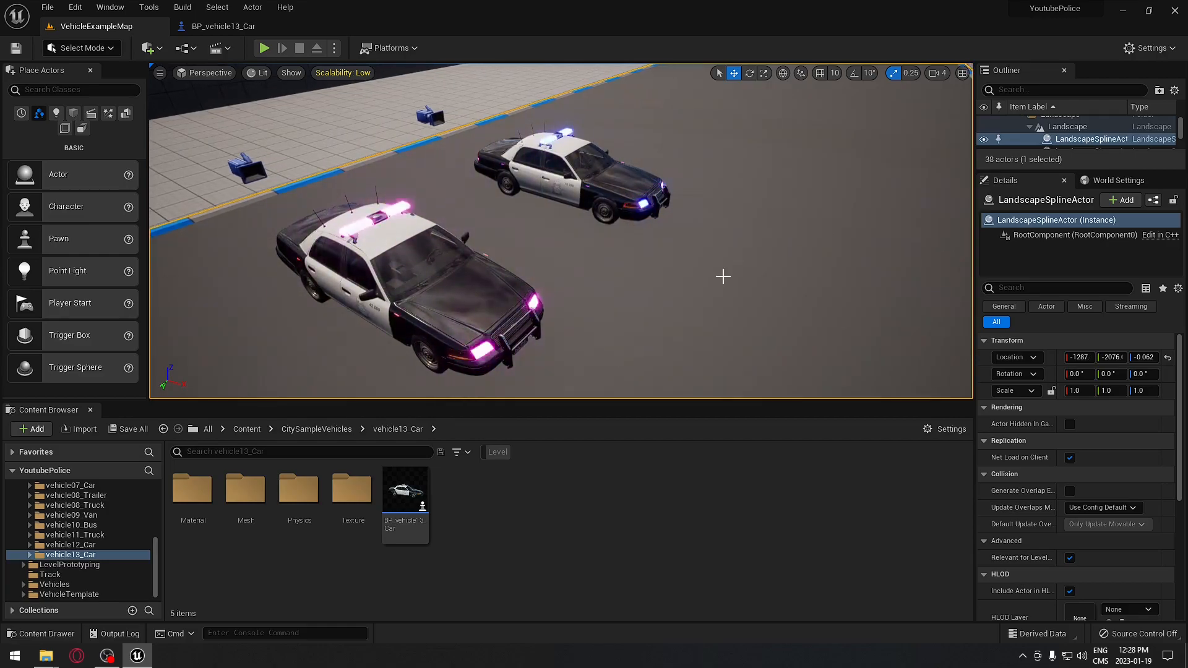
- Orbit toward the two police cars and select the front police car
right_click_drag(723, 277, 638, 274)
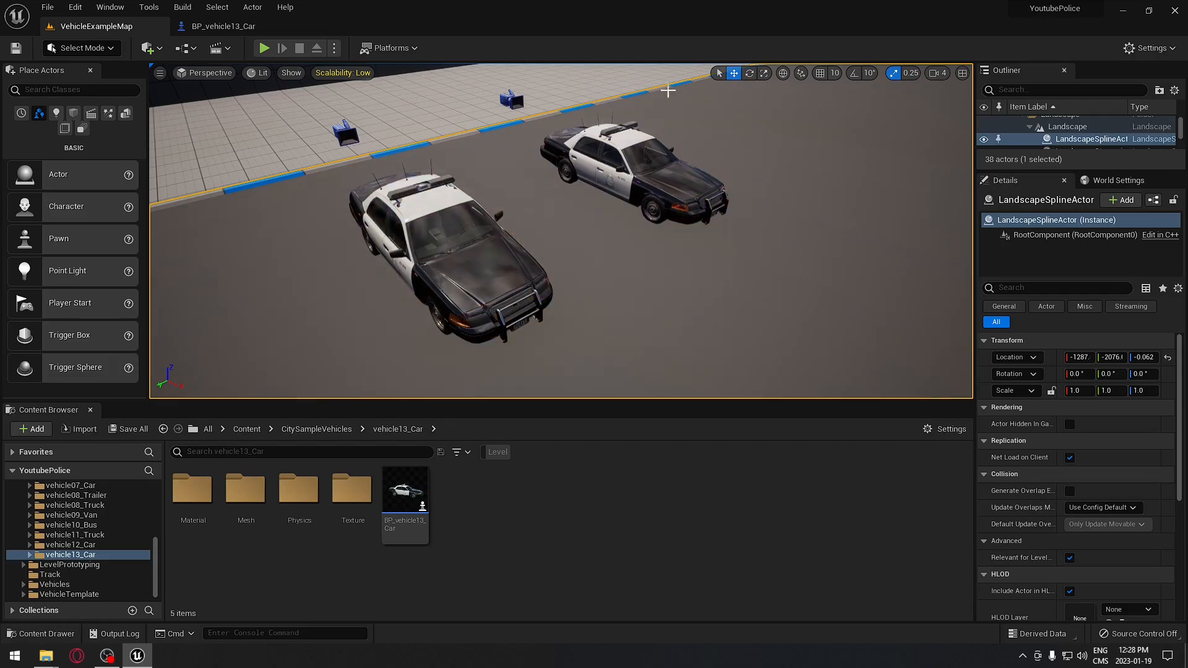
left_click(482, 279)
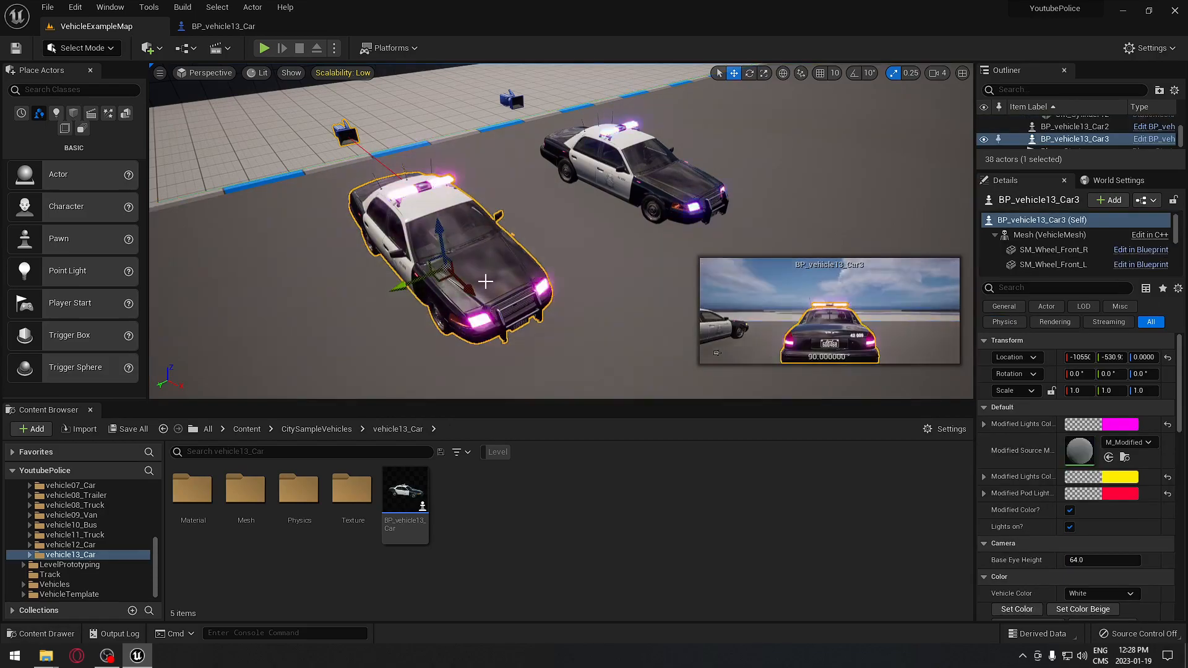
- Untick Lights on? and Modified Color?, then Alt-drag a duplicate of the car off to the side
left_click(1070, 527)
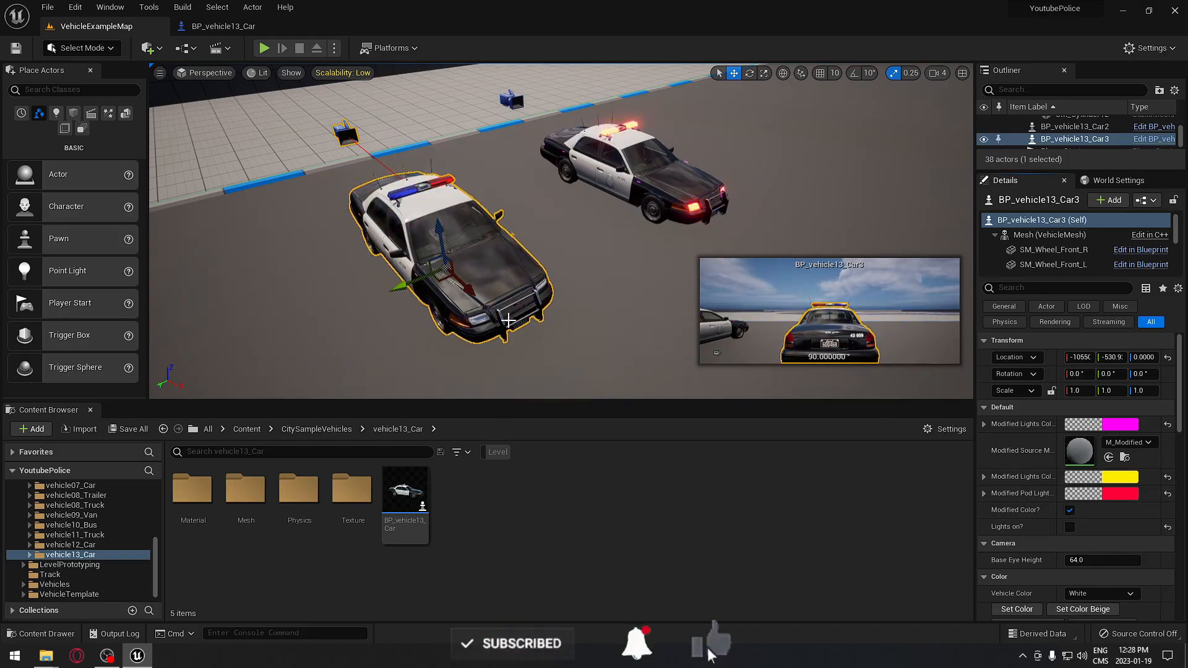
left_click(1070, 511)
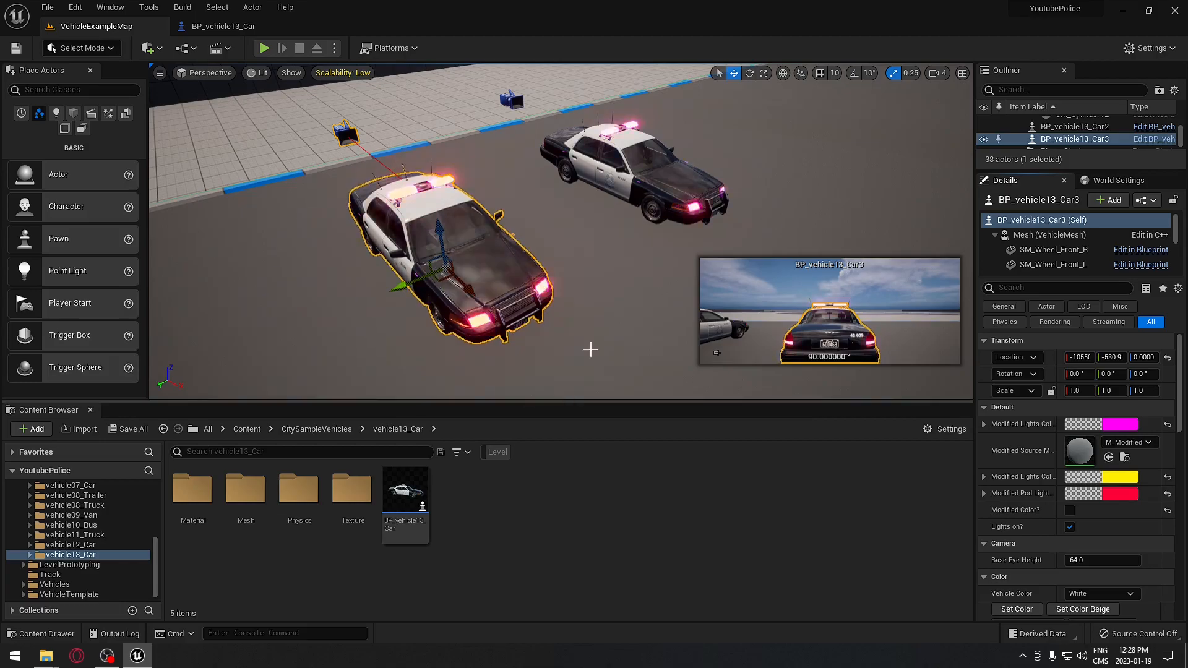
right_click_drag(547, 232, 508, 228)
left_click_drag(510, 276, 315, 318, "alt")
right_click_drag(315, 318, 402, 334)
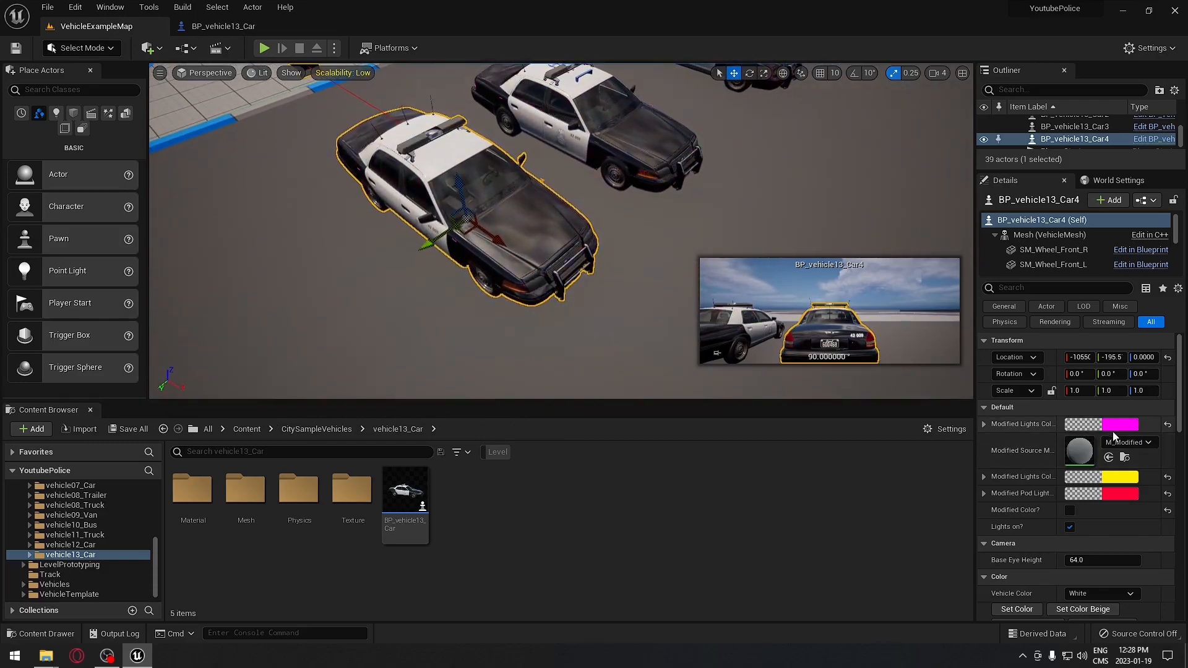
- Set the first Modified Lights Color to green and turn Modified Color? on
left_click(1120, 425)
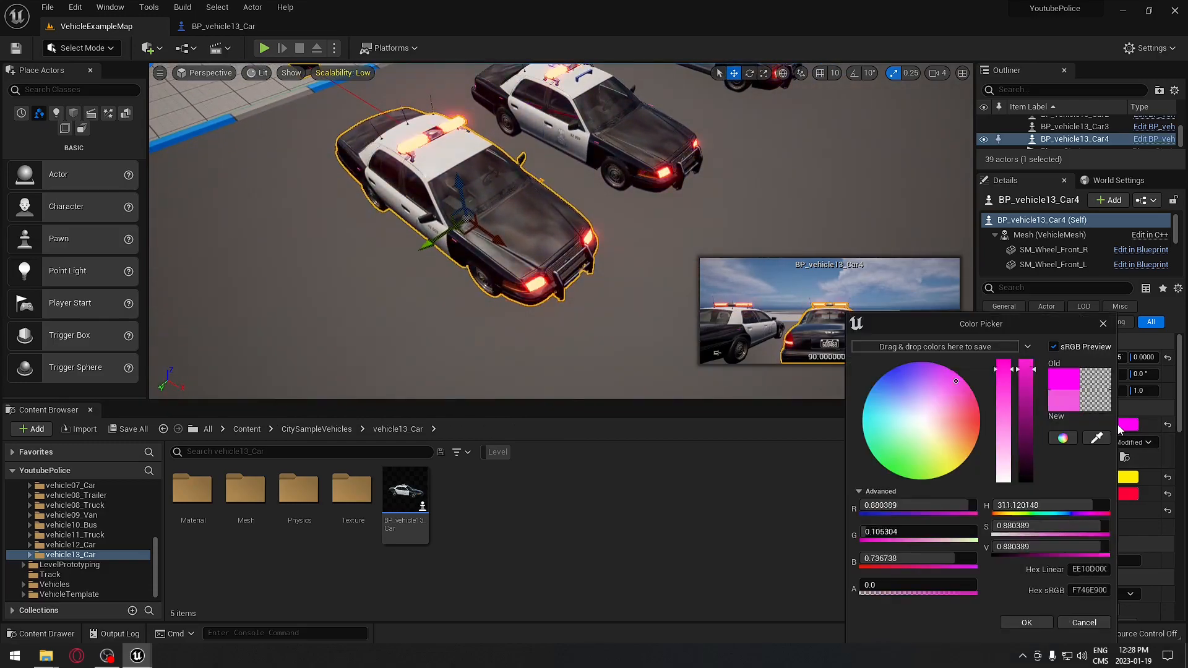
left_click_drag(938, 419, 891, 471)
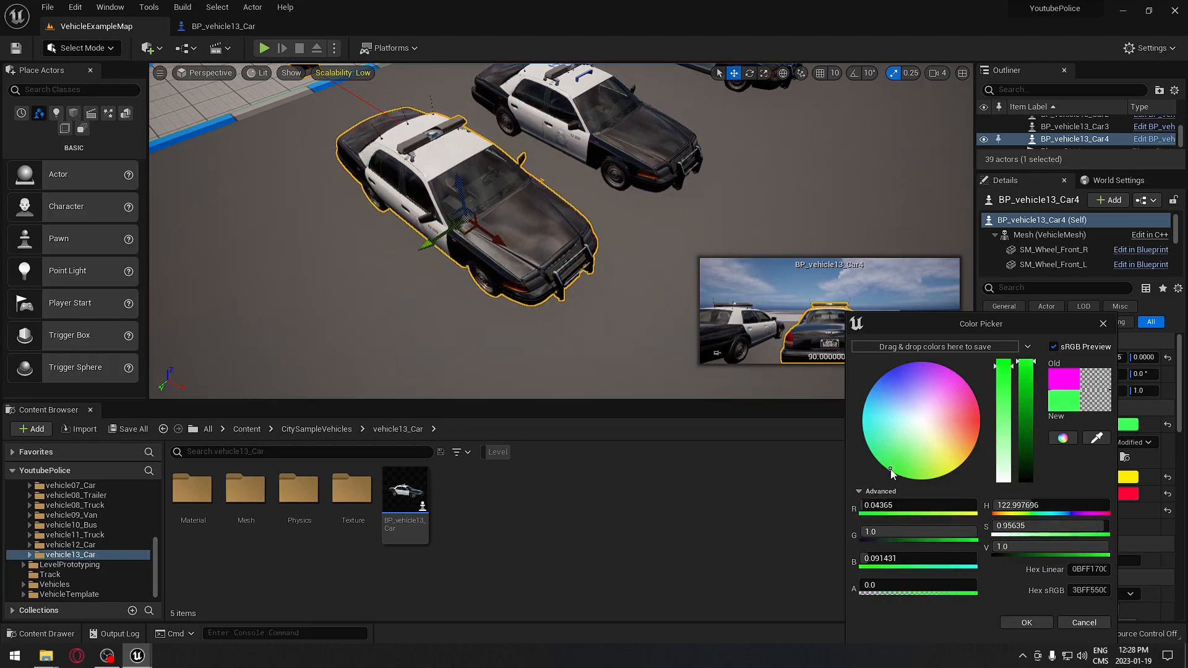
left_click(1026, 623)
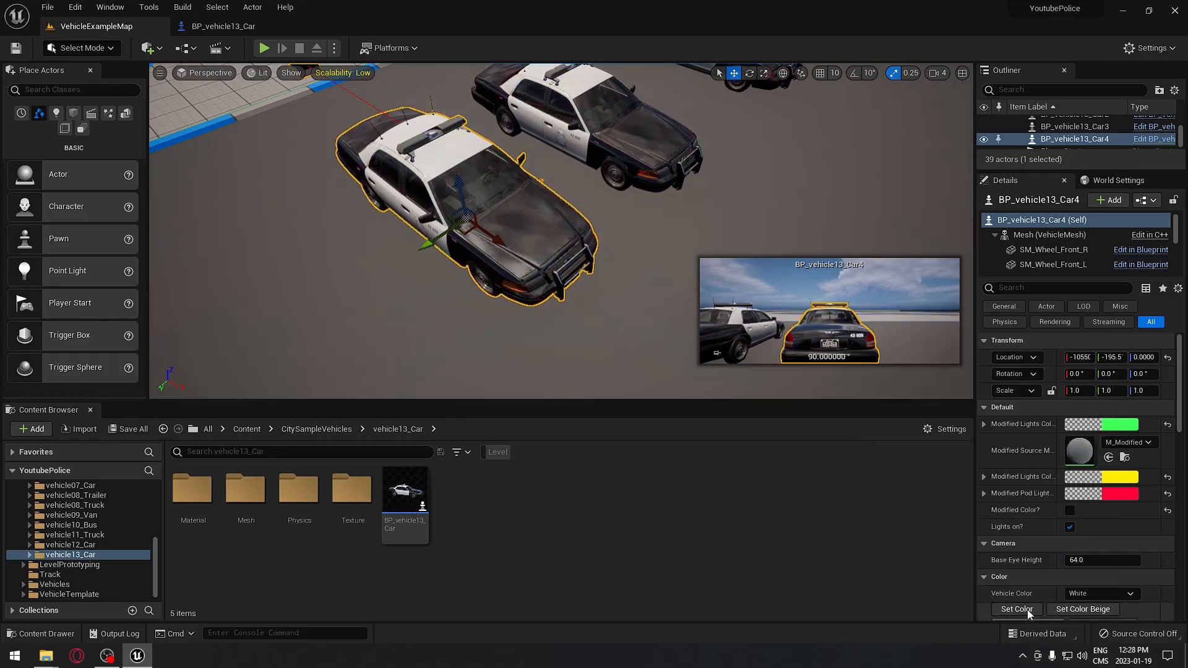
left_click(1070, 511)
- Change the second lights colour to green and confirm the pod light colour
left_click(1134, 483)
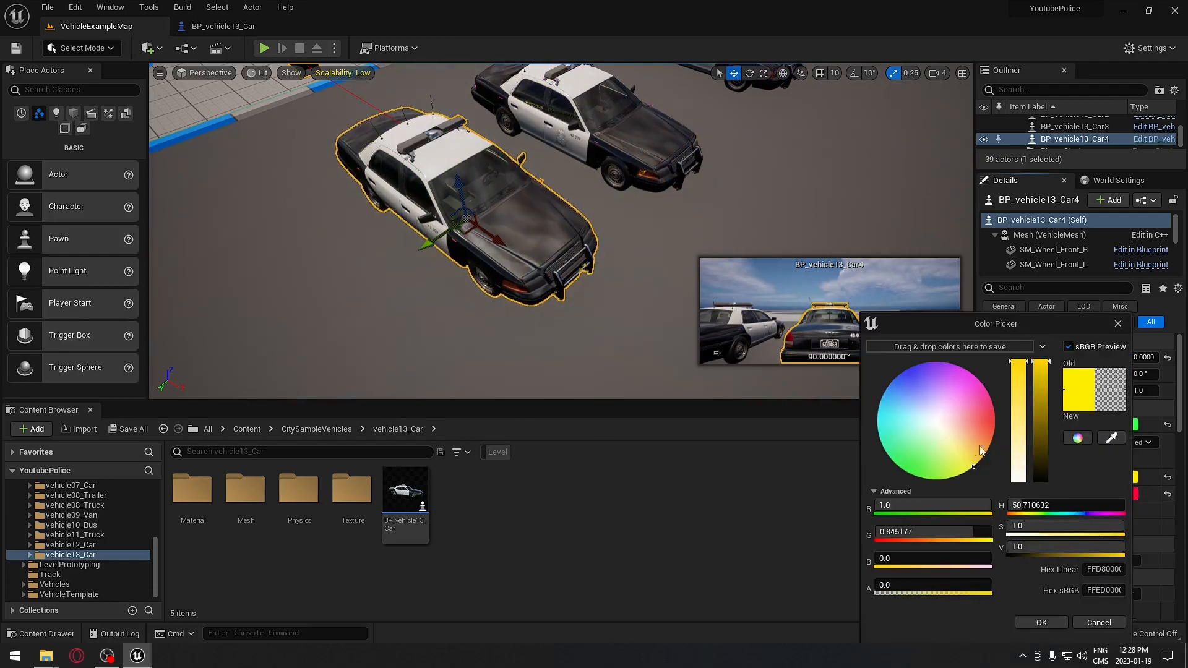
left_click_drag(948, 445, 889, 481)
left_click(1029, 623)
left_click(1112, 492)
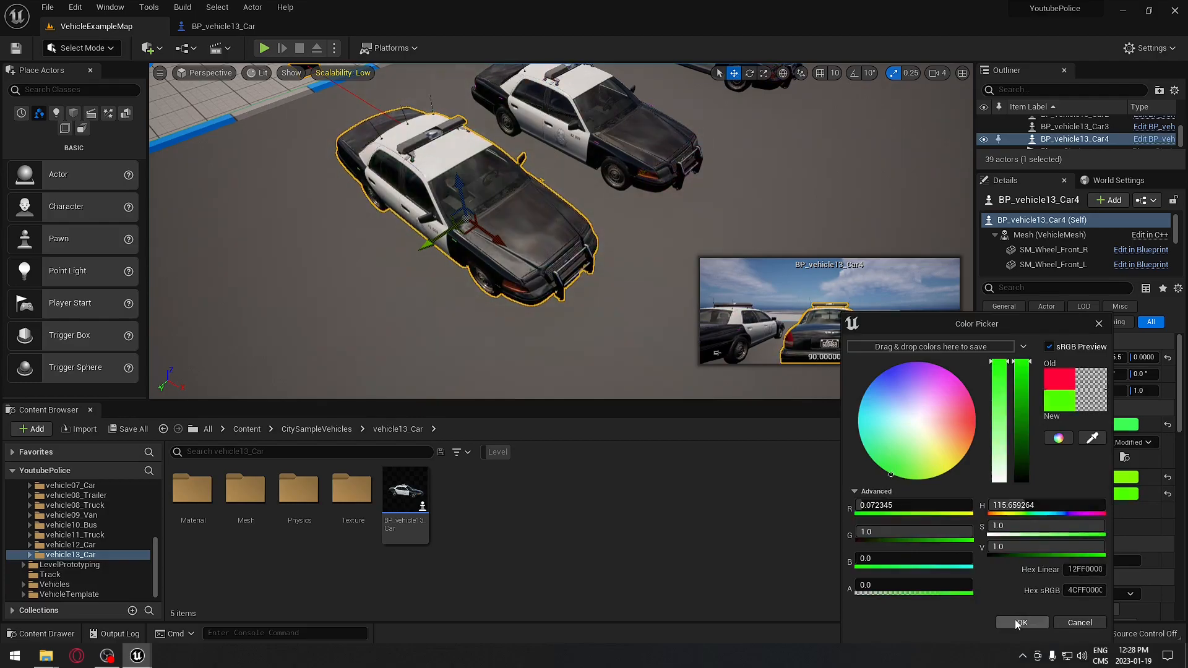
left_click(1018, 624)
- Set the Modified Pod Light colour to red
right_click_drag(594, 260, 645, 197)
right_click_drag(604, 316, 594, 350)
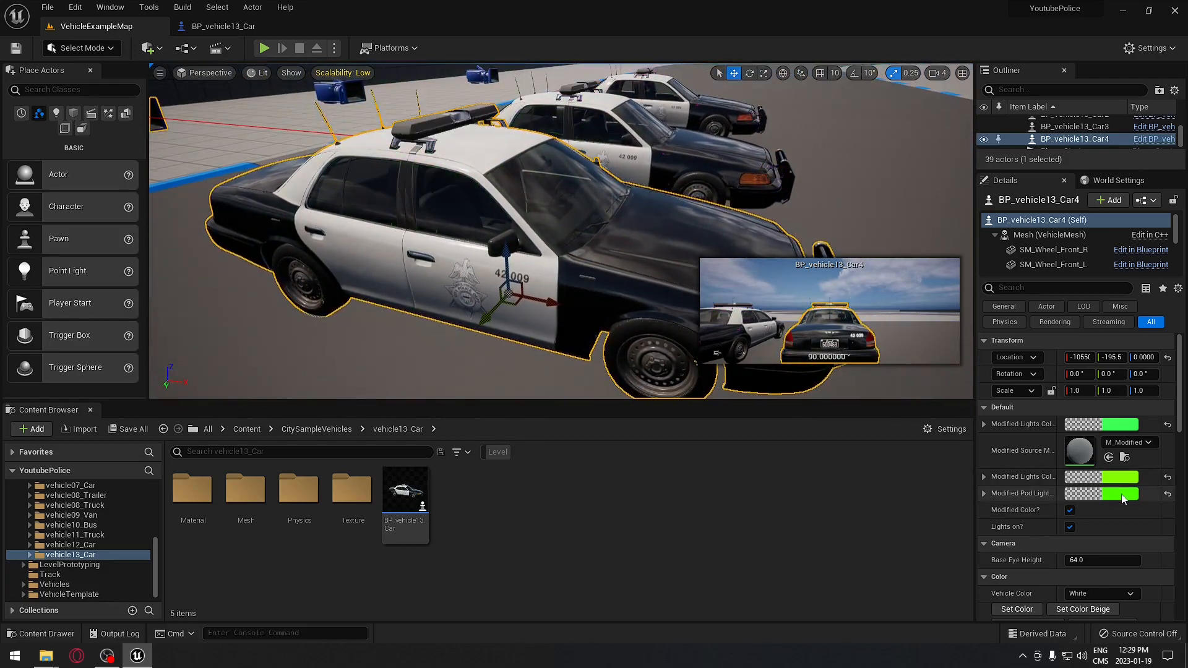
left_click(1102, 493)
left_click(956, 427)
left_click_drag(961, 427, 982, 419)
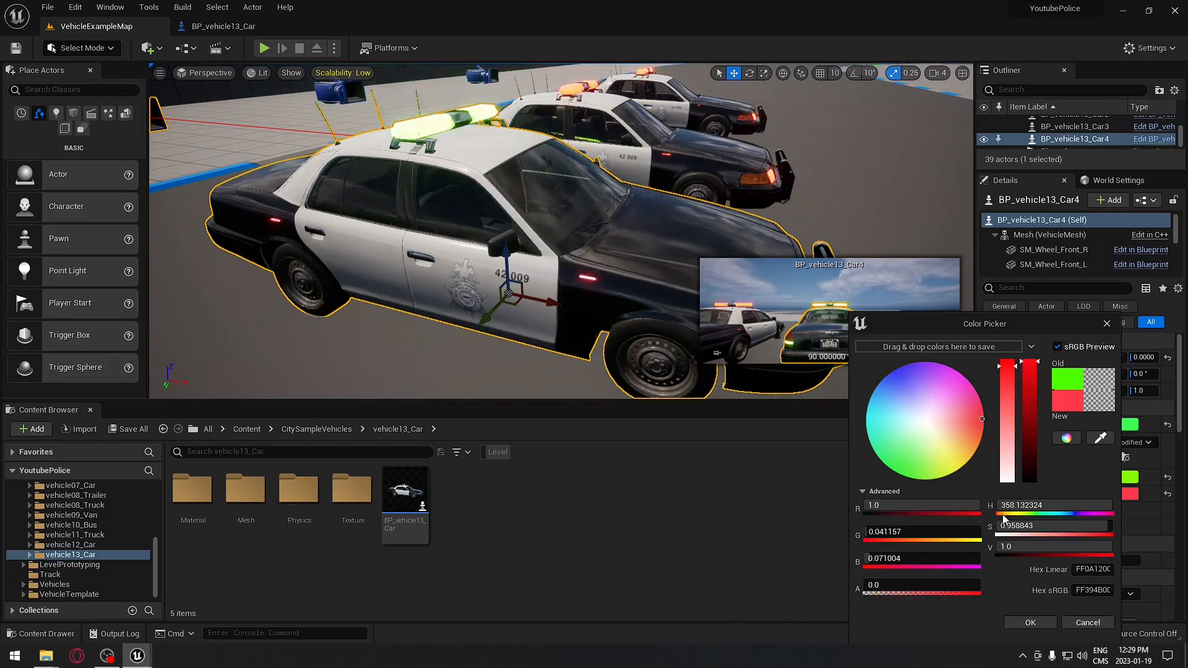
left_click(1029, 623)
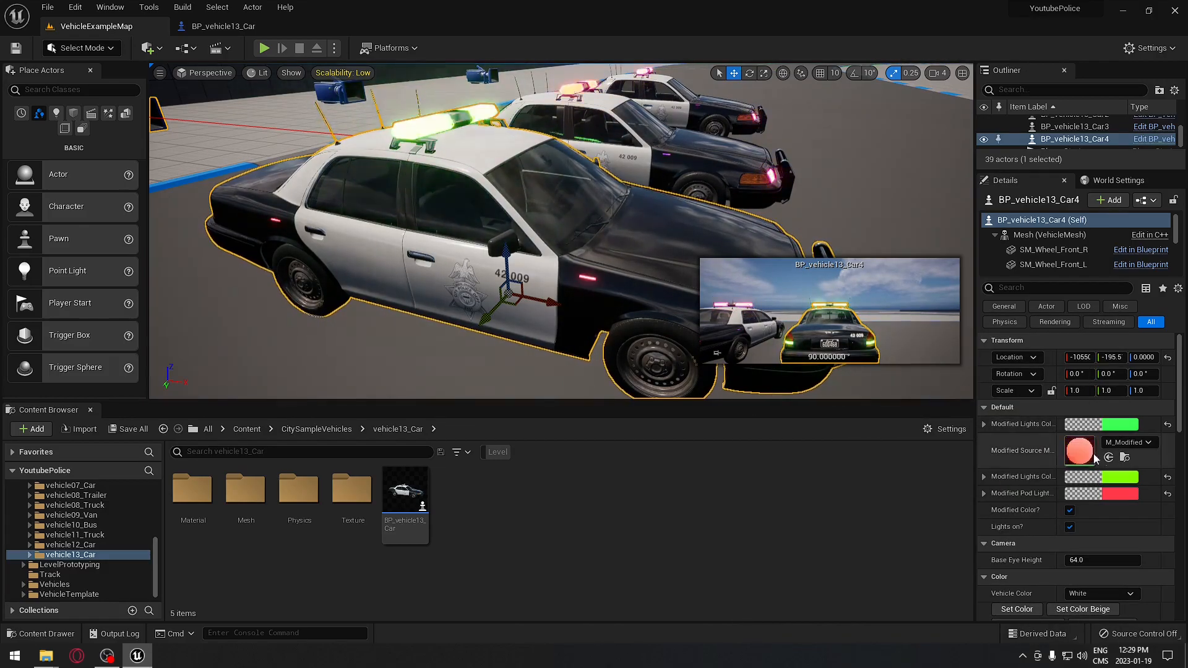
- Change the other lights colour to red, then select the middle police car
left_click(1120, 476)
left_click_drag(978, 413, 988, 417)
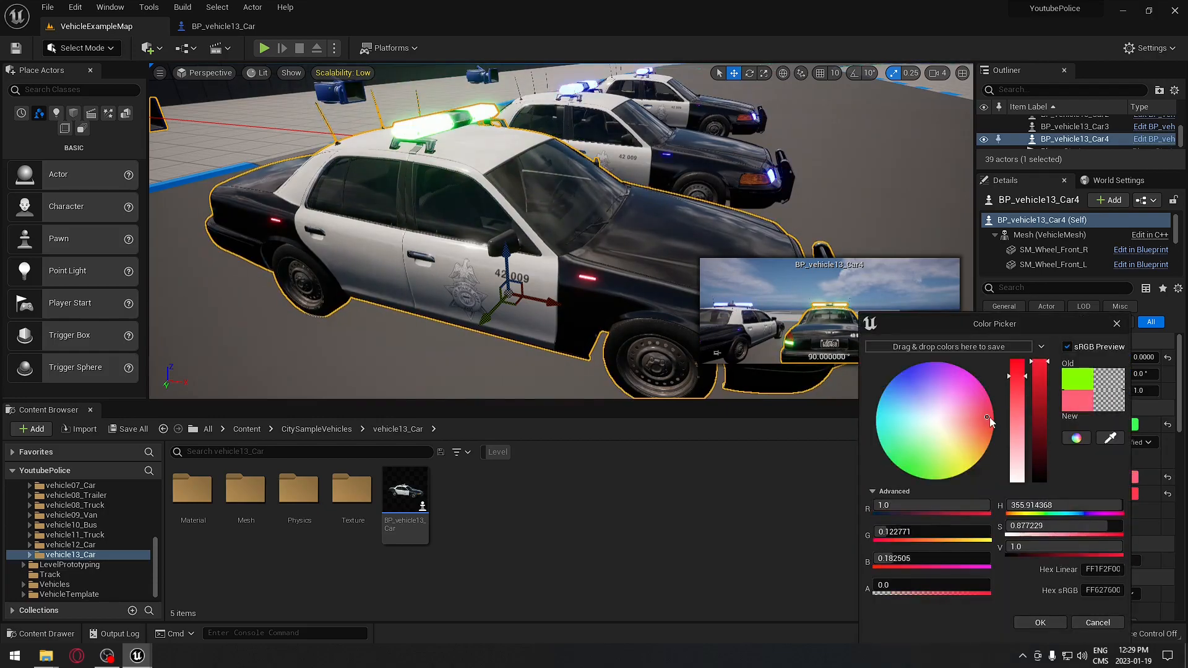
left_click(1032, 624)
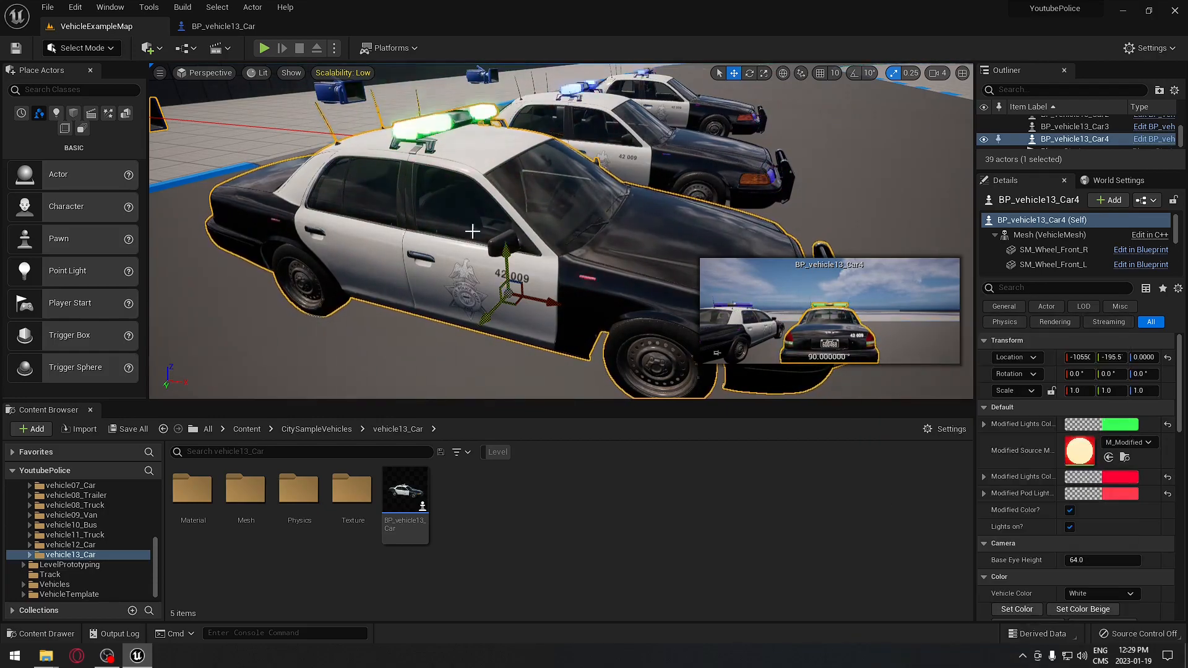
right_click_drag(594, 286, 577, 294)
left_click(577, 294)
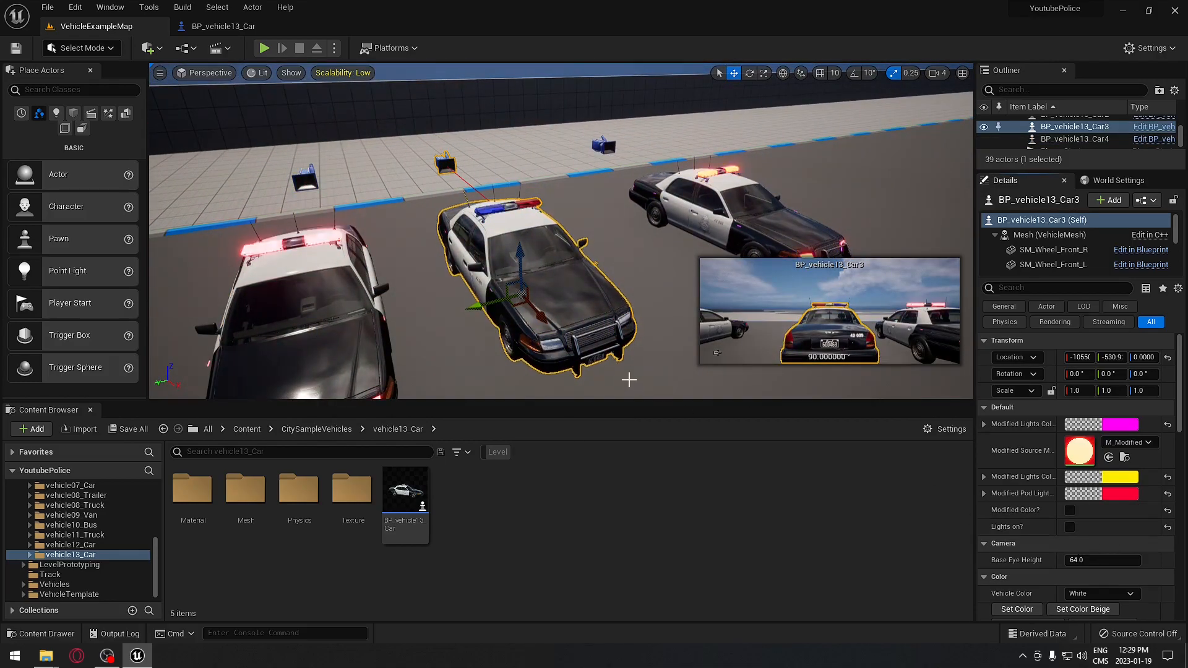
- Select the right-hand police car and toggle its Modified Color? on and back off
right_click_drag(628, 382, 685, 281)
left_click(695, 210)
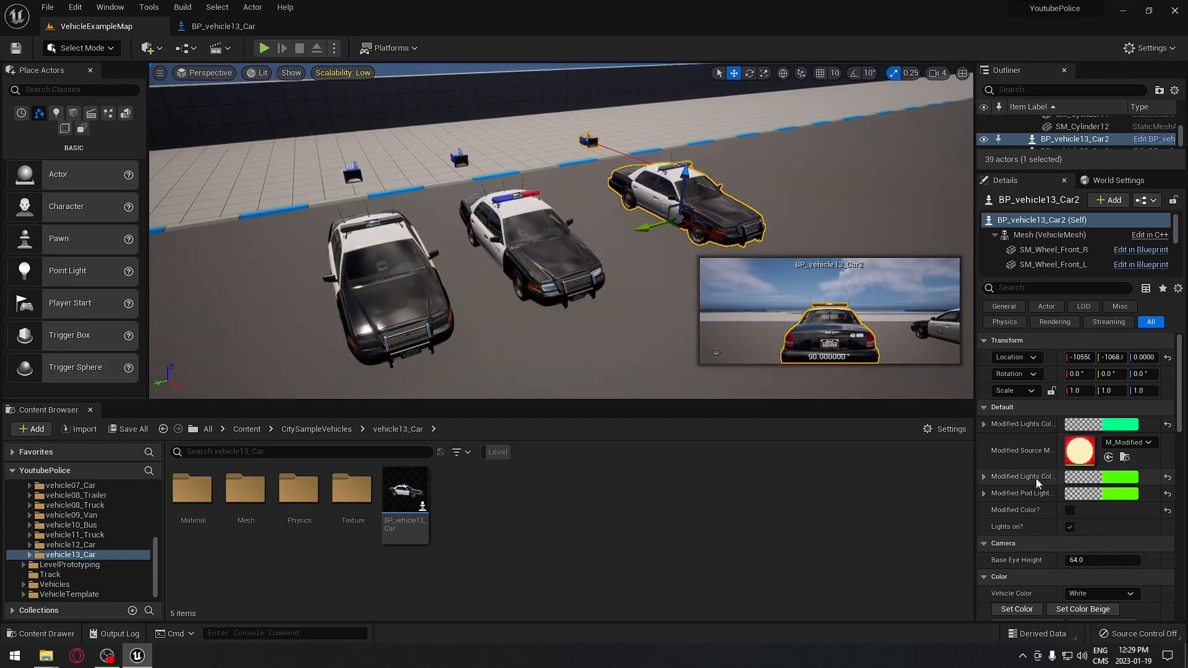
left_click(1070, 511)
left_click(1070, 511)
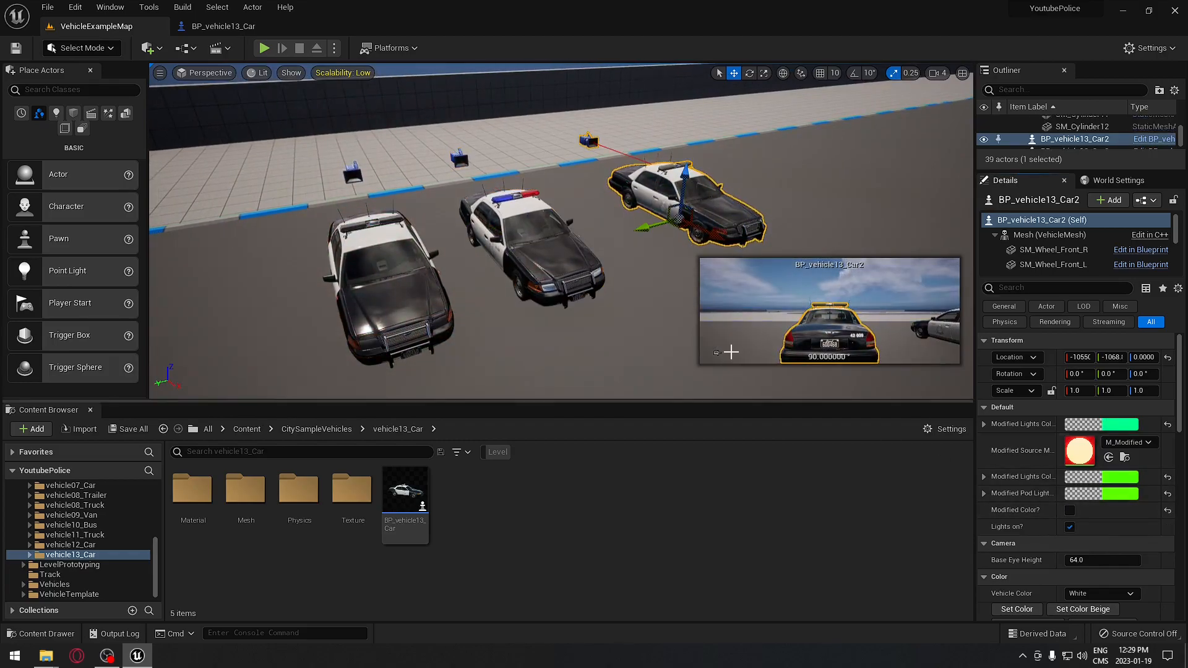
mouse_move(663, 305)
right_mouse_down()
mouse_move(622, 340)
mouse_move(662, 346)
mouse_move(668, 305)
right_mouse_up()
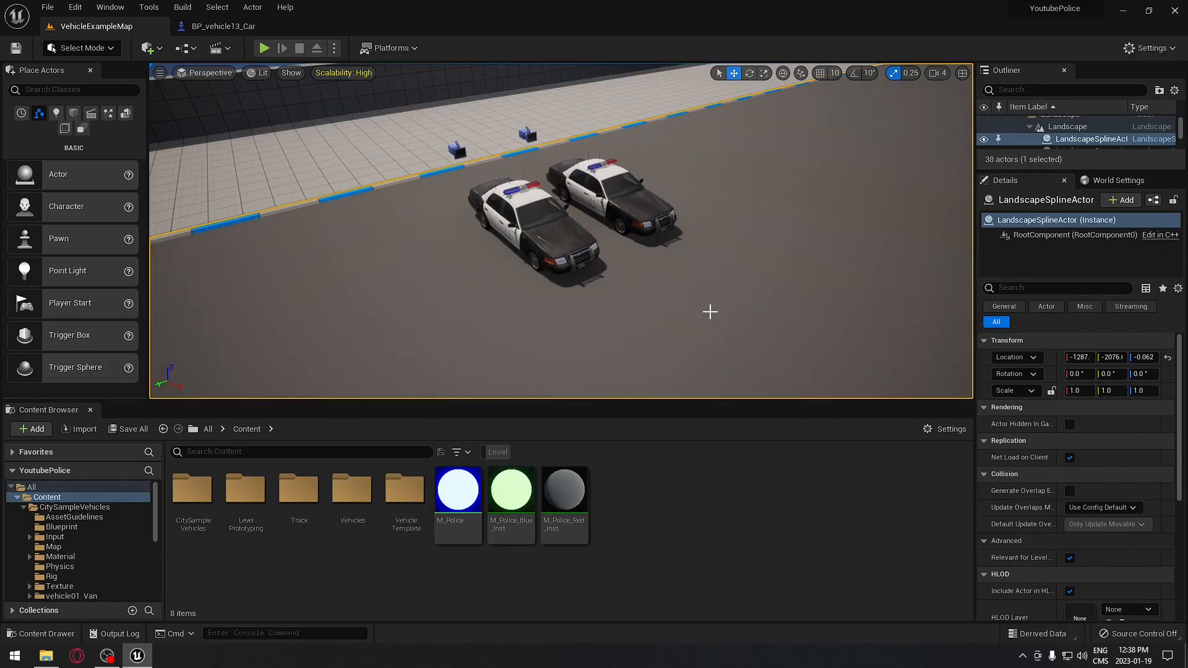
- Open the M_Police material and select its BlueColor node
left_click(451, 490)
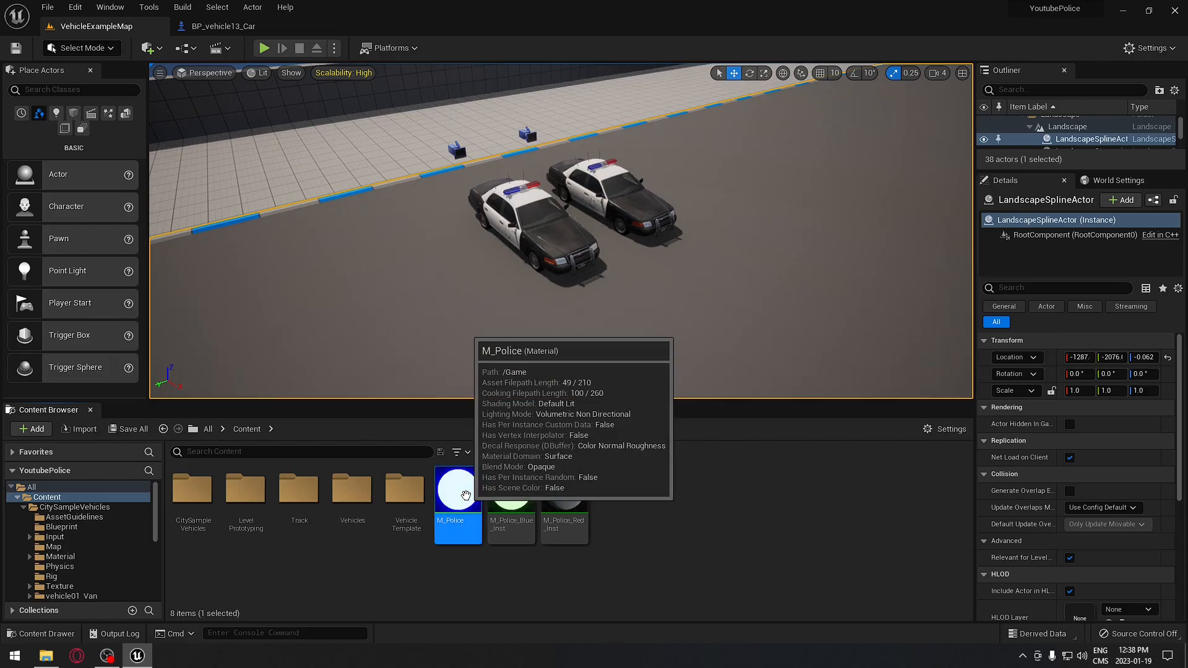
double_click(469, 497)
right_click_drag(411, 199, 923, 165)
left_click(585, 191)
right_click(587, 193)
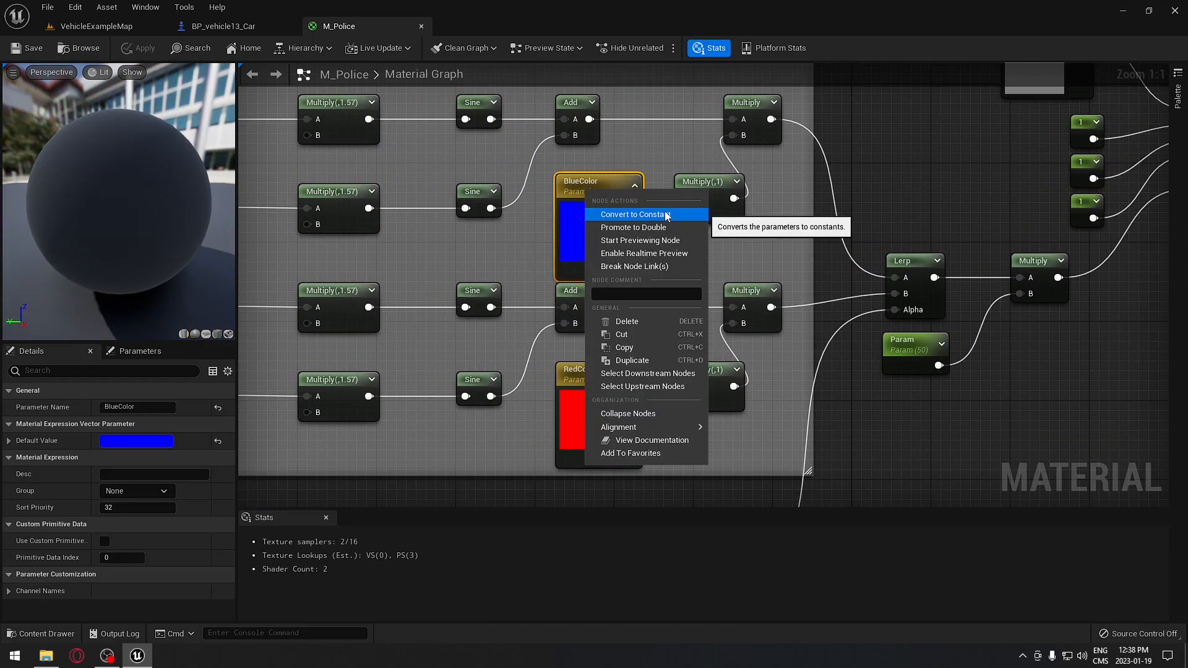
left_click(657, 189)
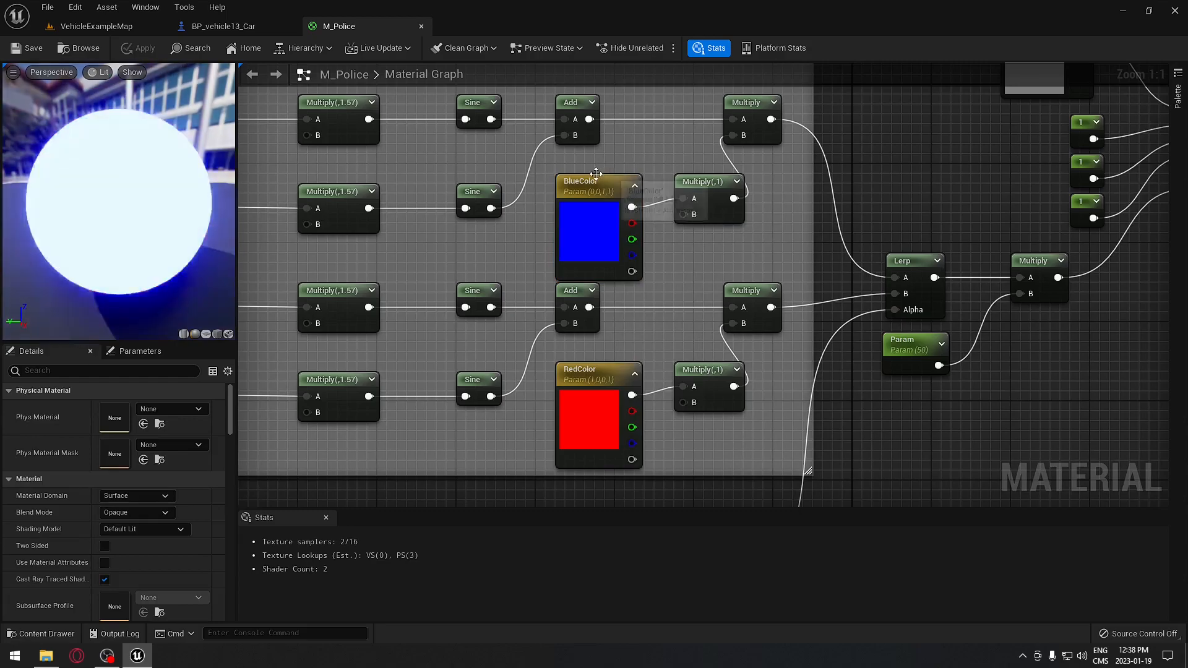
- Convert BlueColor to a constant, then back to a vector parameter named BlueColor
right_click(598, 200)
left_click(643, 221)
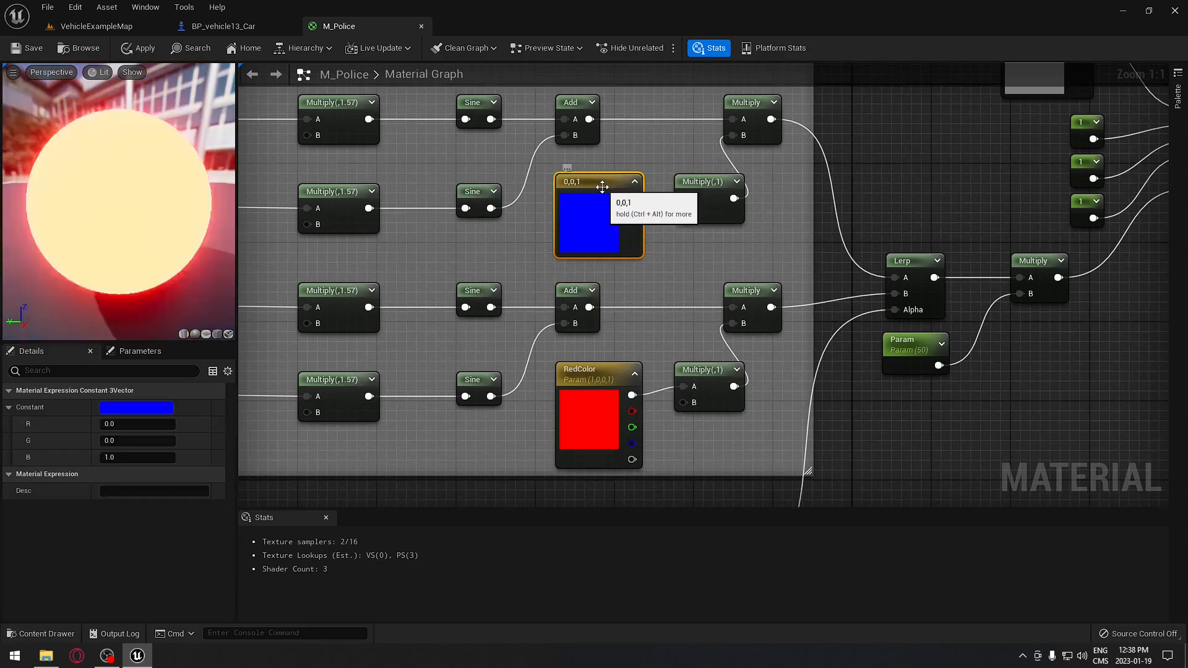
right_click(605, 192)
left_click(647, 213)
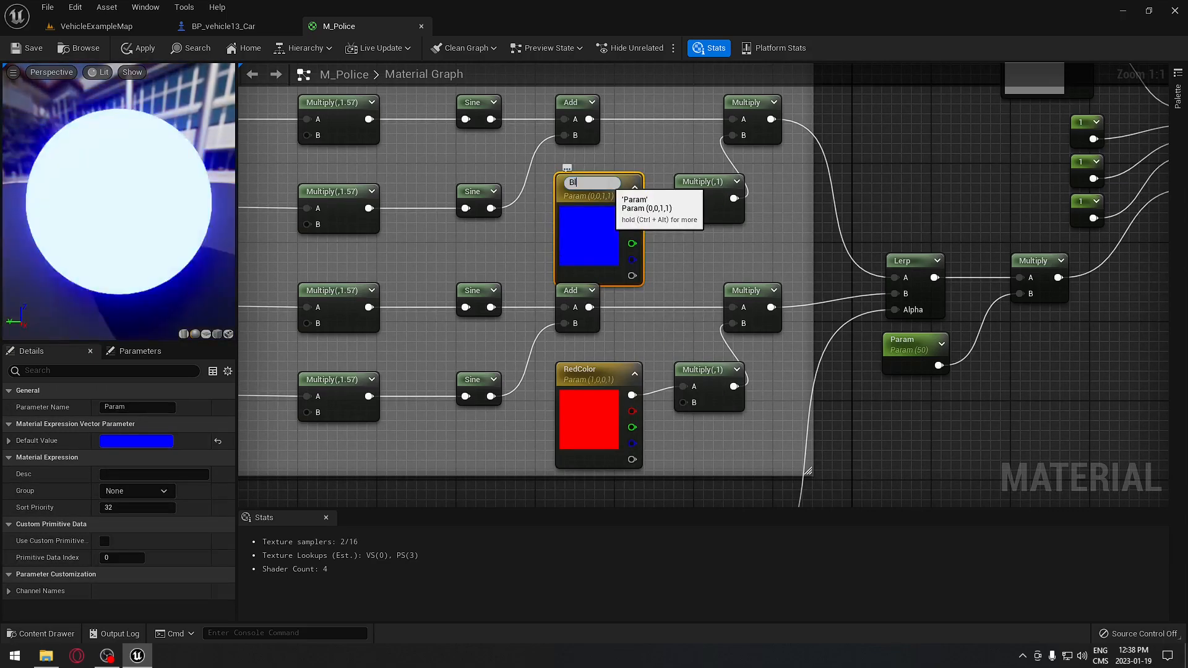
type("BlueColo")
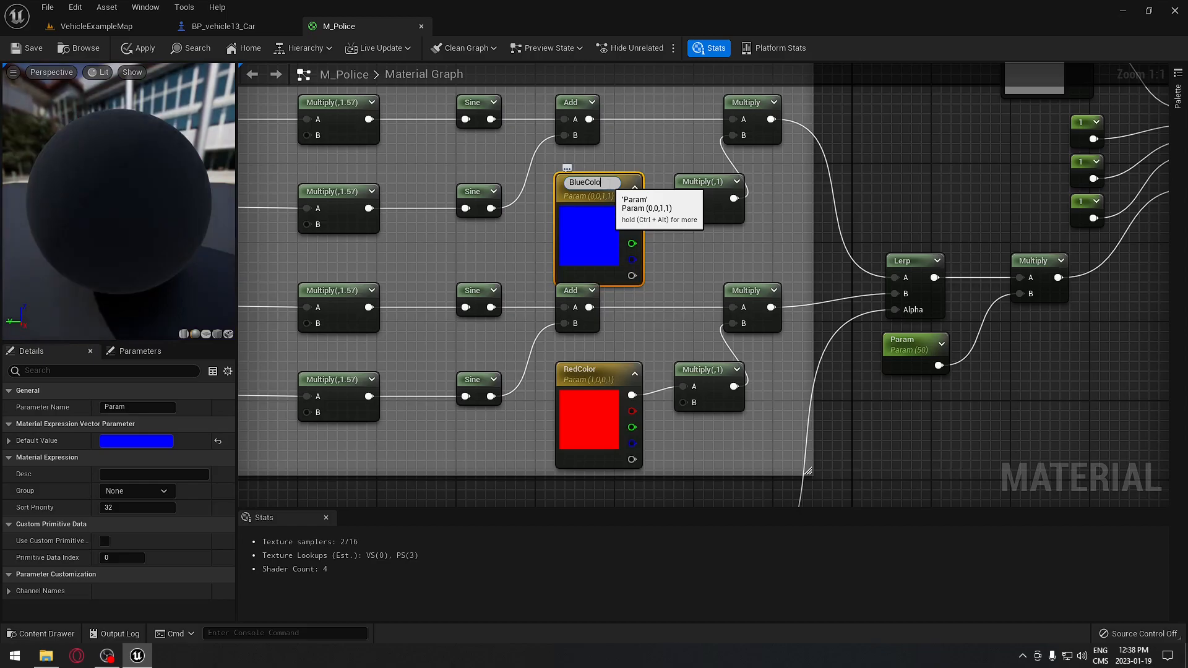
type("r")
key("Return")
- Compare the settings of the RedColor and BlueColor nodes
left_click(591, 383)
left_click(588, 229)
left_click(609, 384)
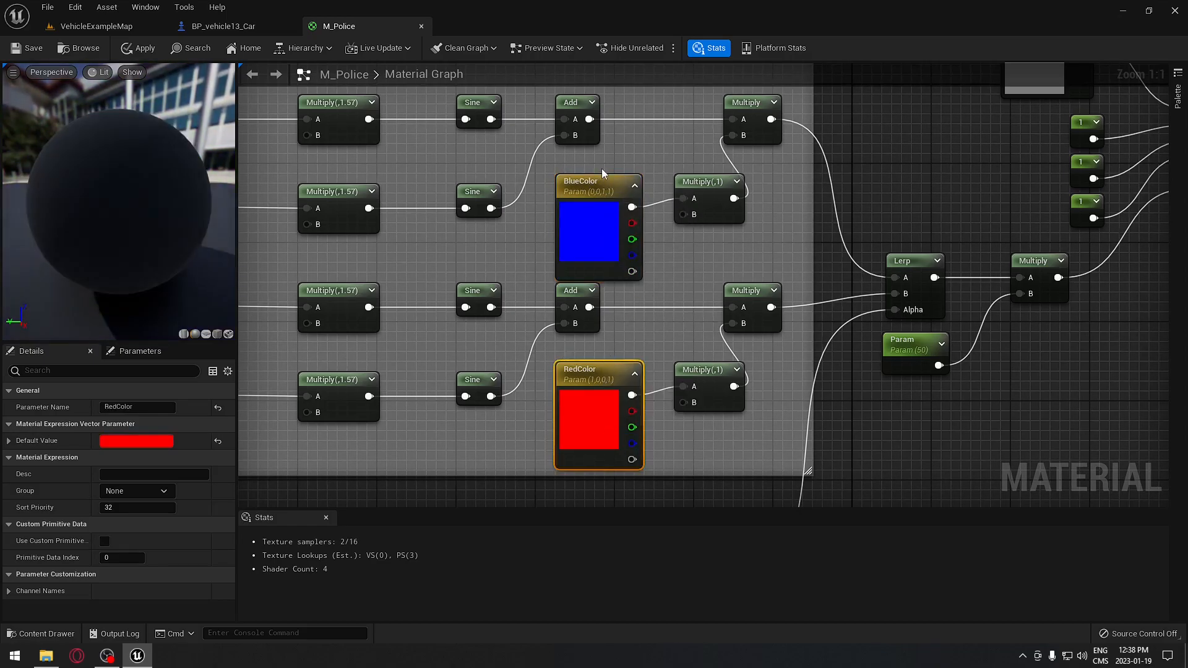
left_click(599, 203)
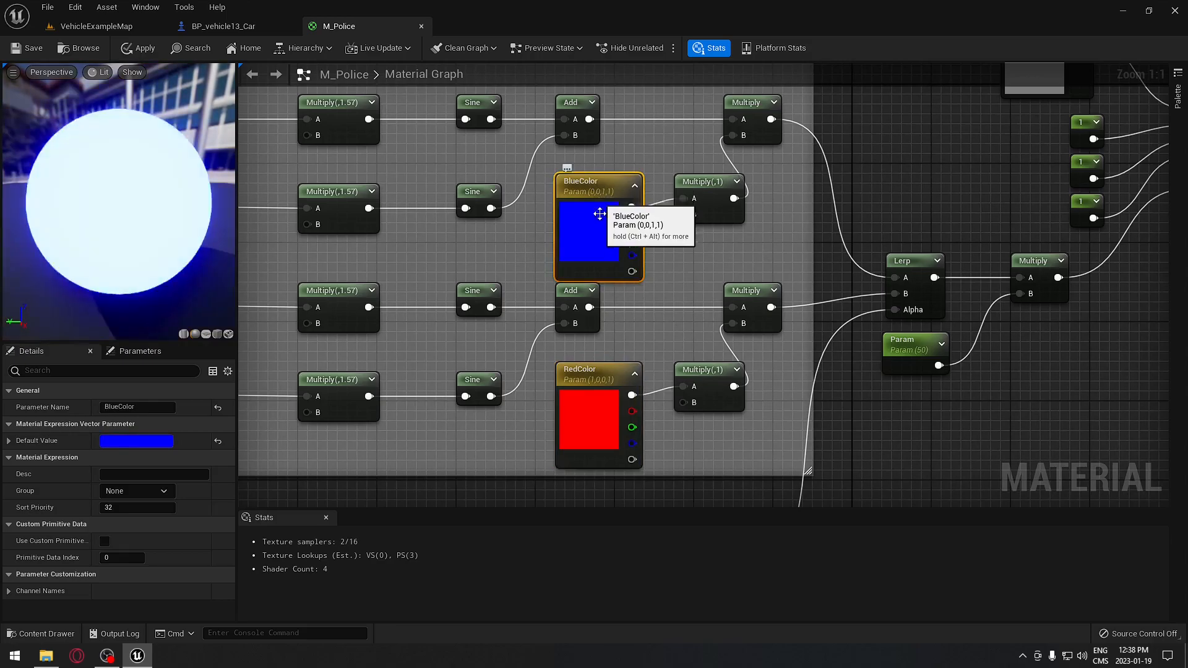
left_click(582, 387)
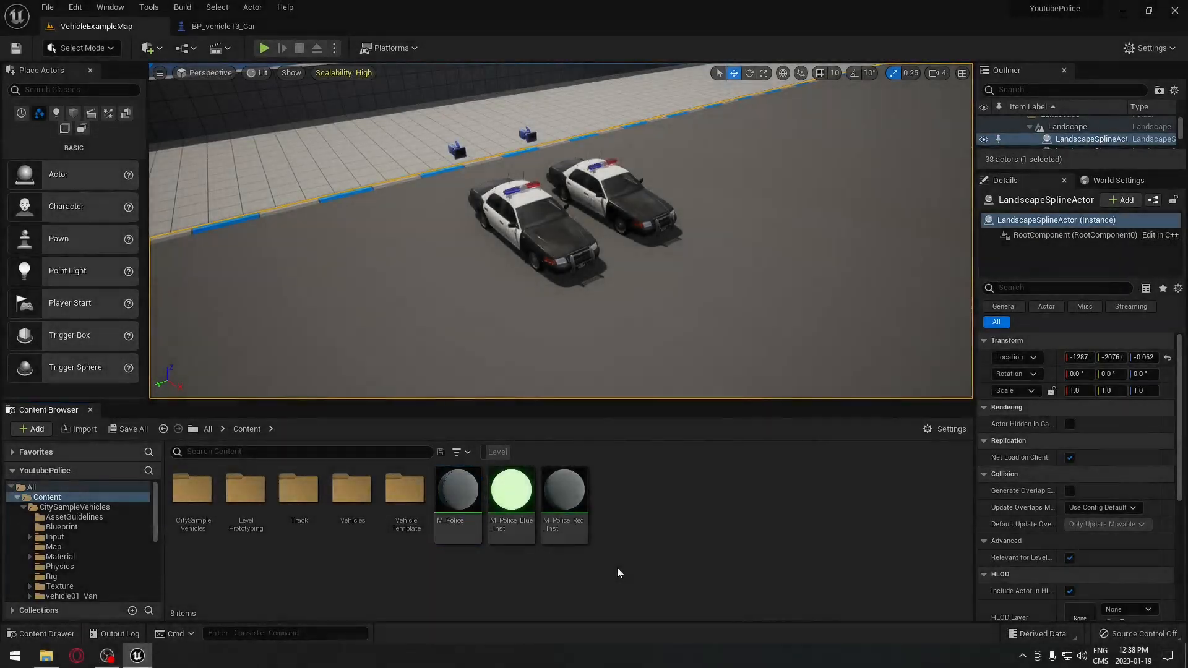
- Duplicate the M_Police material and name the copy M_Modified_Police
left_click(470, 495)
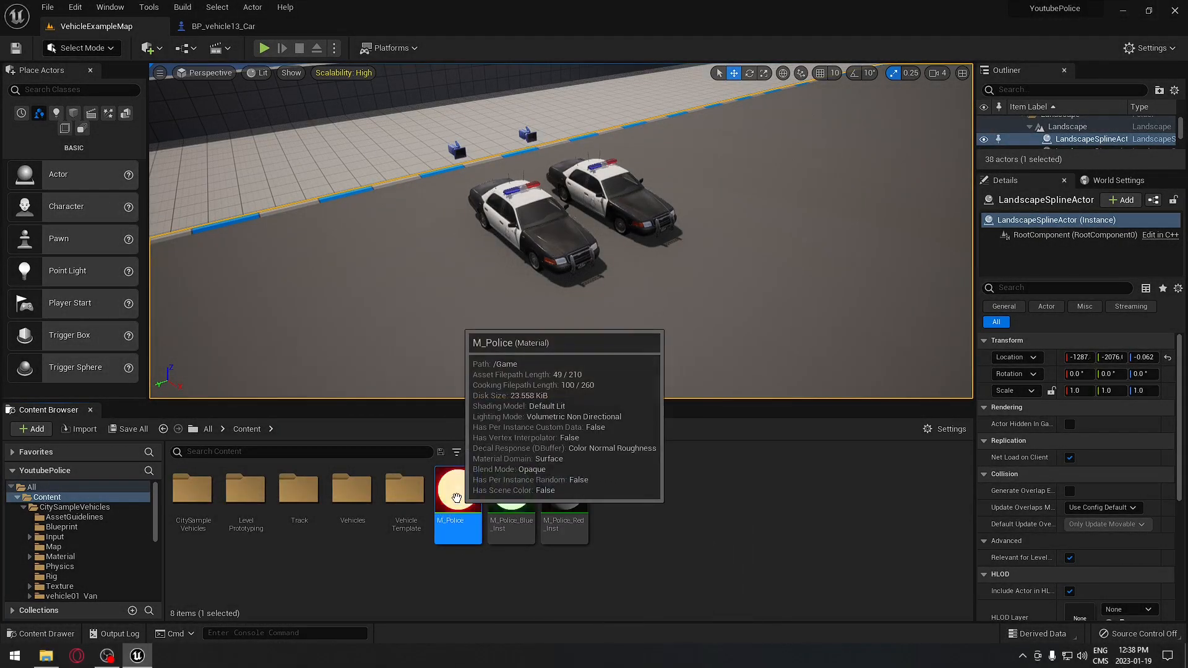
right_click(457, 509)
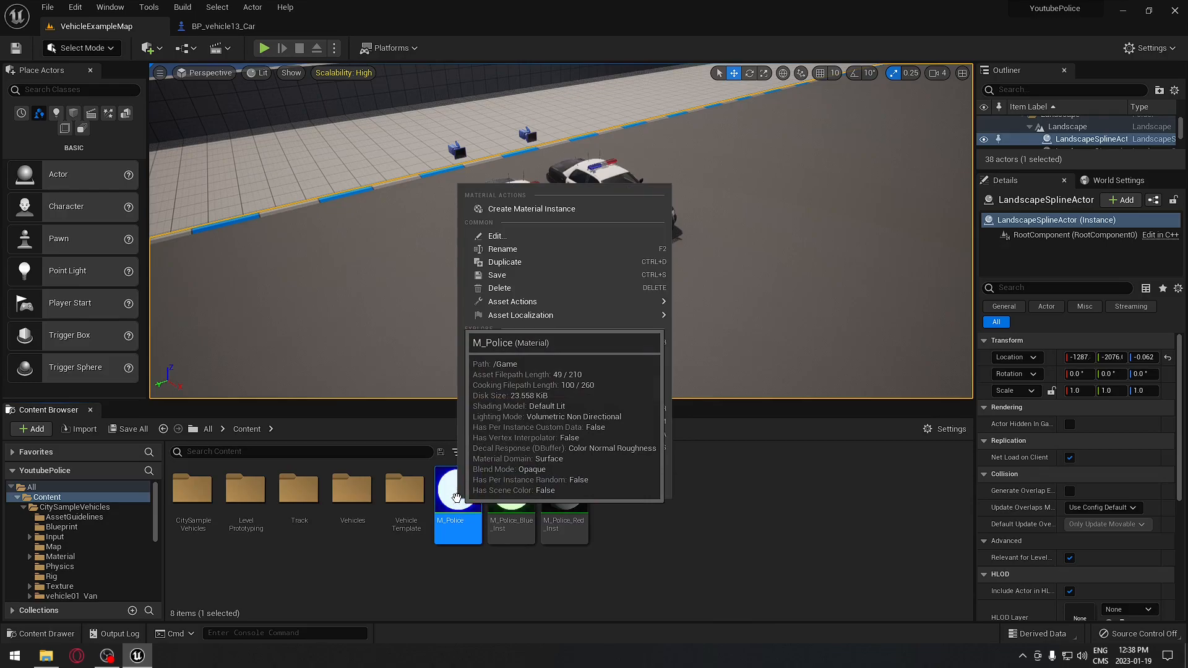
left_click(530, 262)
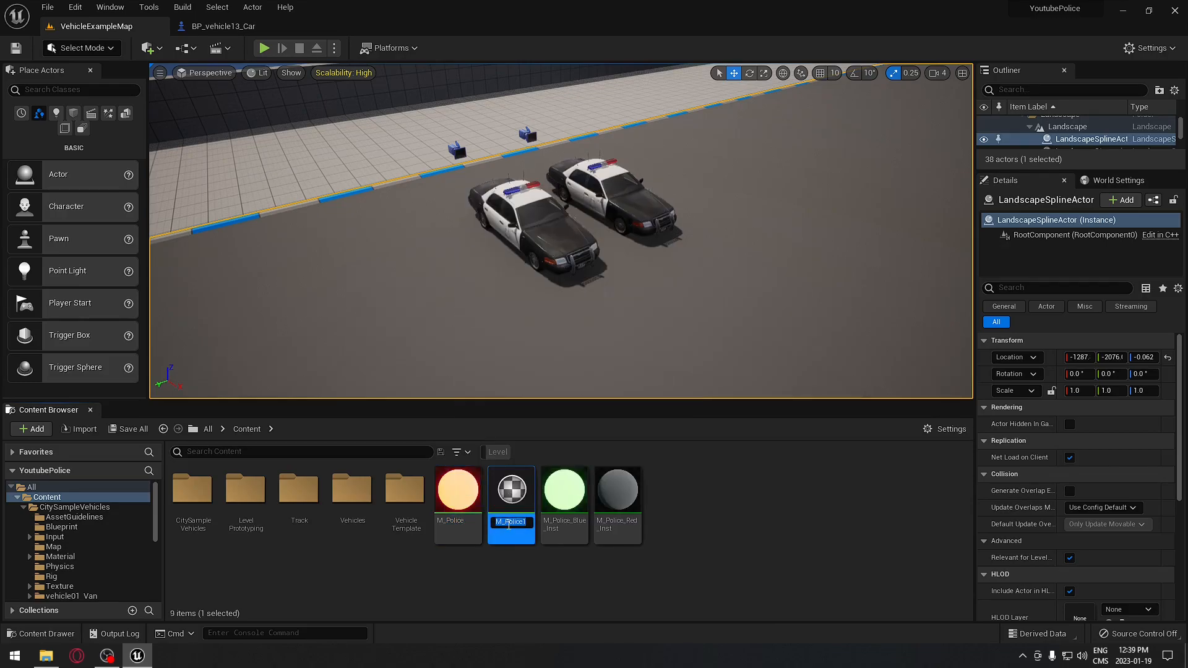
key("BackSpace")
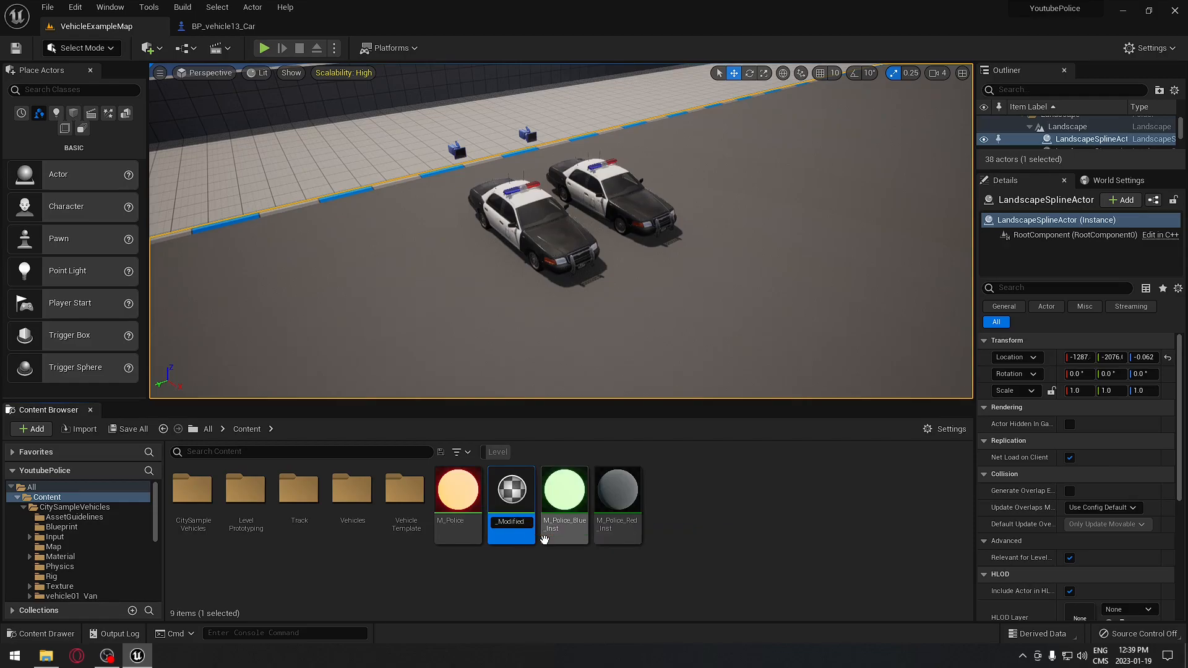
type("Modified_")
key("Return")
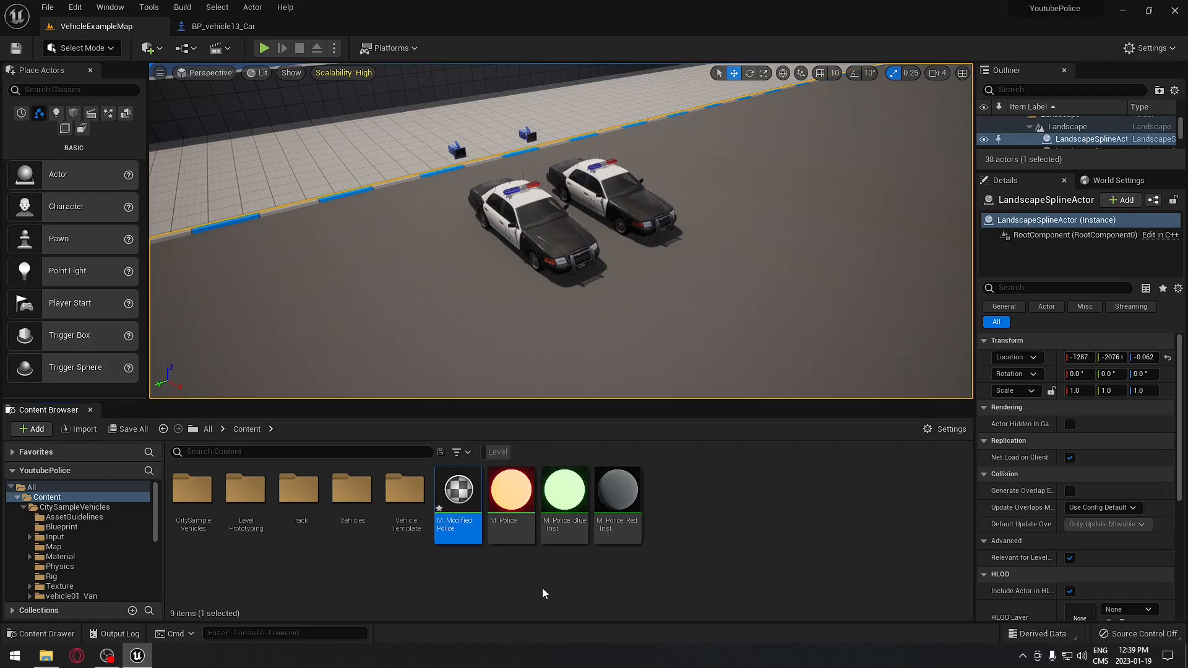
- Rename the original material to M_Orignial_Police and review both materials' details
key("F2")
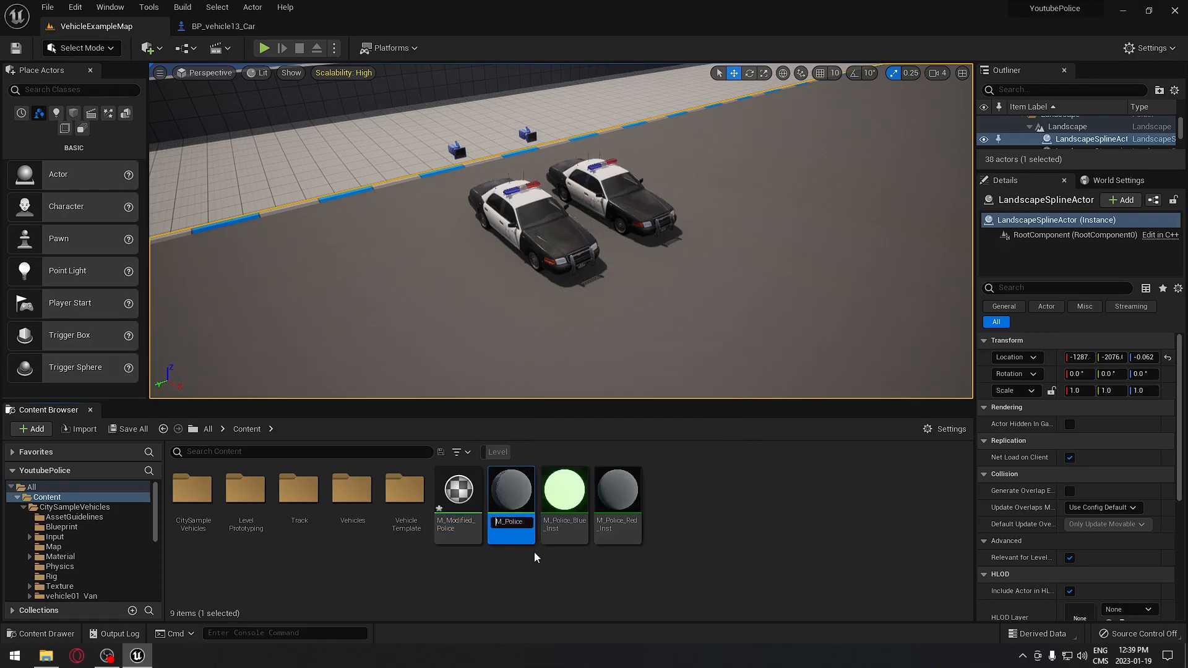
type("Orignial_")
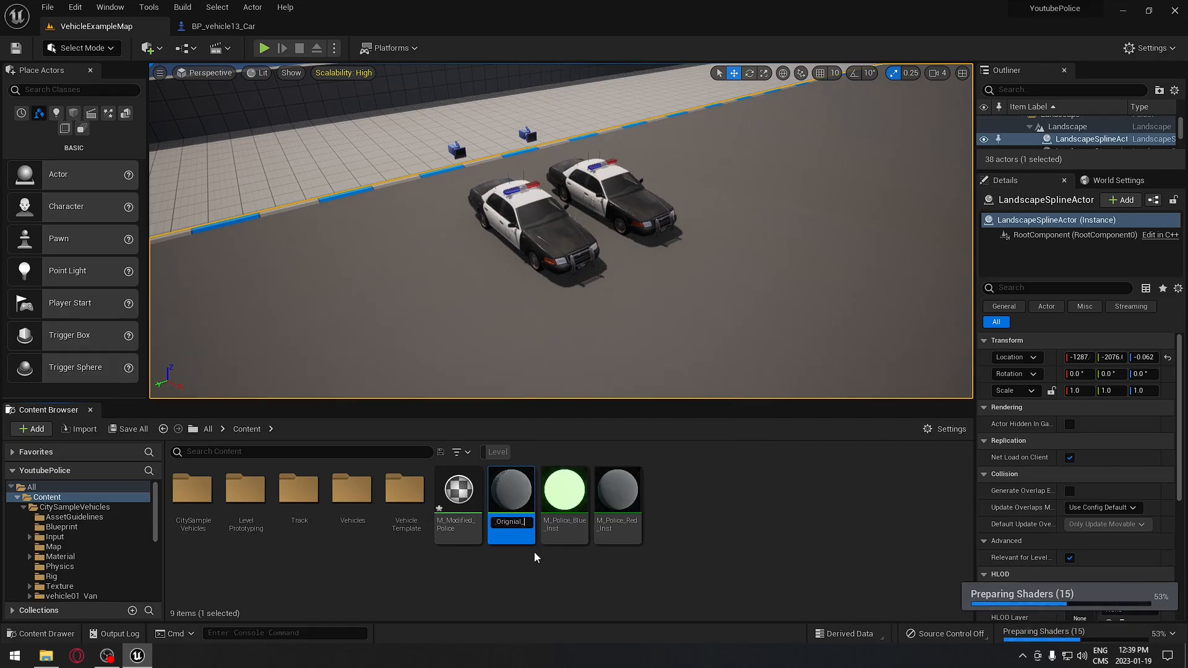
key("Return")
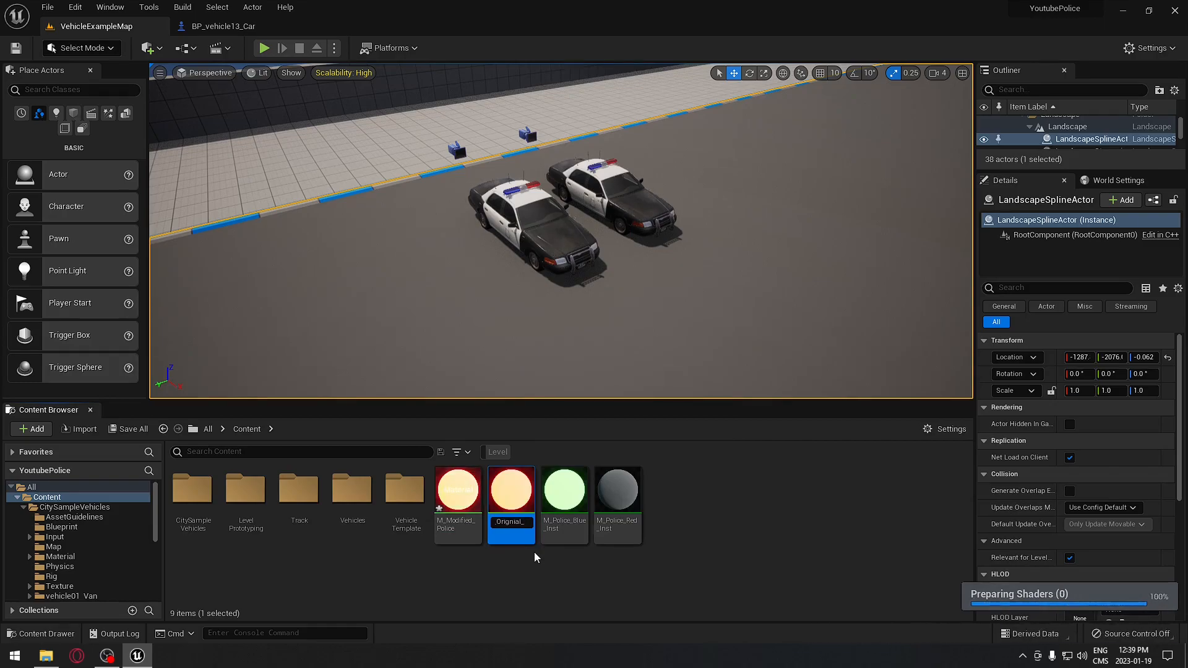
left_click(556, 595)
left_click(448, 511)
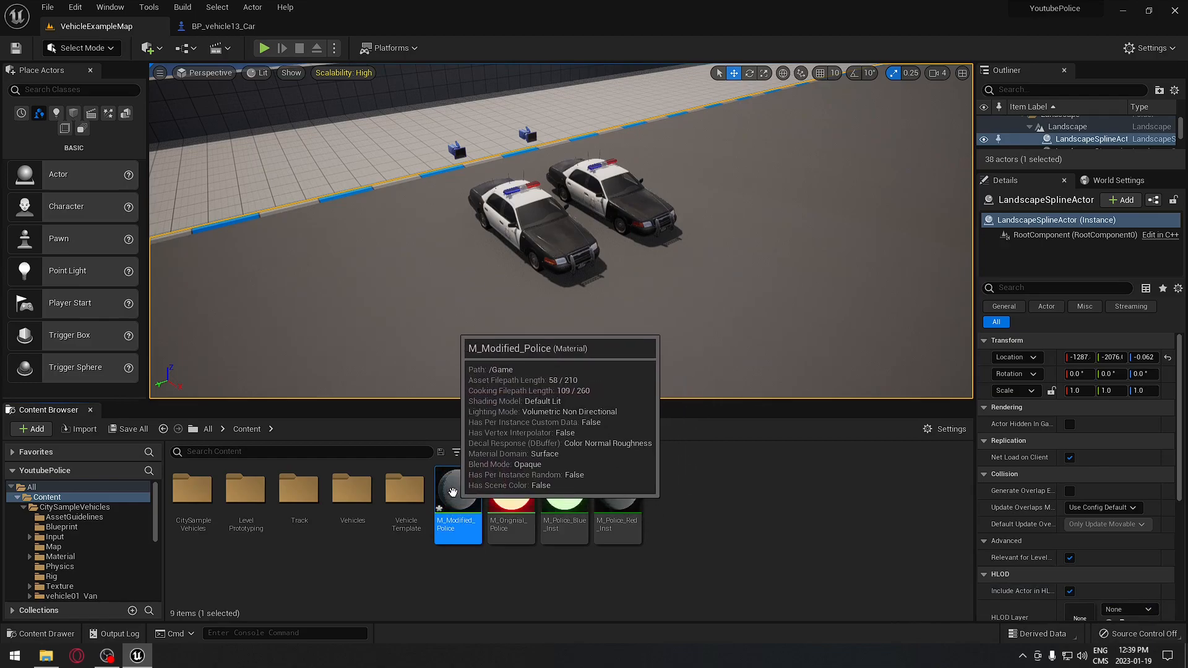
left_click(512, 495)
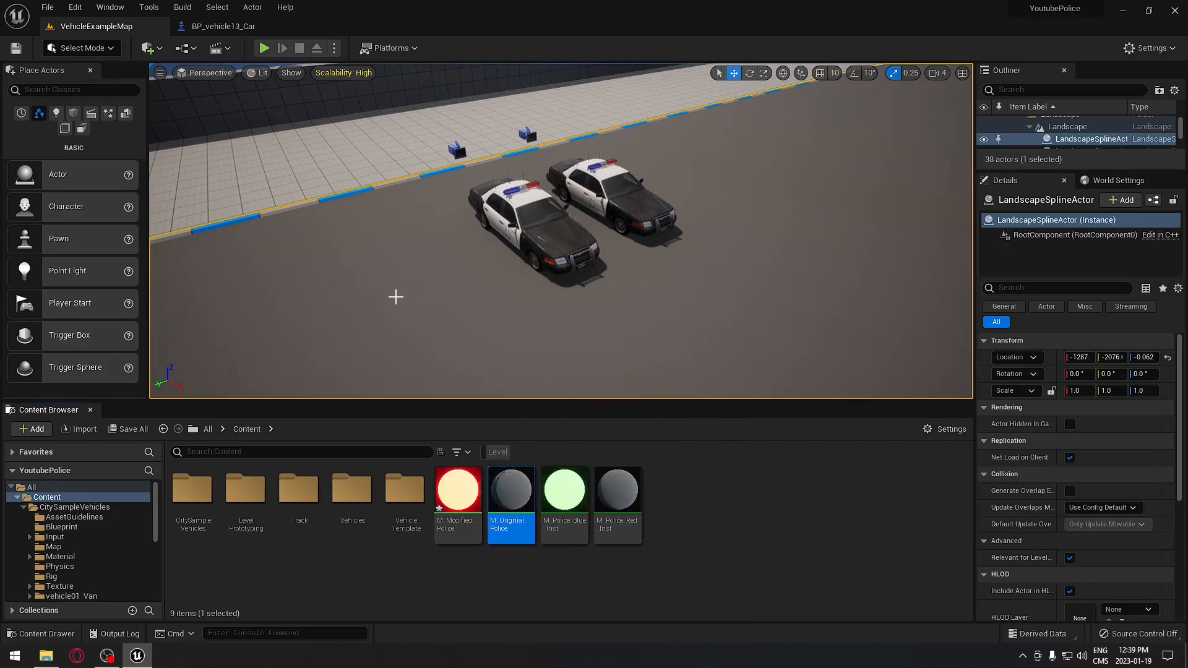
left_click(370, 585)
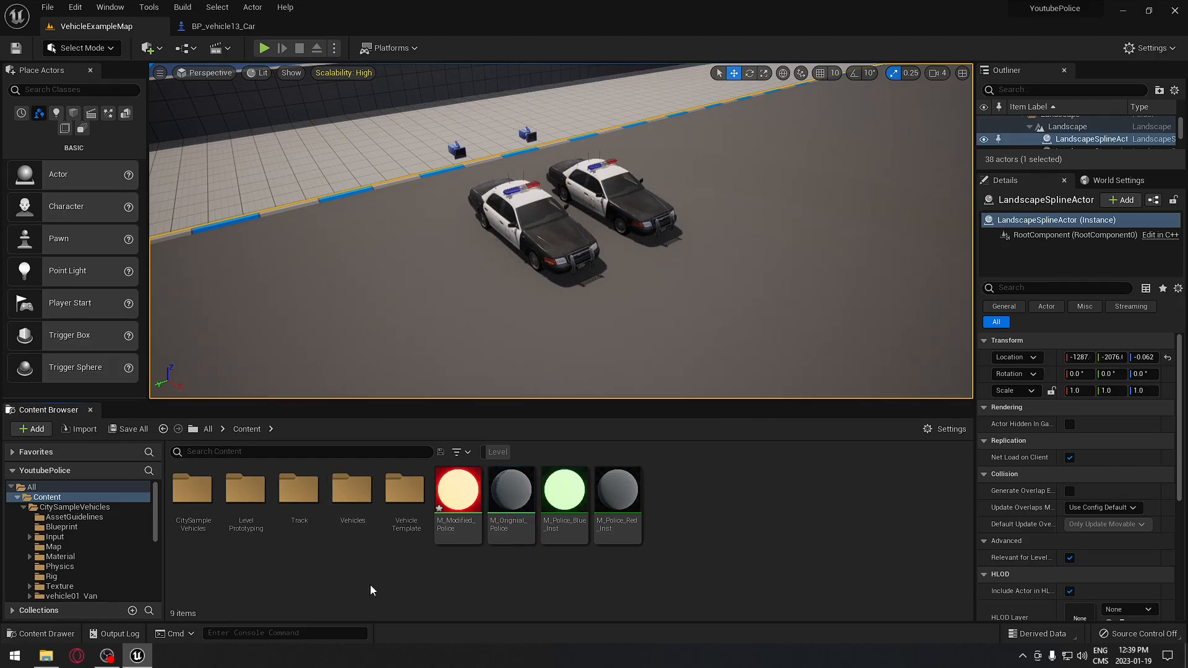
- Switch to the BP_vehicle13_Car Blueprint editor and frame the whole police car
left_click(219, 26)
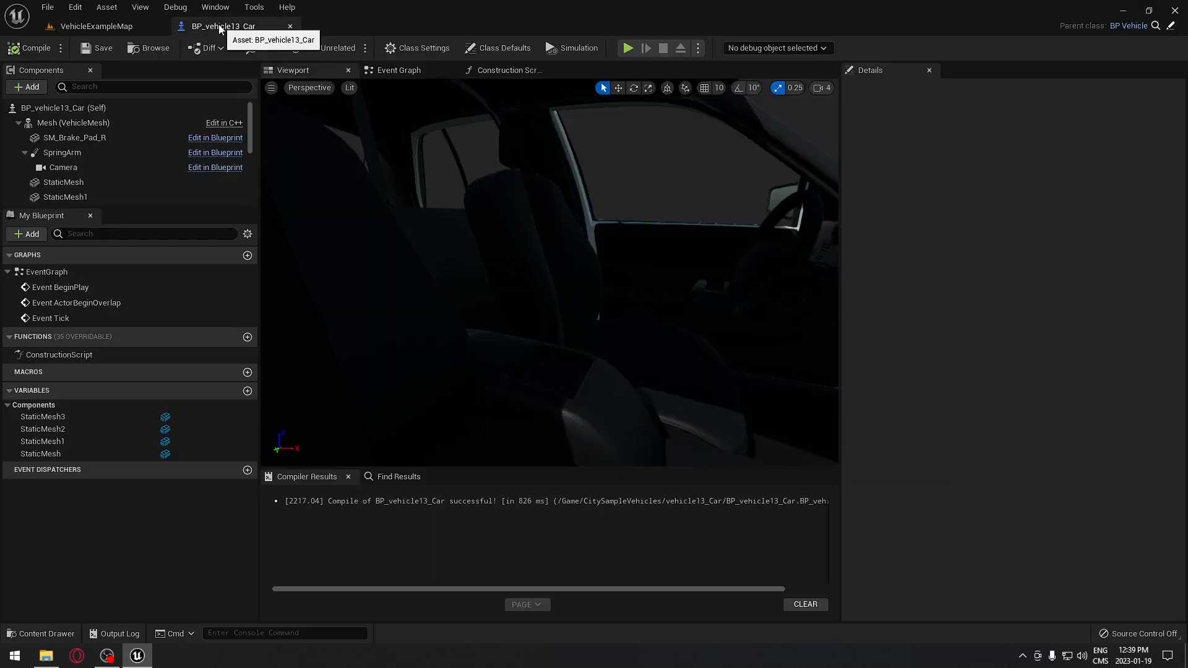
scroll(550, 272, "down", 10)
scroll(549, 273, "up", 4)
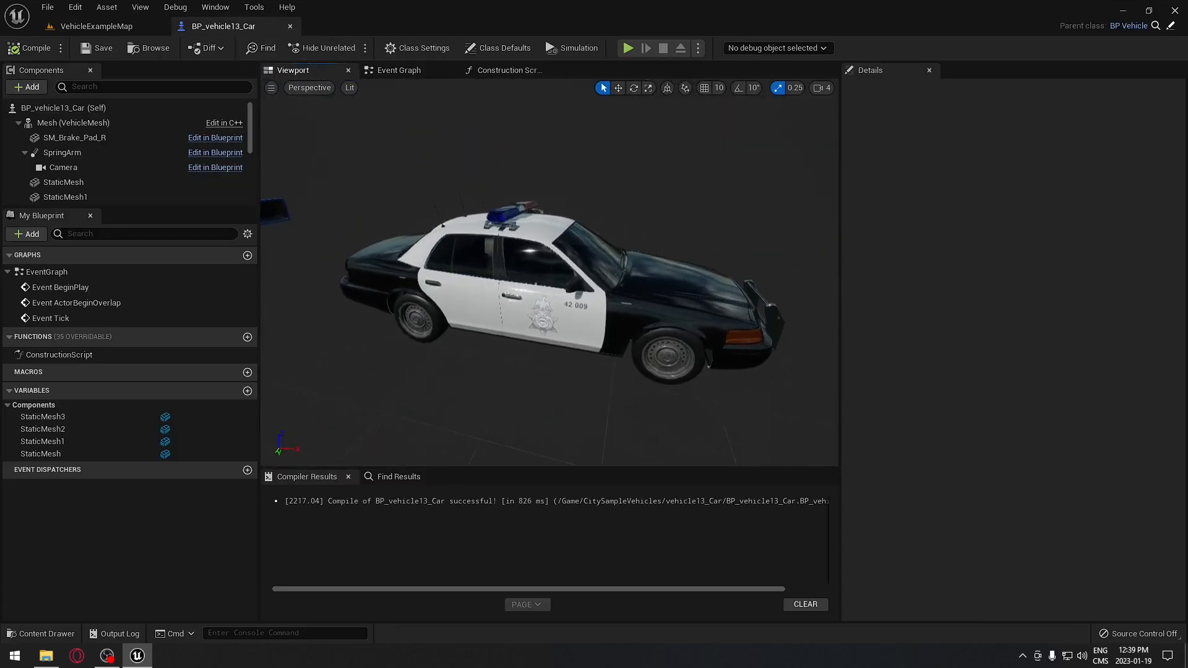
right_click_drag(550, 272, 566, 275)
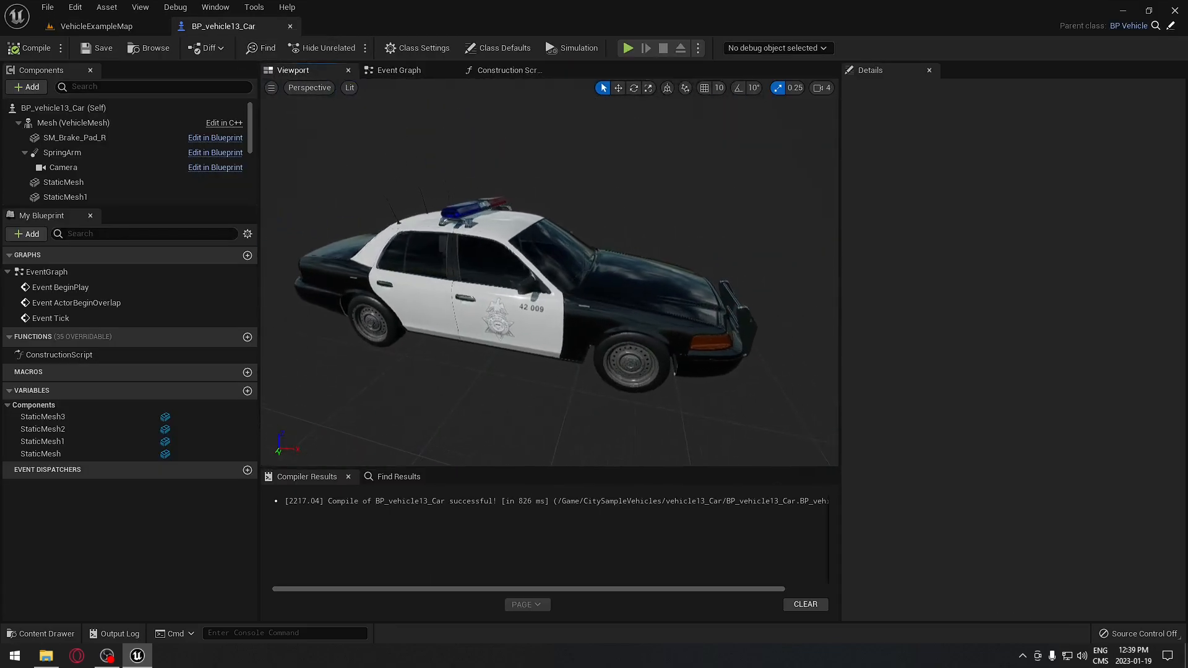
right_click_drag(490, 247, 476, 247)
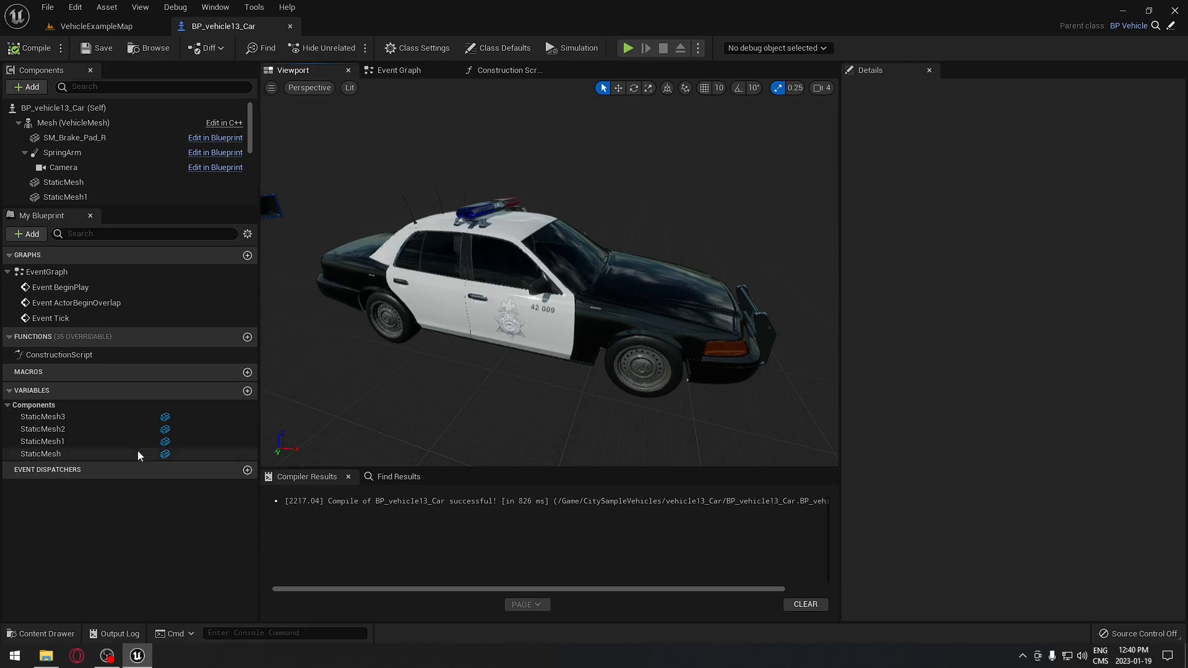
- Rename the StaticMesh component variable to Pod Light
left_click(64, 420)
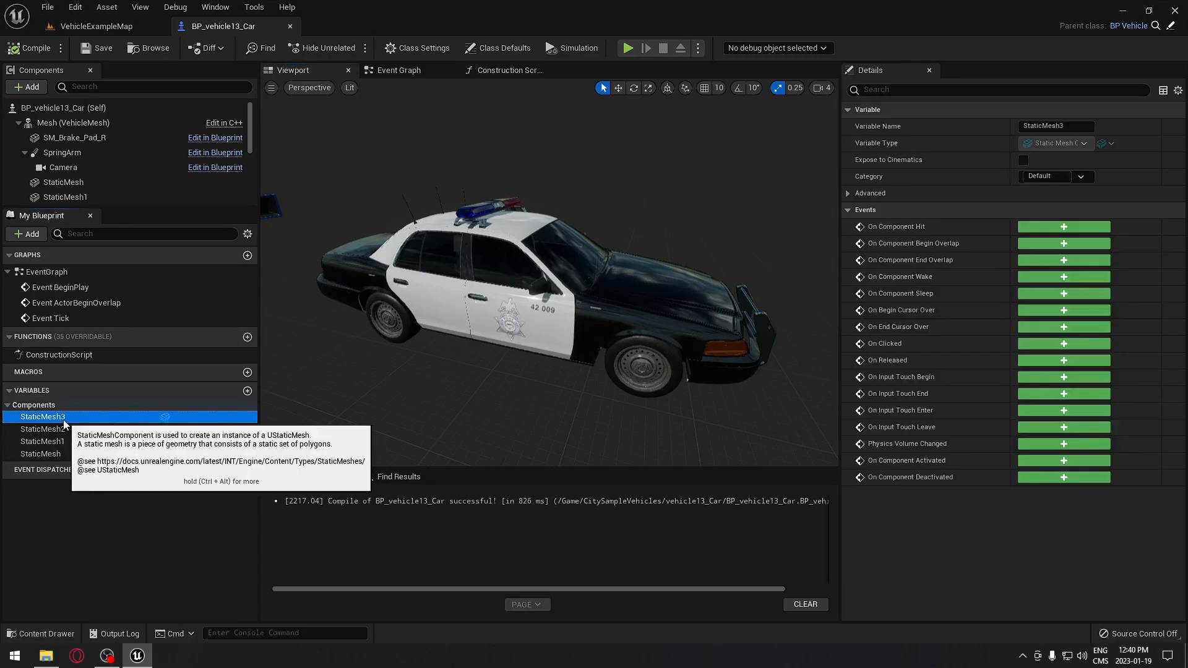
left_click(59, 455)
left_click(1064, 126)
type("Pod Light")
key("Return")
key("ctrl+c")
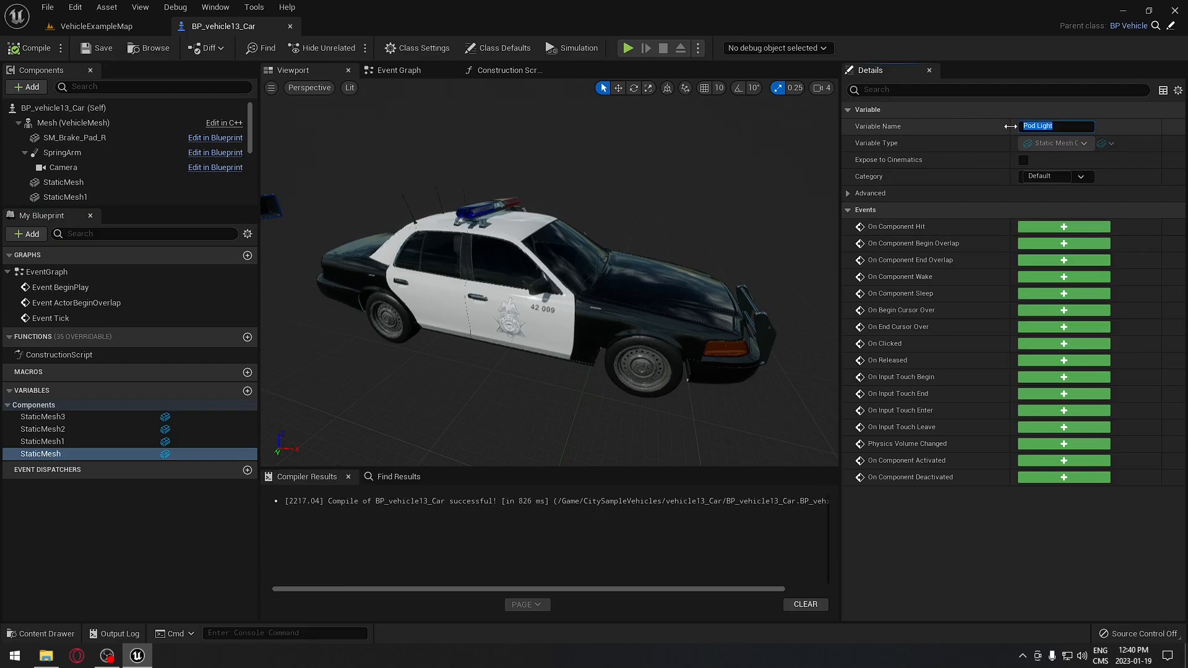
- Rename StaticMesh1 and StaticMesh2 to Pod Light 1 and Pod Light 2
left_click(57, 441)
key("F2")
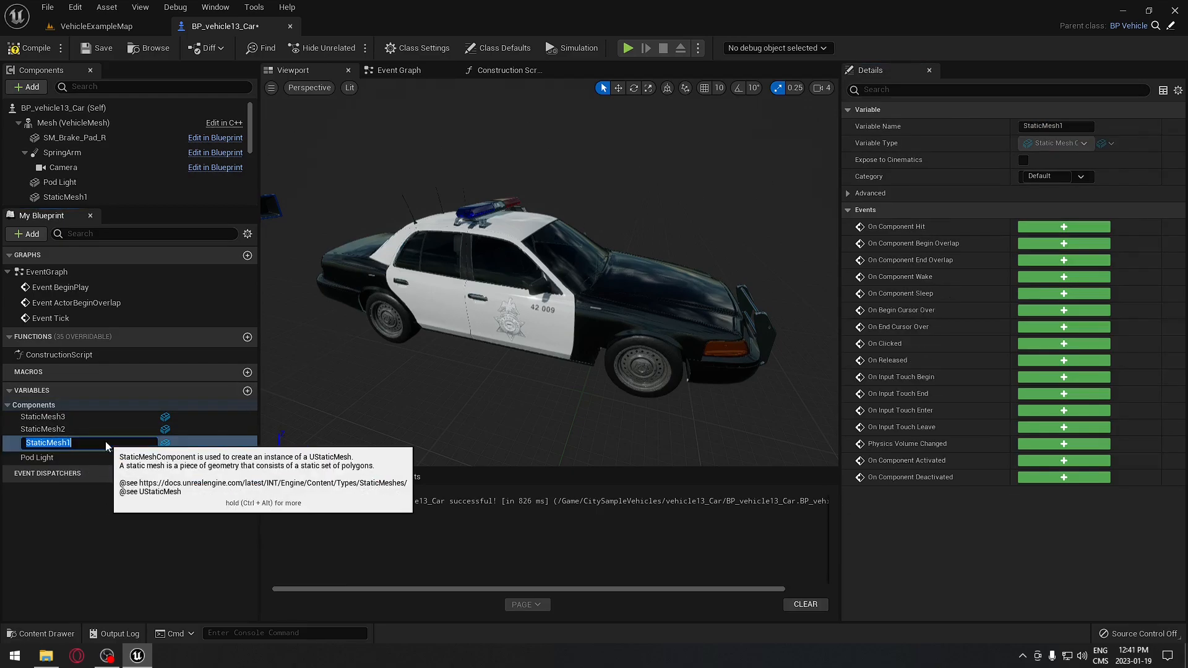
key("ctrl+v")
type("1")
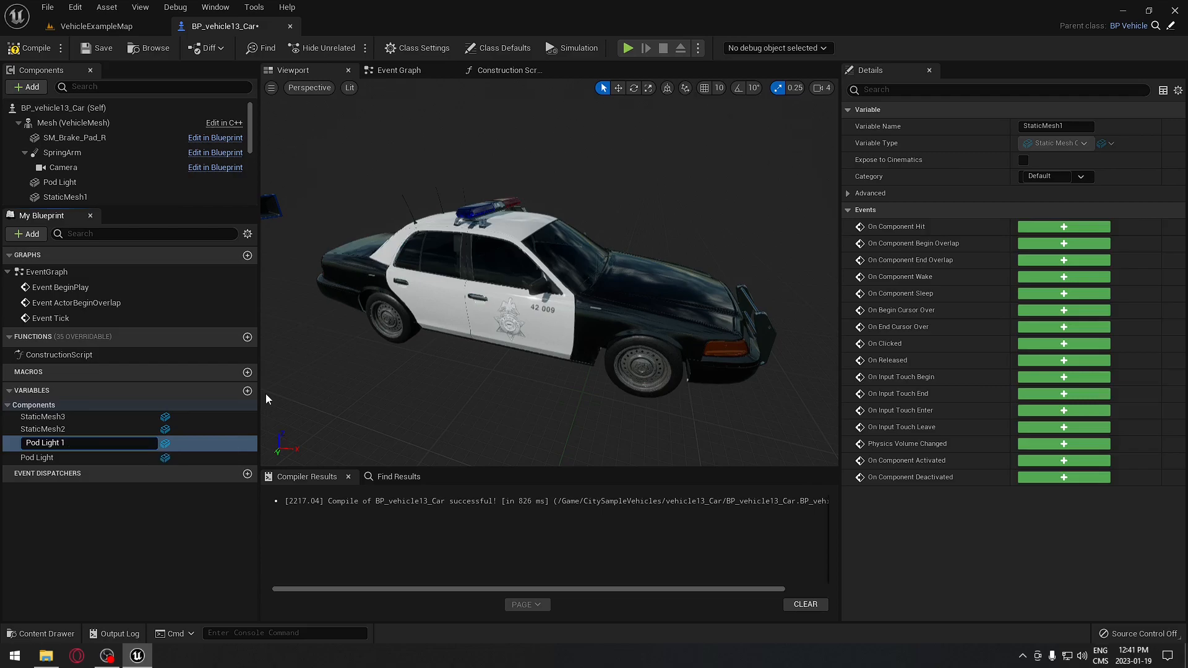
key("Return")
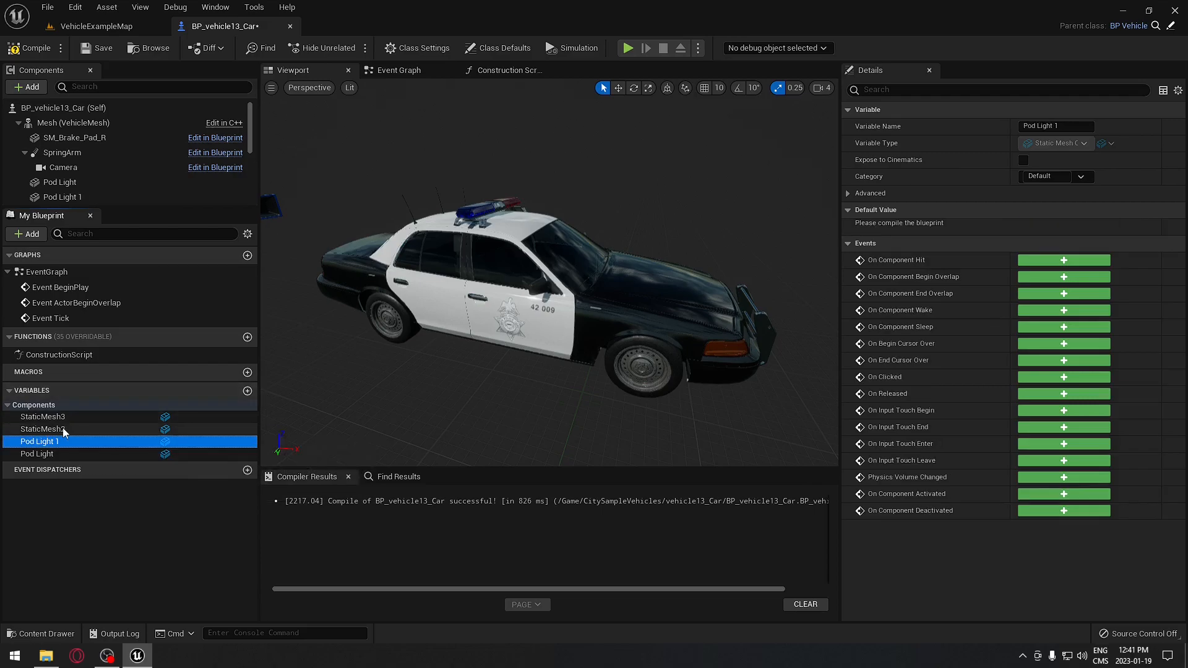
left_click(1078, 126)
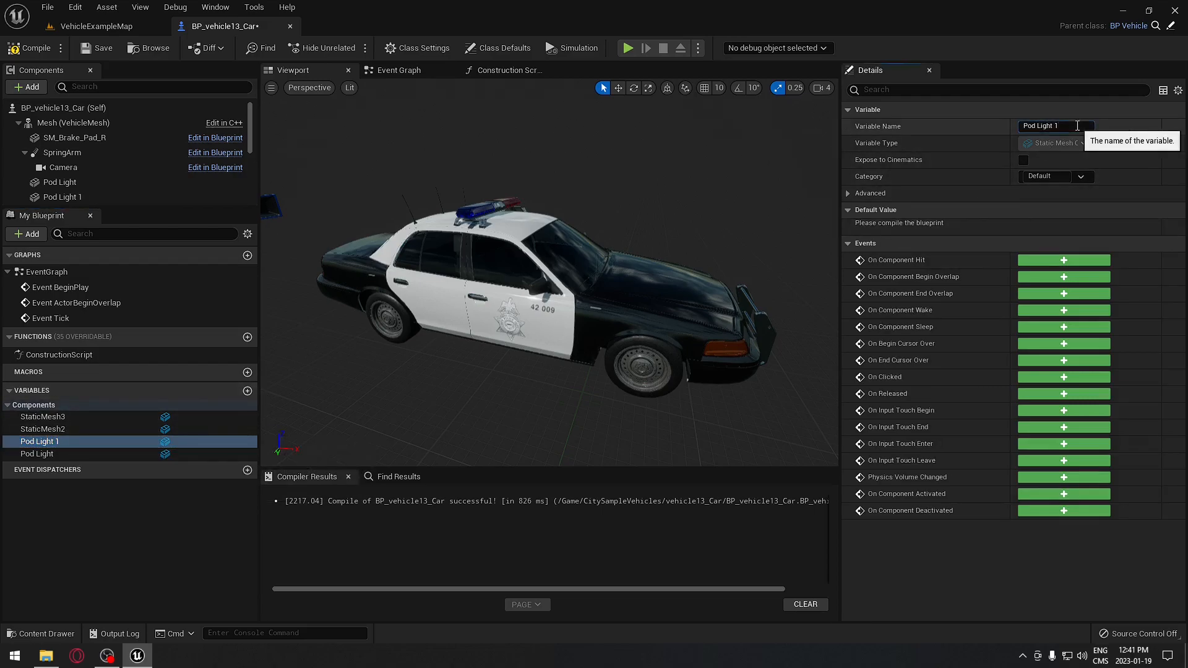
left_click(68, 429)
left_click(1030, 126)
type("Pod Light 2")
key("Return")
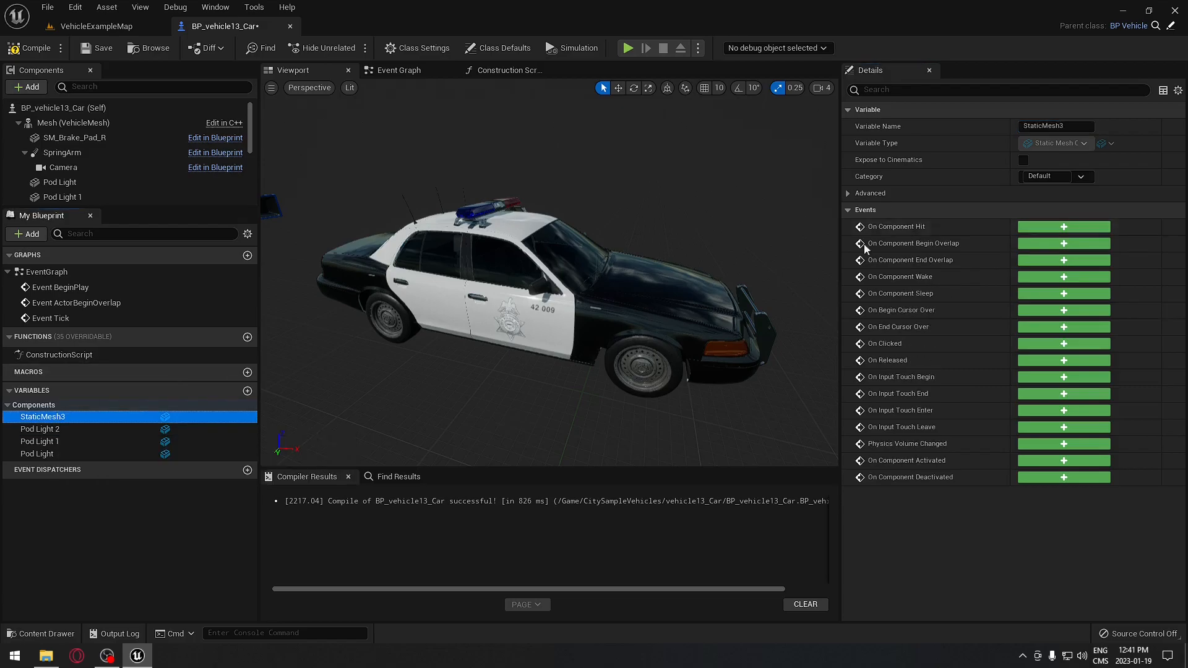
- Rename StaticMesh3 to Pod Light 3
left_click_drag(1077, 125, 937, 122)
key("ctrl+v")
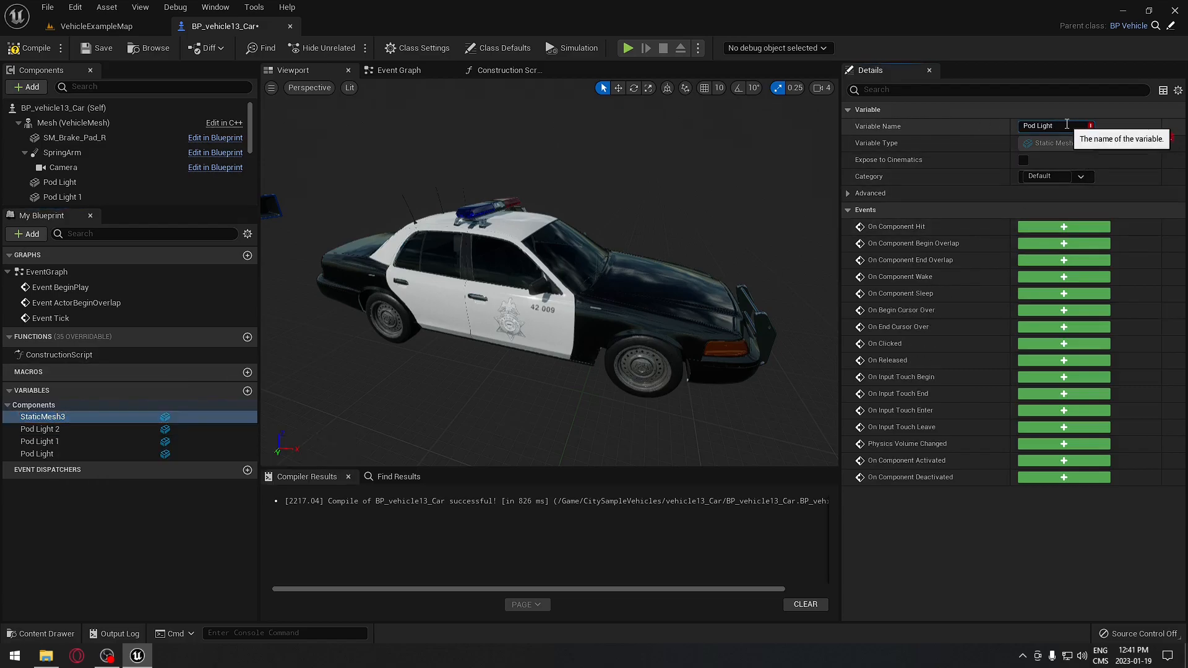
type("3")
key("Return")
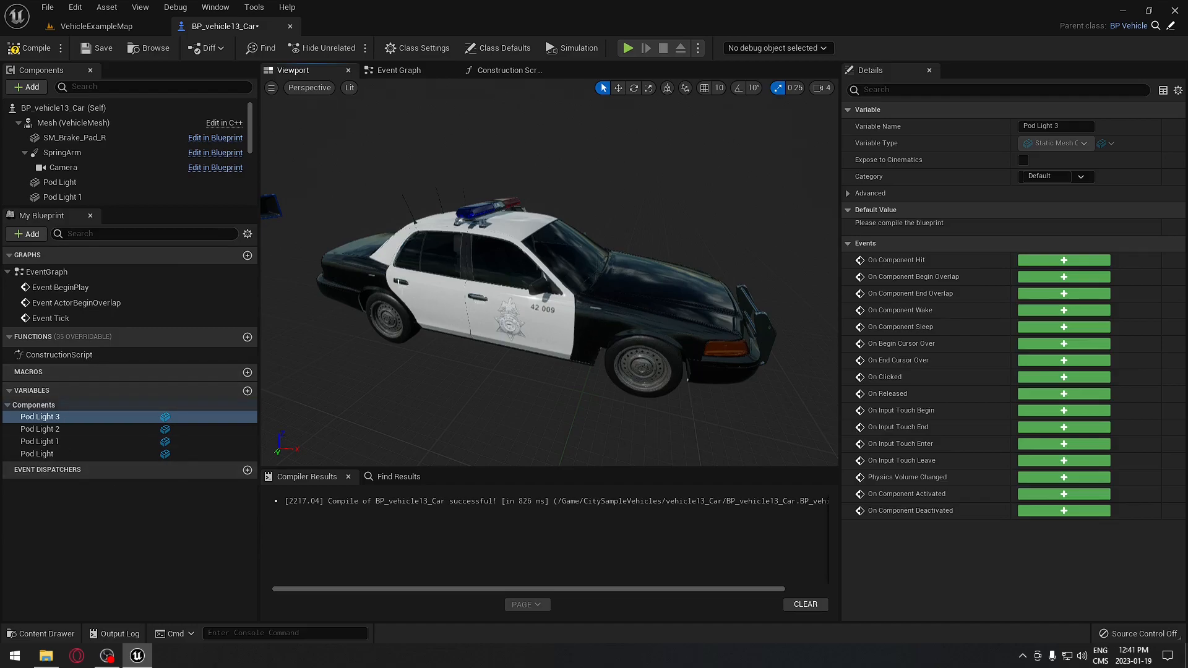
right_click_drag(501, 207, 472, 208)
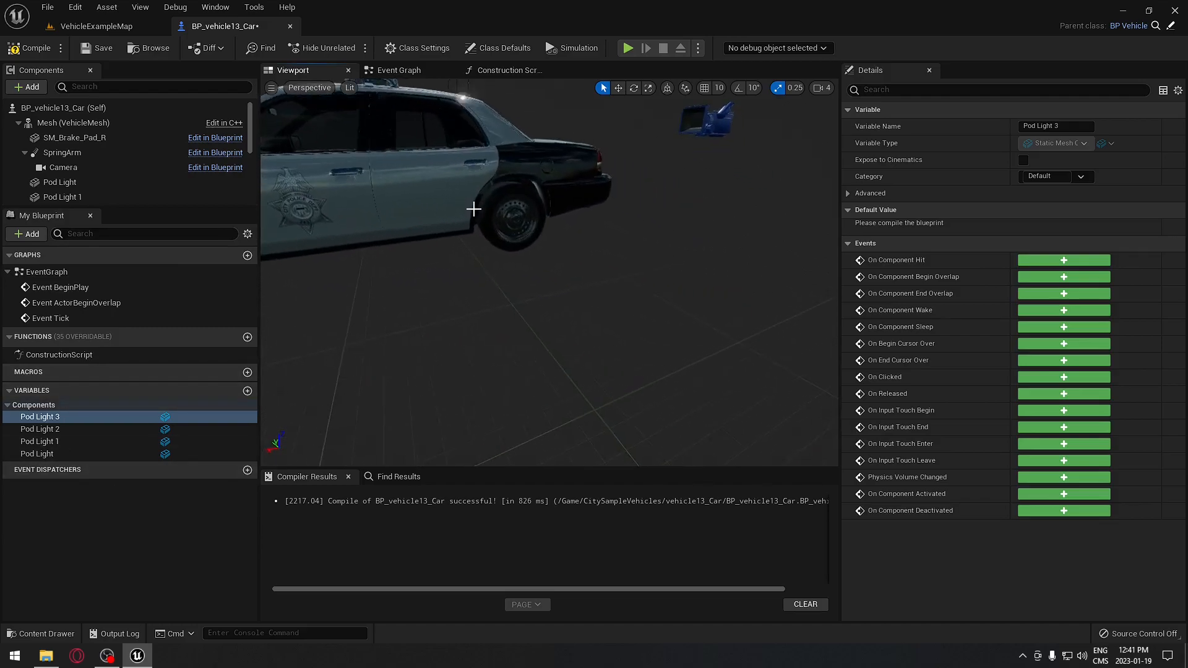
right_click_drag(541, 145, 507, 149)
right_click_drag(561, 197, 783, 203)
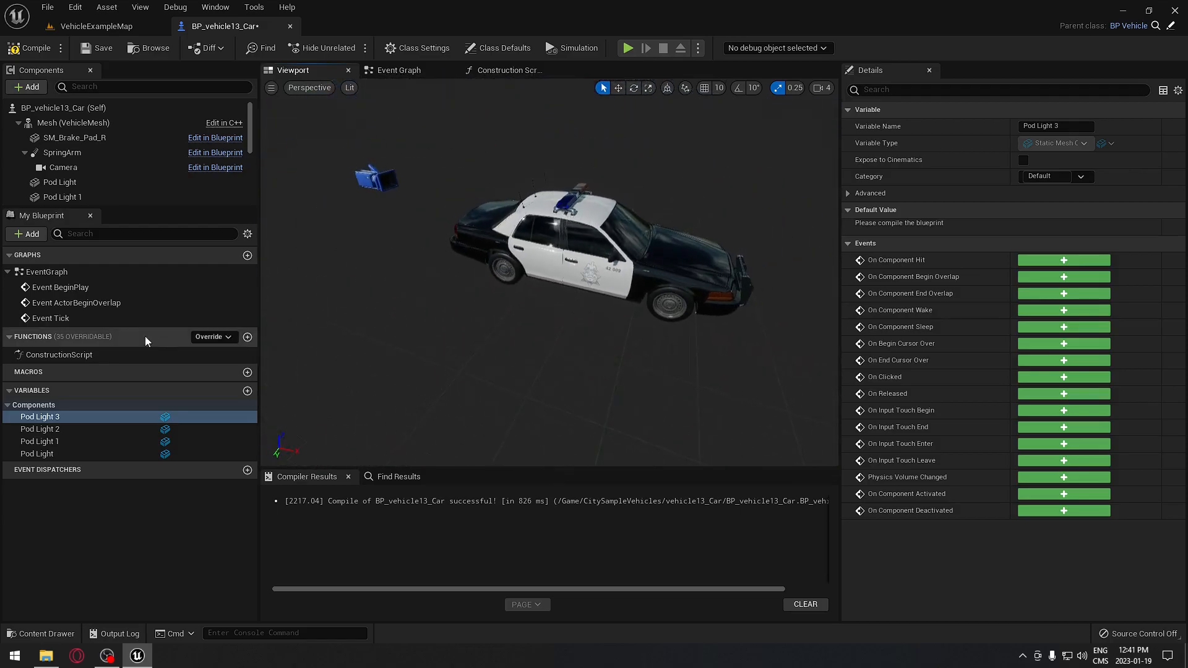
- Add a Linear Color variable named Modified Ligths Color Blue
left_click(247, 391)
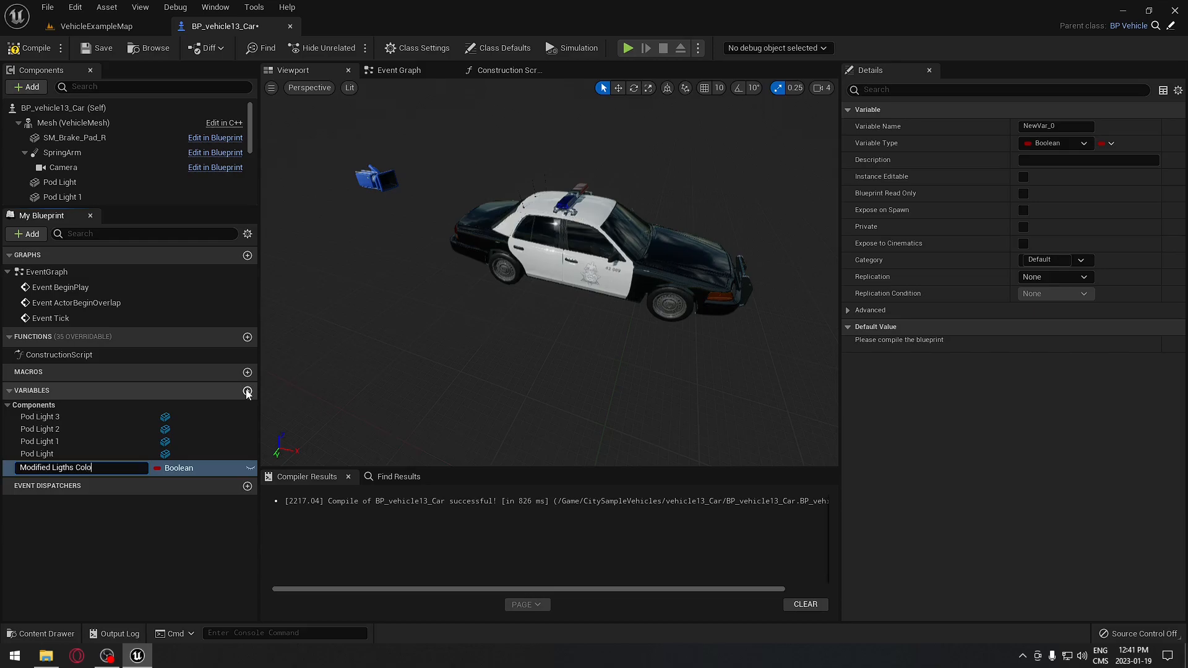
type("Modified Ligths Color Blue")
key("Return")
left_click(200, 468)
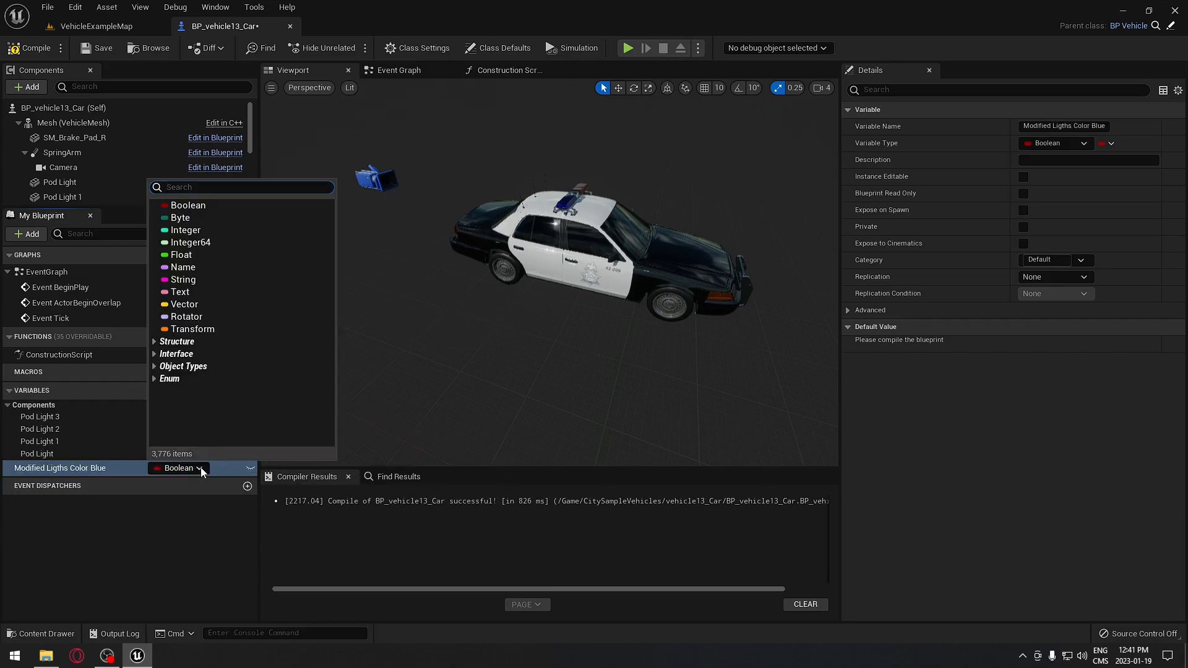
type("Linear")
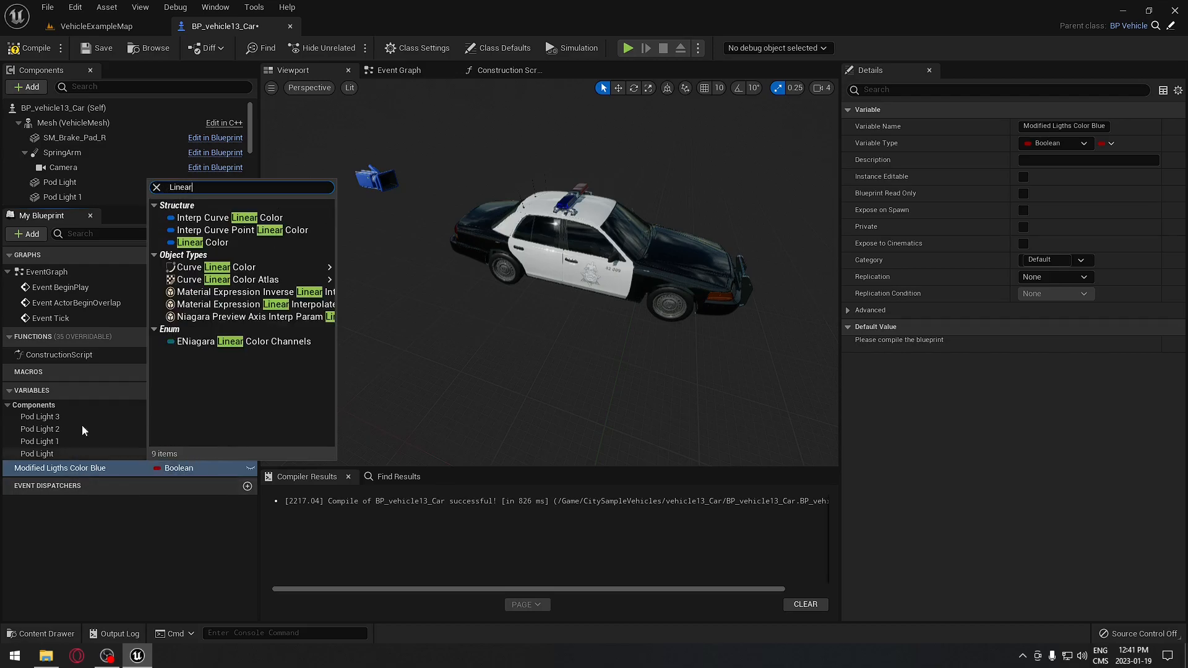
left_click(229, 244)
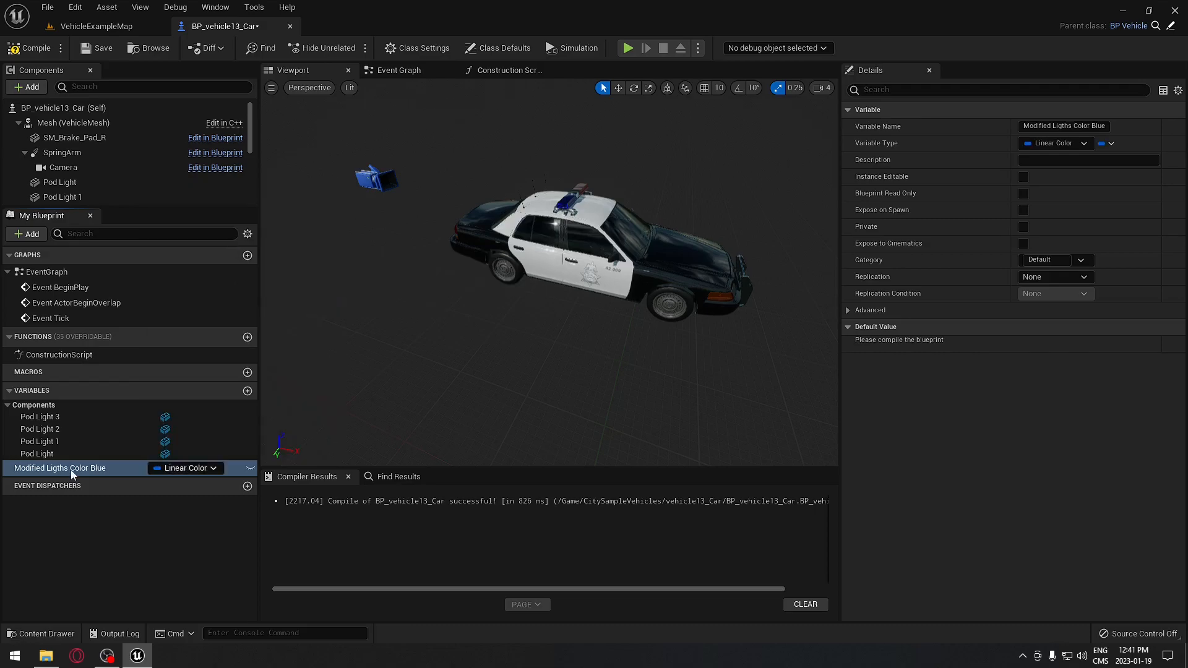
- Duplicate it and name the copy Modified Ligths Color Red
right_click(70, 470)
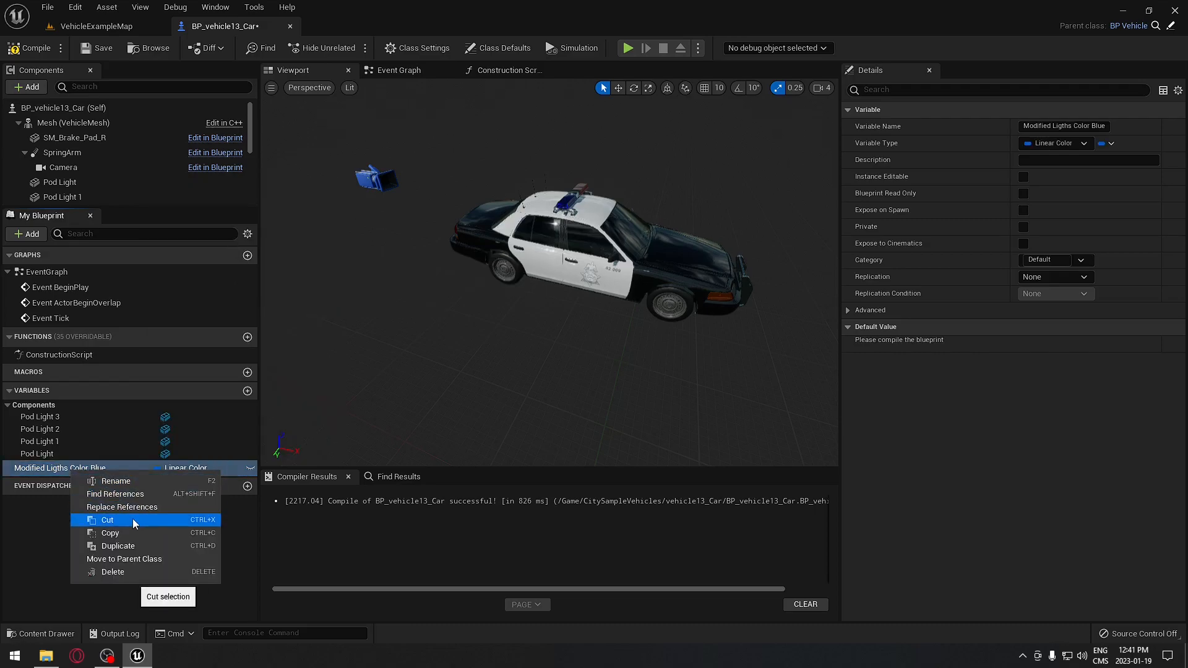
left_click(128, 544)
double_click(98, 485)
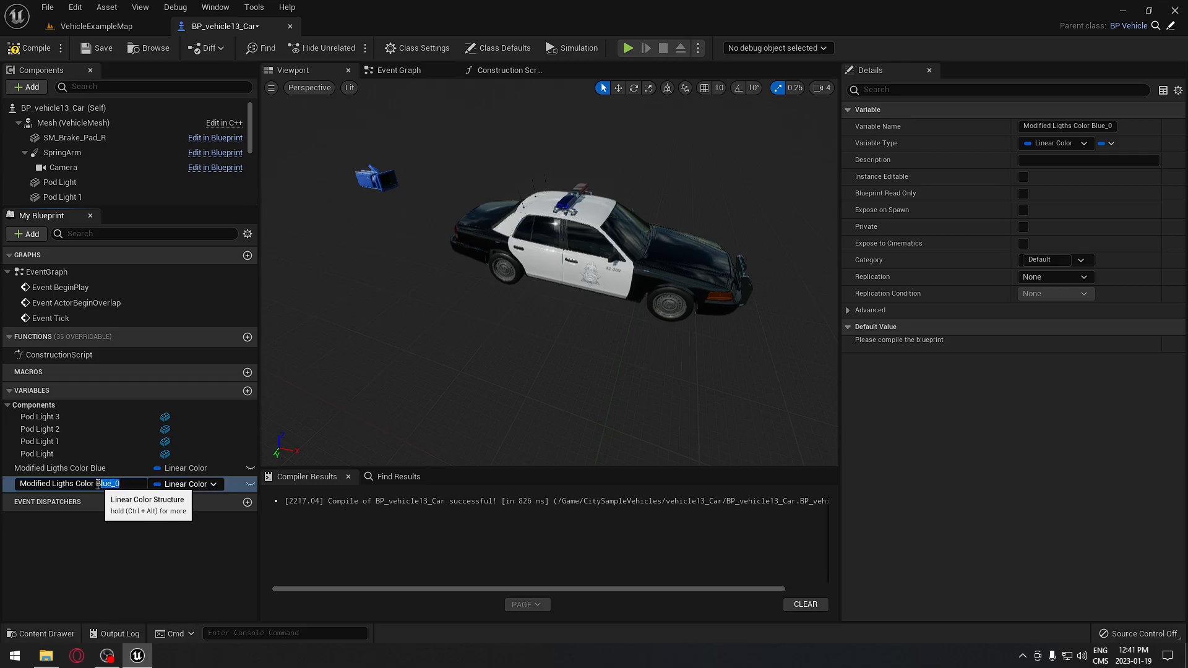
type("Red")
key("Return")
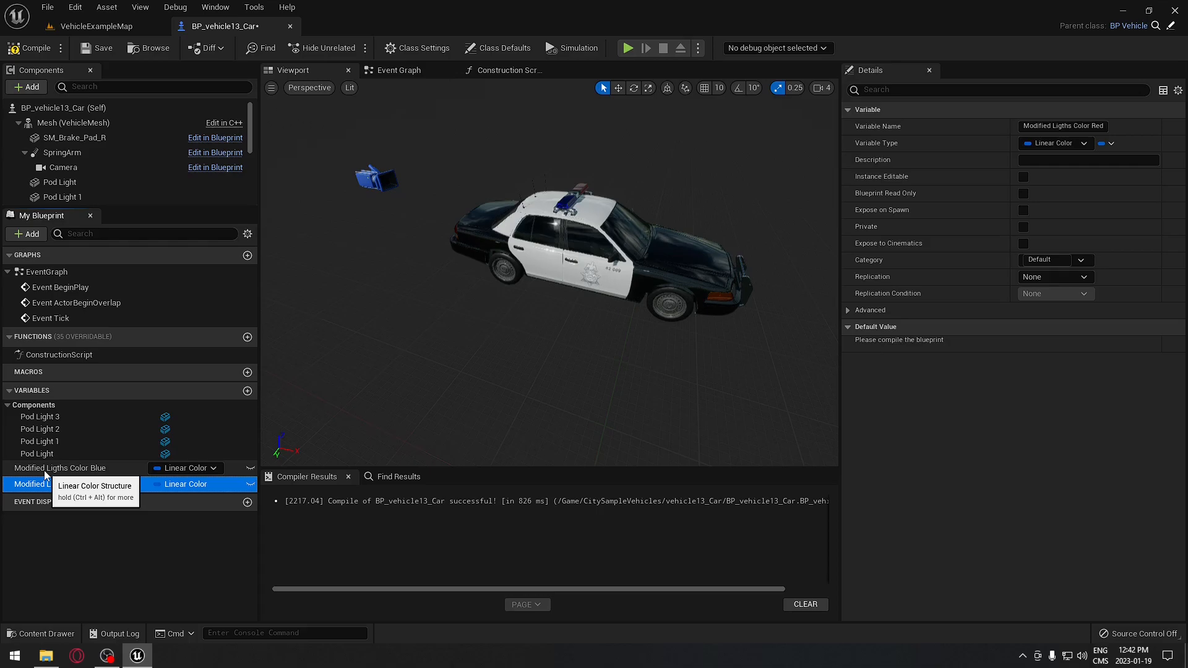
- Tick Instance Editable on both the blue and red colour variables
left_click(45, 471)
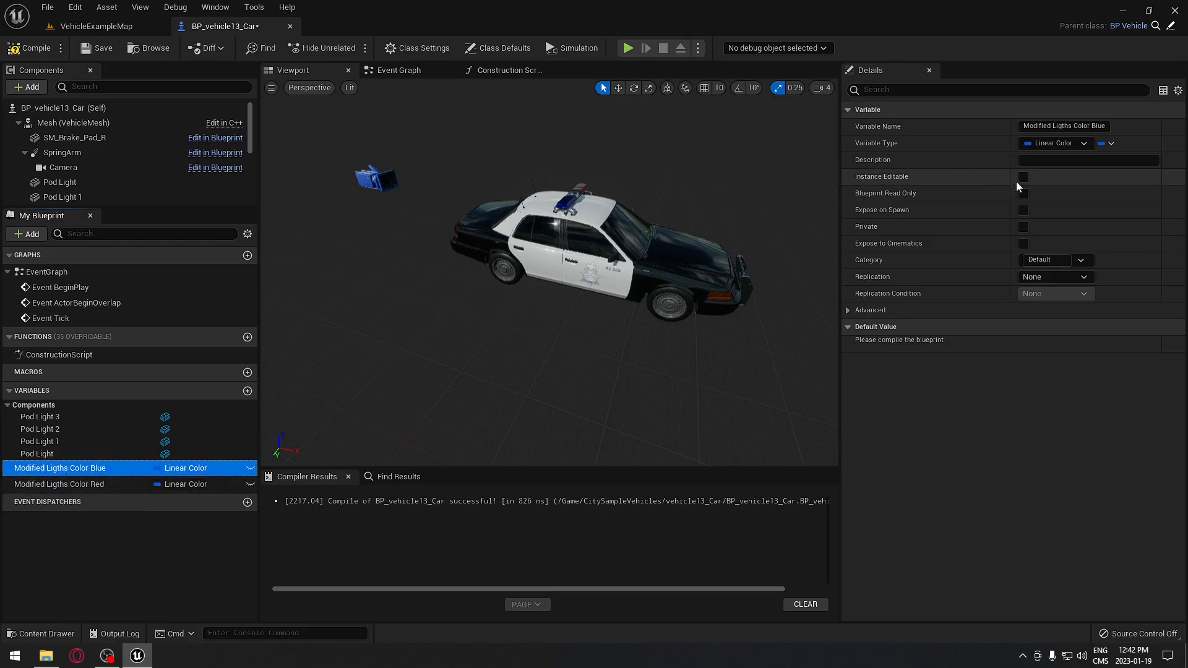
left_click(1024, 177)
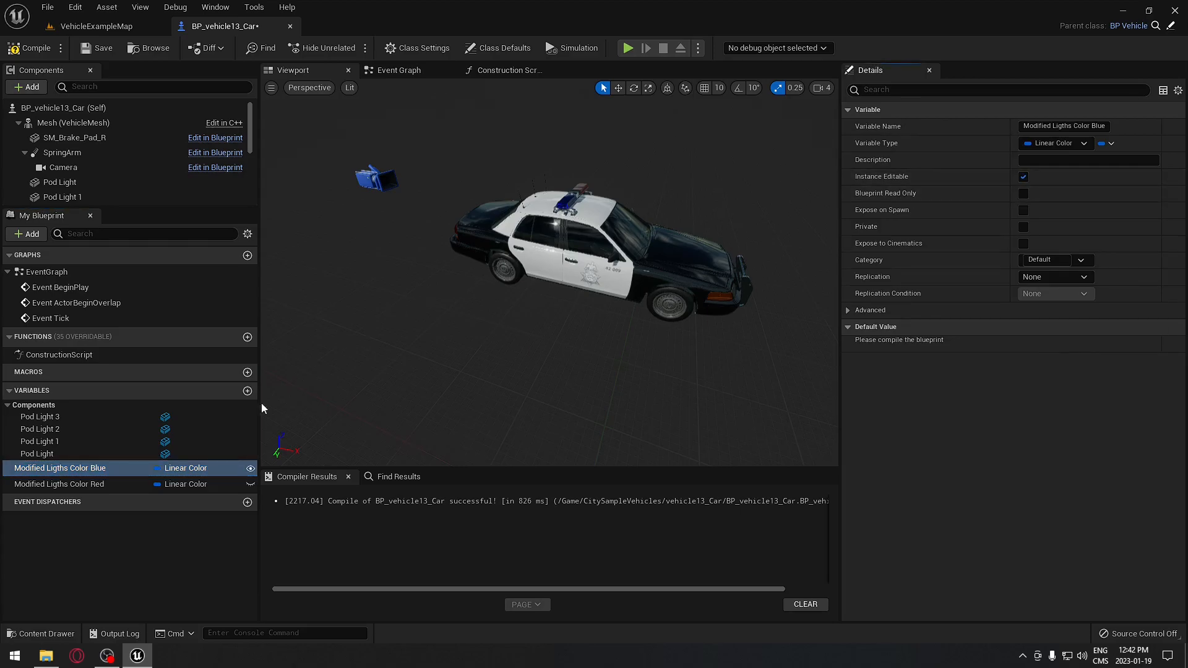
left_click(68, 486)
left_click(1023, 177)
right_click_drag(367, 387, 395, 367)
left_click(44, 470)
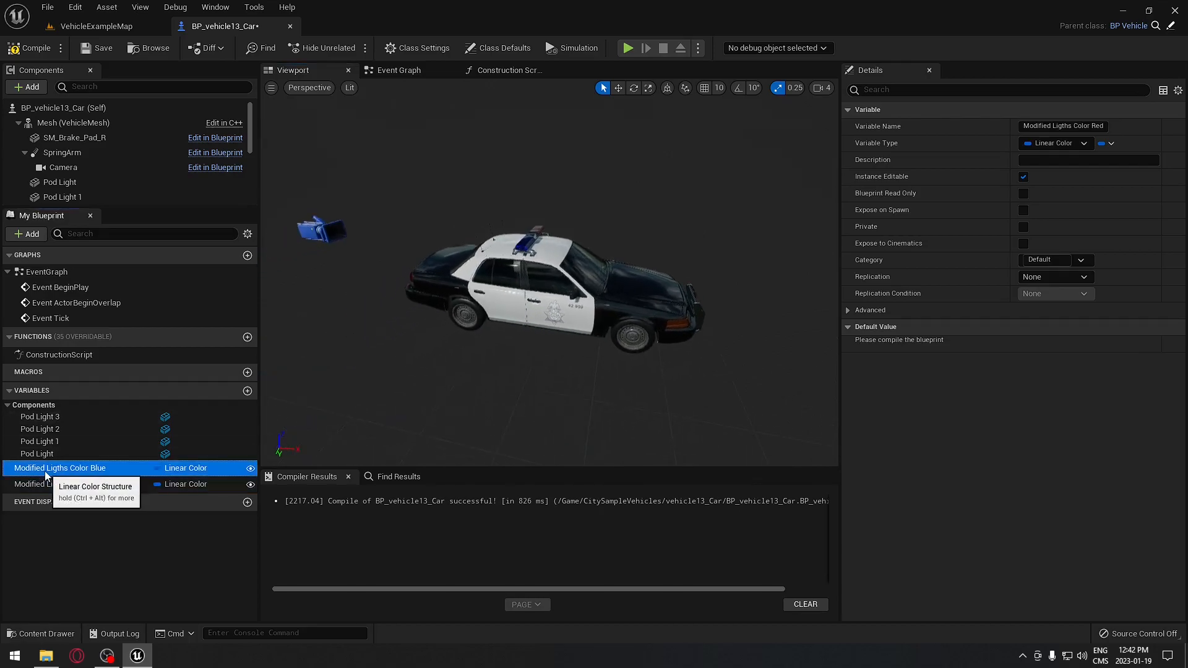
- Duplicate both colour variables as Original Ligths Color Blue and Original Ligths Color Red
right_click(81, 469)
left_click(124, 544)
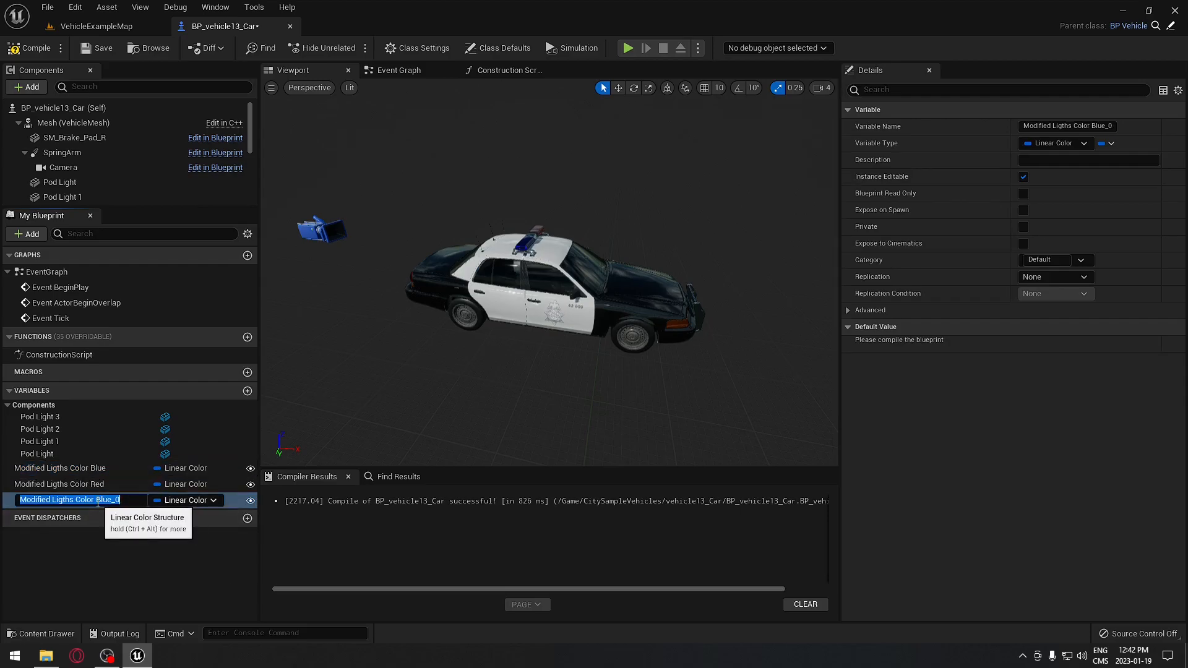
left_click(124, 500)
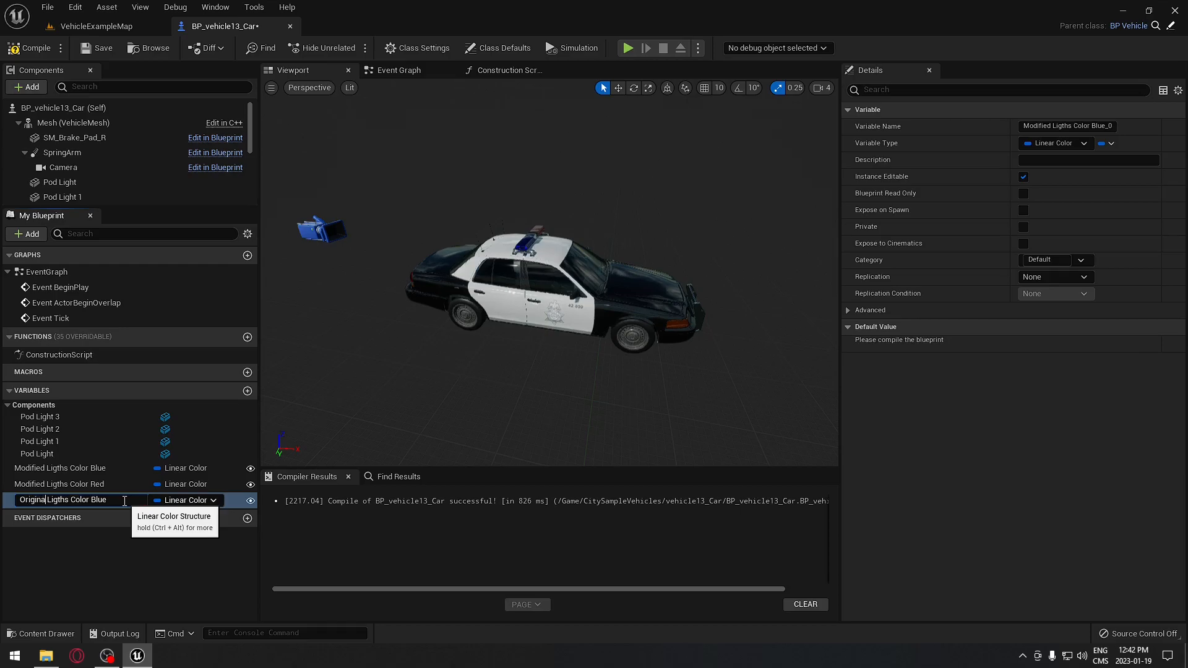
key("Return")
left_click(79, 484)
right_click(79, 484)
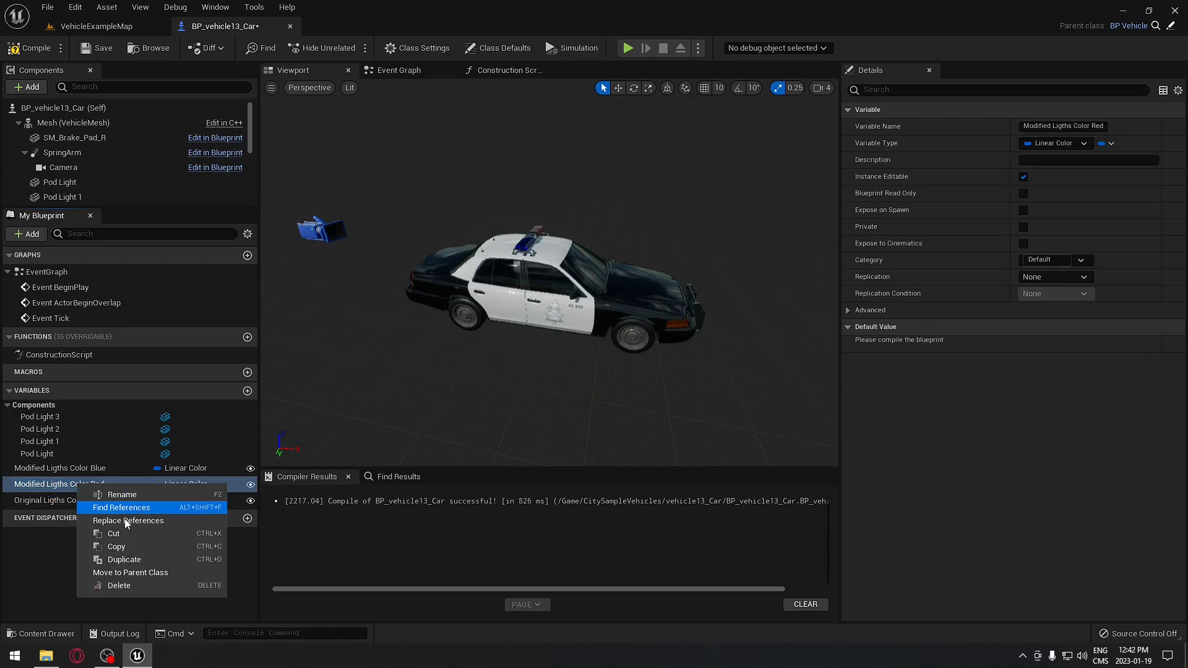
left_click(124, 559)
left_click(109, 514)
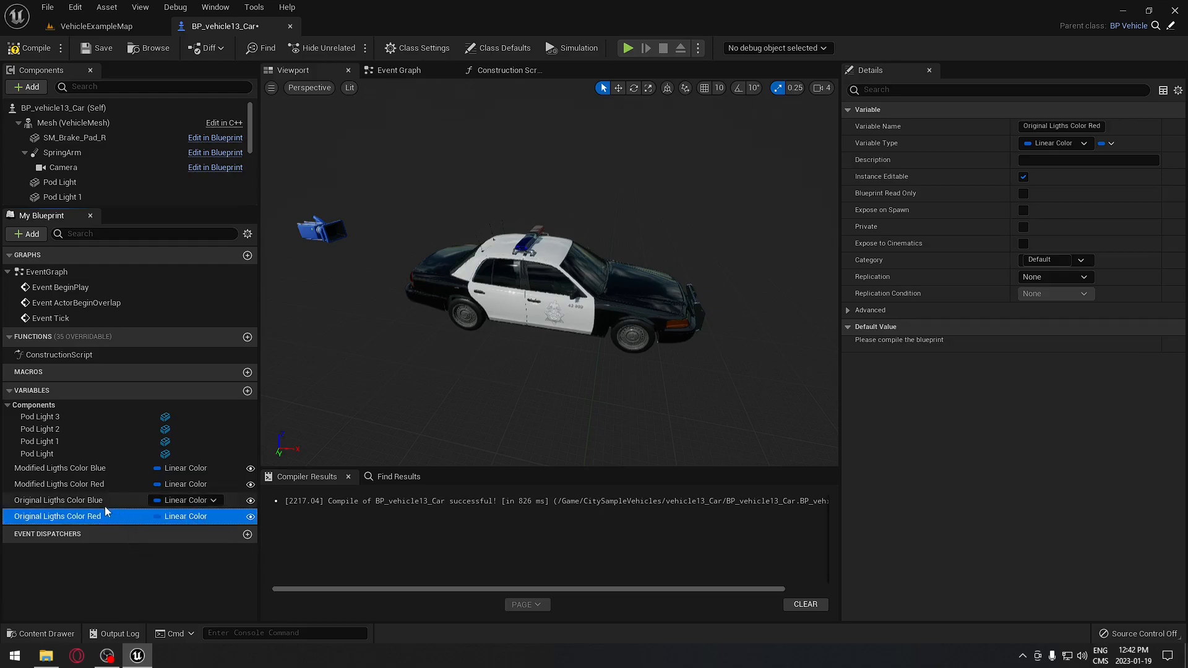
- Untick Instance Editable on both Original Ligths Color variables and compile the Blueprint
left_click(94, 501)
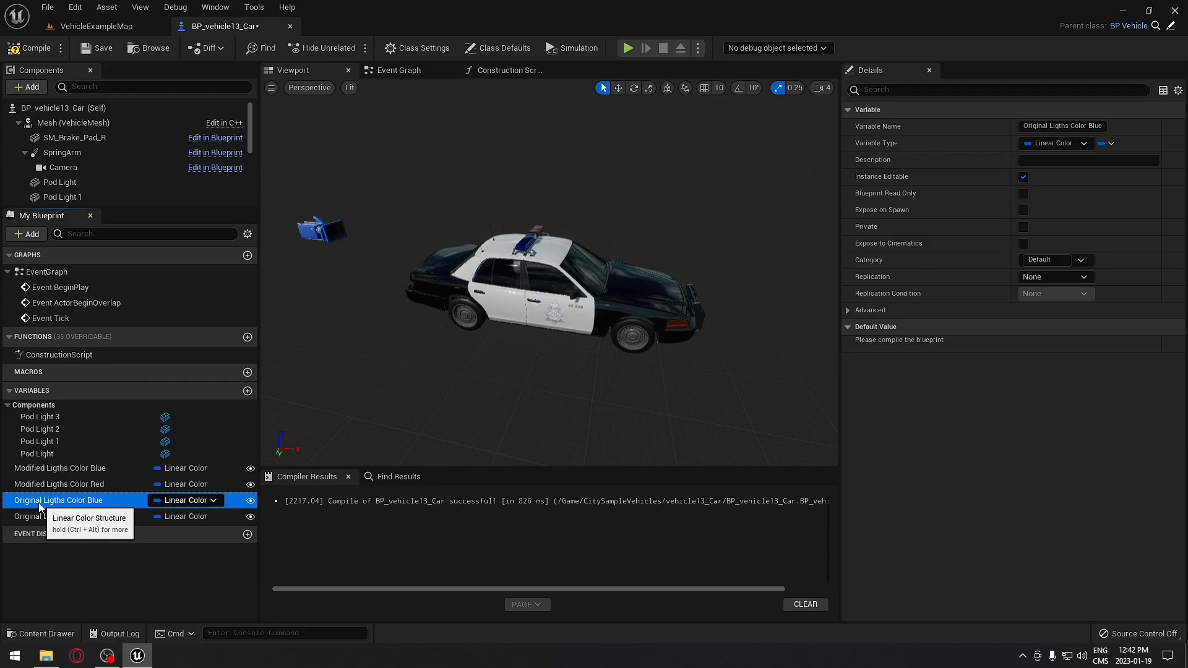
left_click(1023, 178)
left_click(95, 517)
left_click(1023, 178)
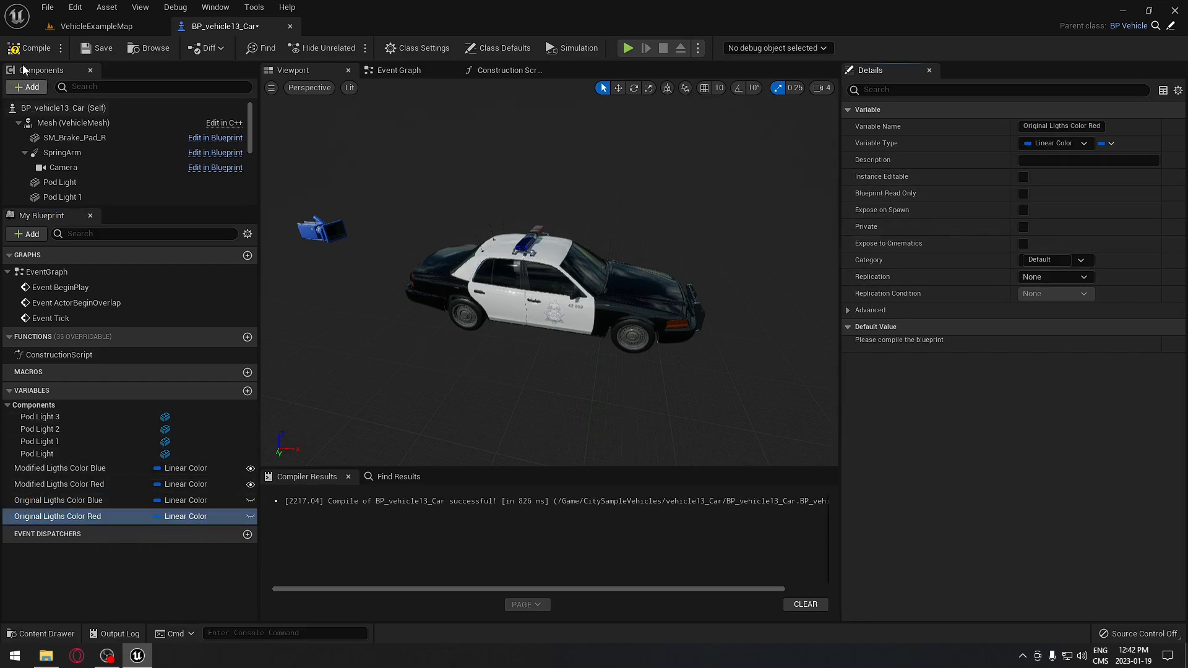
left_click(30, 48)
- Review the four colour variables, then add a new variable
left_click(74, 471)
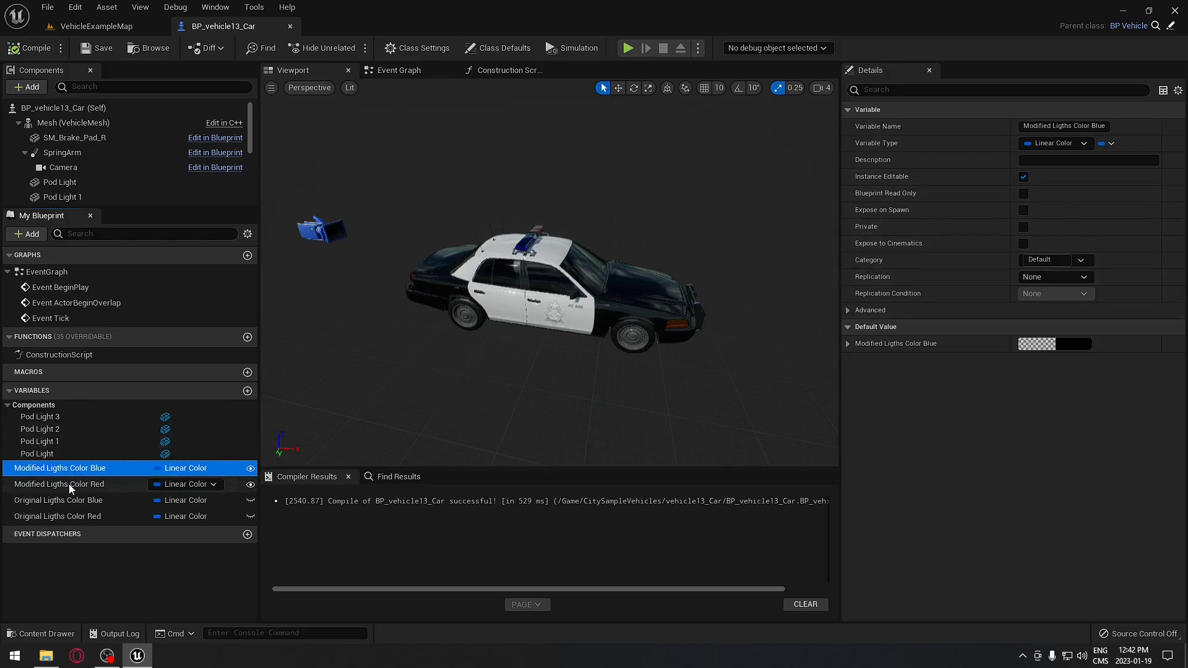
left_click(79, 484)
left_click(78, 502)
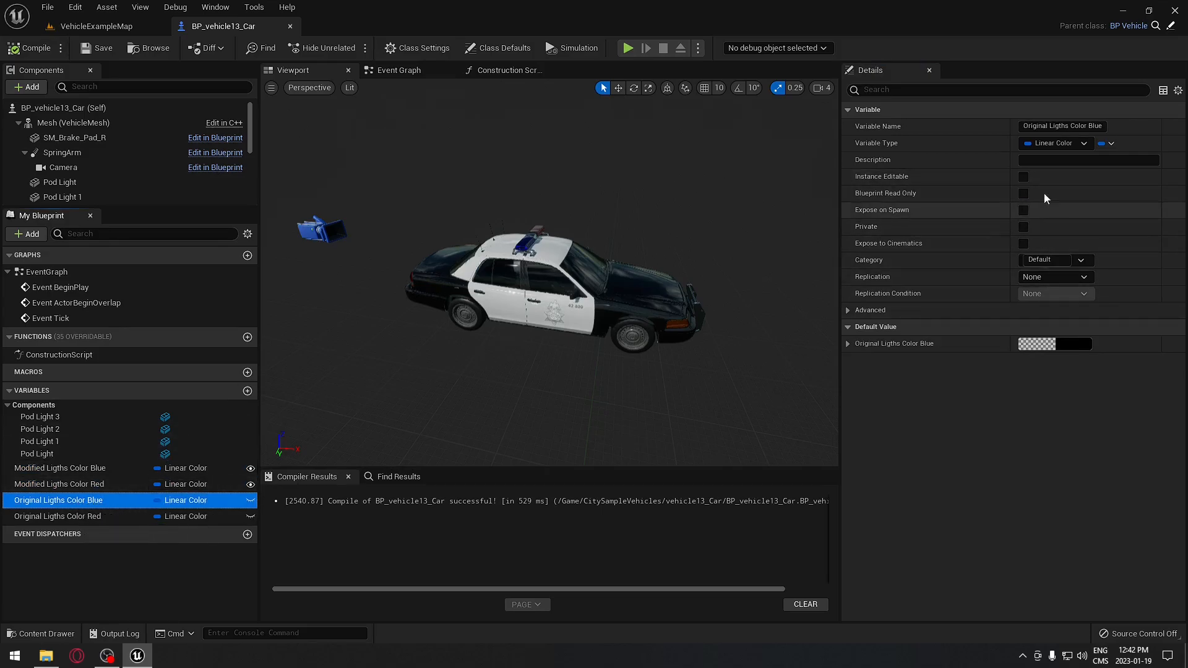
left_click(70, 519)
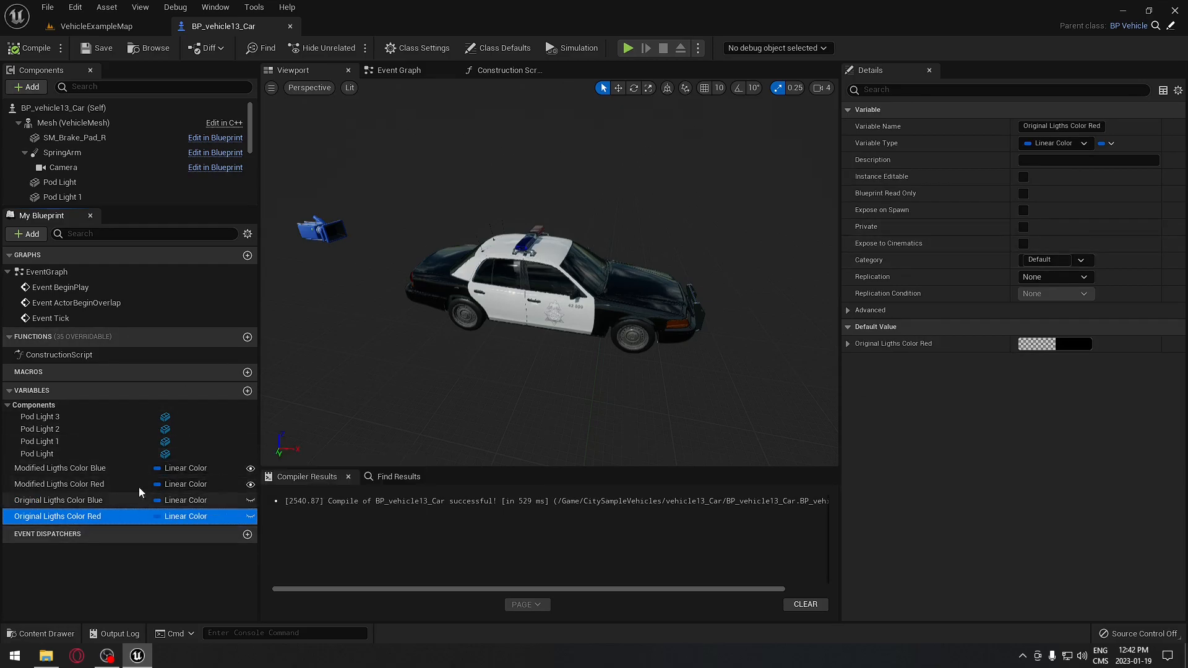
left_click(248, 391)
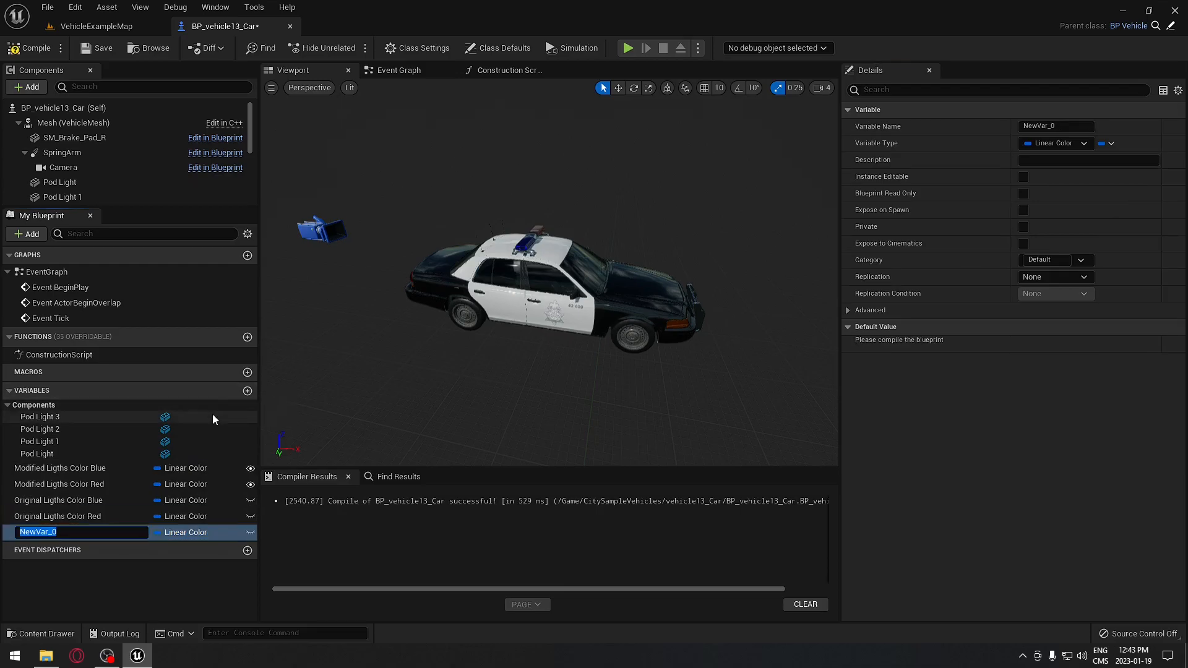
- Name the new variable Modified Color?, make it Boolean and instance editable
type("Modified Color?")
key("Return")
left_click(214, 532)
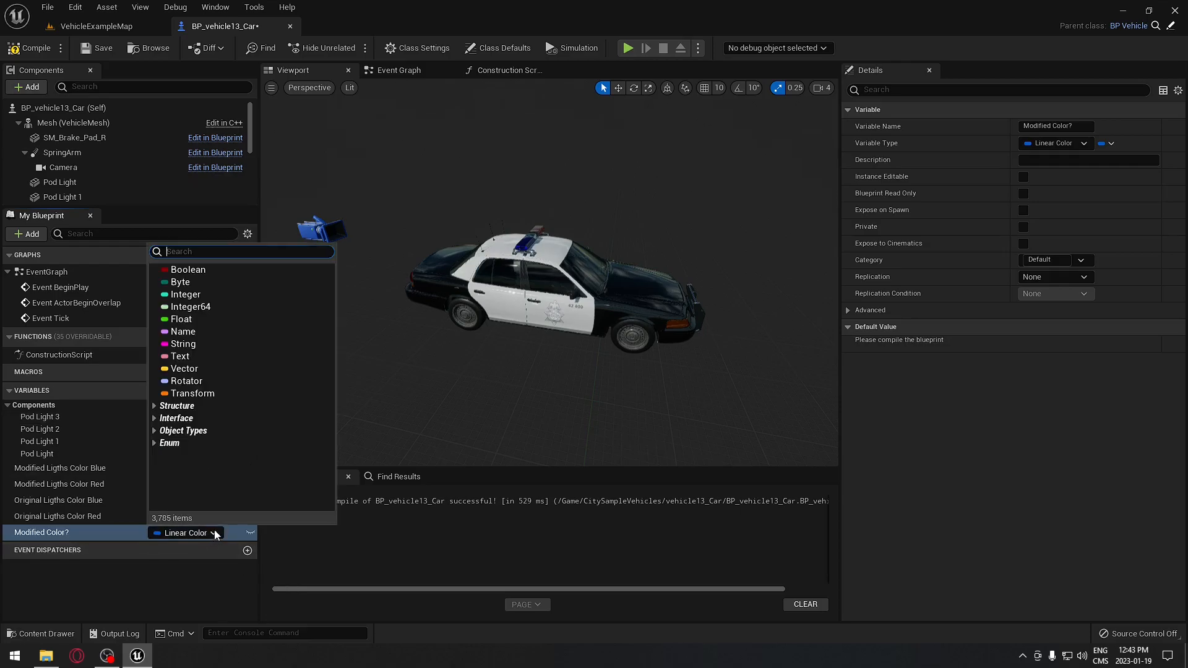
left_click(201, 271)
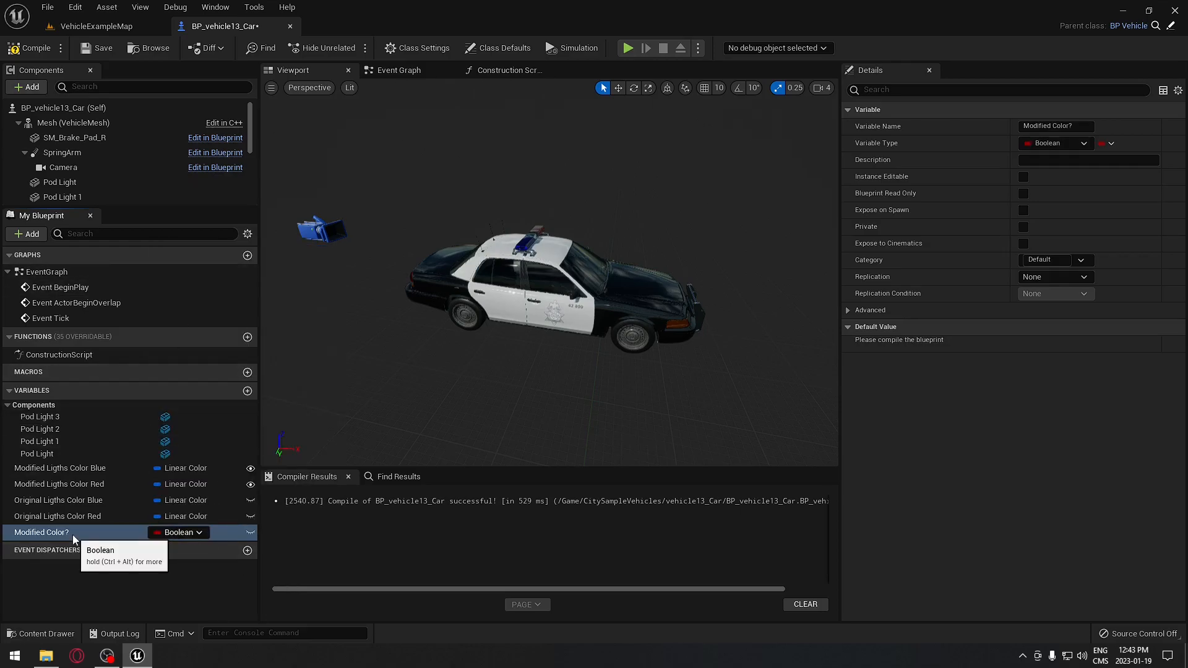
left_click(1023, 177)
- Duplicate it as Lights On? and compile the Blueprint
right_click(41, 530)
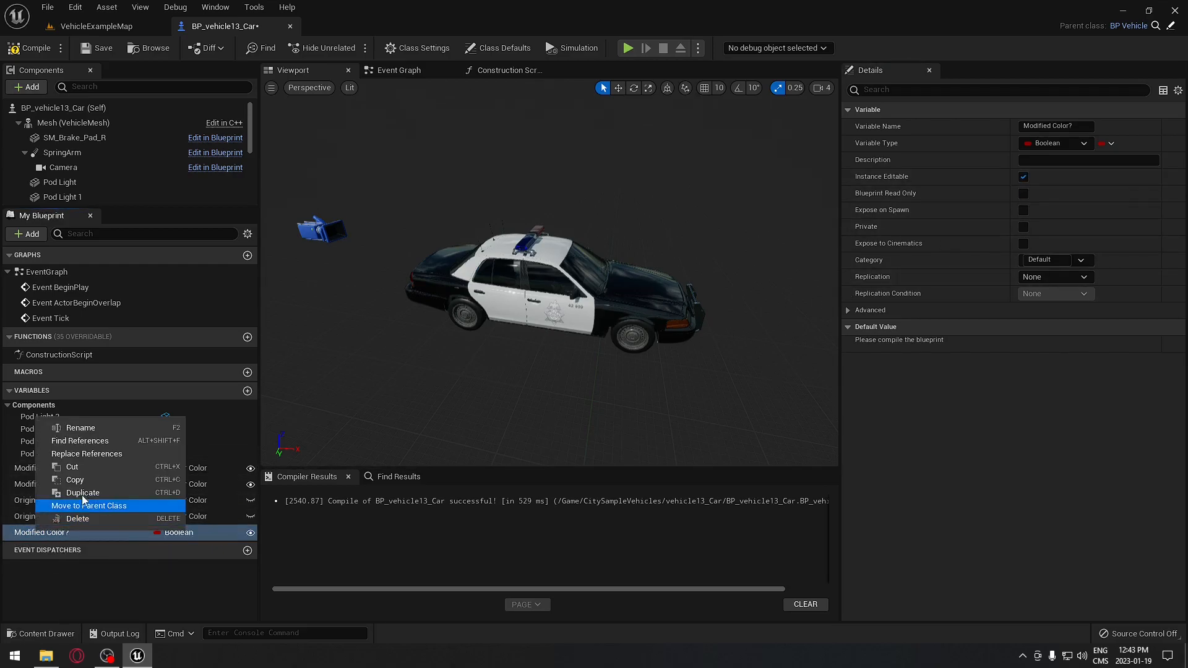
left_click(82, 493)
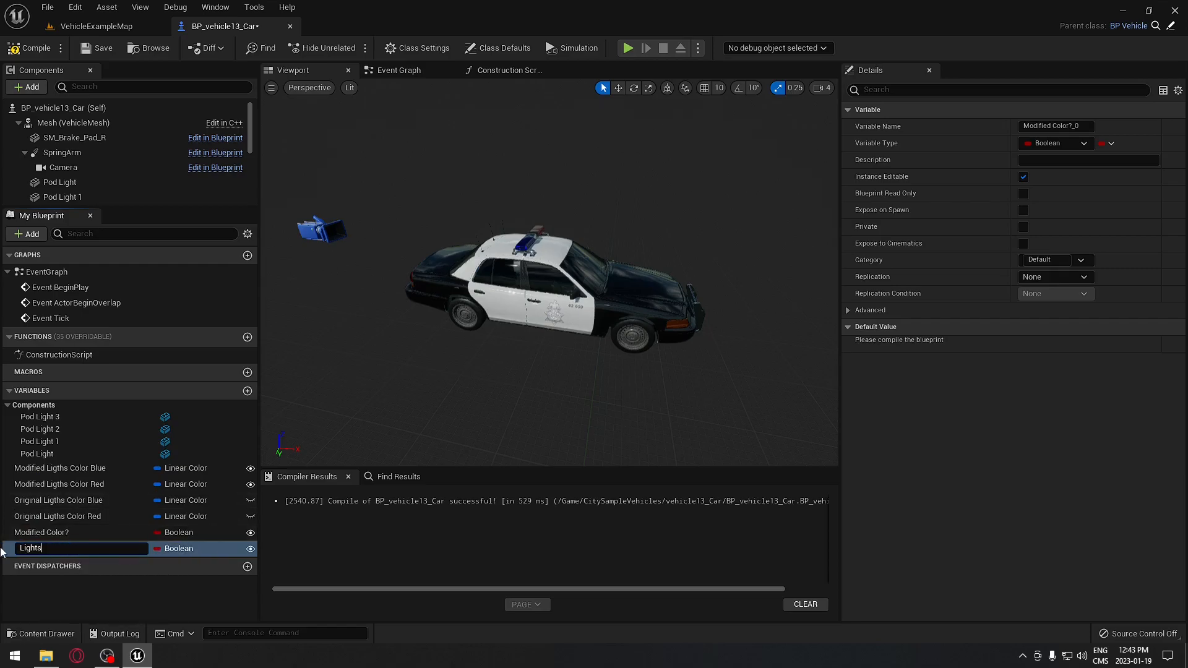
type("Lights On?")
key("Return")
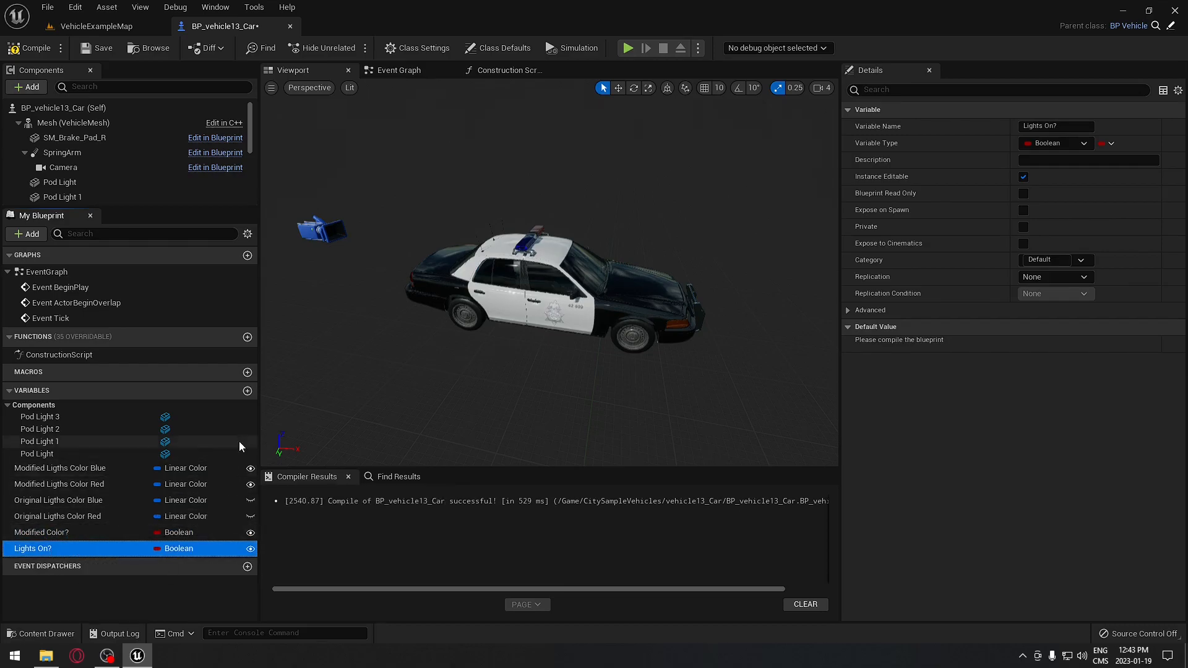
left_click(24, 51)
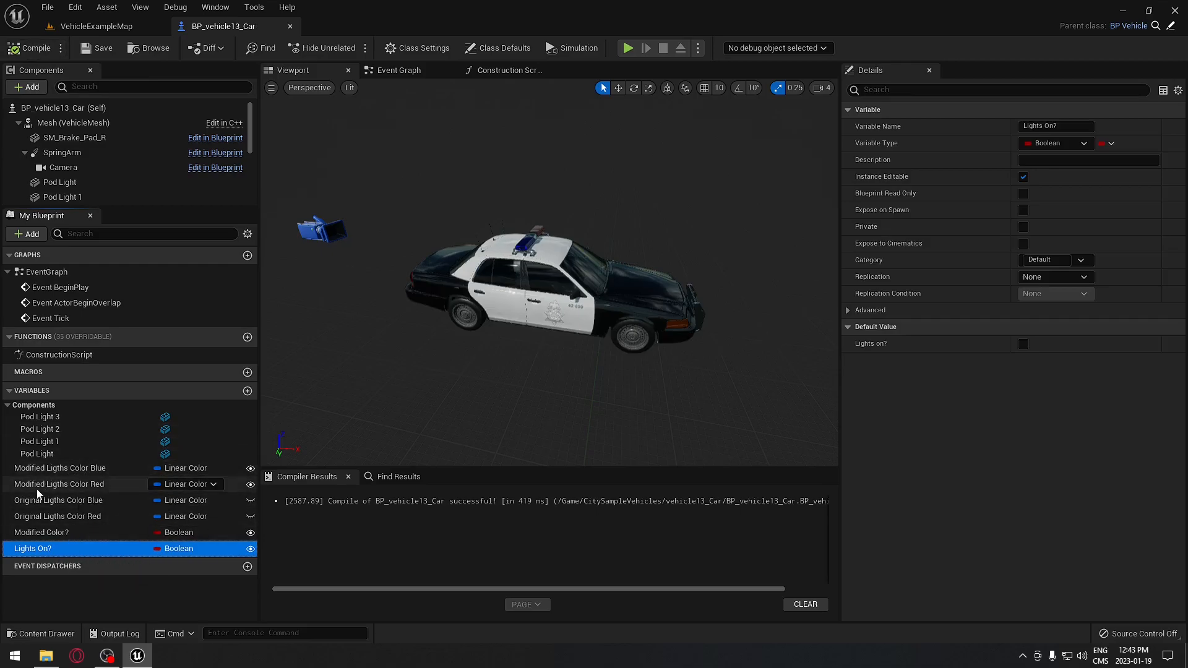
- Duplicate the Original Ligths Color Blue variable and name the copy Original Pod Lights
left_click(78, 499)
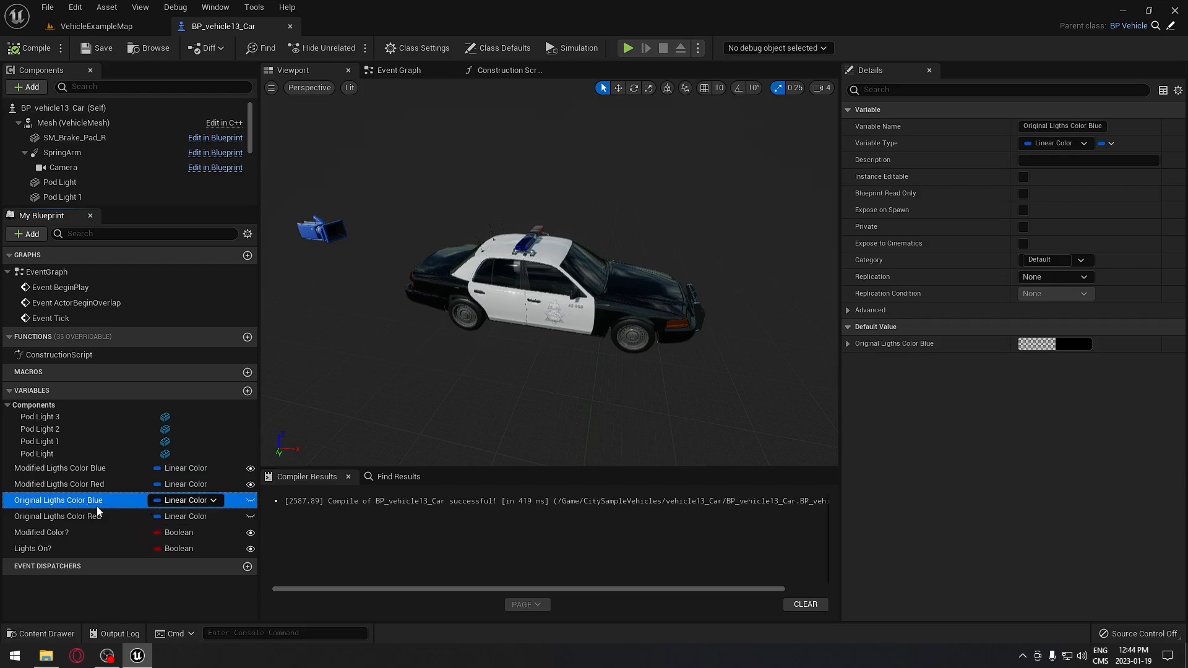
right_click(63, 502)
left_click(110, 574)
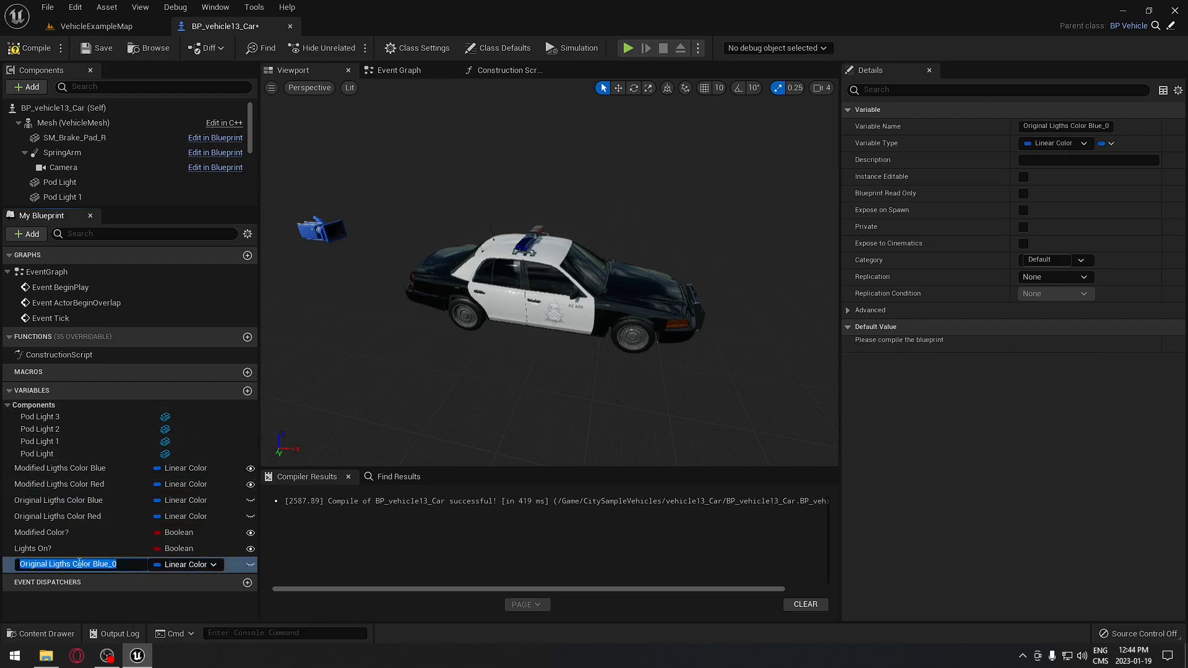
left_click_drag(49, 564, 137, 560)
type("P")
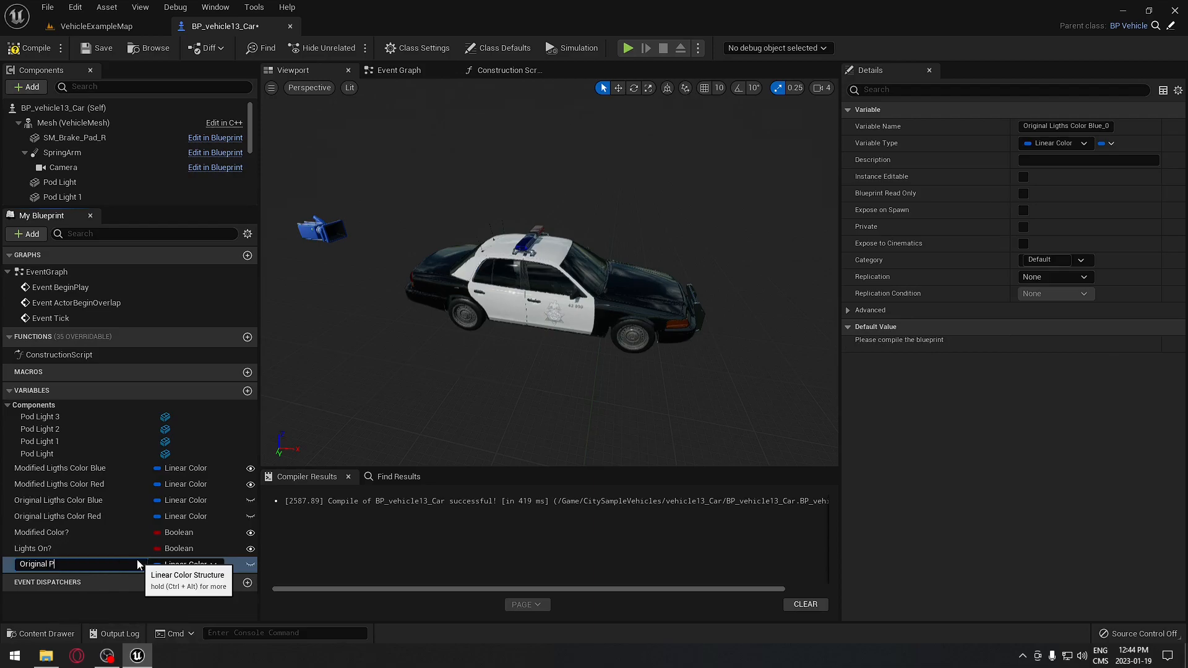
type("od Lights")
key("Return")
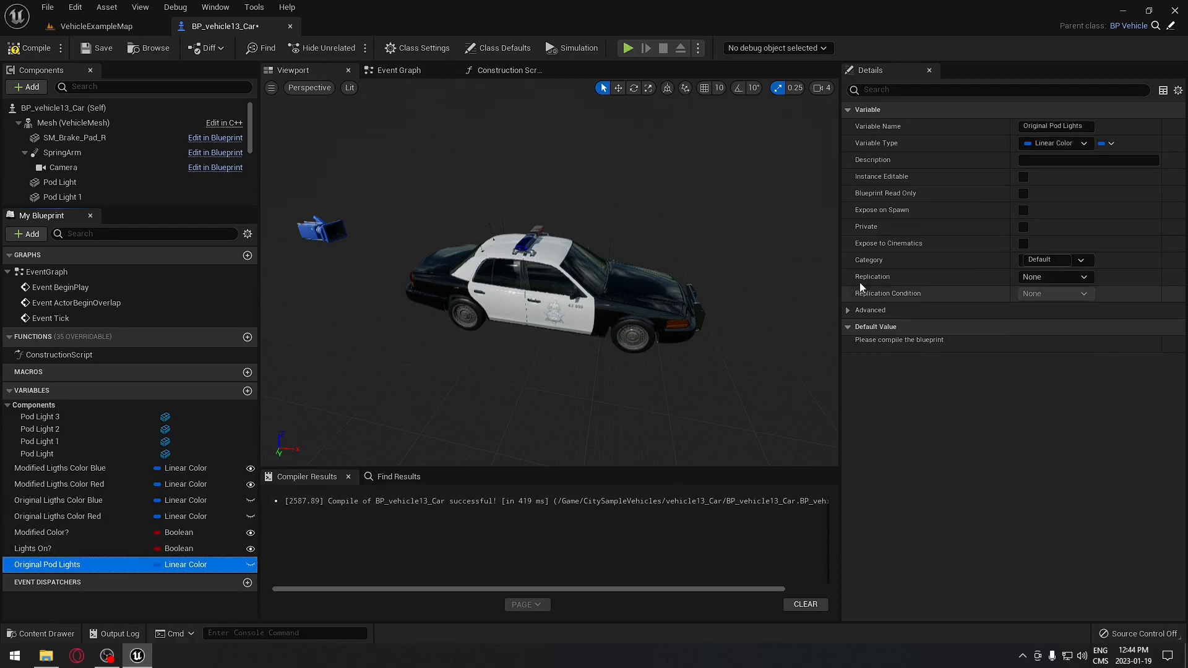
- Duplicate Modified Ligths Color Blue as Modified Pod Lights, then switch to the Construction Script graph
left_click(61, 471)
right_click(61, 473)
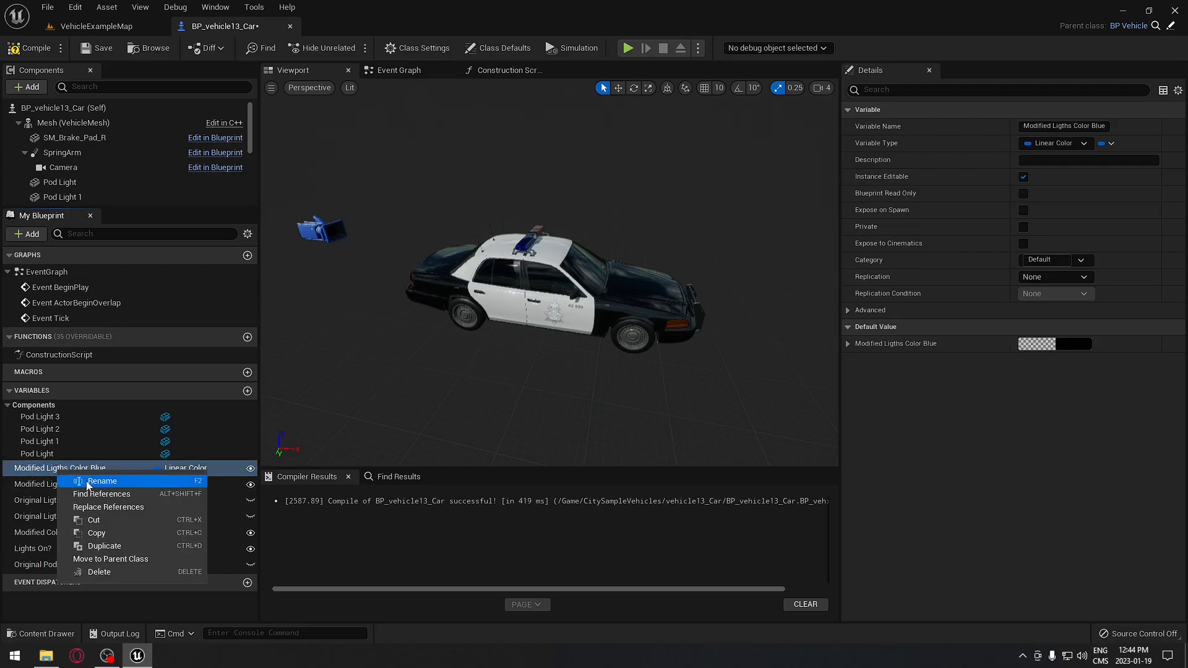
left_click(124, 546)
left_click_drag(128, 580, 75, 582)
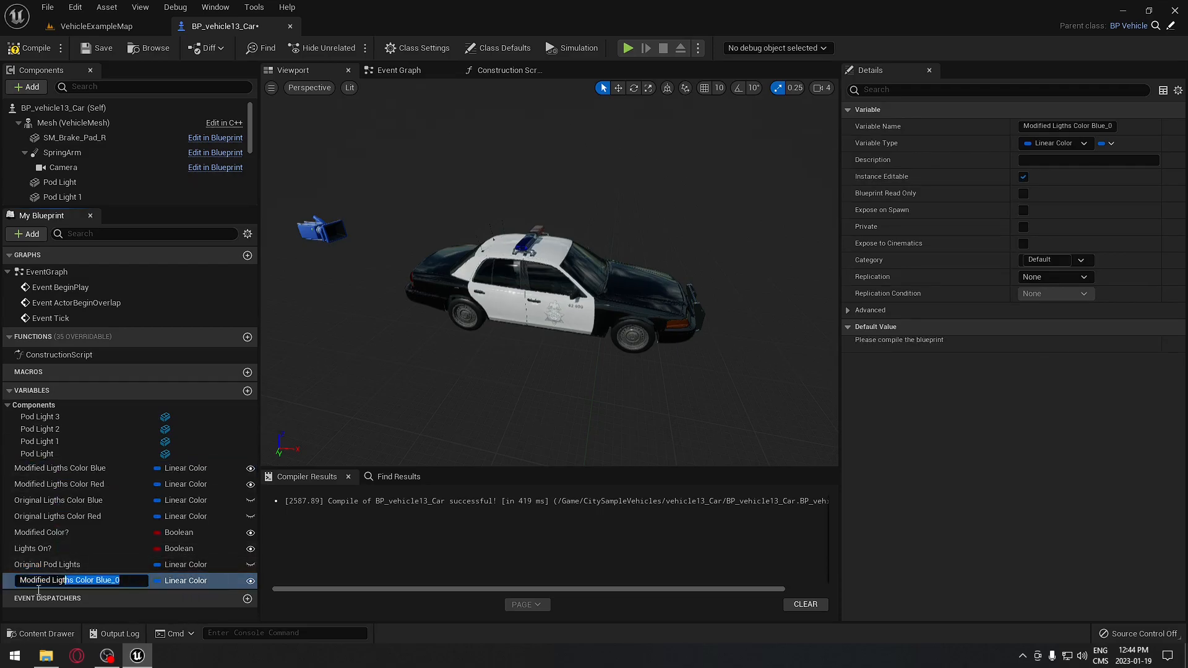
type("Mo")
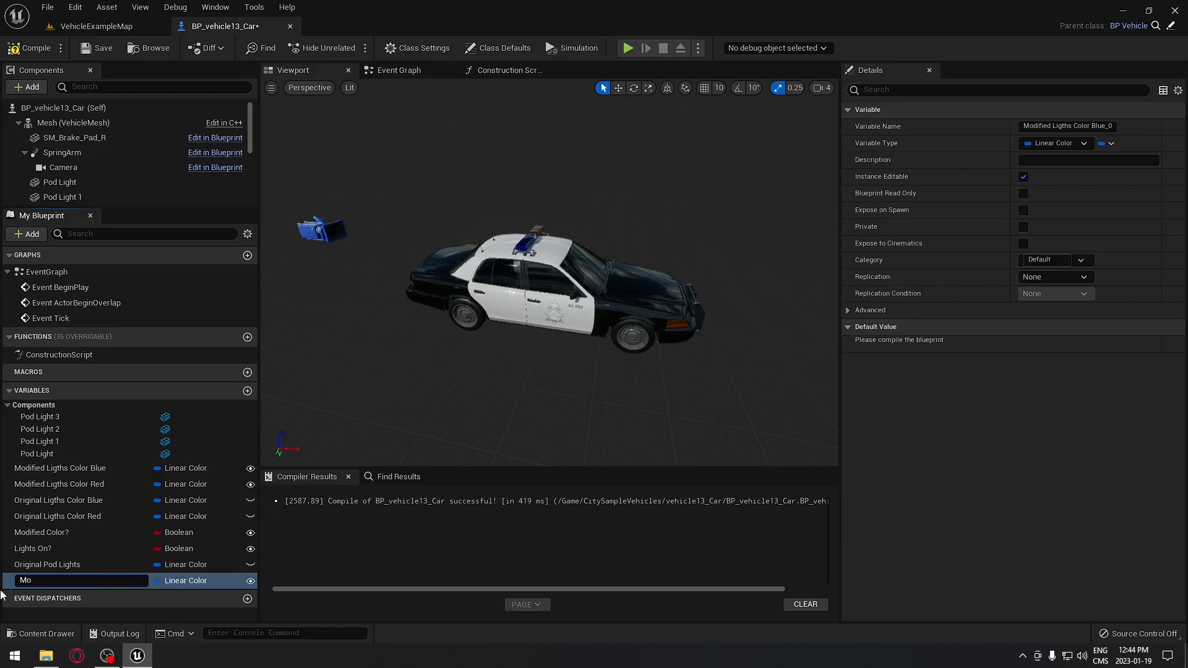
type("dified Pod Lights")
key("Return")
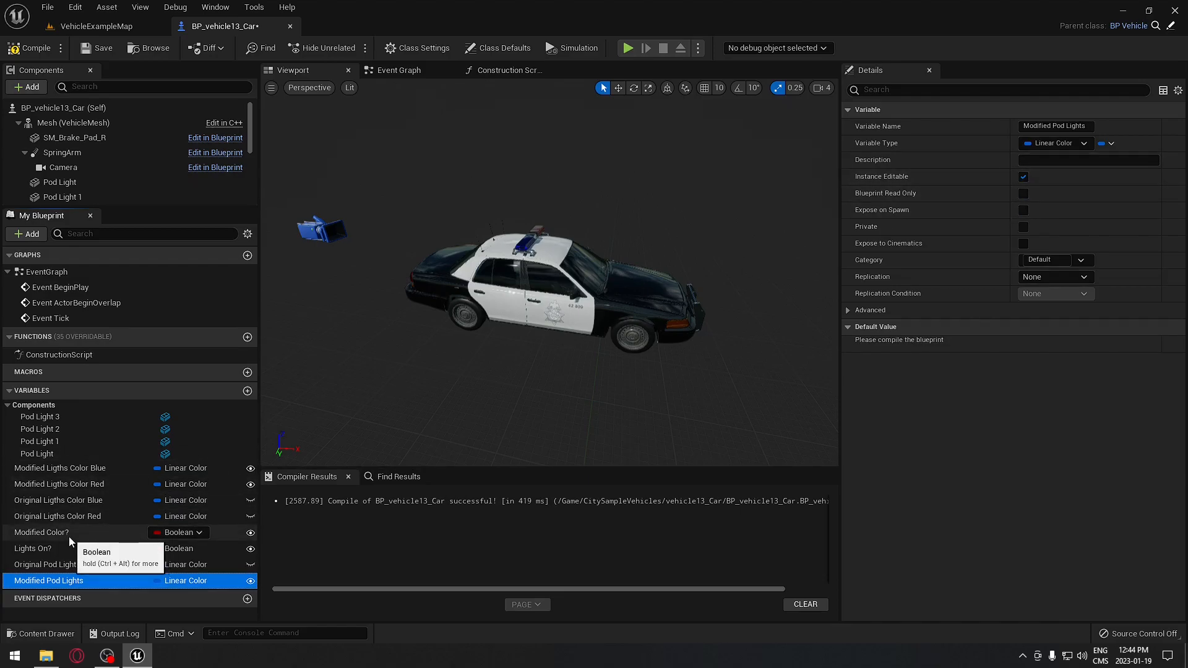
mouse_move(401, 175)
right_mouse_down()
mouse_move(436, 175)
mouse_move(427, 154)
mouse_move(401, 175)
right_mouse_up()
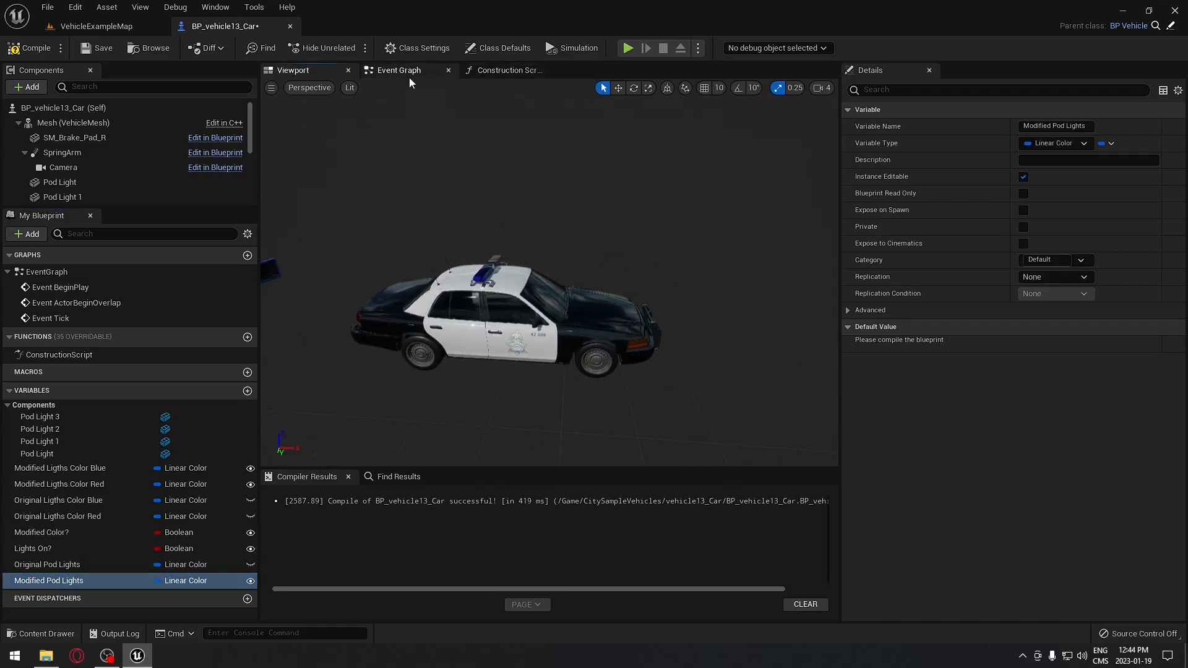
left_click(527, 73)
scroll(538, 321, "down", 5)
- Add a Branch node after the Parent: Construction Script call
right_click_drag(360, 284, 587, 302)
scroll(588, 293, "up", 9)
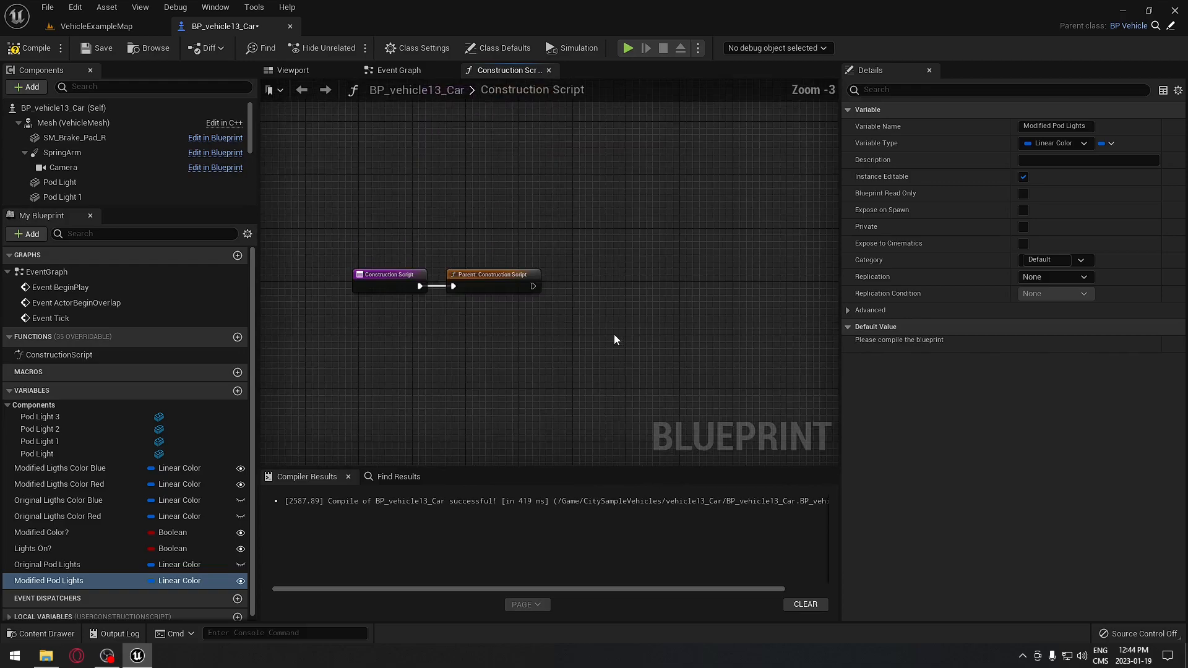
scroll(514, 311, "up", 3)
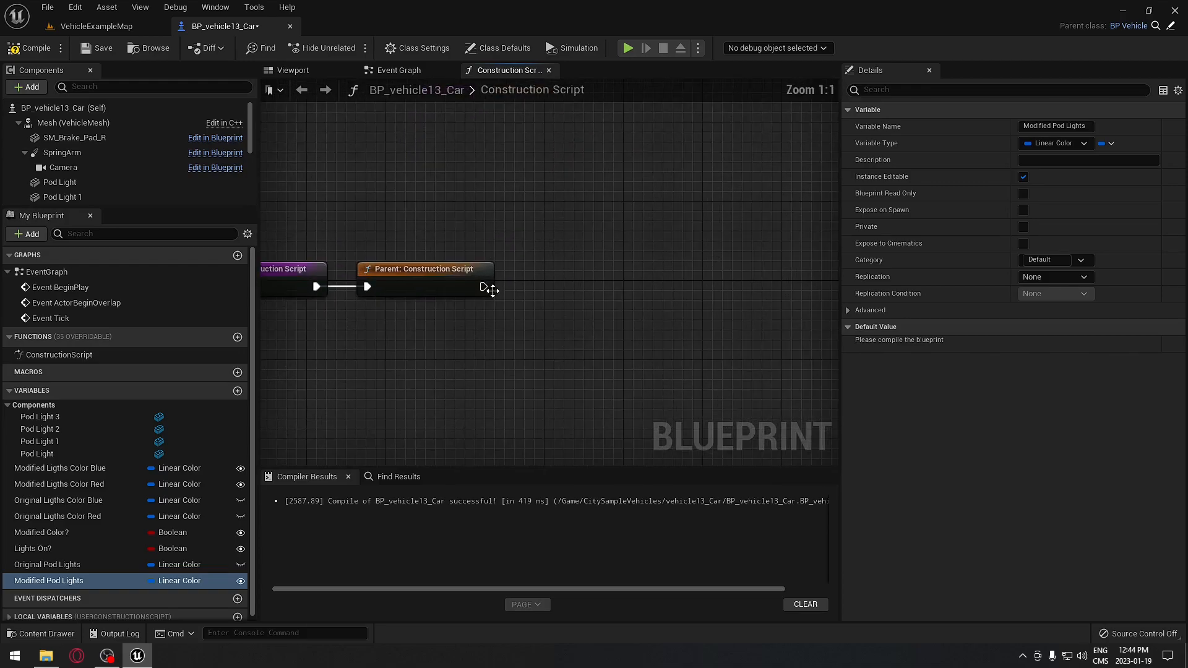
left_click_drag(483, 286, 578, 286)
type("branch")
key("Return")
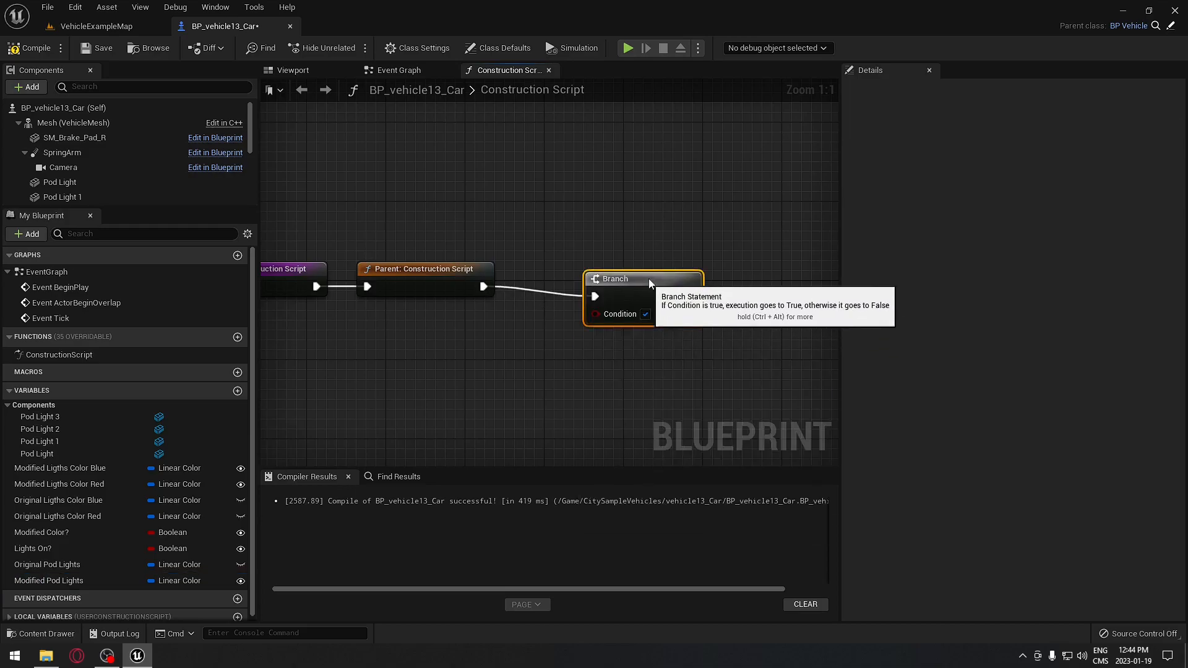
right_click_drag(677, 222, 659, 199)
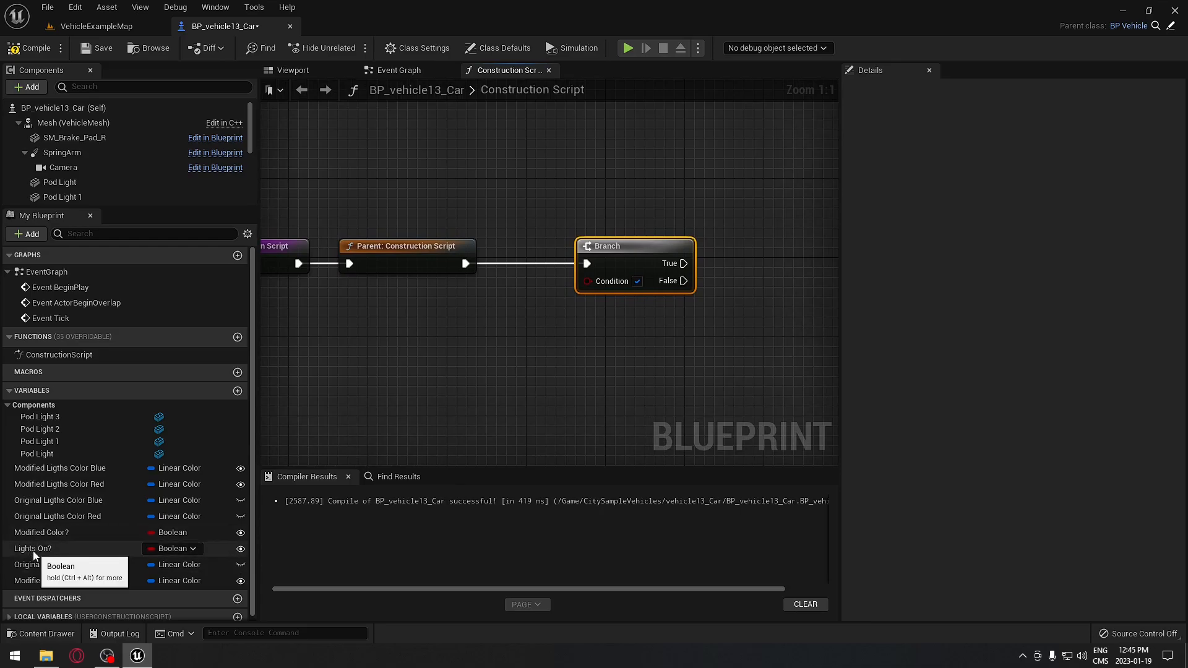
- Wire Lights On? into the Branch condition, default it to true, and compile
left_click_drag(31, 549, 586, 281)
left_click_drag(482, 283, 491, 303)
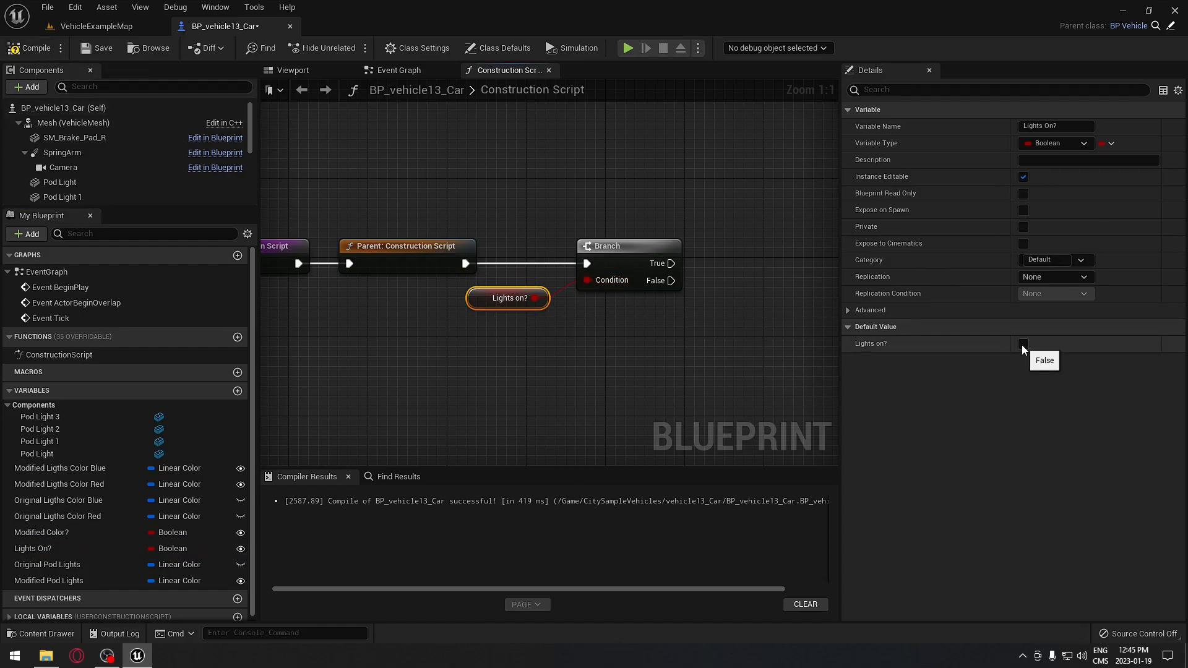
left_click(1023, 345)
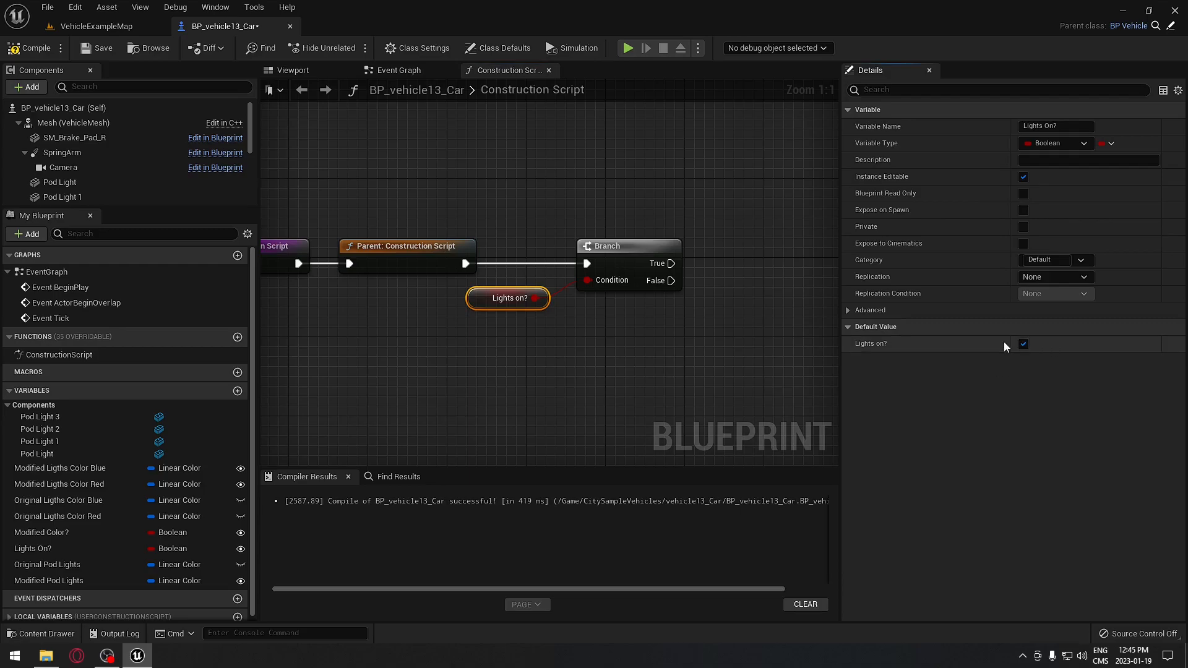
left_click(31, 48)
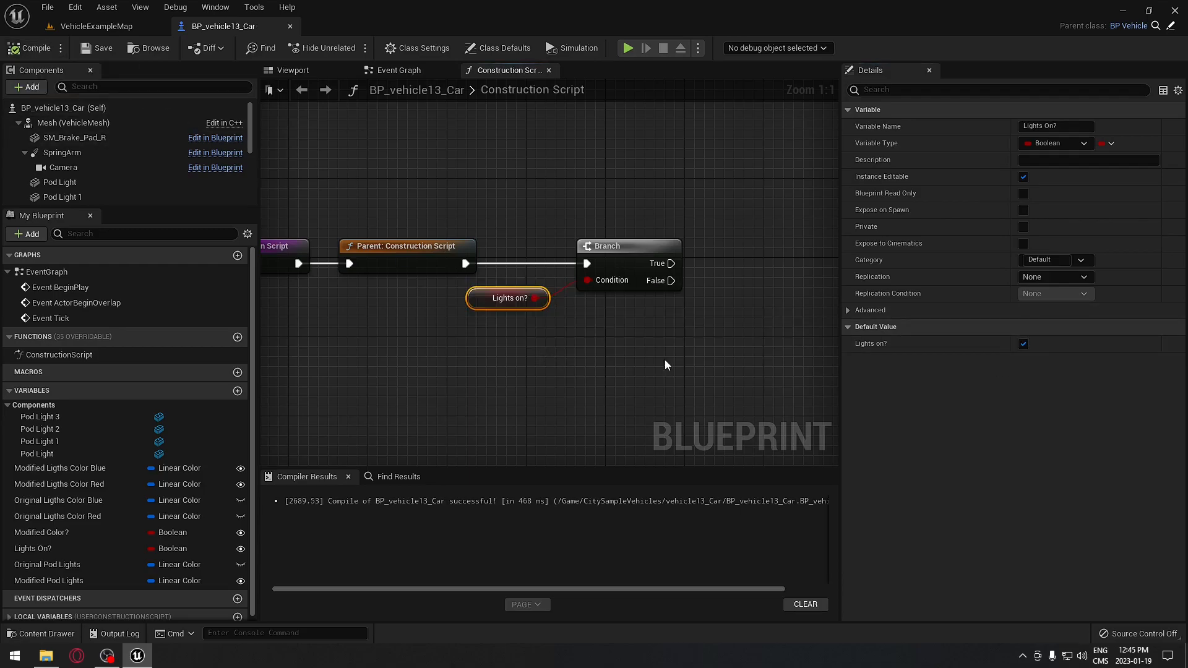
right_click_drag(687, 363, 520, 354)
- Add a second Branch node on the first Branch's True output
left_click(478, 237)
right_click_drag(528, 243, 466, 254)
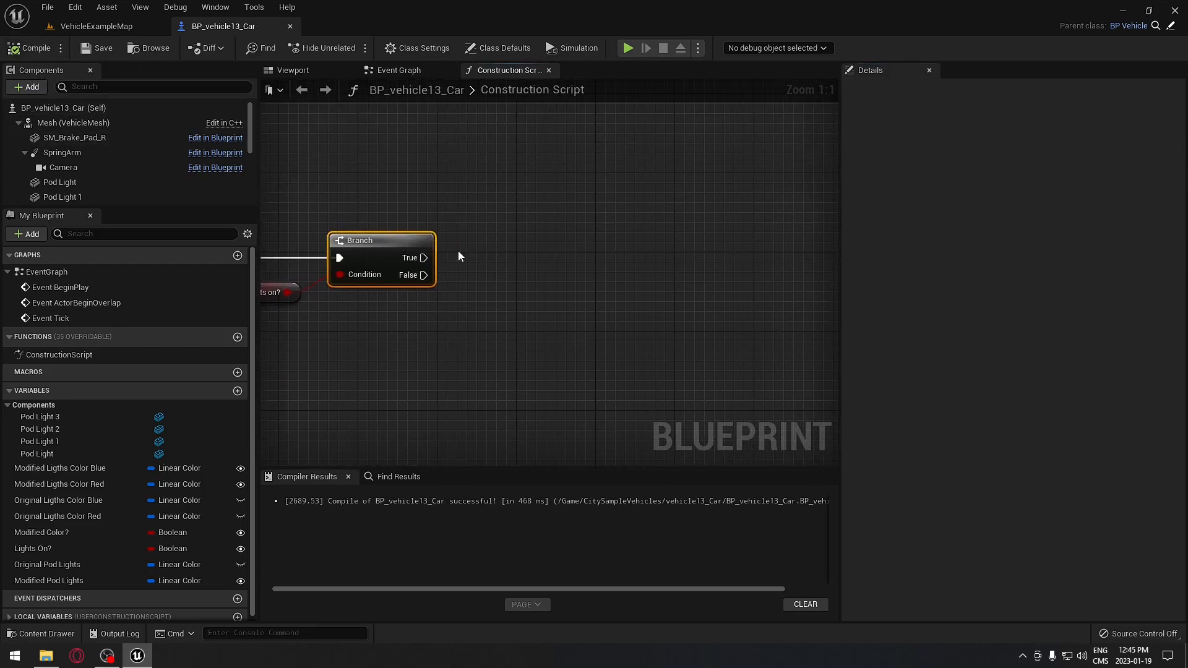
left_click_drag(425, 257, 610, 260)
type("branch")
key("Return")
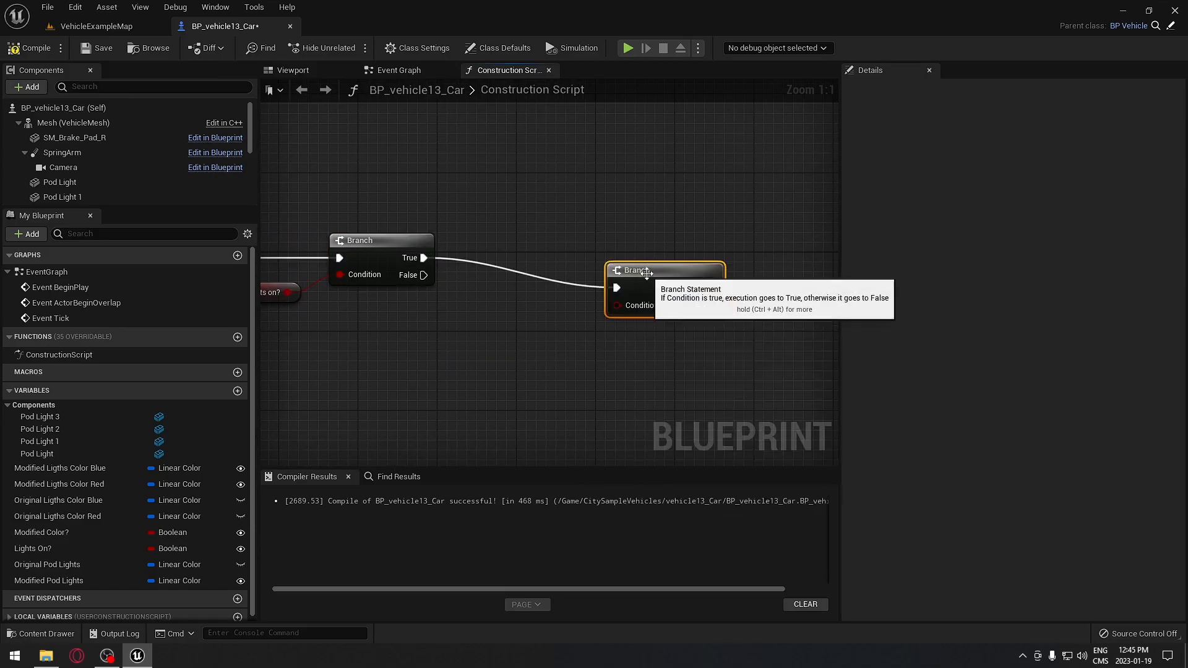
- Wire Modified Color? into the second Branch's condition and default it to true
left_click(37, 533)
left_click_drag(37, 533, 608, 276)
left_click_drag(525, 283, 628, 312)
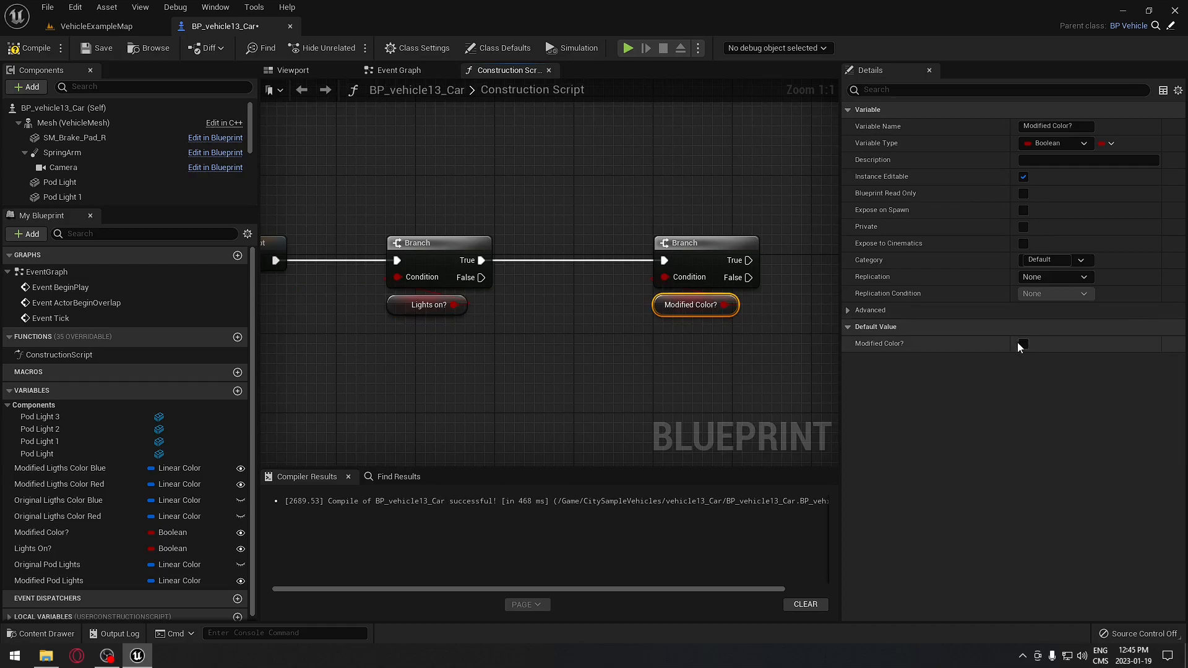
left_click(1023, 343)
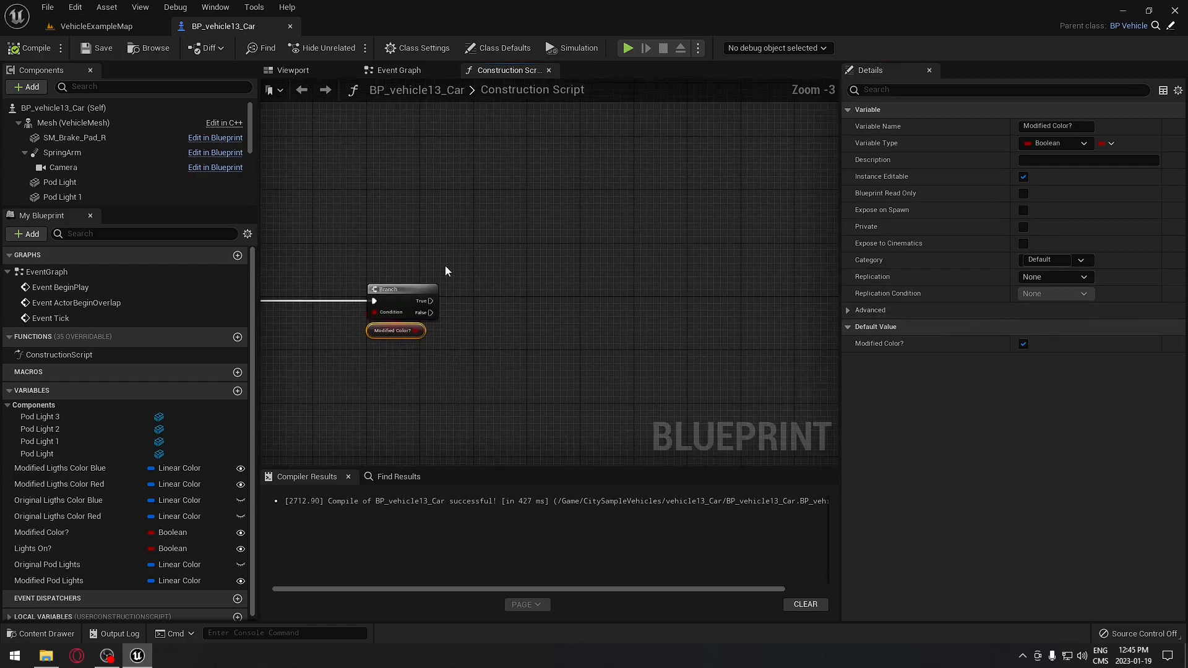
mouse_move(430, 300)
left_mouse_down()
mouse_move(488, 292)
mouse_move(708, 187)
mouse_move(763, 143)
mouse_move(630, 241)
mouse_move(427, 307)
mouse_move(465, 338)
mouse_move(499, 438)
mouse_move(432, 312)
left_mouse_up()
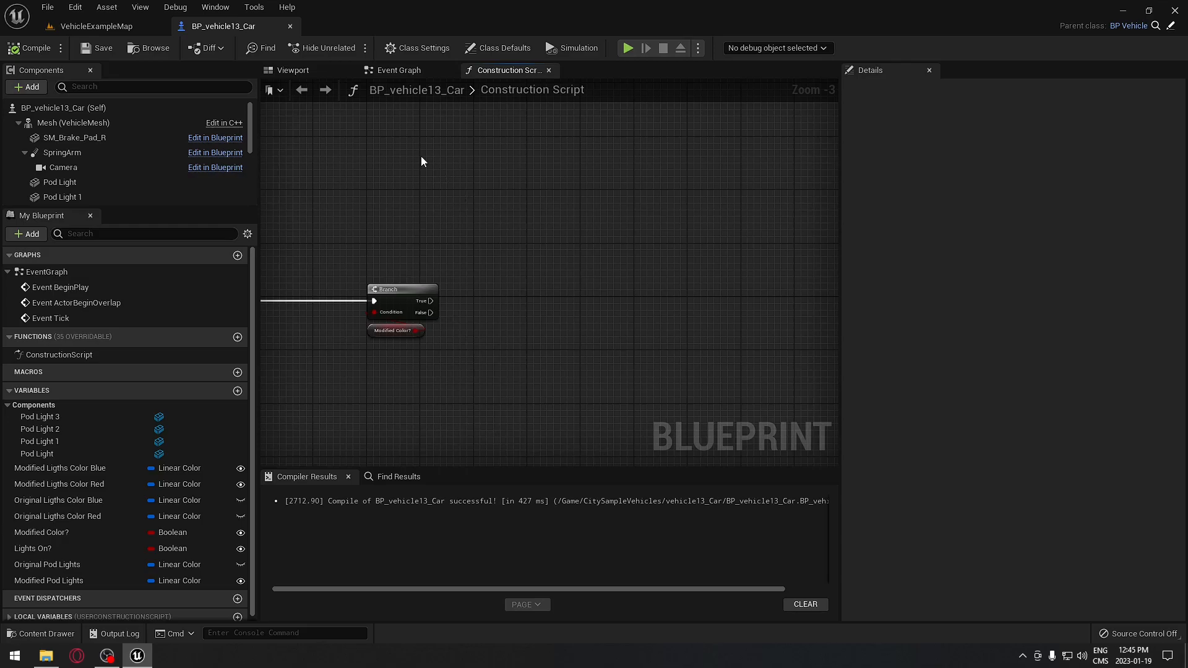
- Add a Create Dynamic Material Instance node targeting SM All Trans off the second Branch's False output
scroll(440, 165, "up", 3)
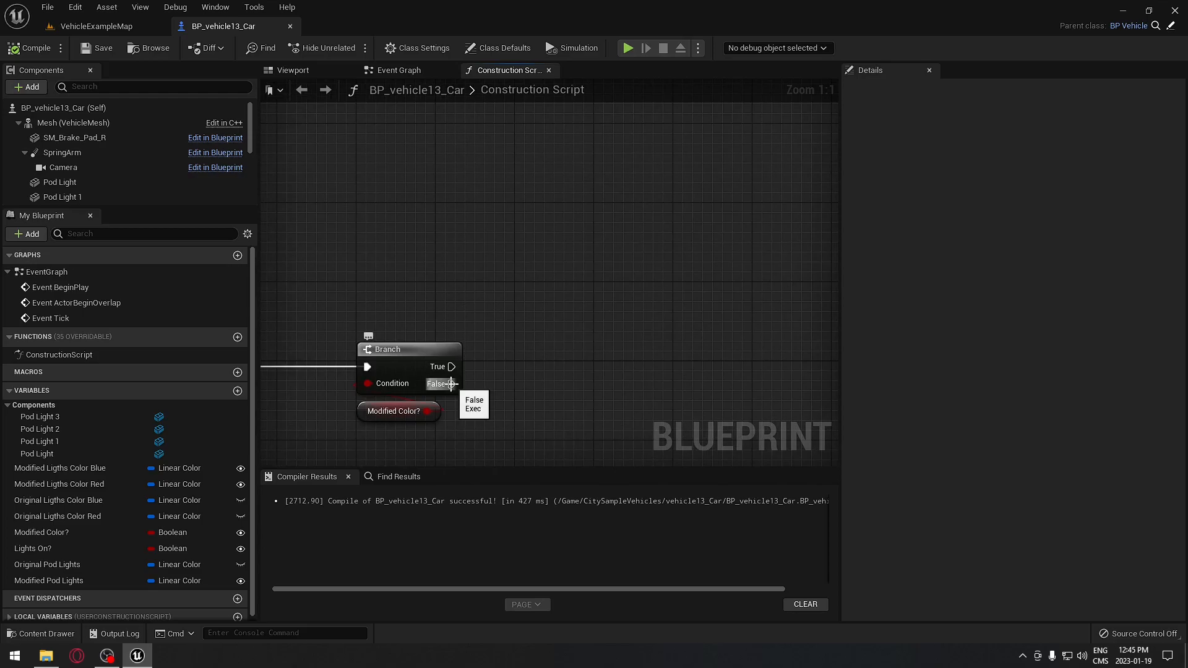
left_click_drag(451, 383, 414, 106)
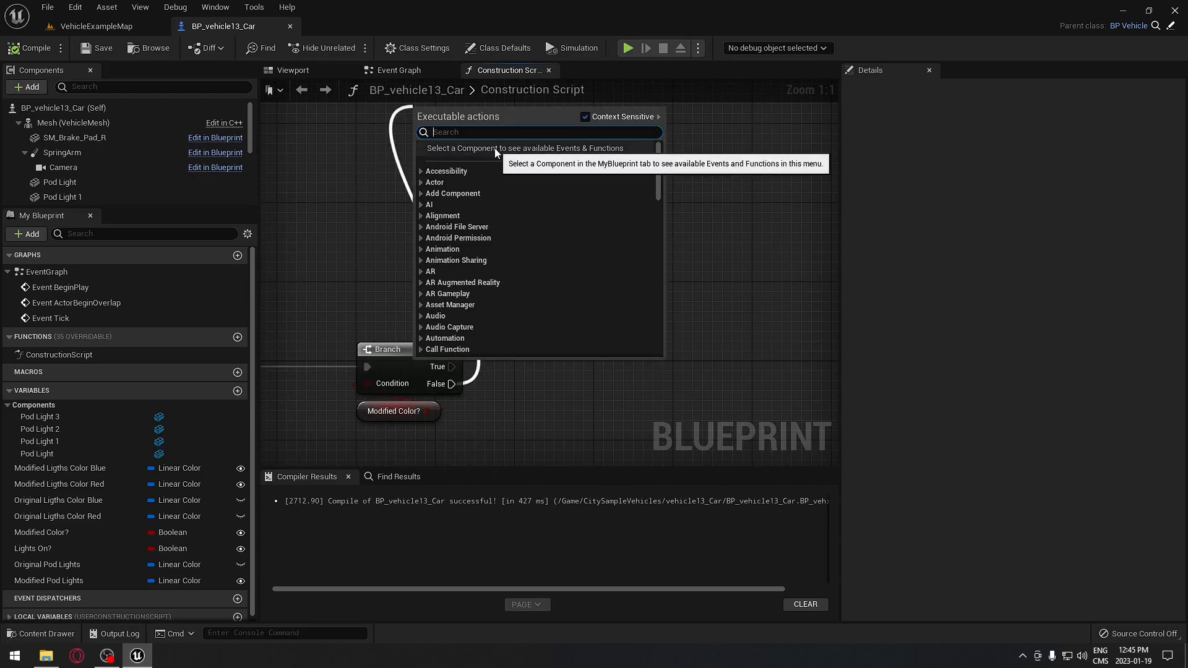
type("Create")
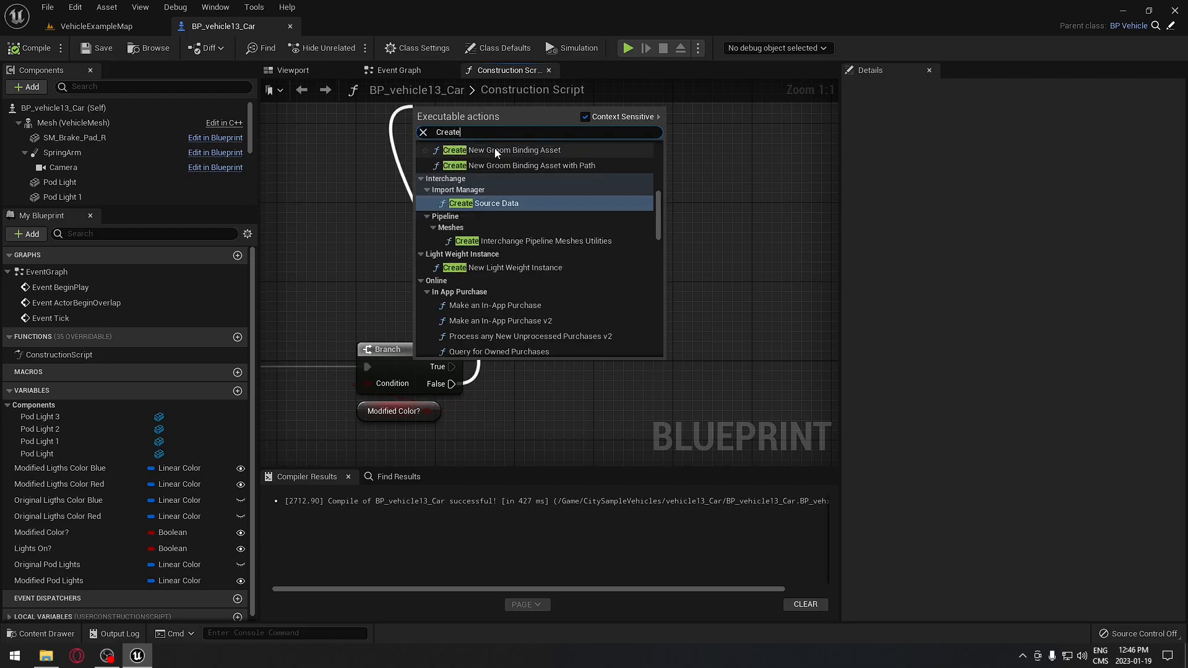
type(" Dynam")
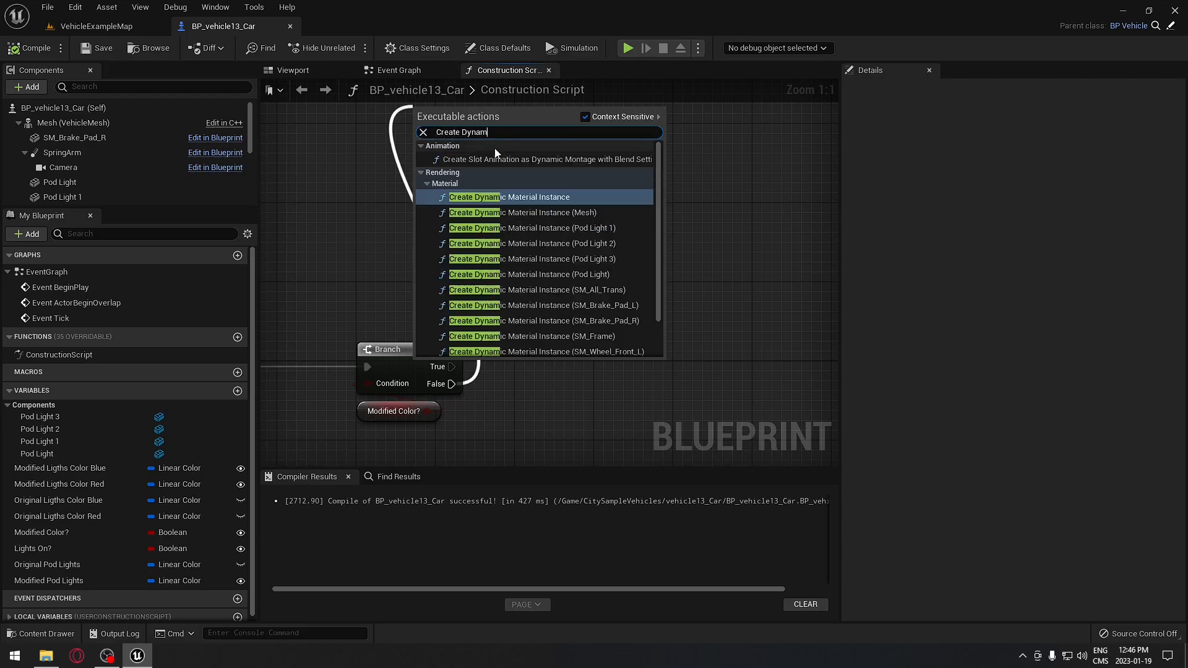
type("ic Material")
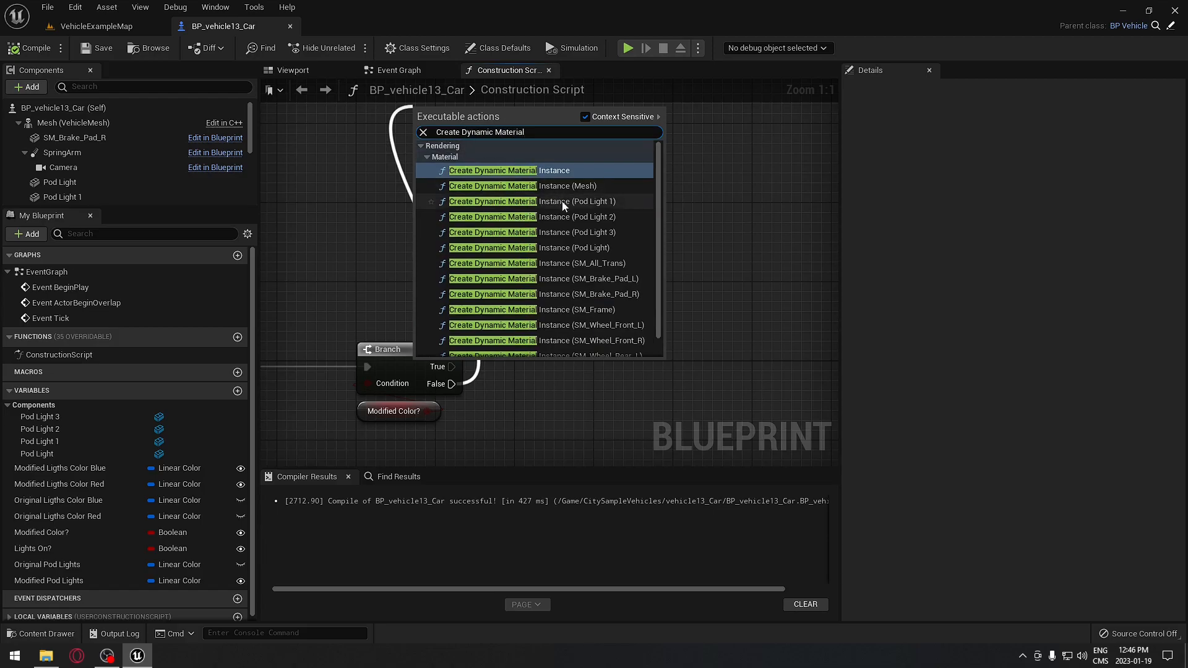
left_click(600, 262)
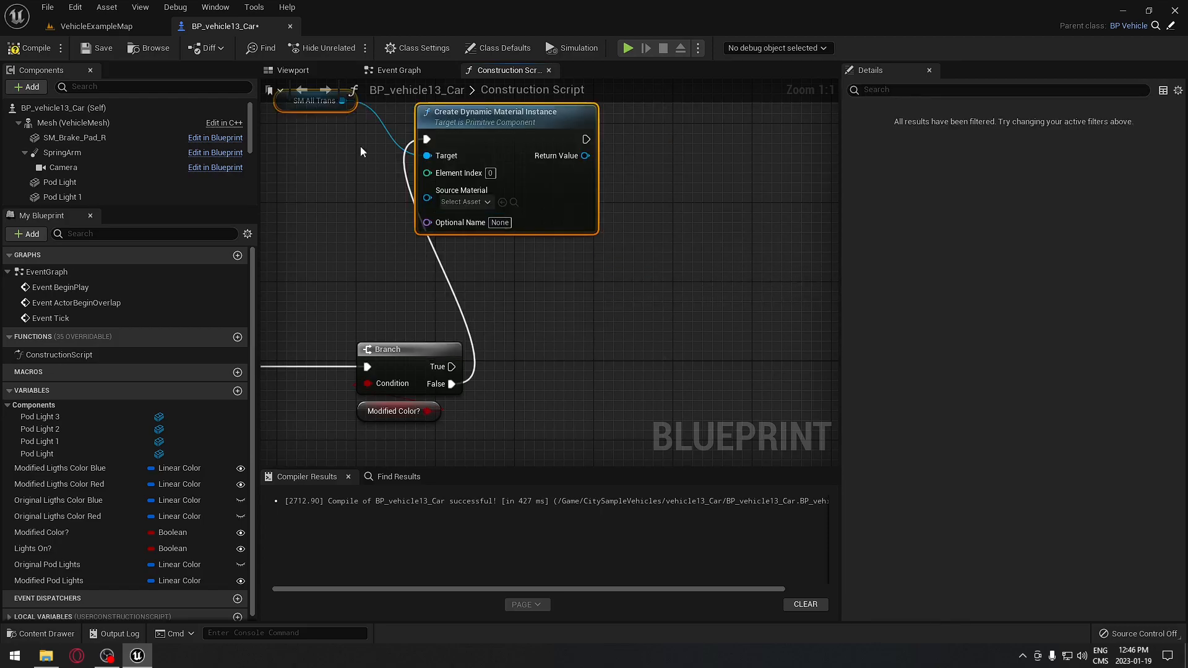
left_click(307, 69)
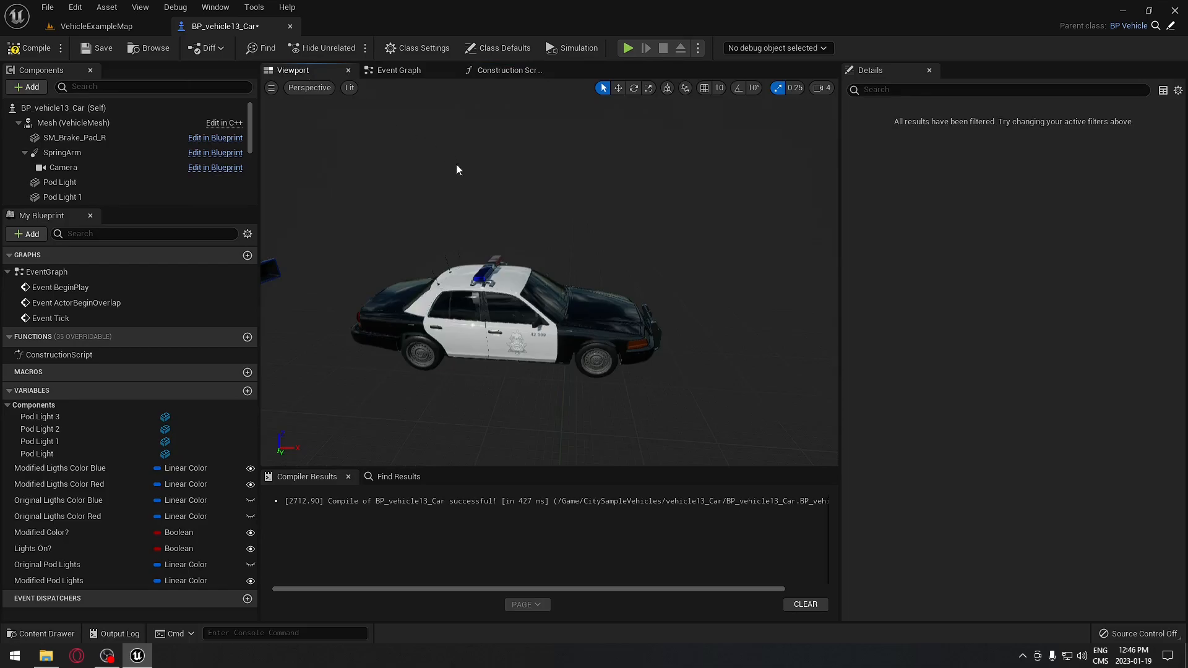
- Inspect the car body's materials, then rearrange the Create Dynamic Material Instance and SM All Trans nodes
left_click(487, 264)
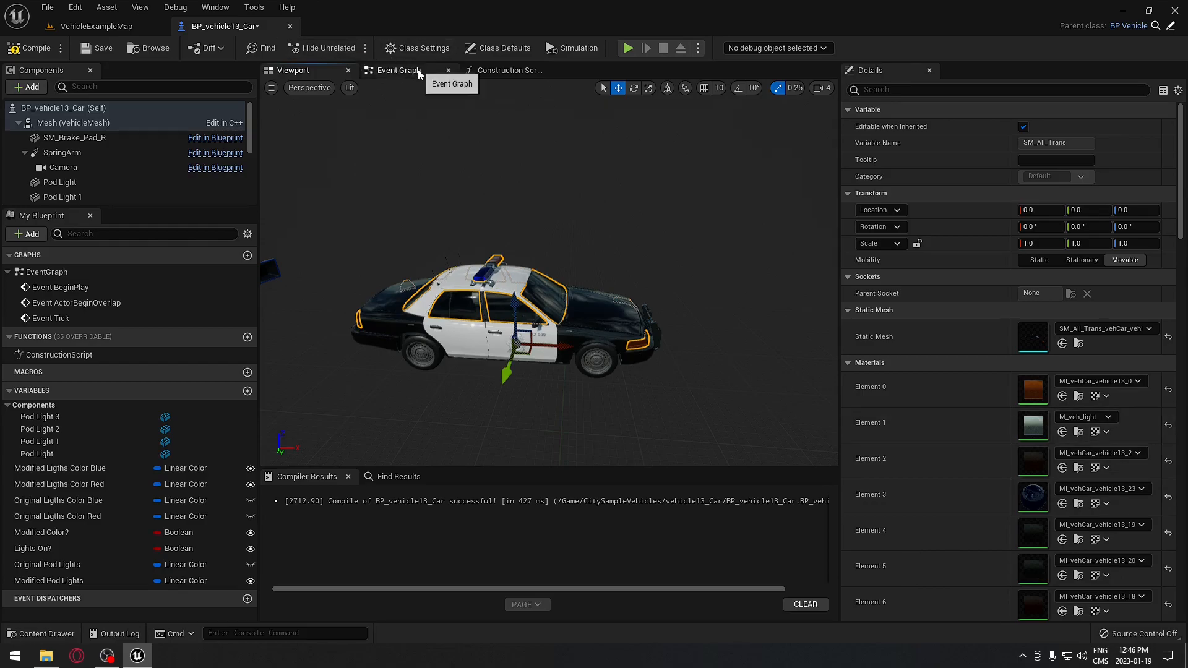
left_click(490, 71)
right_click_drag(555, 239, 634, 276)
left_click_drag(598, 160, 628, 140)
left_click_drag(364, 135, 378, 166)
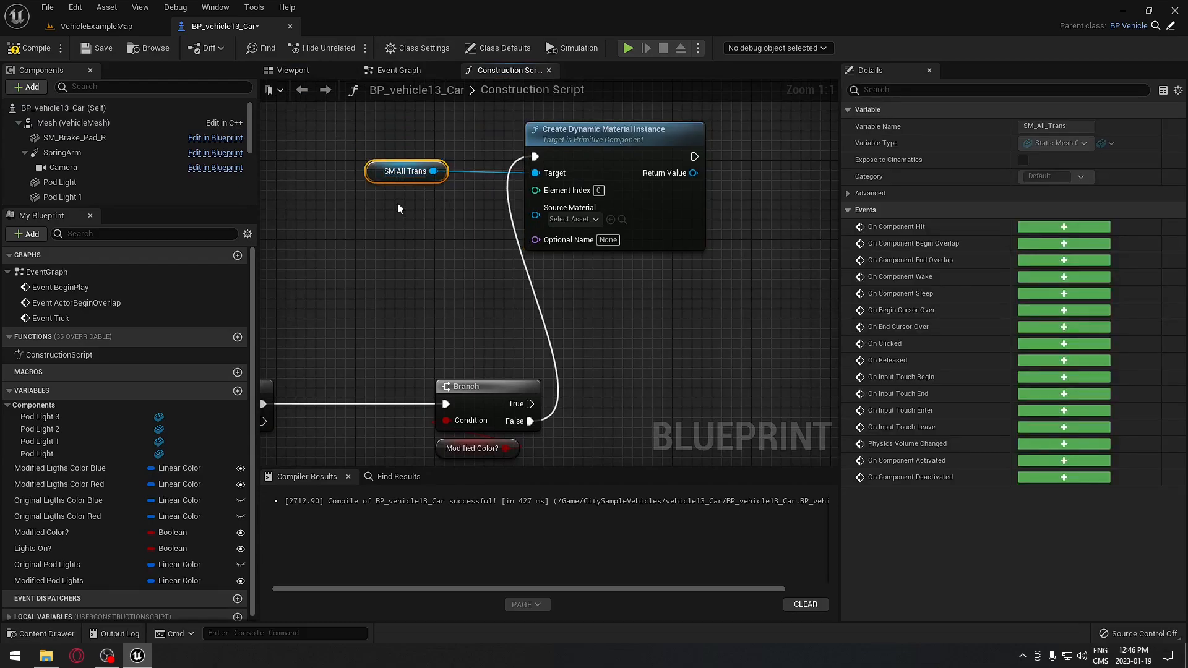
right_click_drag(403, 203, 442, 224)
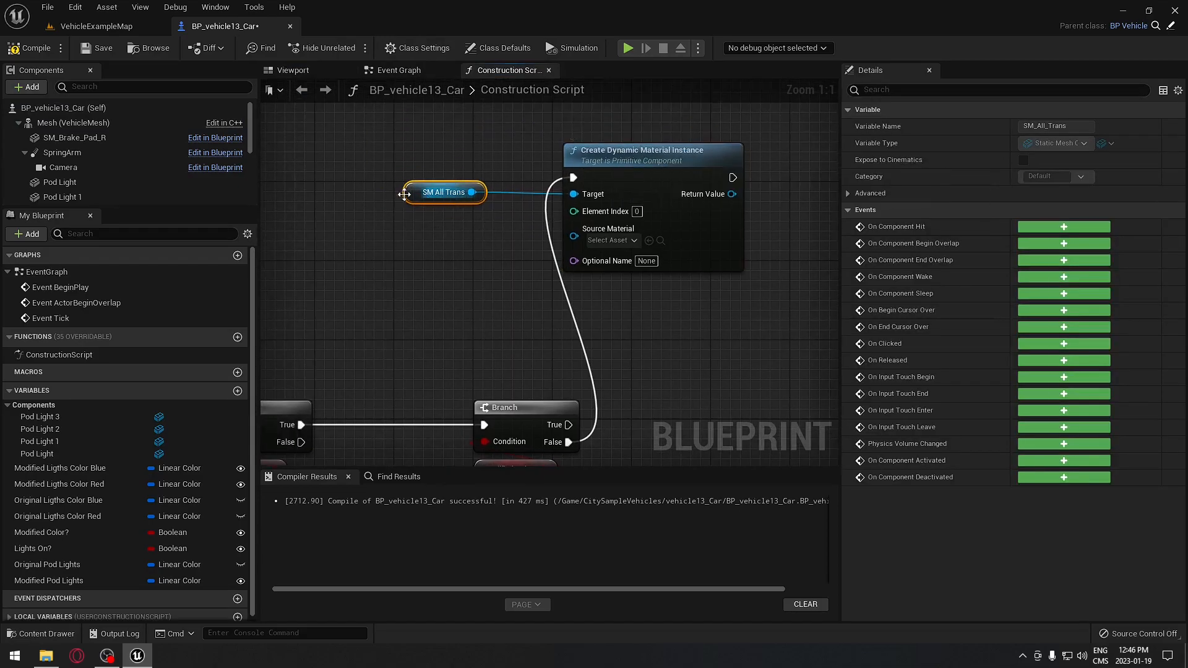
right_click_drag(381, 194, 524, 201)
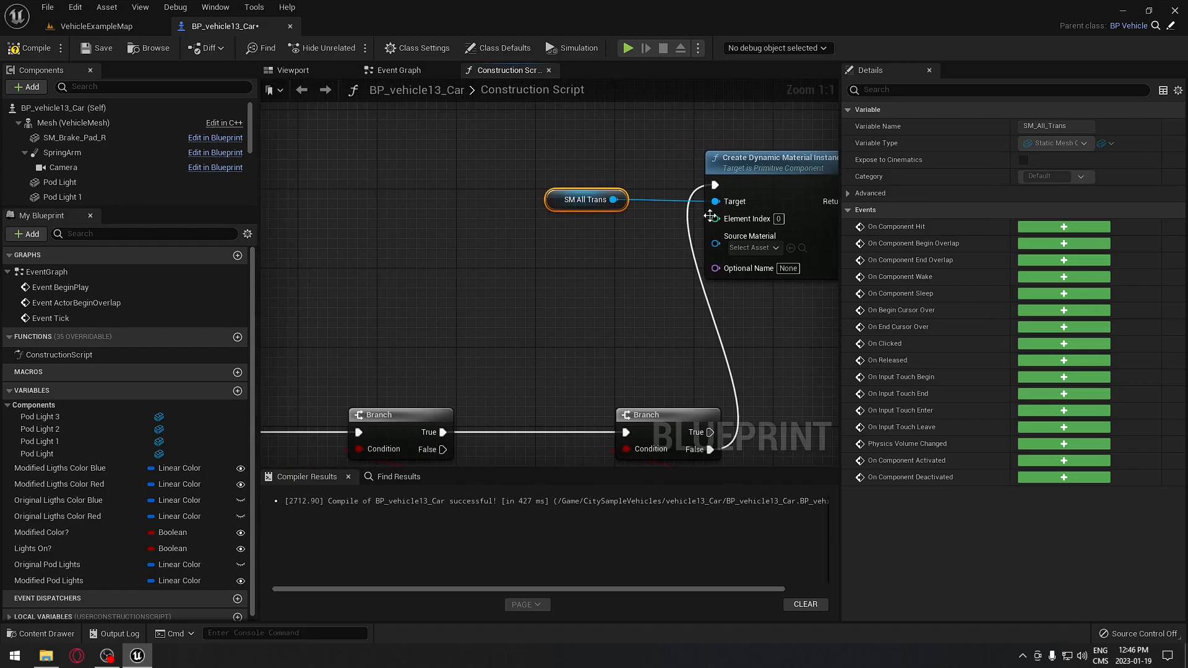
left_click_drag(716, 218, 652, 285)
- Promote Element Index to a blueprint variable named Value Headlight
left_click(675, 315)
key("Delete")
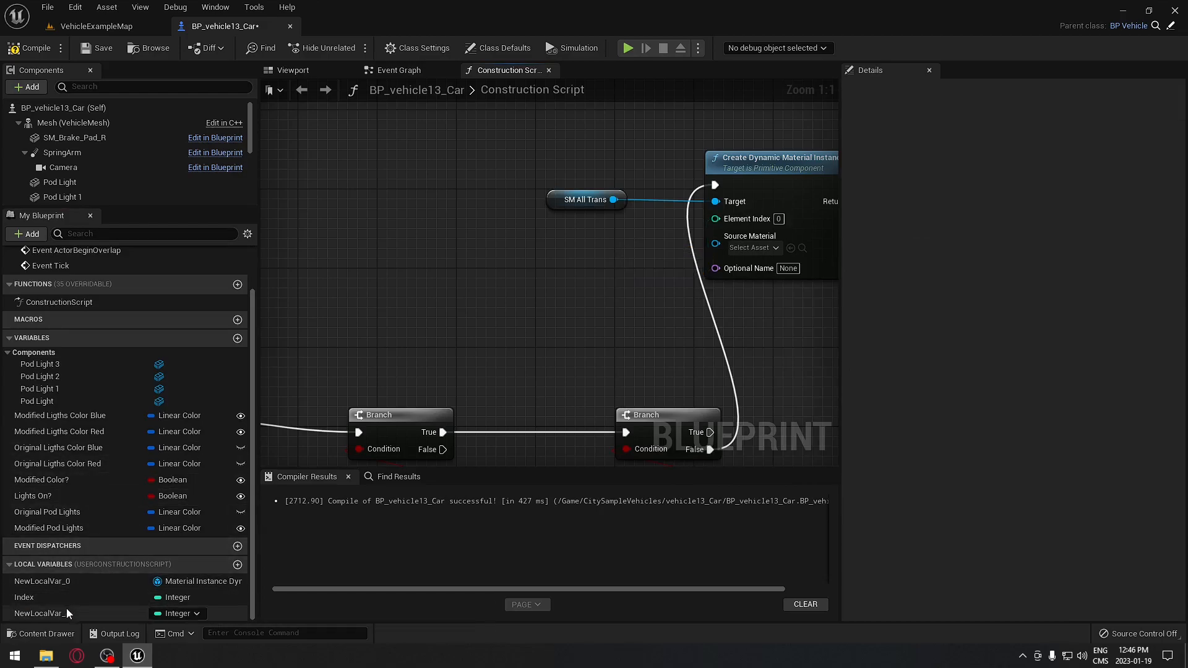
scroll(98, 607, "up", 2)
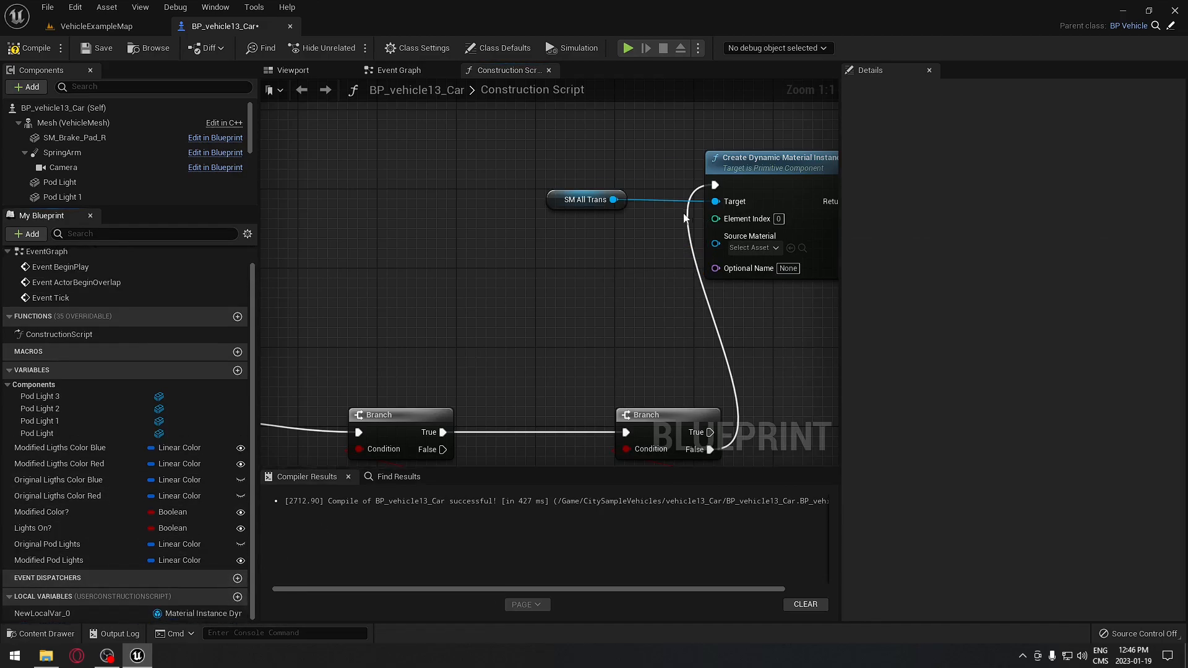
left_click_drag(716, 218, 579, 260)
left_click(708, 331)
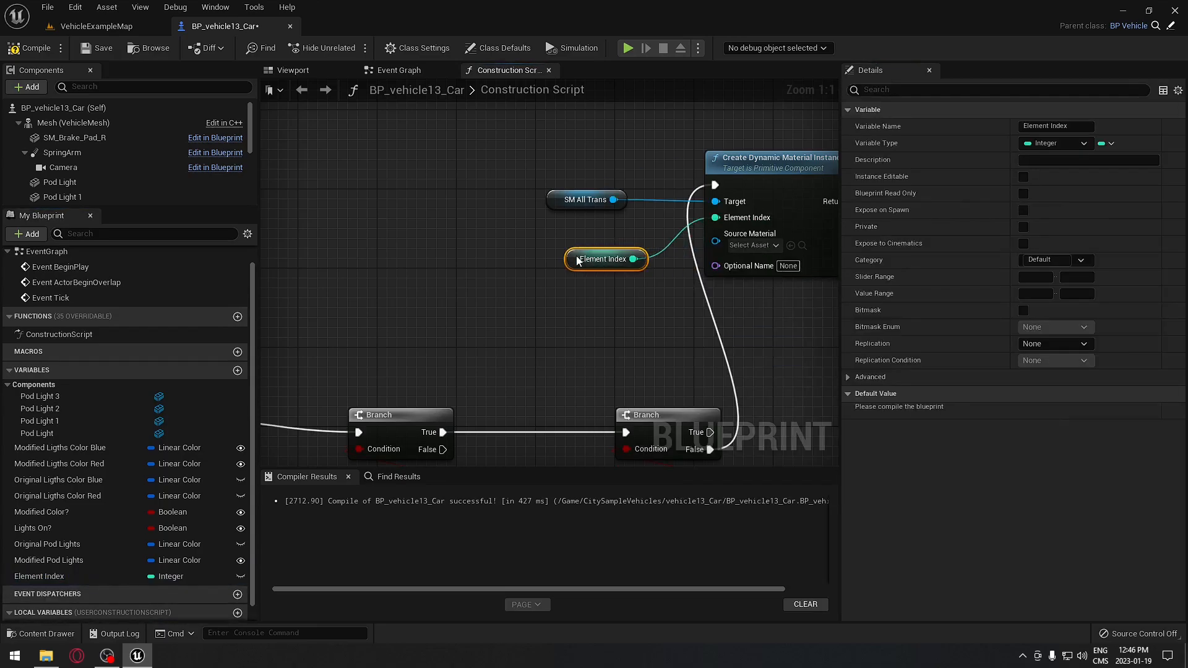
left_click(1052, 127)
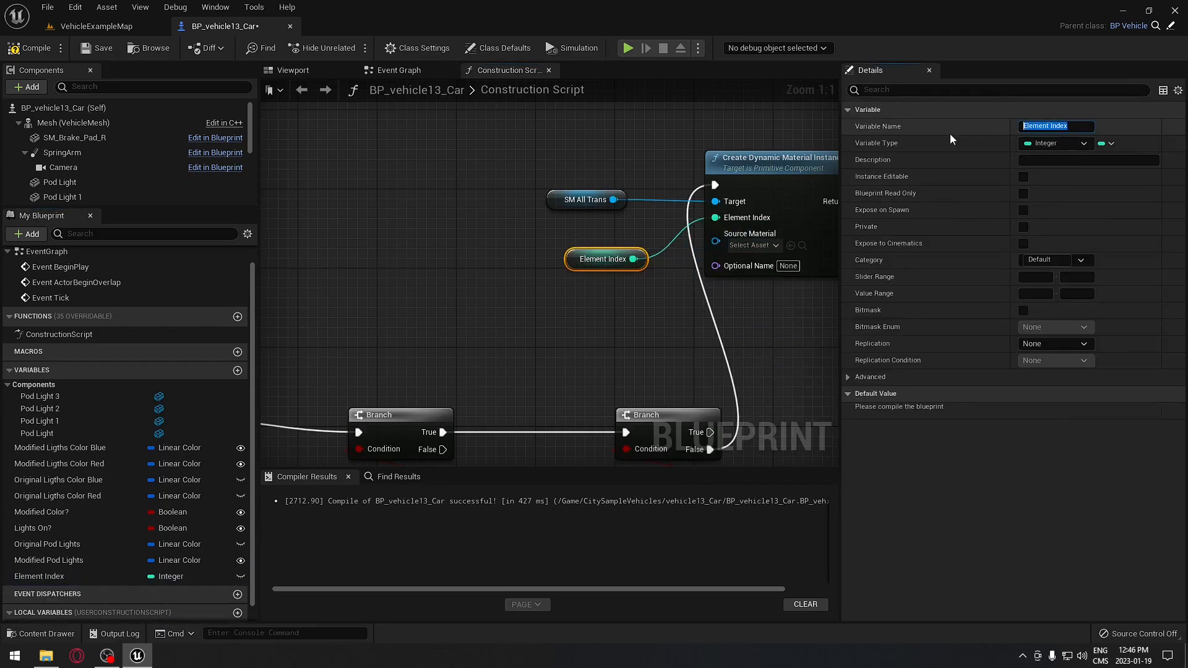
type("Value Headlight")
key("Return")
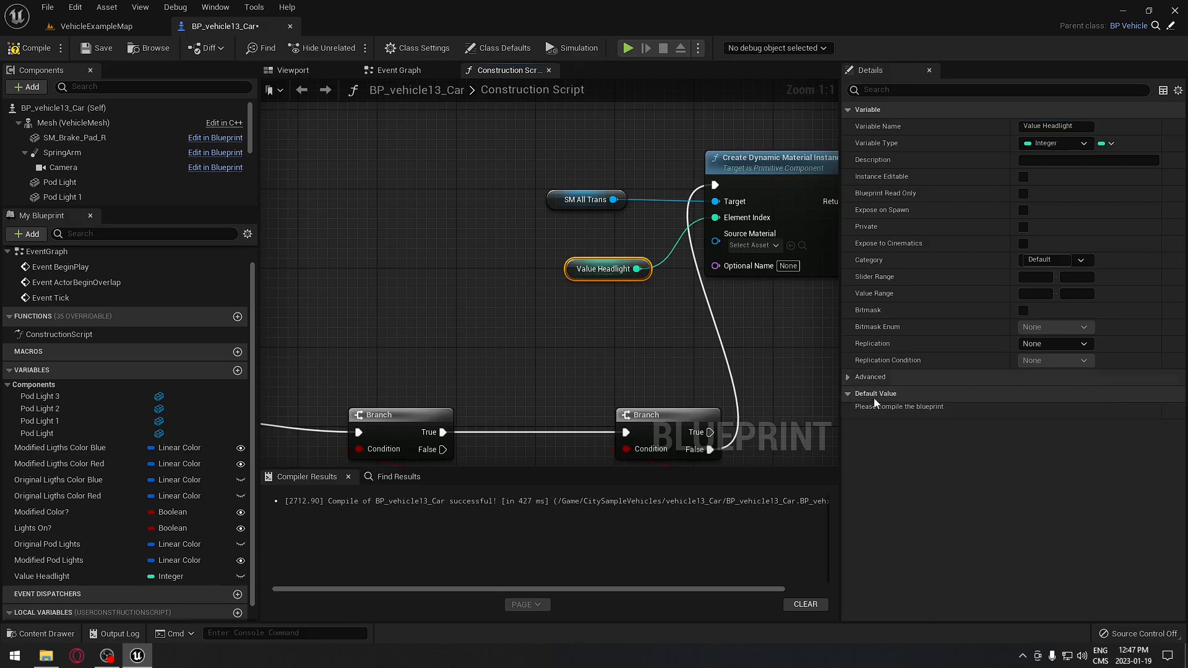
- Compile and set Value Headlight's default value to 1
left_click(31, 48)
left_click(1048, 411)
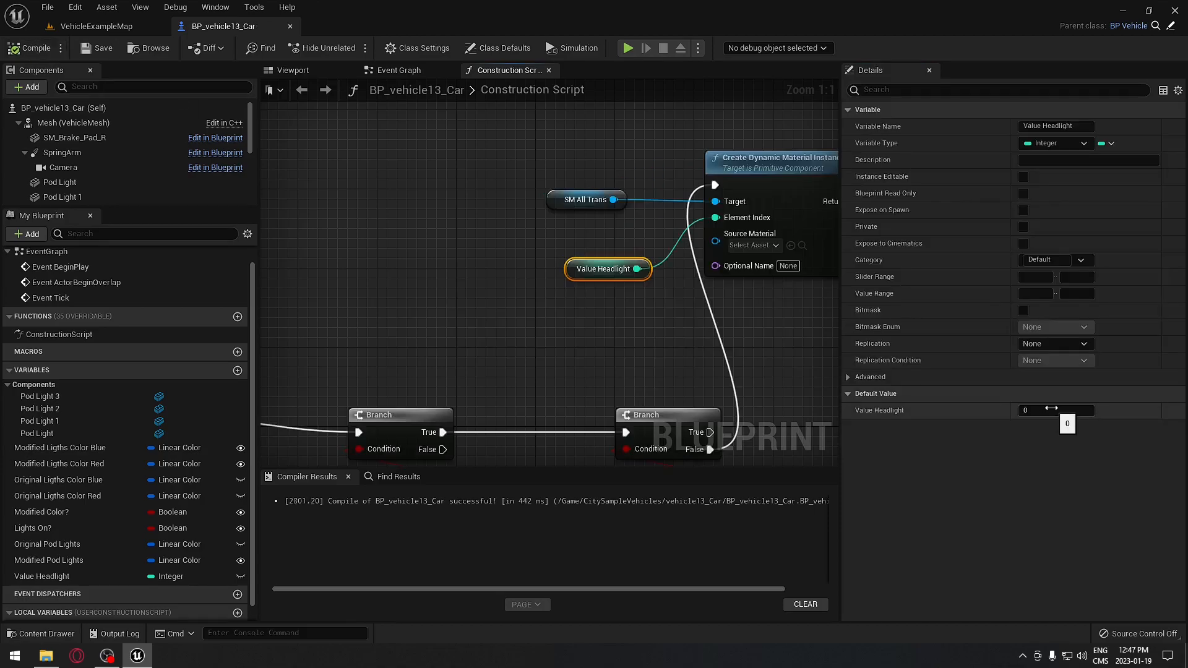
type("1")
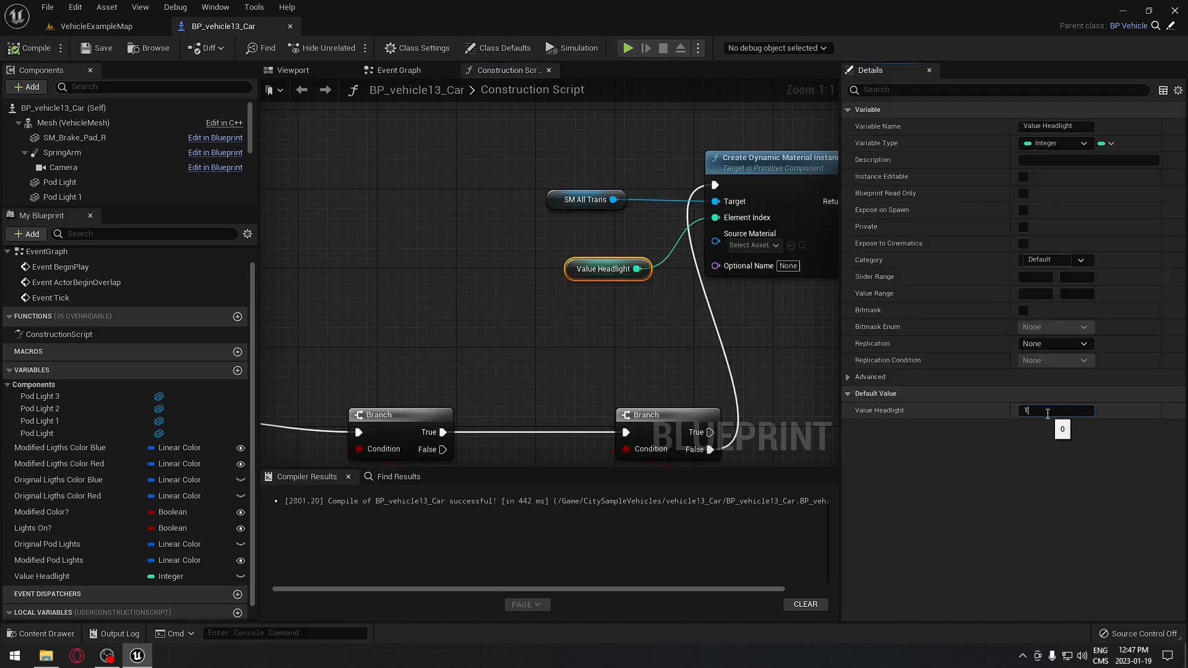
left_click(750, 342)
left_click(292, 70)
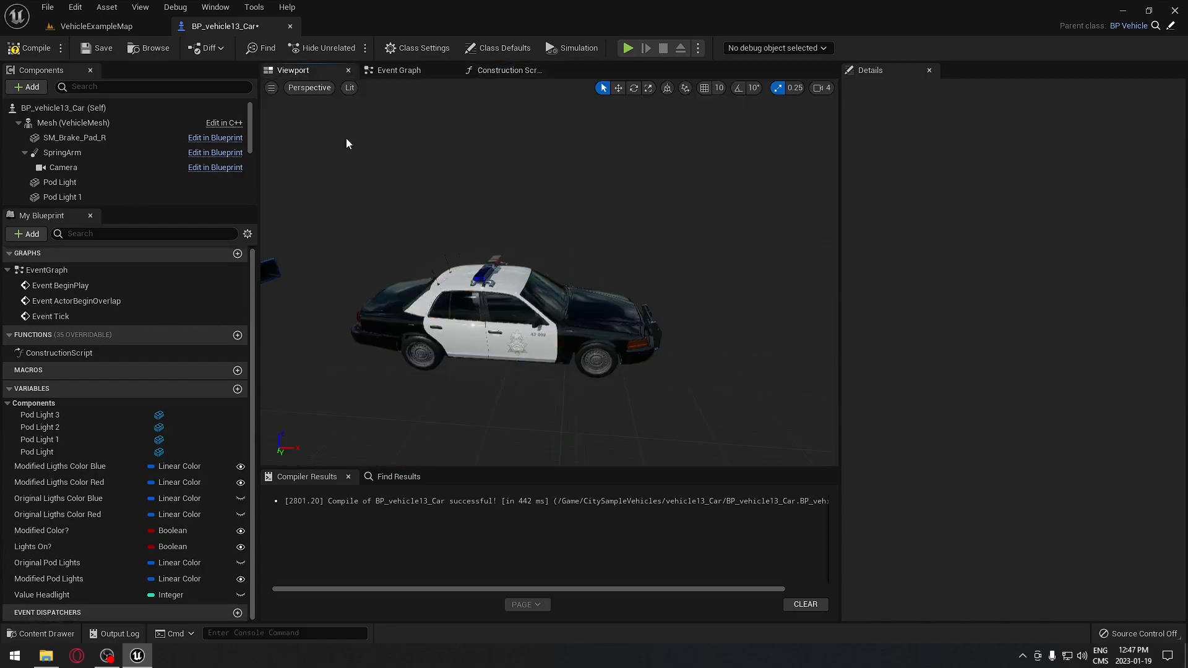
- Look over the police car from its front, rear and side in the viewport
left_click(483, 274)
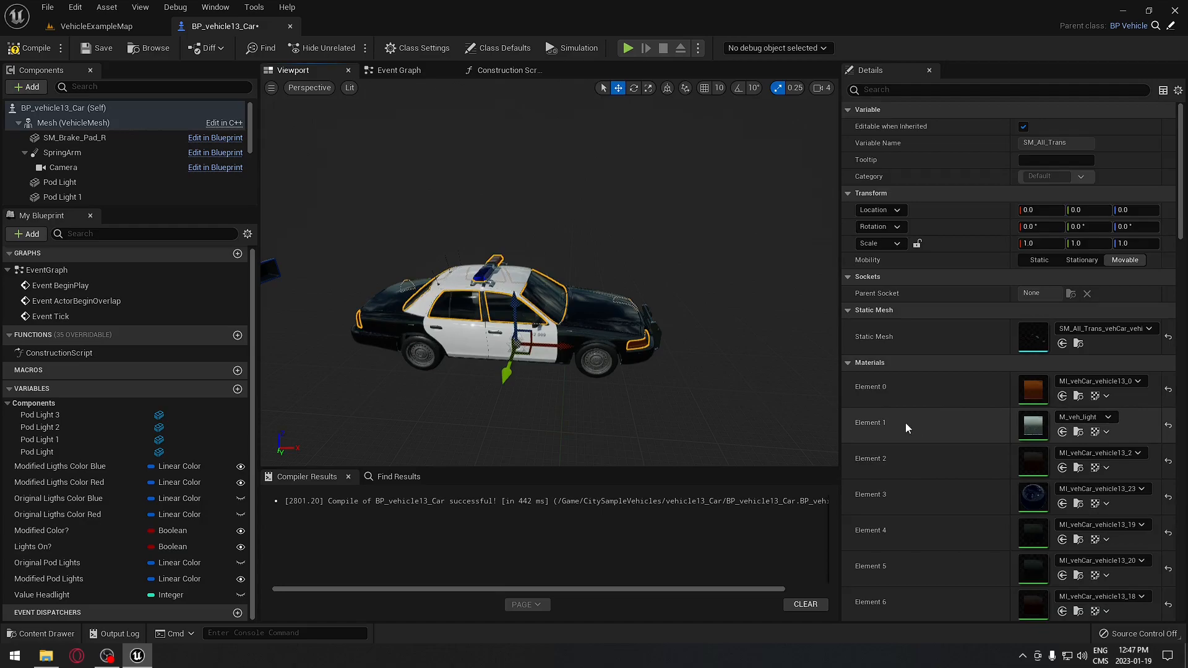
mouse_move(748, 340)
right_mouse_down()
mouse_move(756, 362)
mouse_move(773, 347)
mouse_move(748, 339)
right_mouse_up()
key("w")
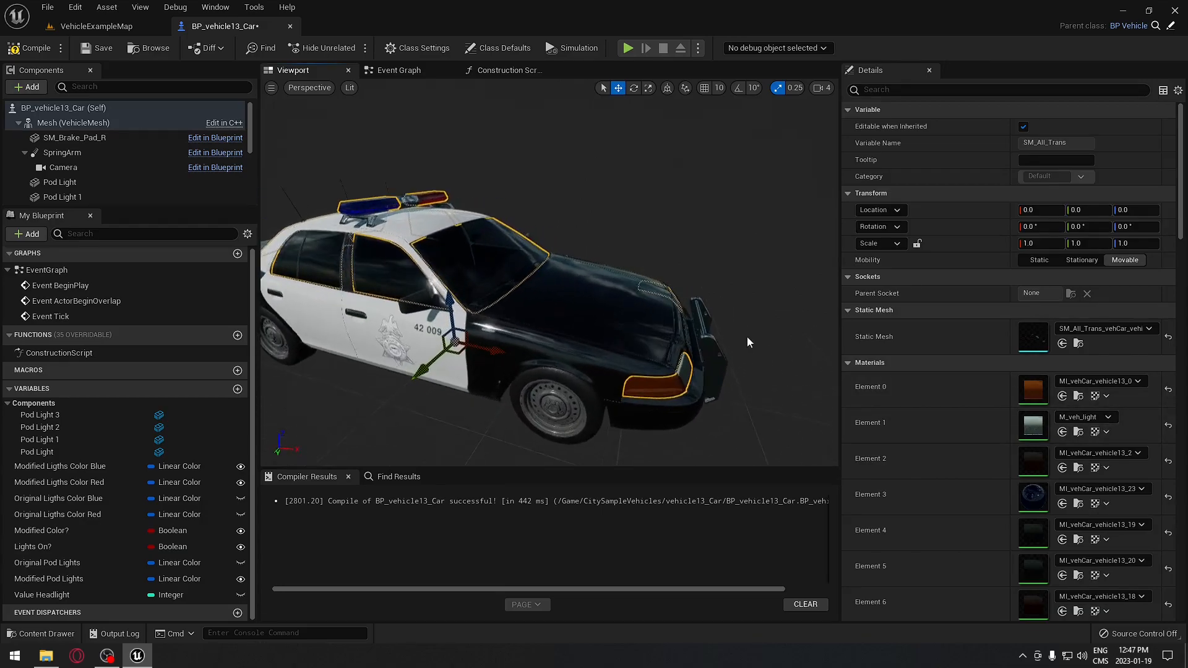
key("a")
right_click_drag(679, 398, 730, 393)
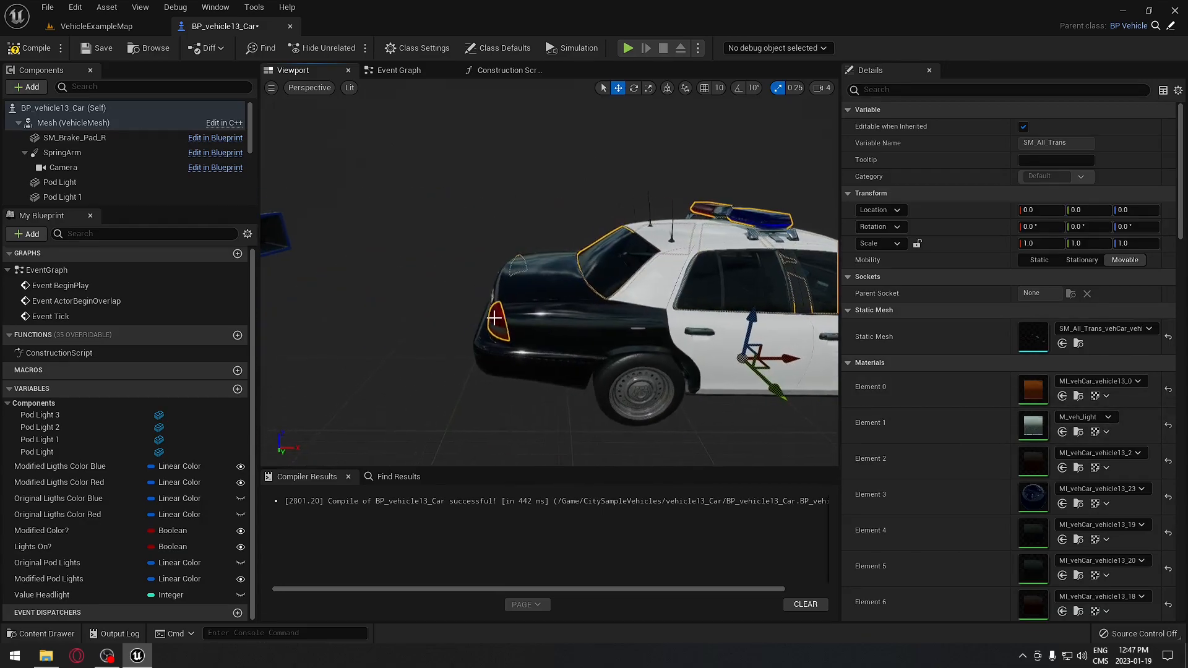
key("d")
right_click_drag(646, 356, 628, 363)
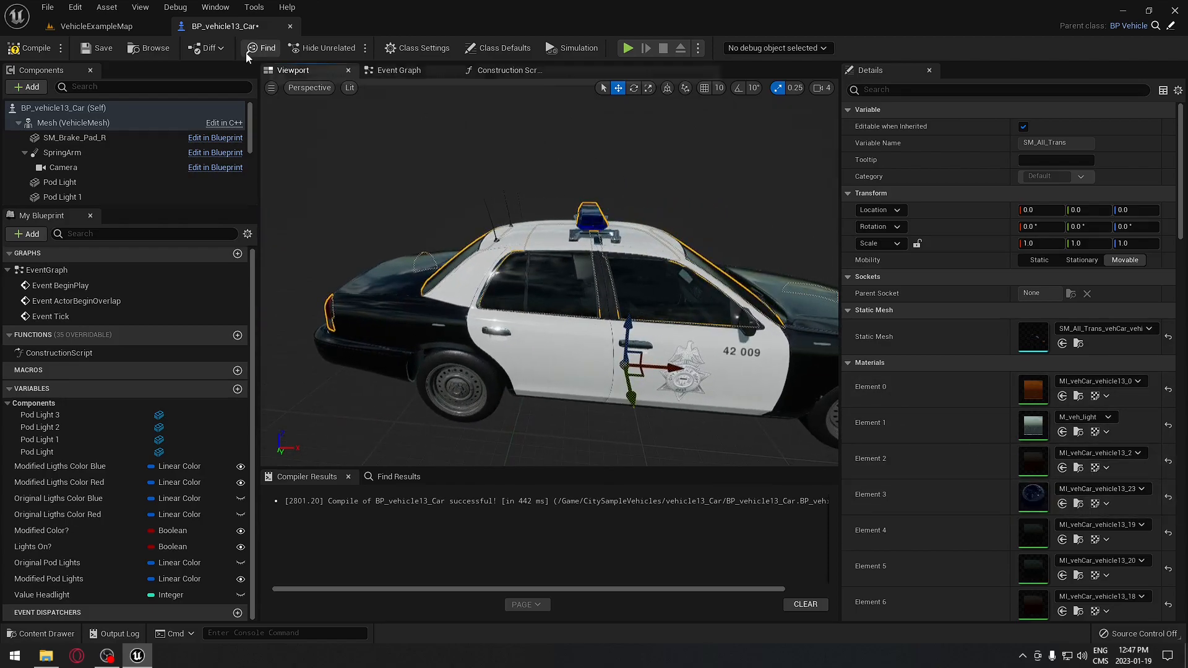
- Recompile and bring the Create Dynamic Material Instance node into view in the Construction Script
left_click(26, 48)
left_click(505, 71)
right_click_drag(678, 308, 511, 307)
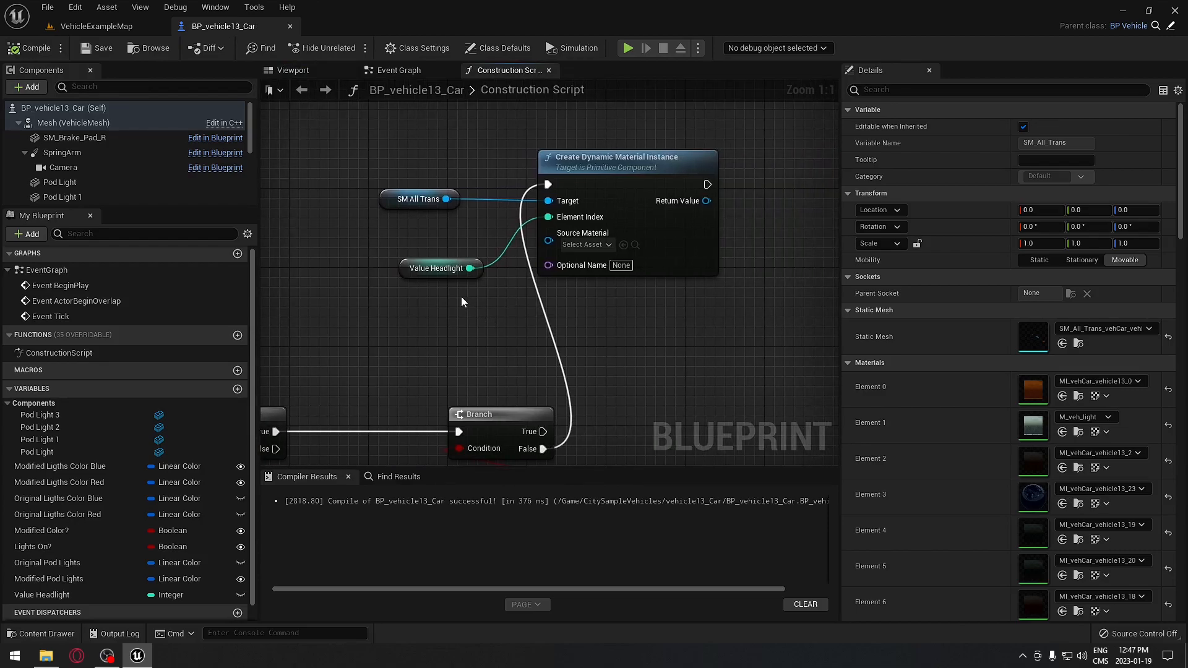
- Copy and paste the Create Dynamic Material Instance node below the original
right_click_drag(462, 302, 496, 272)
right_click_drag(553, 296, 529, 268)
right_click_drag(683, 277, 683, 301)
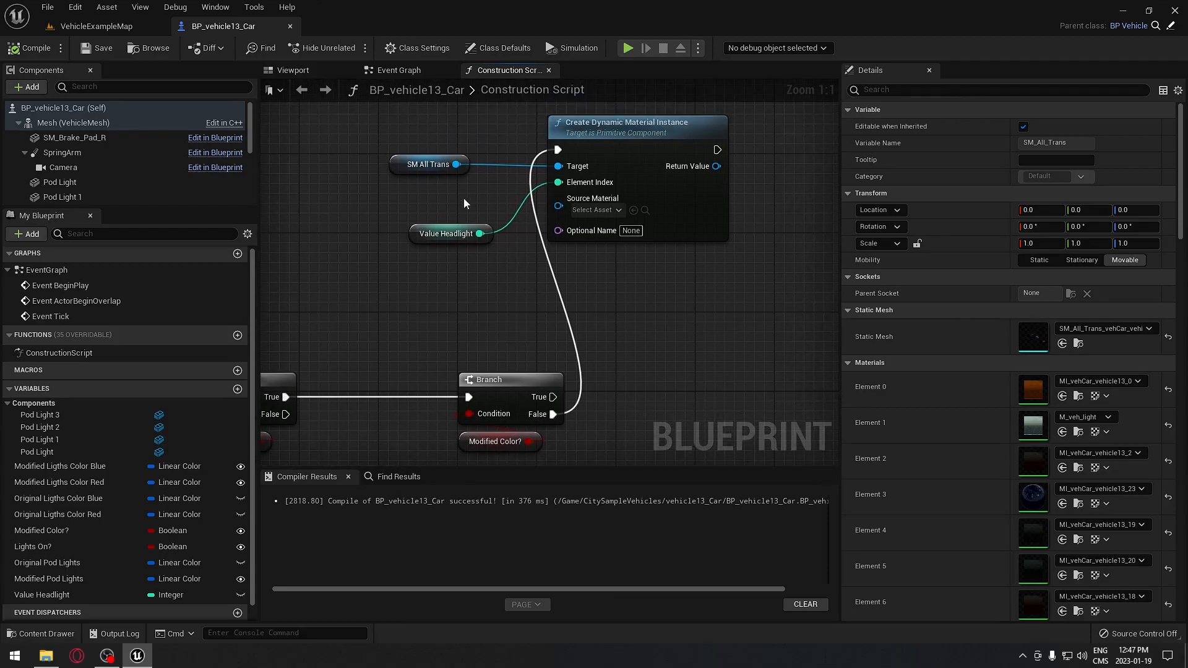
left_click(583, 127)
key("ctrl+c")
key("ctrl+v")
right_click_drag(690, 384, 622, 279)
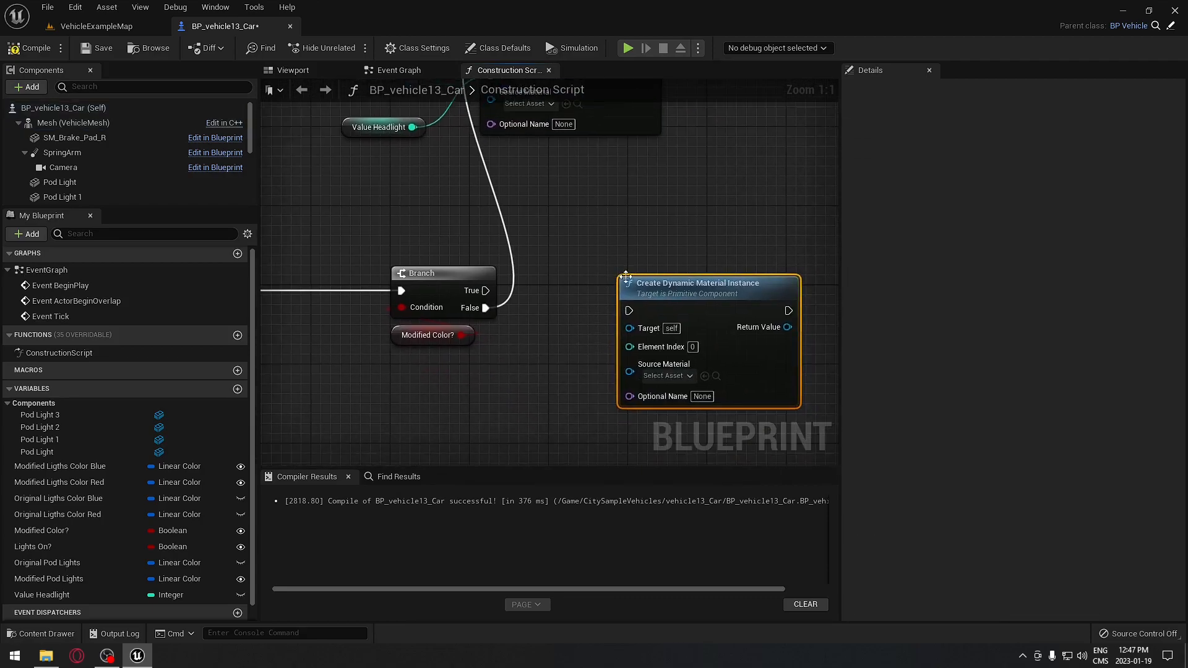
left_click_drag(673, 286, 593, 206)
right_click_drag(609, 167, 603, 259)
left_click(636, 107)
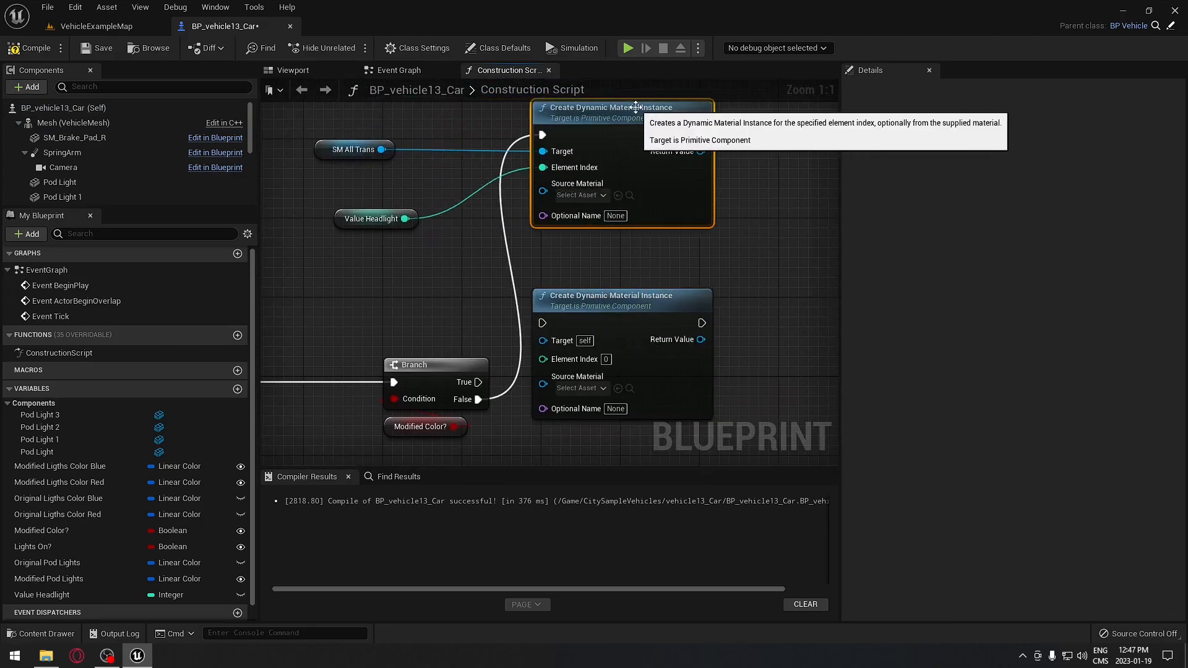
left_click(633, 304)
right_click_drag(724, 278, 663, 235)
key("ctrl+v")
key("Delete")
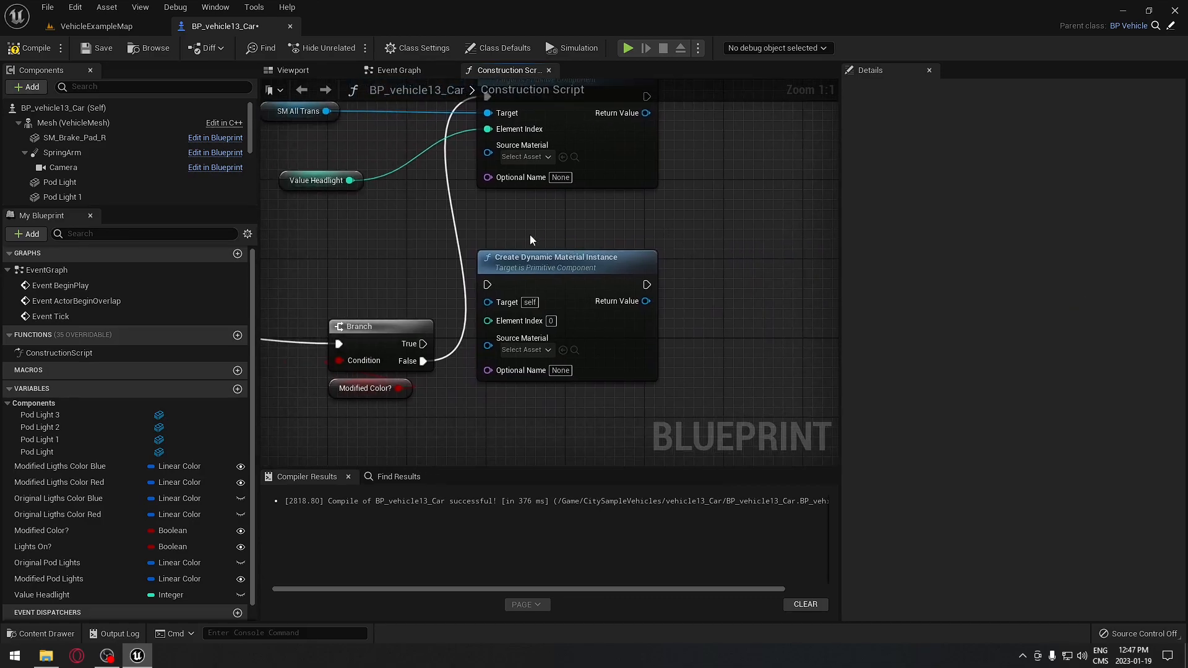
right_click_drag(531, 236, 540, 280)
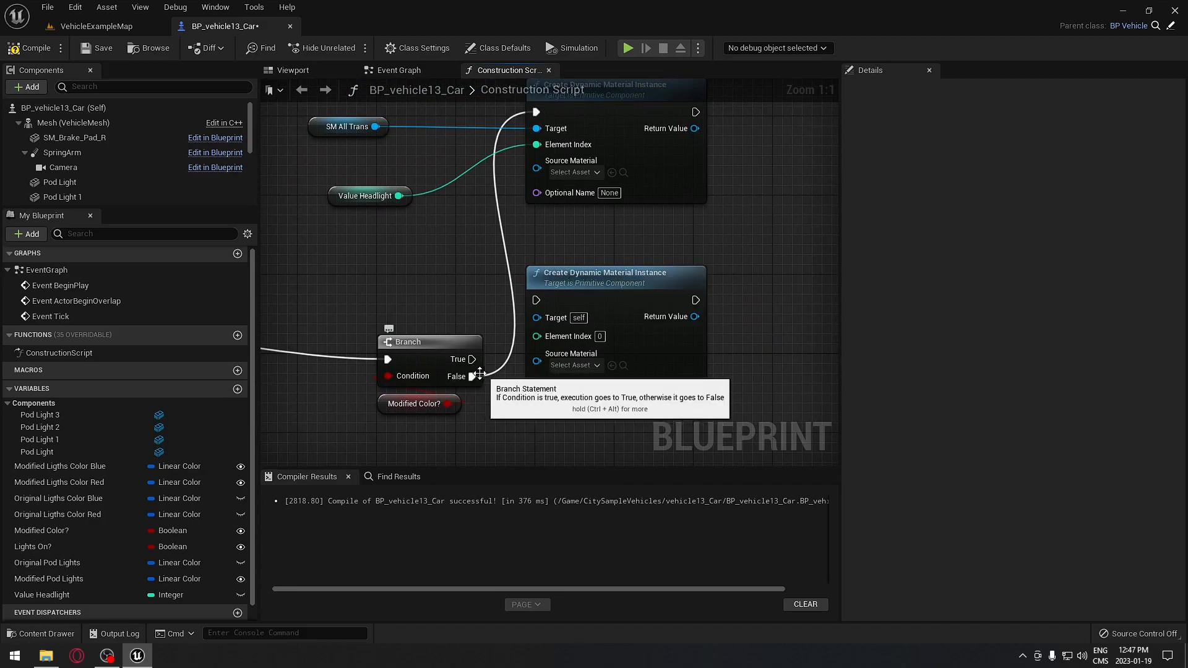
- Place a Sequence node after the Modified Color? Branch's False output
left_click_drag(536, 300, 471, 377)
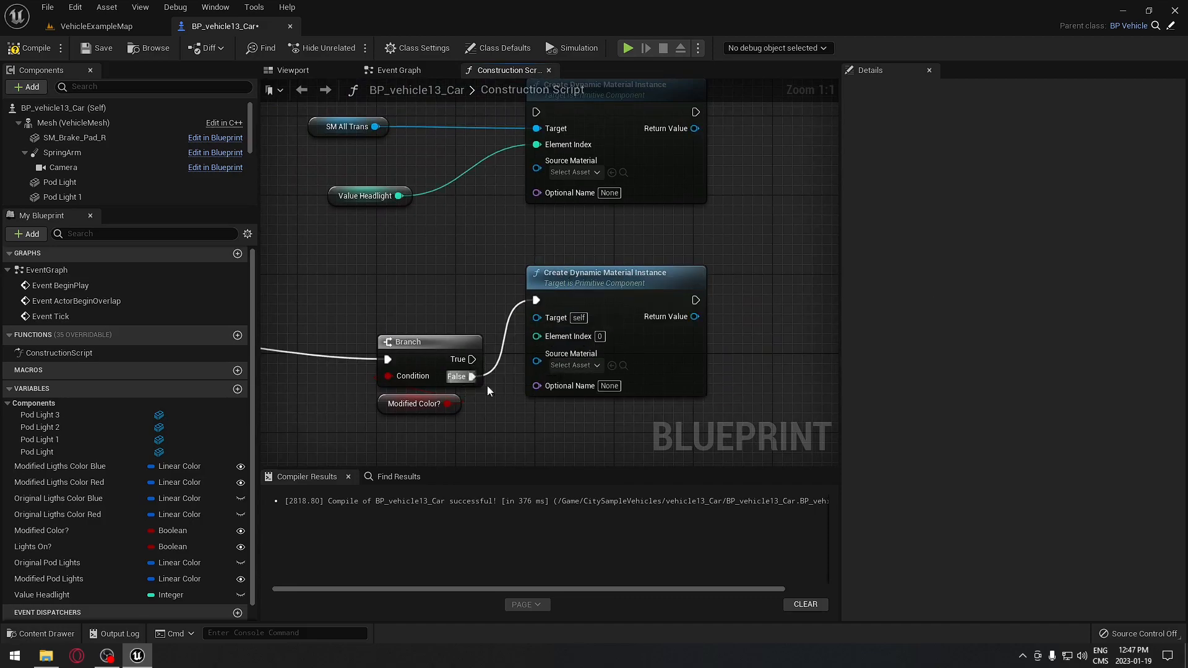
scroll(543, 414, "down", 2)
right_click_drag(358, 322, 470, 329)
left_click_drag(443, 333, 511, 356)
type("se")
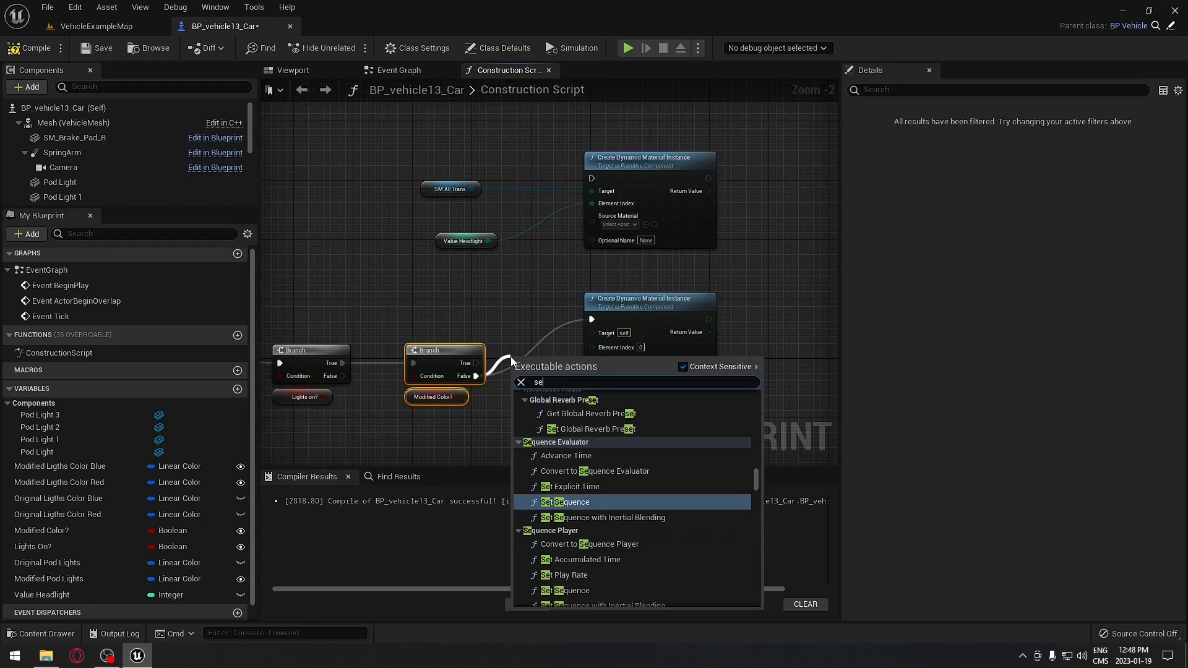
left_click(513, 329)
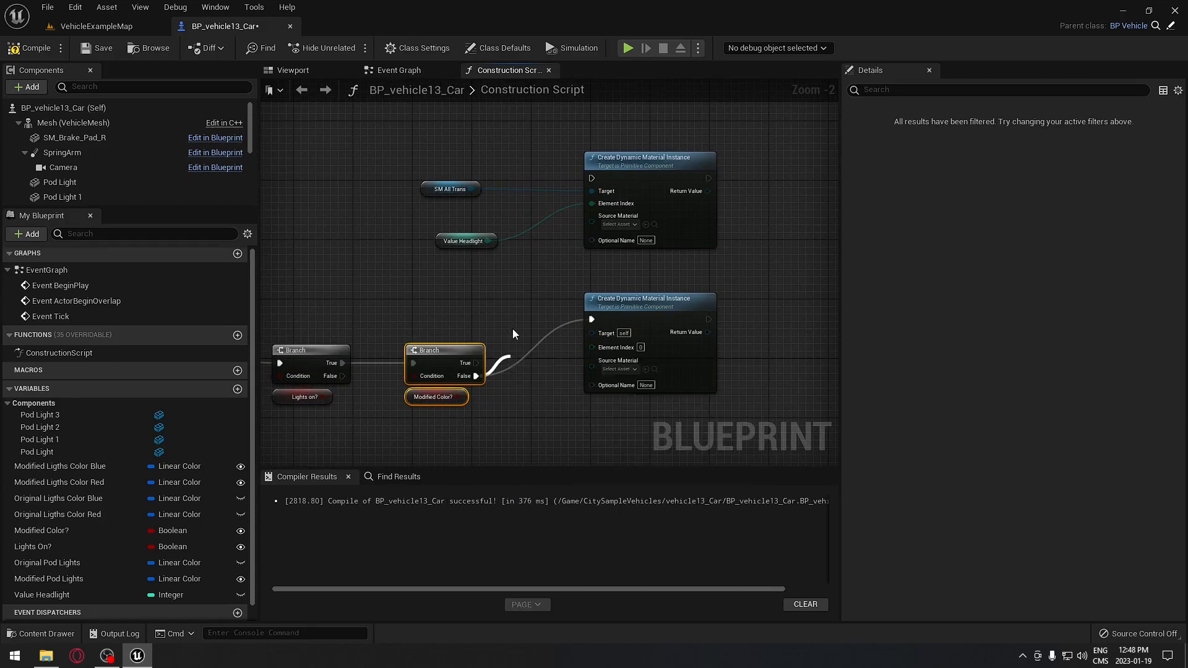
key("s")
left_click(495, 388)
left_click_drag(512, 395, 529, 367)
- Connect Sequence Then 0 to the top material node and Then 1 to the lower one
right_click_drag(514, 321, 473, 280)
left_click_drag(518, 337, 549, 138)
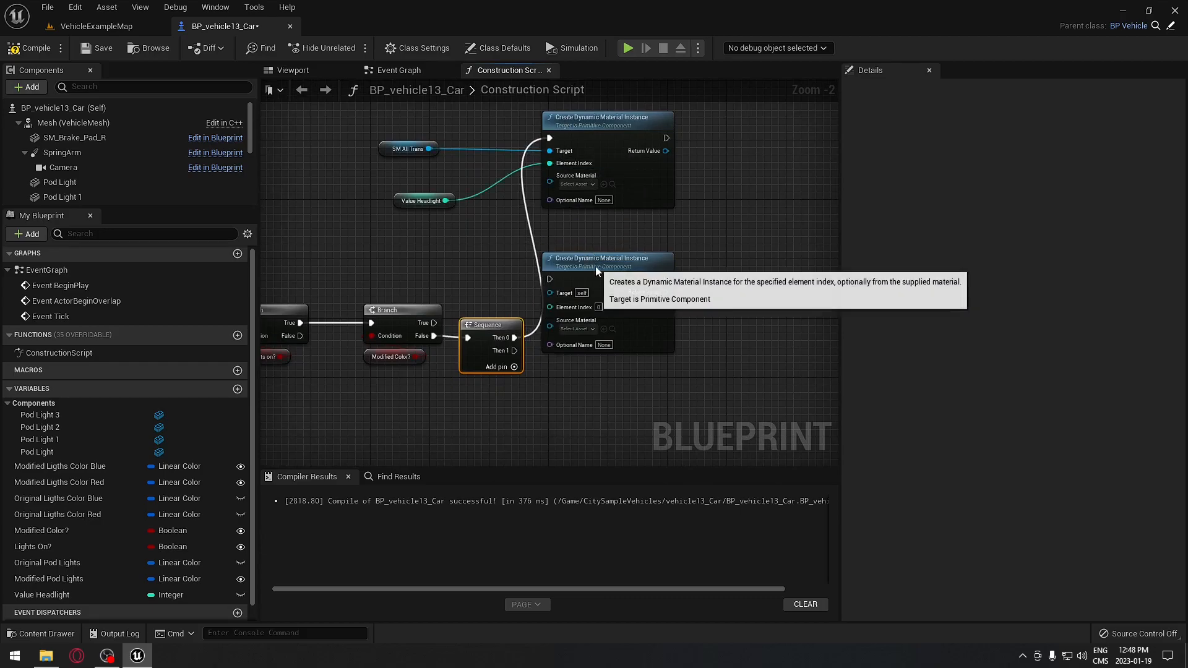
left_click_drag(595, 270, 603, 278)
left_click_drag(514, 350, 556, 286)
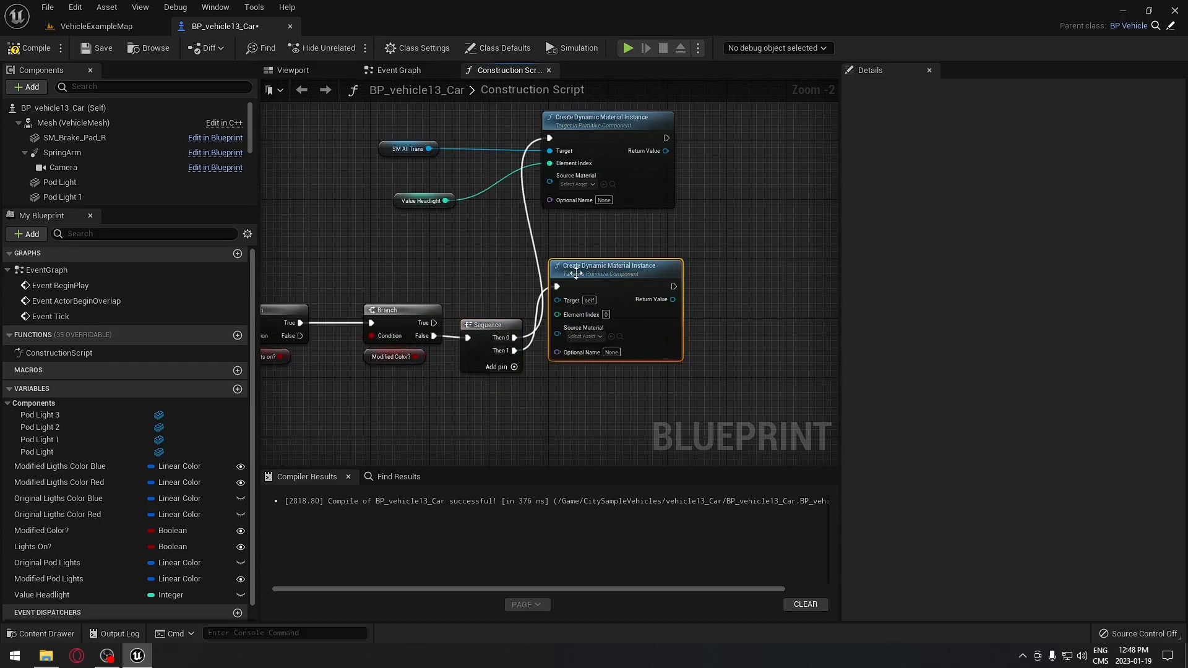
scroll(413, 200, "down", 2)
left_click_drag(418, 147, 589, 168)
right_click_drag(592, 230, 603, 298)
left_click(558, 220)
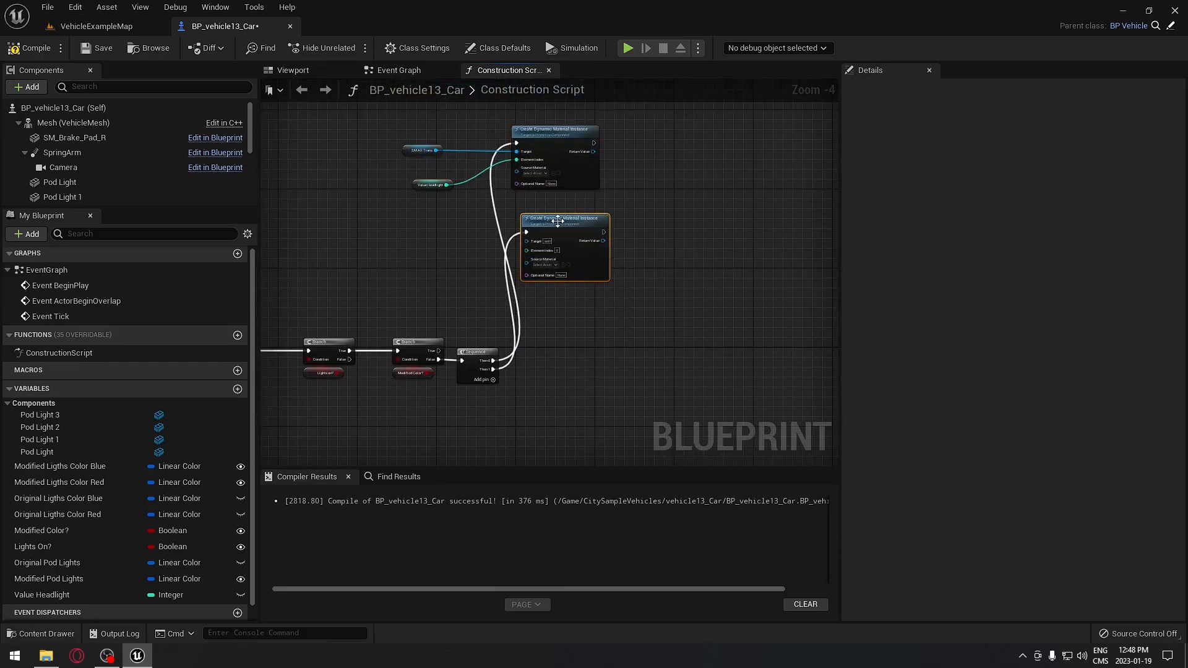
scroll(482, 229, "up", 4)
- Promote the lower node's Element Index to a variable named Value Light Bar and recompile
left_click(442, 164)
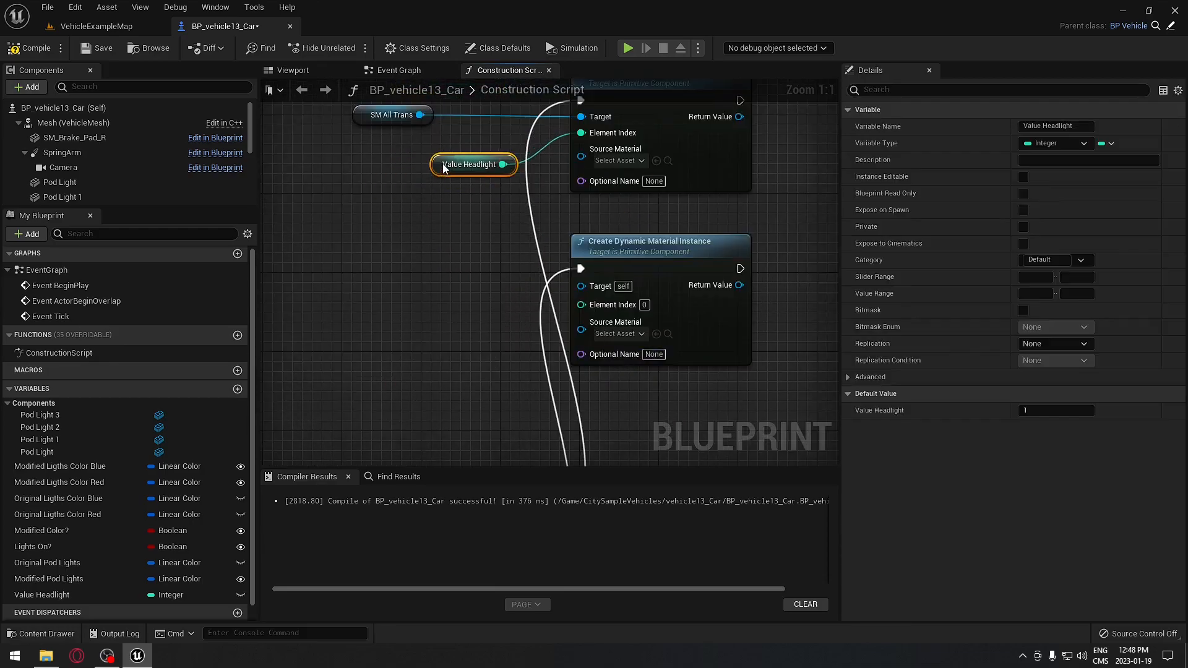
left_click_drag(442, 165, 452, 145)
left_click_drag(581, 304, 449, 299)
left_click(573, 375)
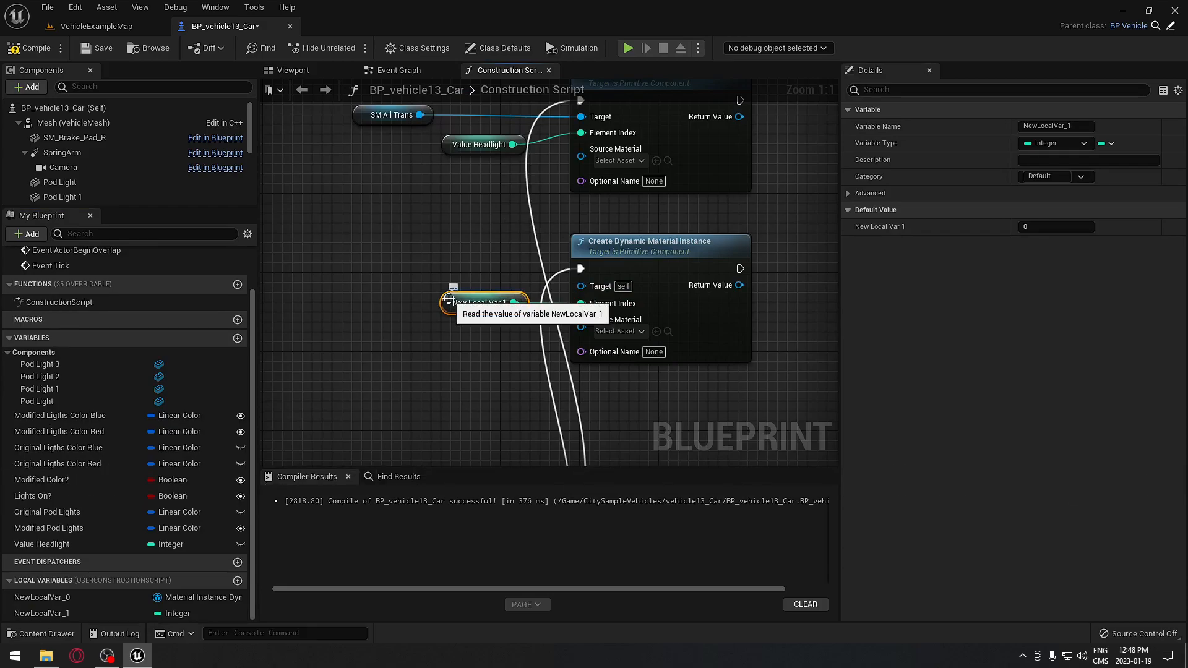
left_click(1052, 127)
type("Value Light Ba")
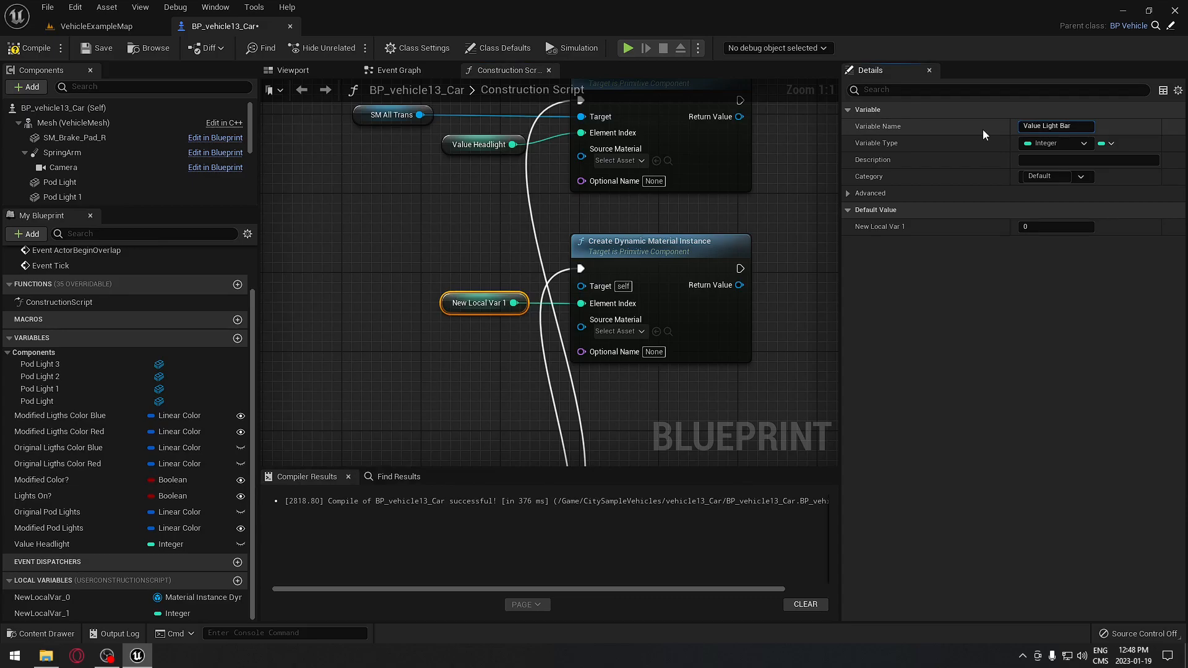
type("r")
key("Return")
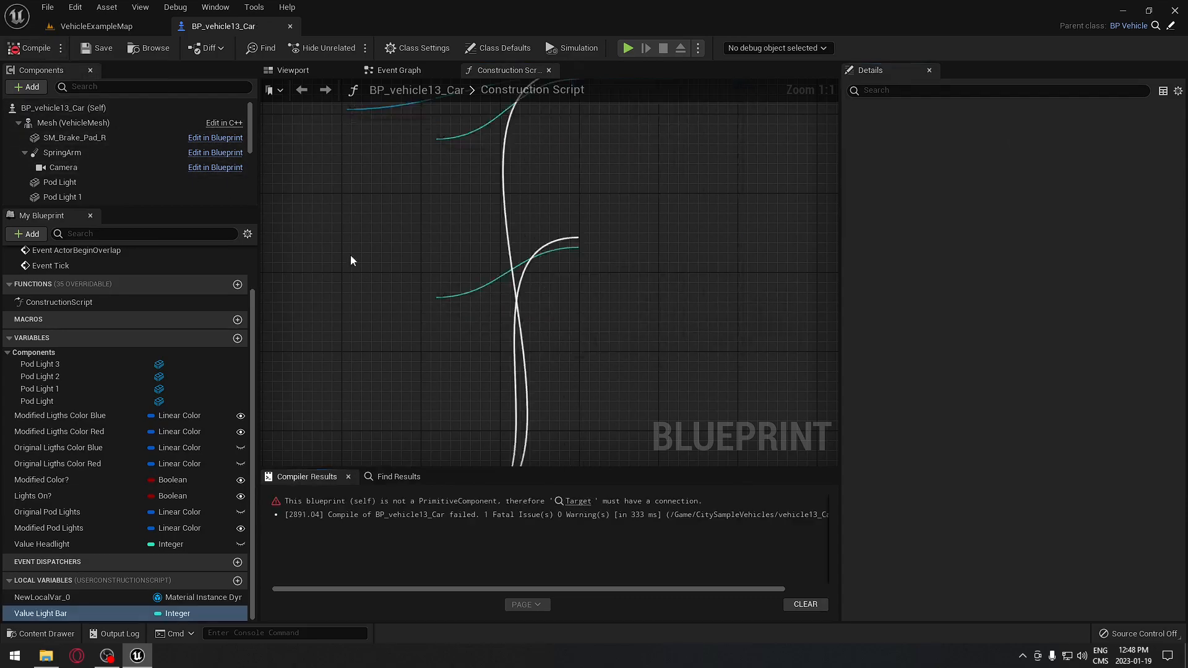
left_click(455, 302)
left_click(1054, 228)
left_click(28, 47)
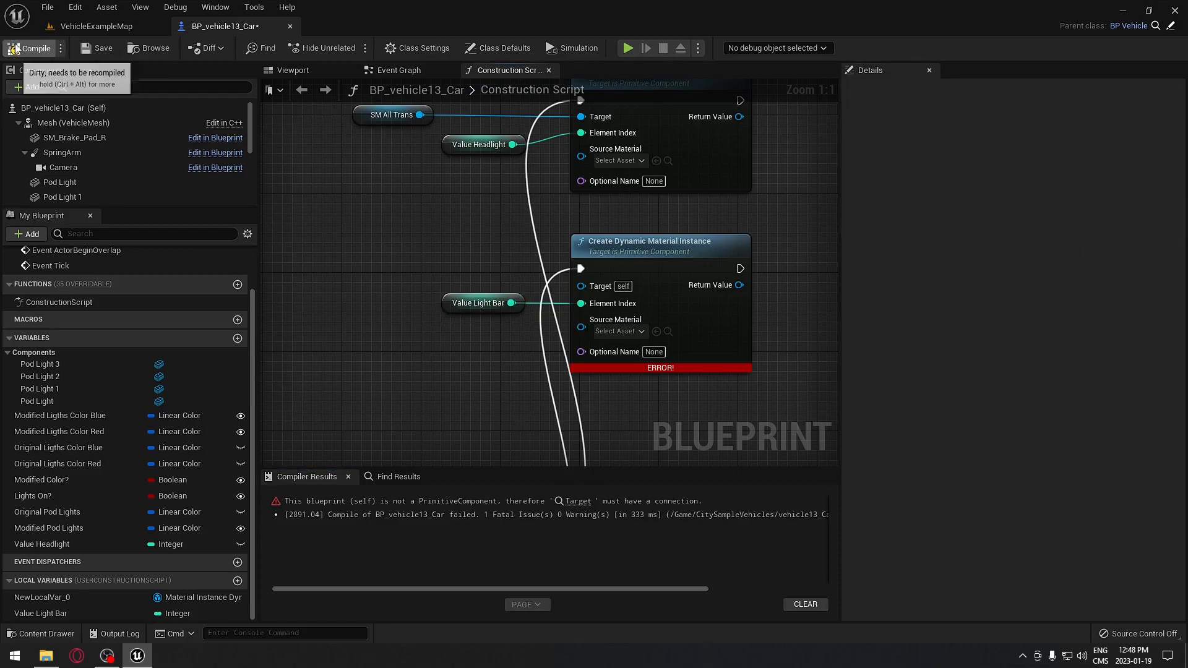
- Wire SM All Trans into the lower material node's Target and compile
right_click_drag(419, 259, 426, 317)
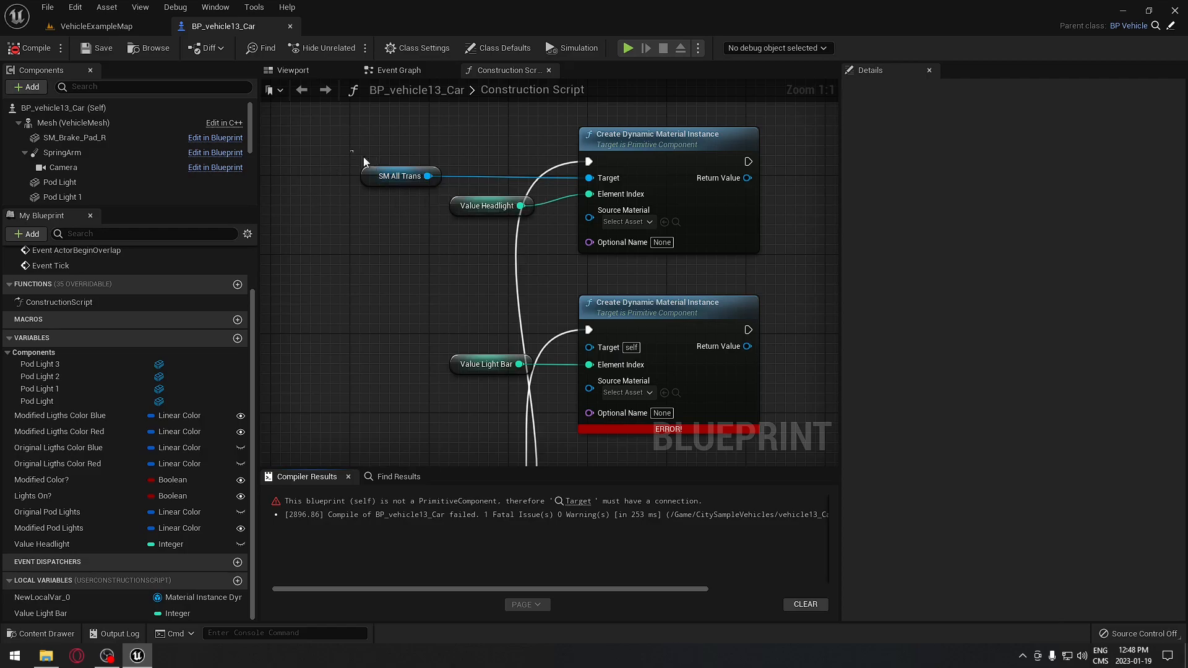
left_click(384, 176)
left_click_drag(371, 181, 590, 346)
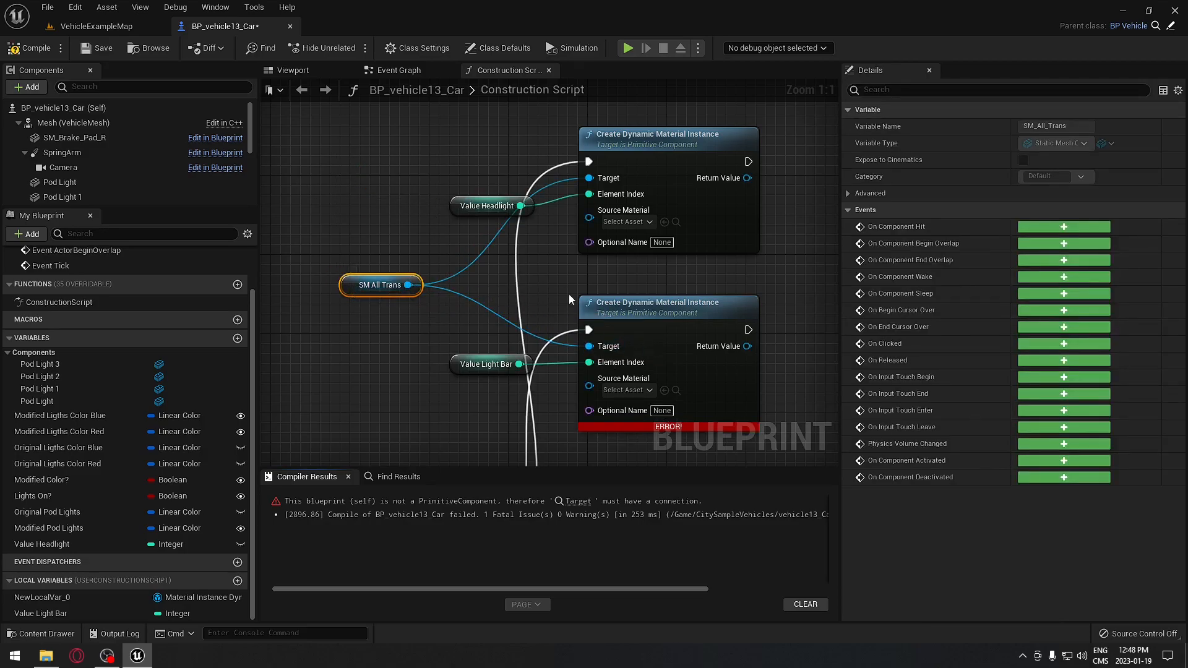
left_click(31, 50)
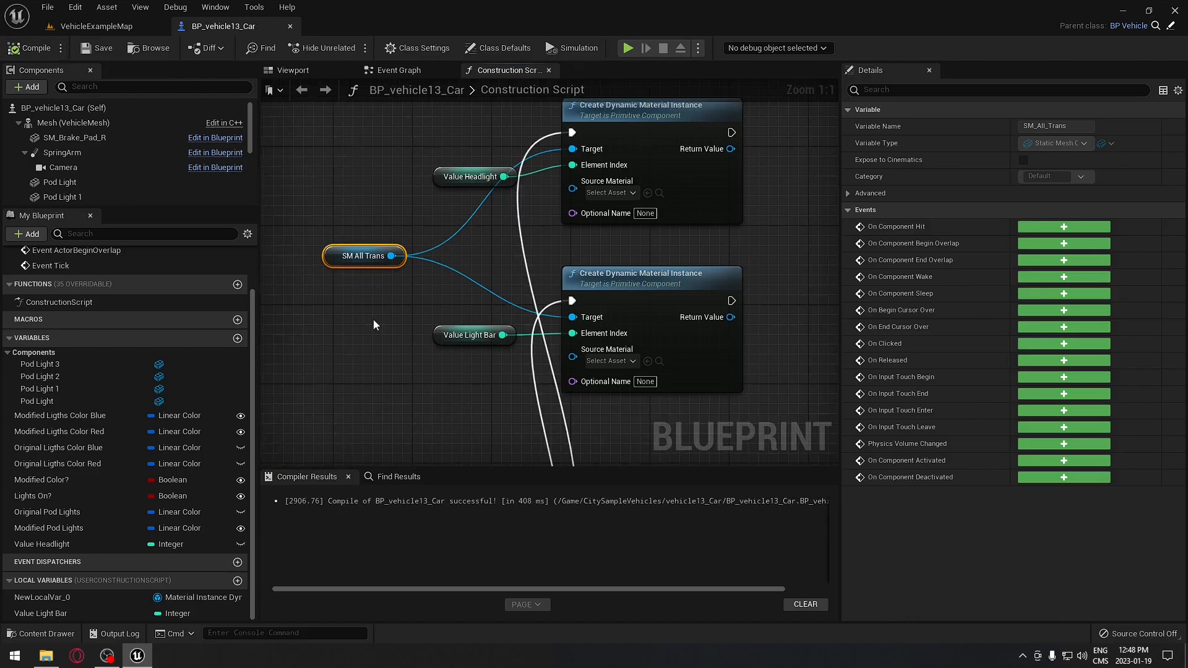
right_click_drag(373, 321, 425, 355)
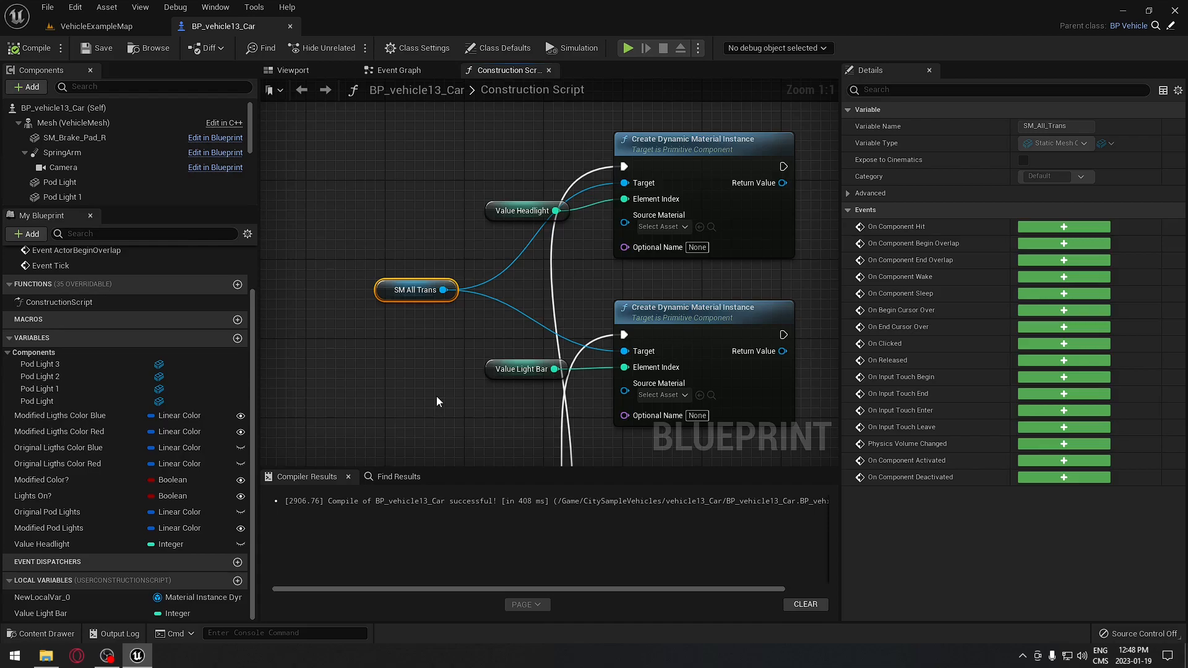
left_click_drag(625, 222, 383, 333)
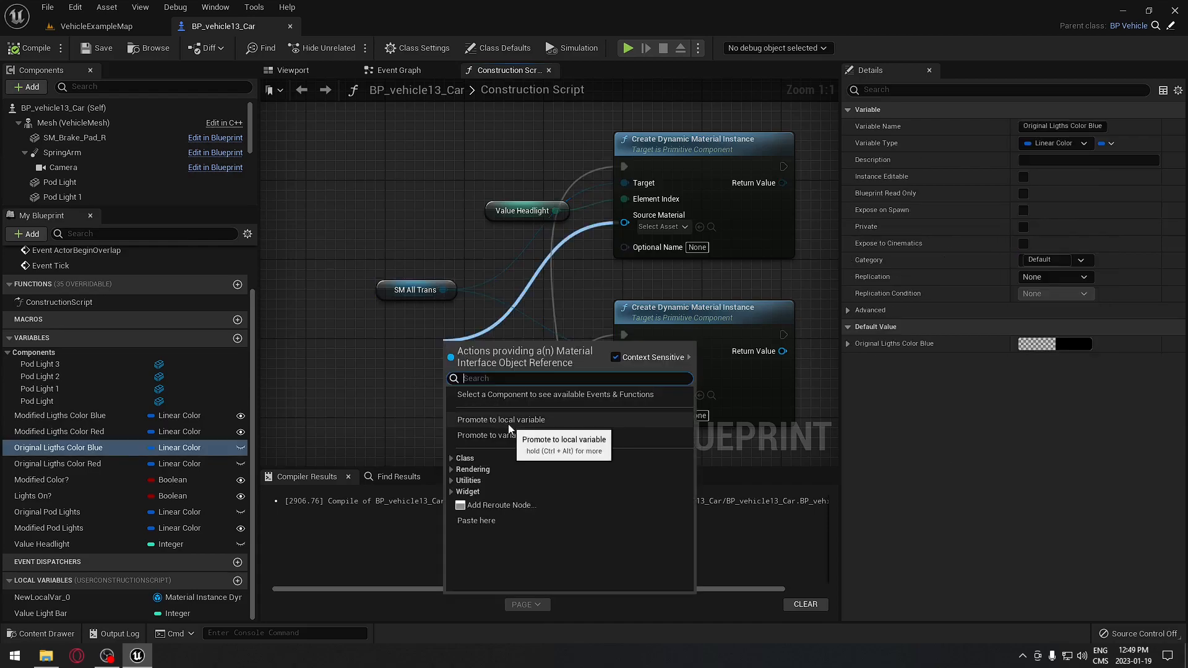
- Promote Source Material to a variable and rename it Original Source Material
left_click(495, 435)
left_click(1081, 125)
key("ctrl+a")
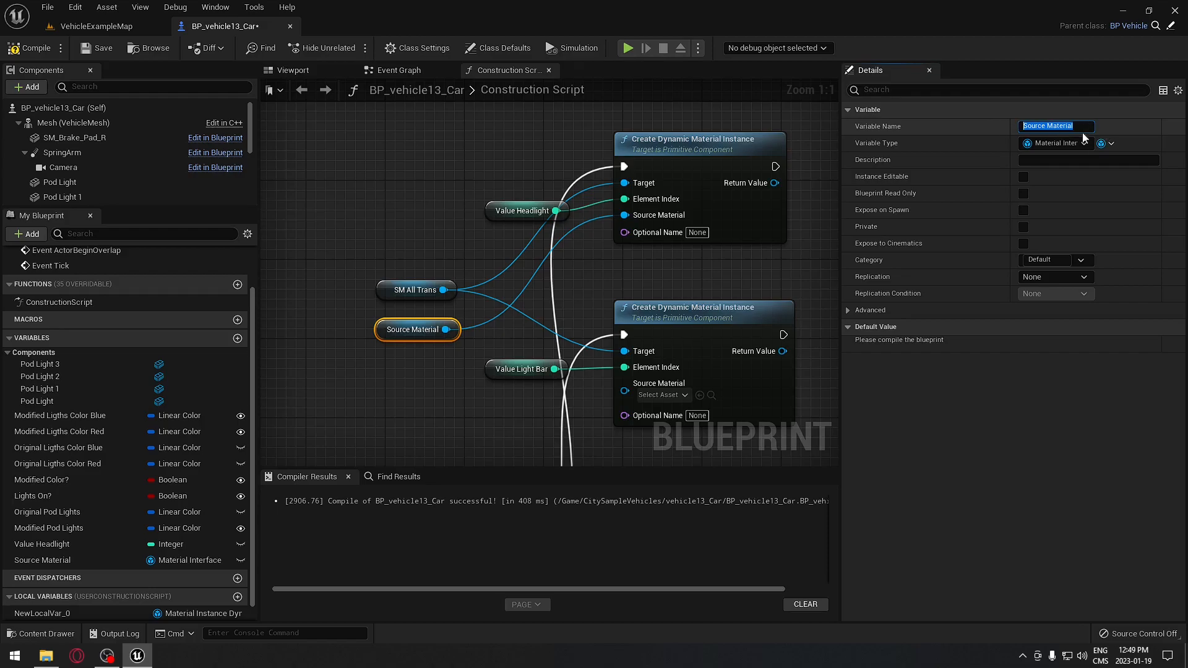
left_click(1024, 128)
type("Original")
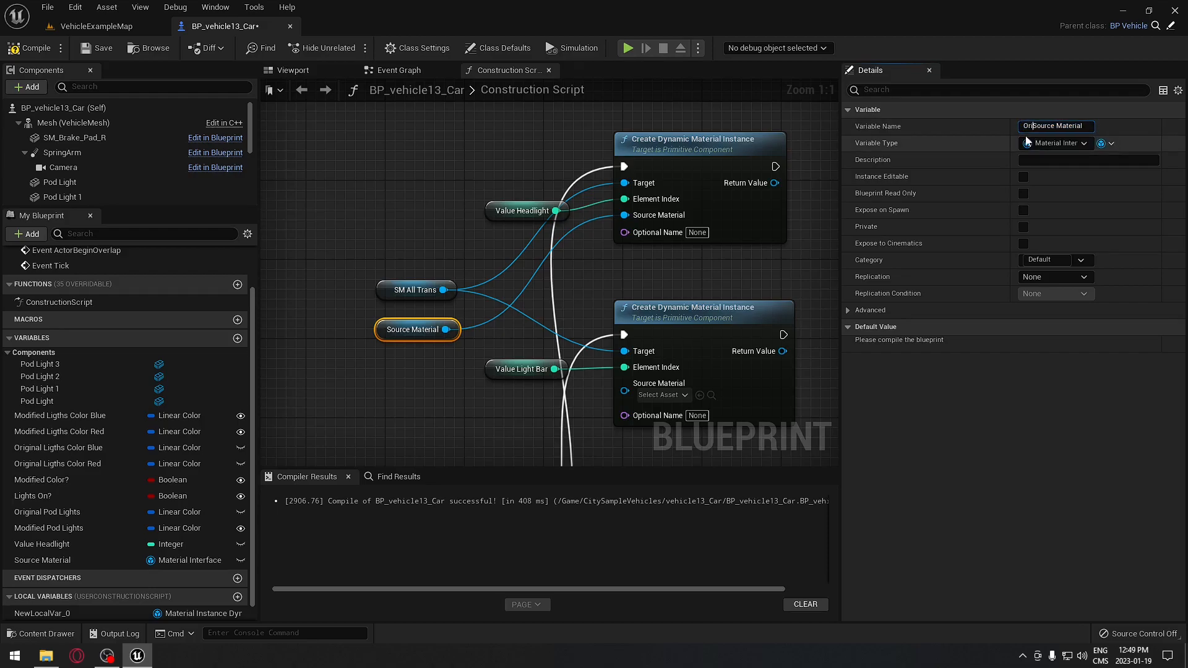
key("Return")
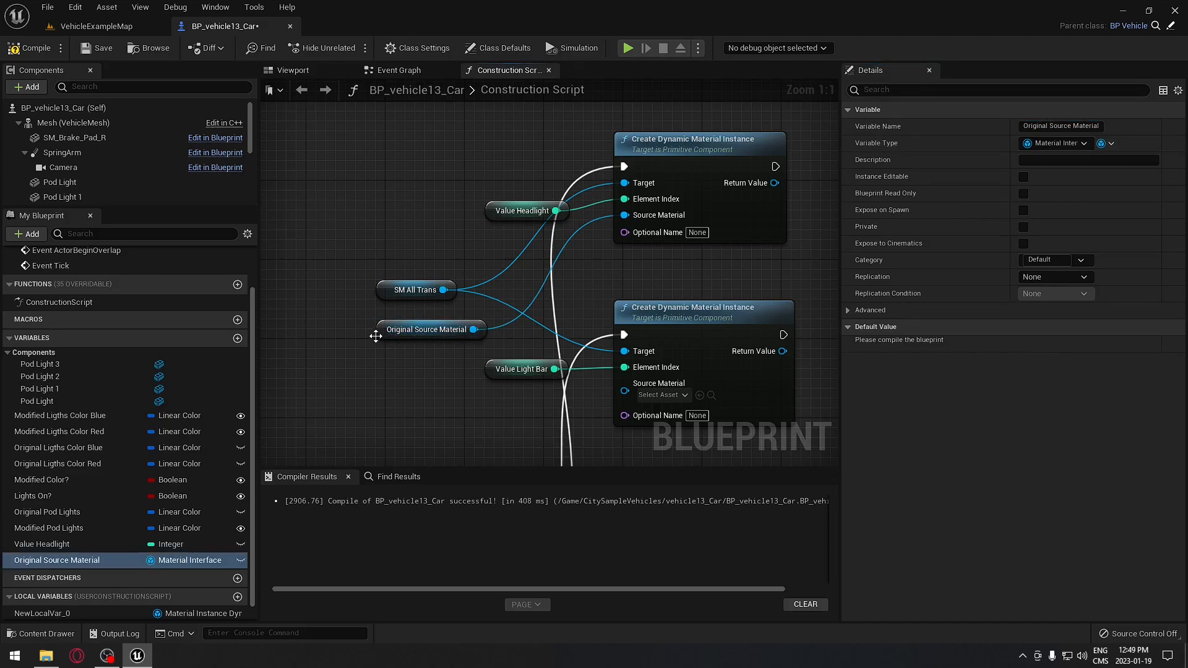
- Wire Original Source Material to the lower node, compile, and search 'police' for its default material
left_click_drag(473, 330, 626, 394)
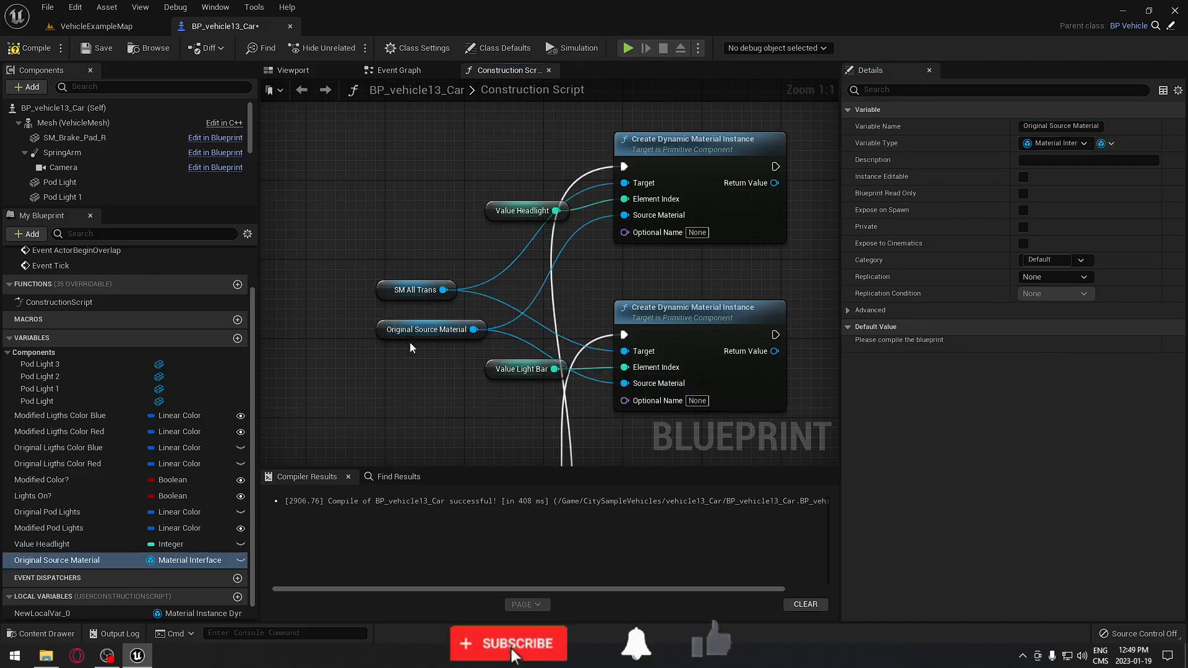
left_click(30, 48)
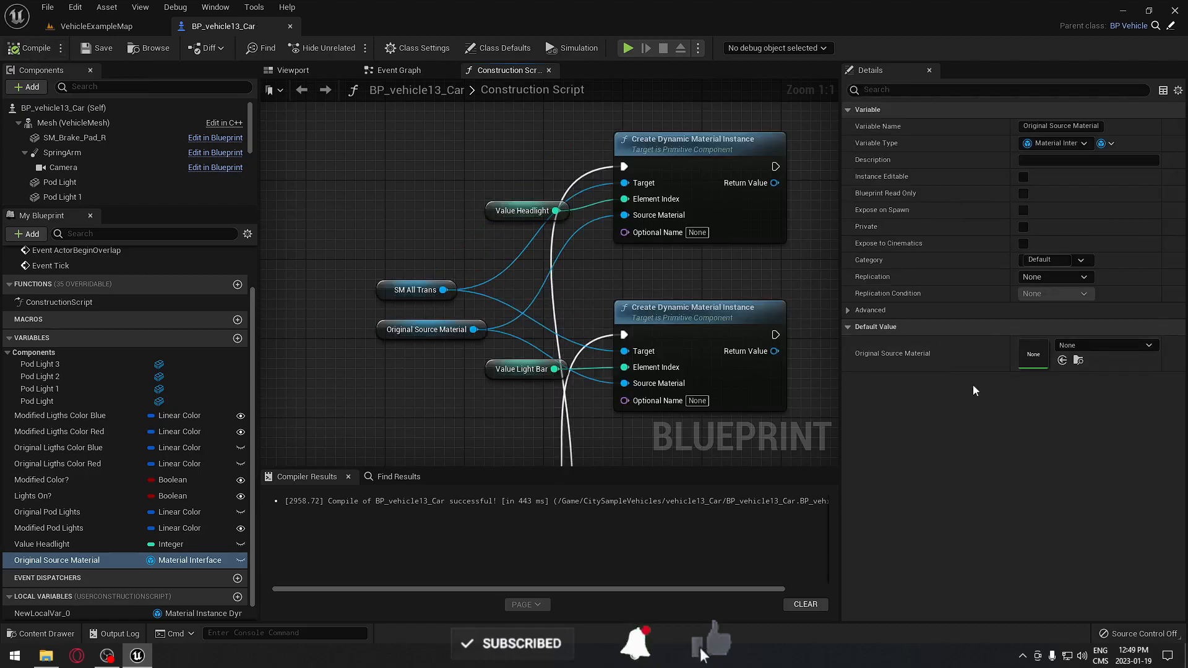
left_click(1148, 346)
type("polic")
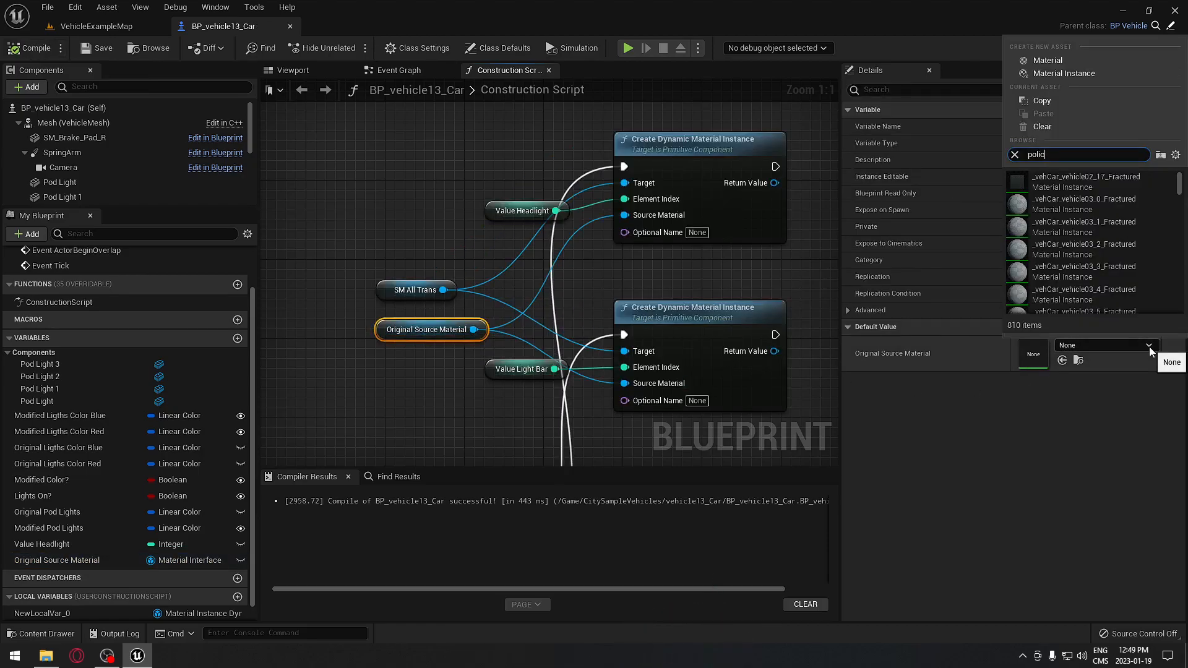
type("e")
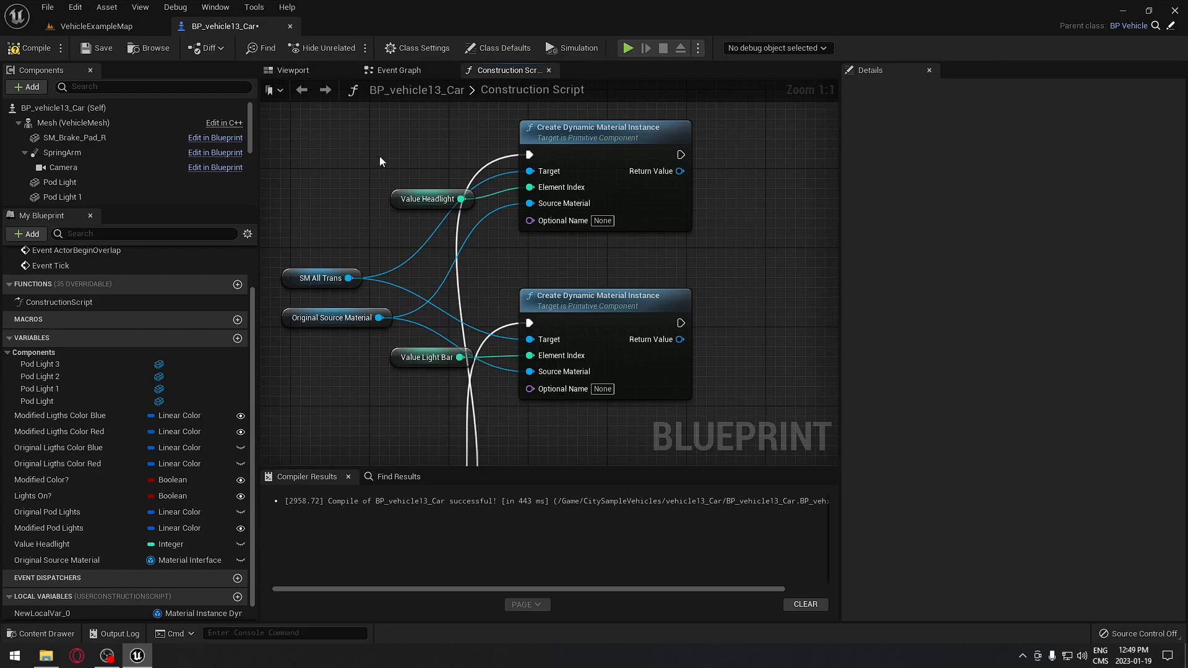
- Compile the blueprint and bring the two Create Dynamic Material Instance nodes into view
left_click_drag(474, 209, 474, 210)
left_click_drag(460, 374, 460, 374)
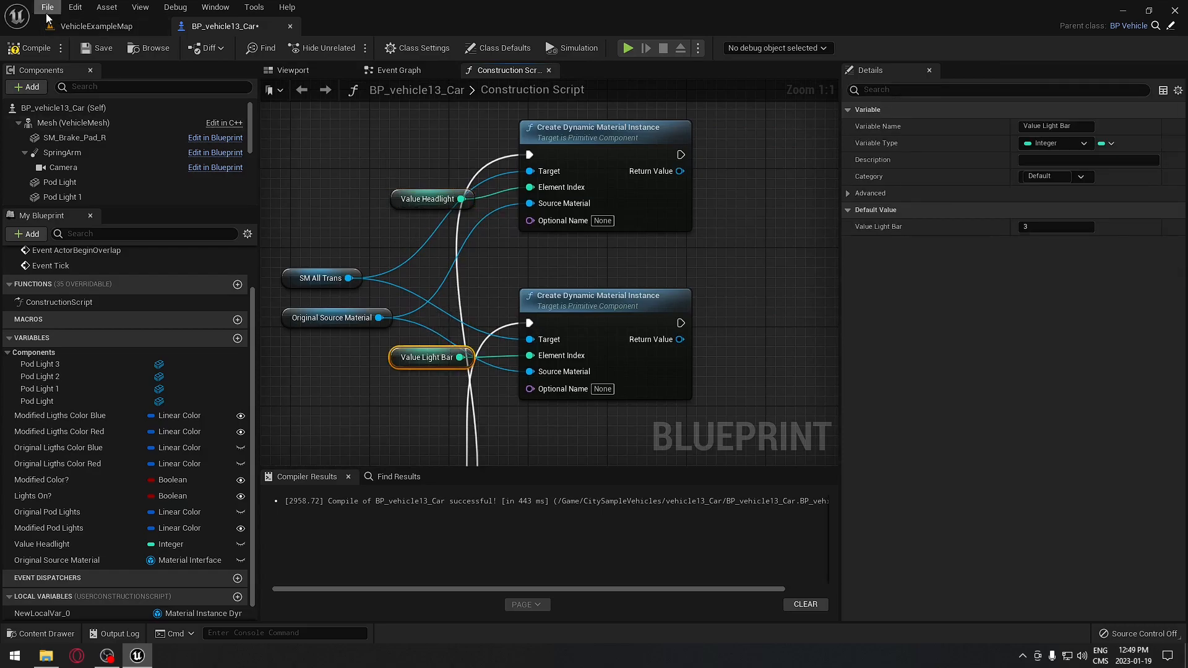
left_click(28, 47)
right_click_drag(596, 256, 515, 266)
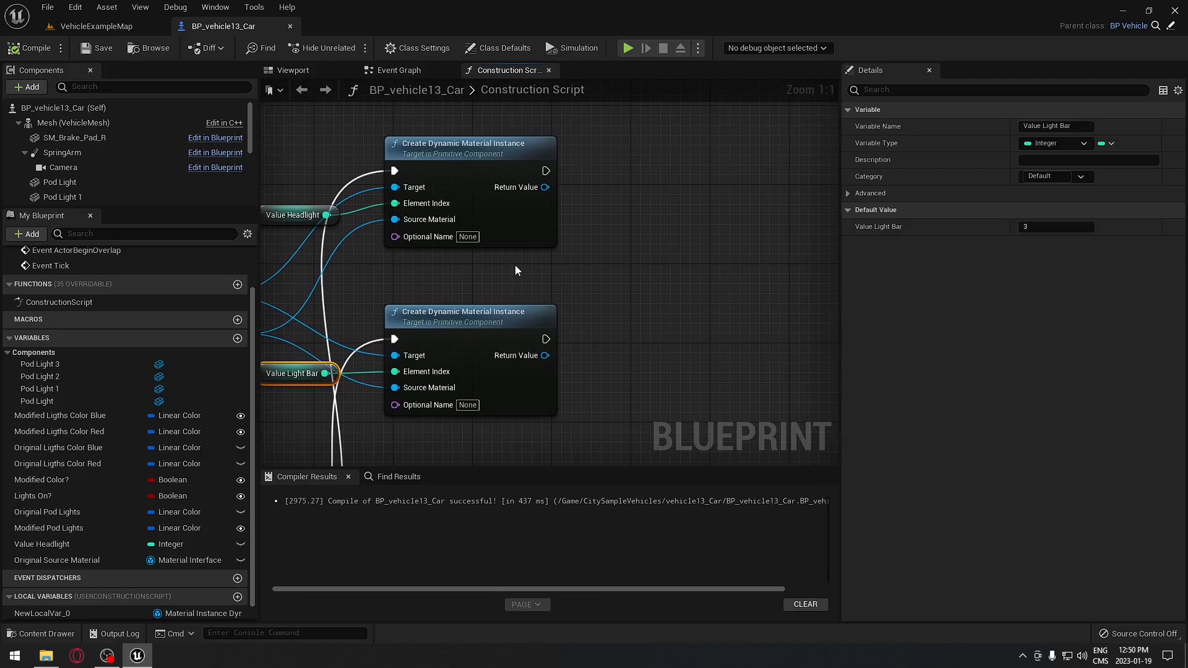
- Add a Set Vector Parameter Value node after the top Create node, targeting its Return Value
left_click_drag(546, 171, 563, 178)
left_click_drag(641, 172, 641, 172)
type("set ")
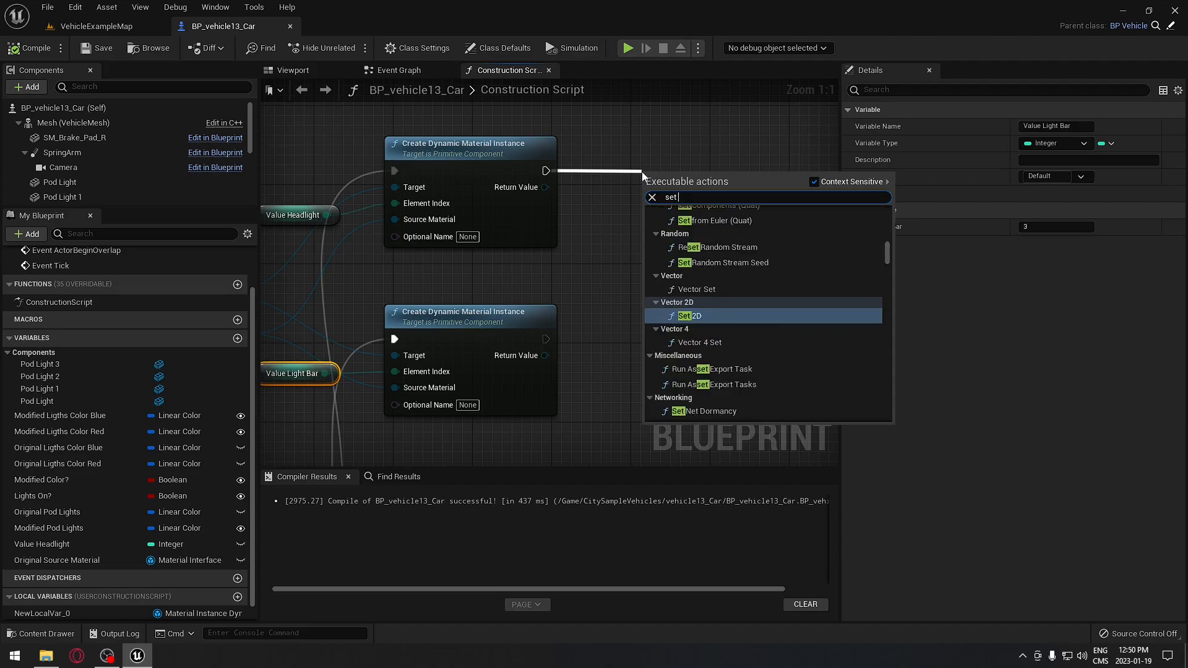
type("vec")
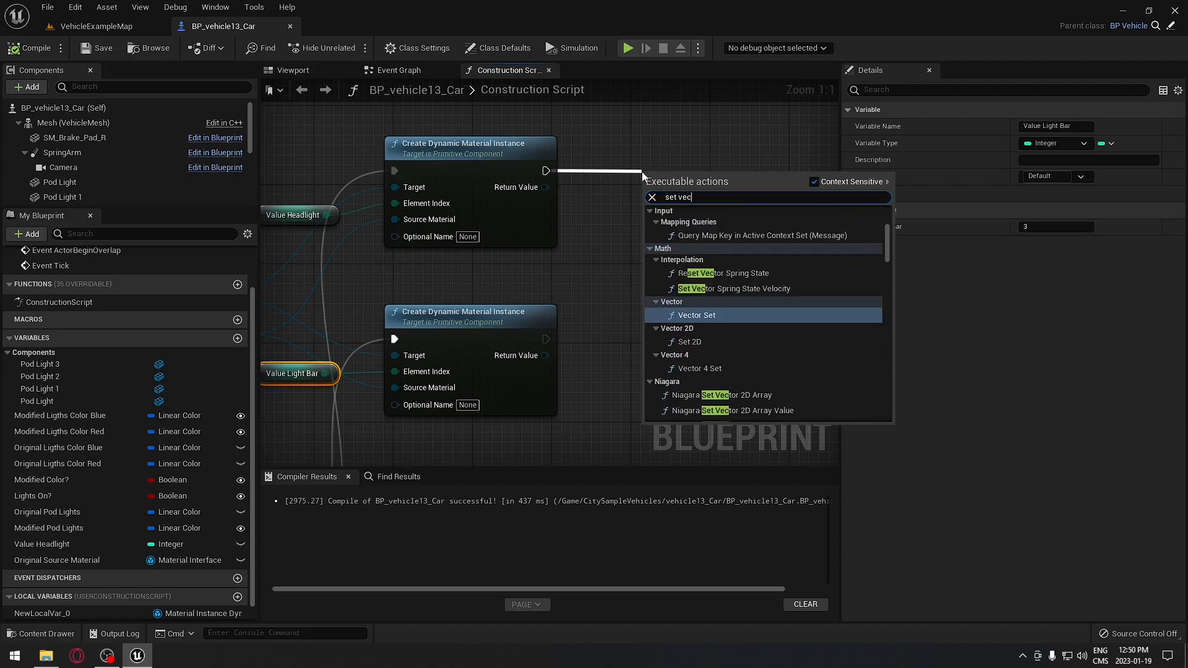
type("tor Parameter")
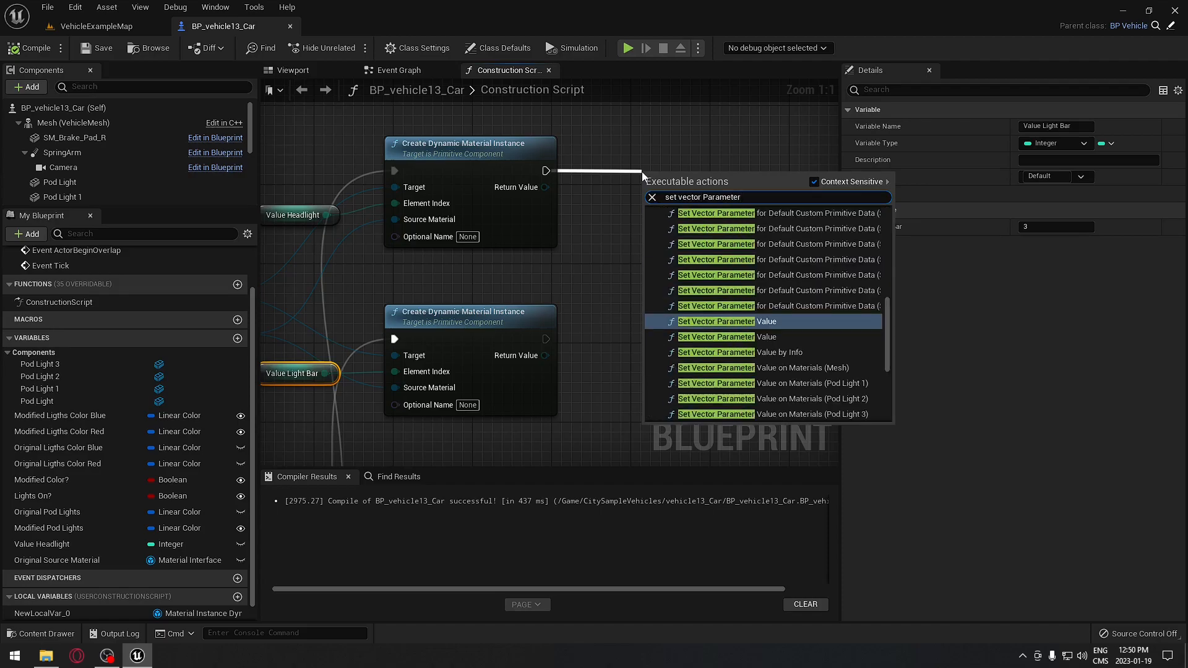
left_click(775, 338)
left_click_drag(707, 190, 705, 143)
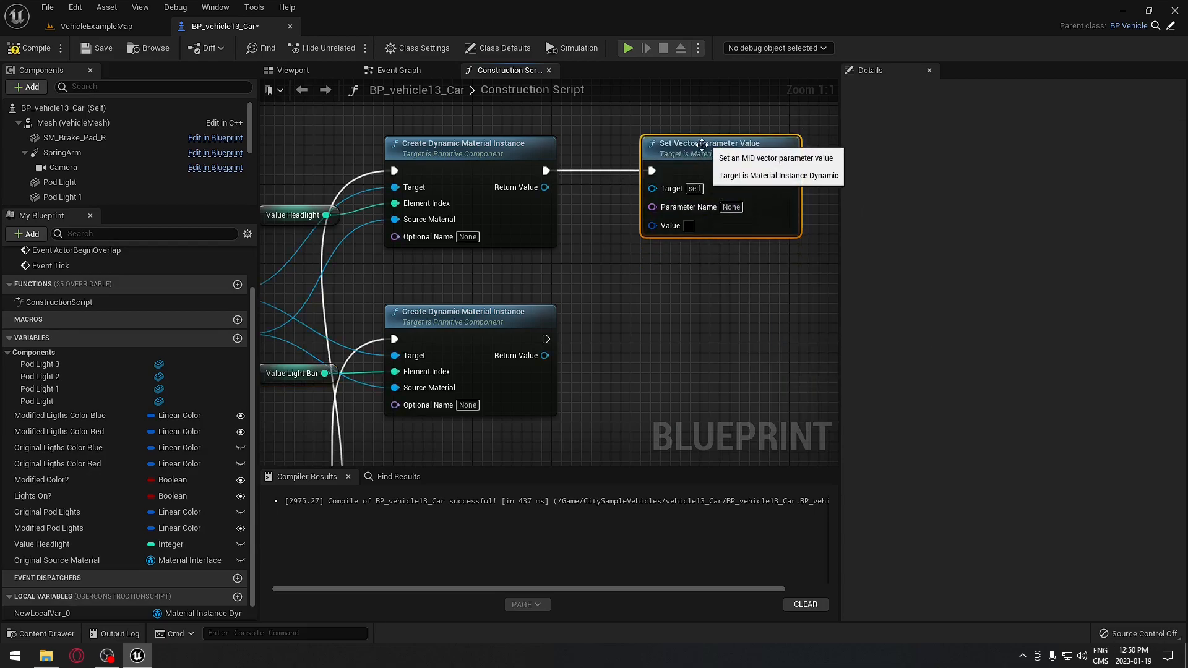
left_click_drag(545, 187, 654, 188)
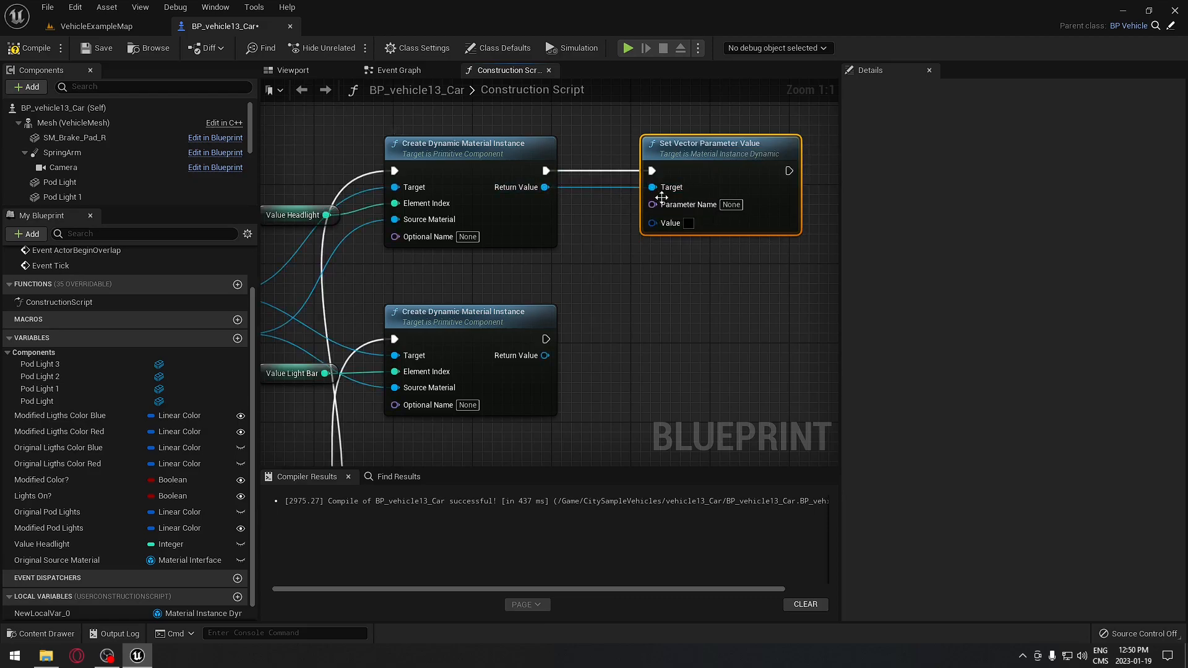
- Duplicate the Set Vector Parameter Value node and wire it to the lower Create node
key("ctrl+c")
key("ctrl+v")
left_click_drag(682, 257, 673, 332)
left_click_drag(545, 339, 652, 367)
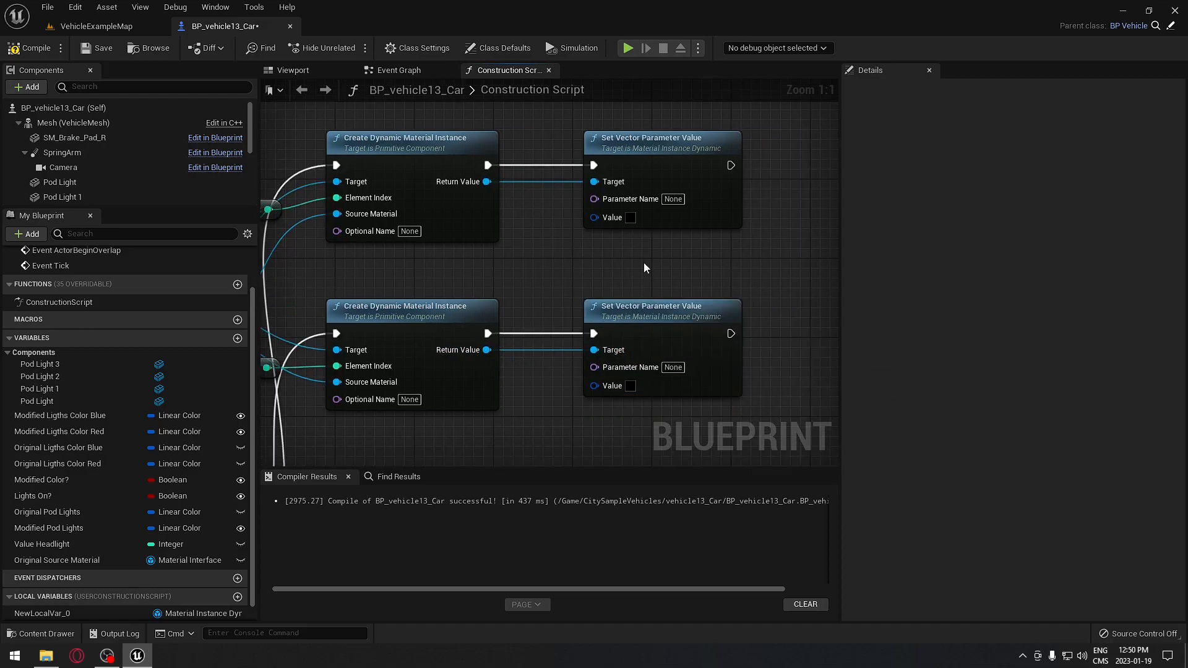
- Name both Set Vector Parameter Value parameters BlueColor
left_click(672, 198)
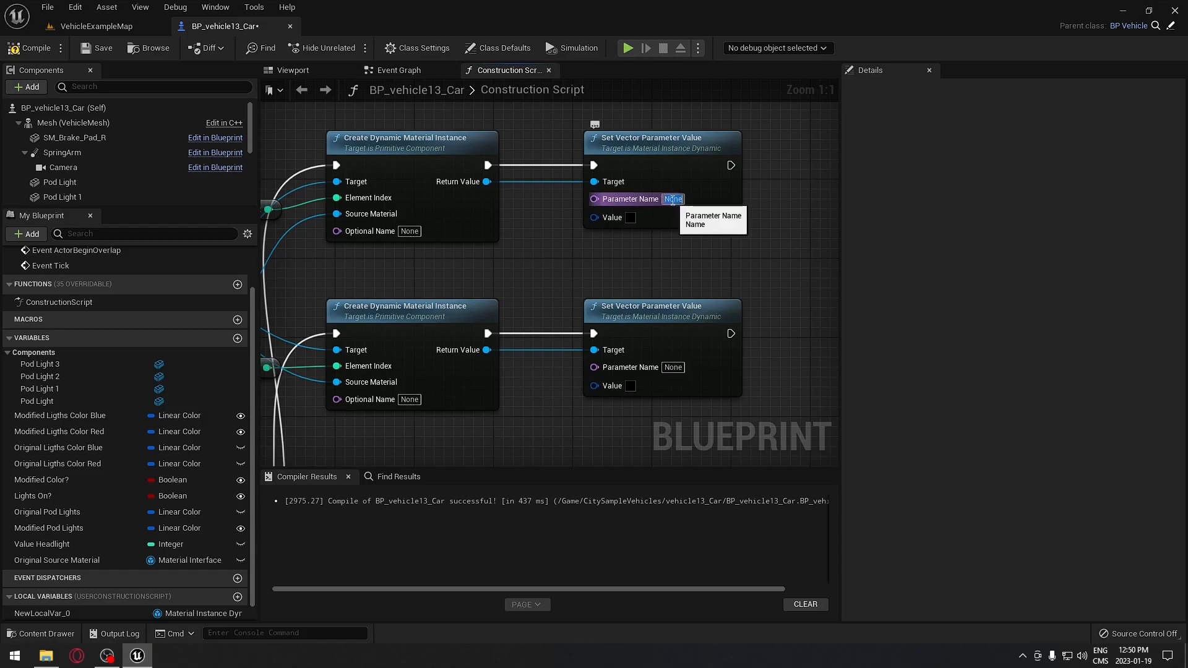
type("BlueColor")
key("Return")
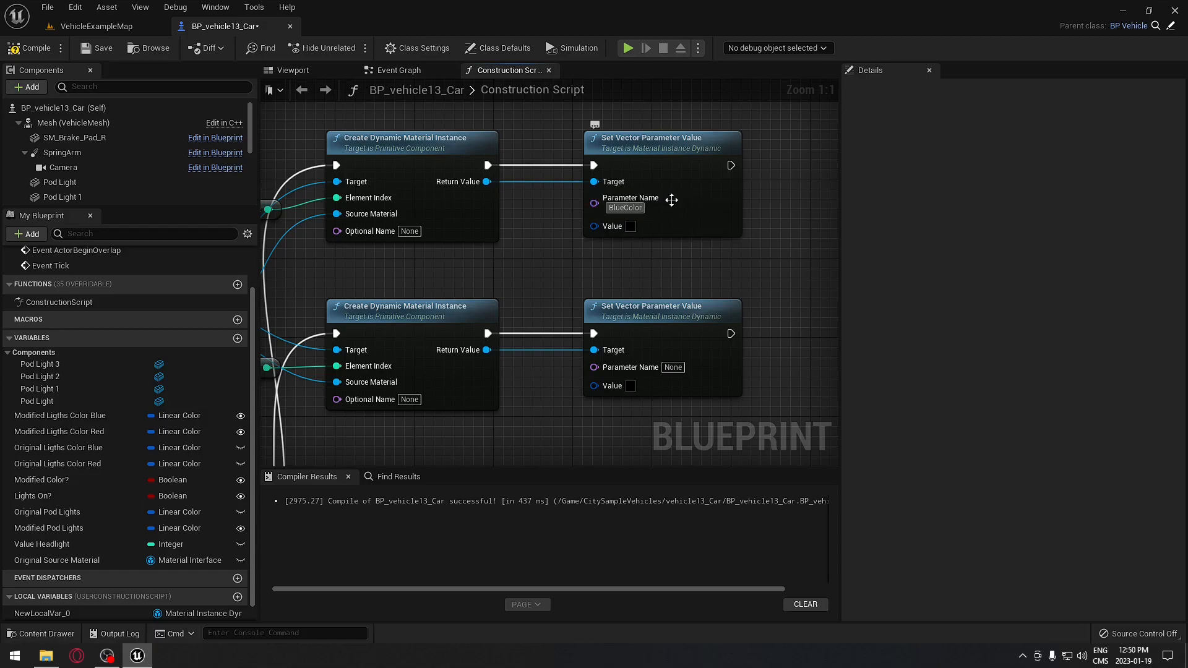
left_click(622, 208)
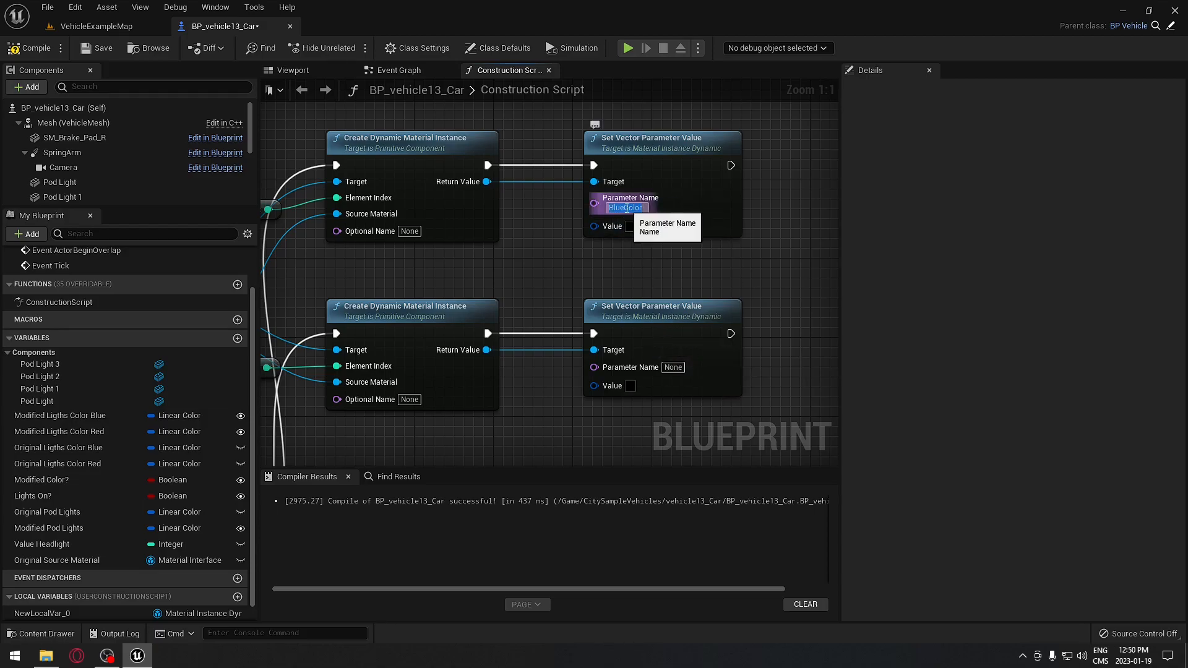
left_click(673, 368)
key("ctrl+v")
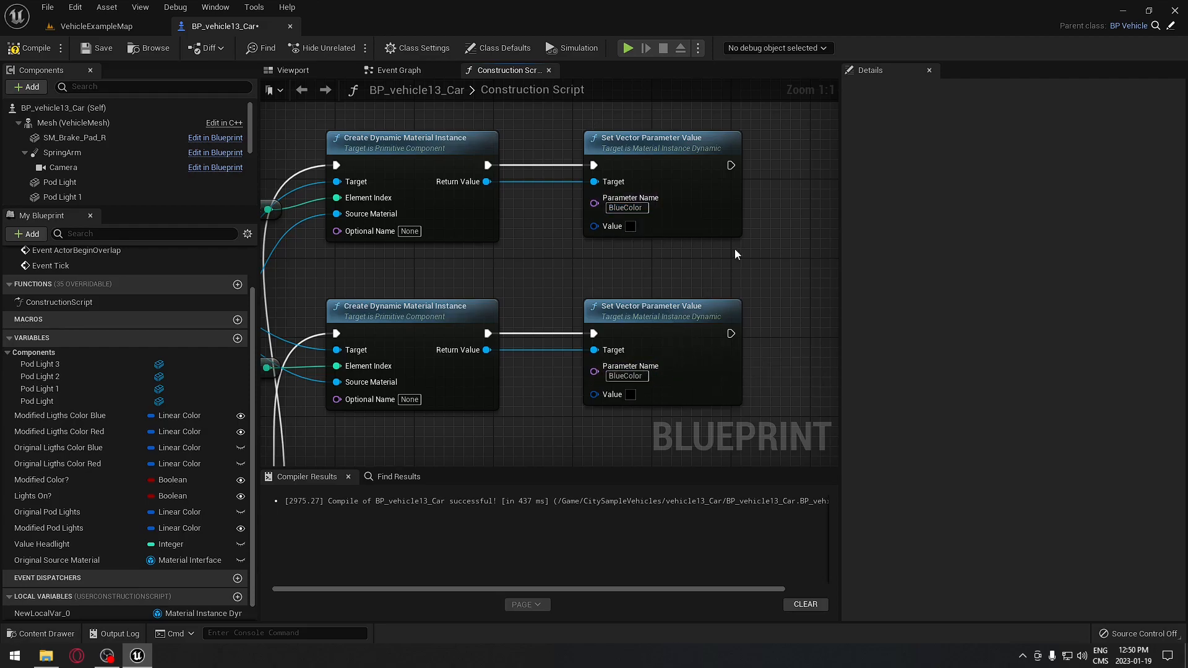
- Chain a second Set Vector node after each, on the same material instance, named RedColor
right_click_drag(733, 250, 542, 252)
left_click(514, 171)
key("ctrl+c")
key("ctrl+v")
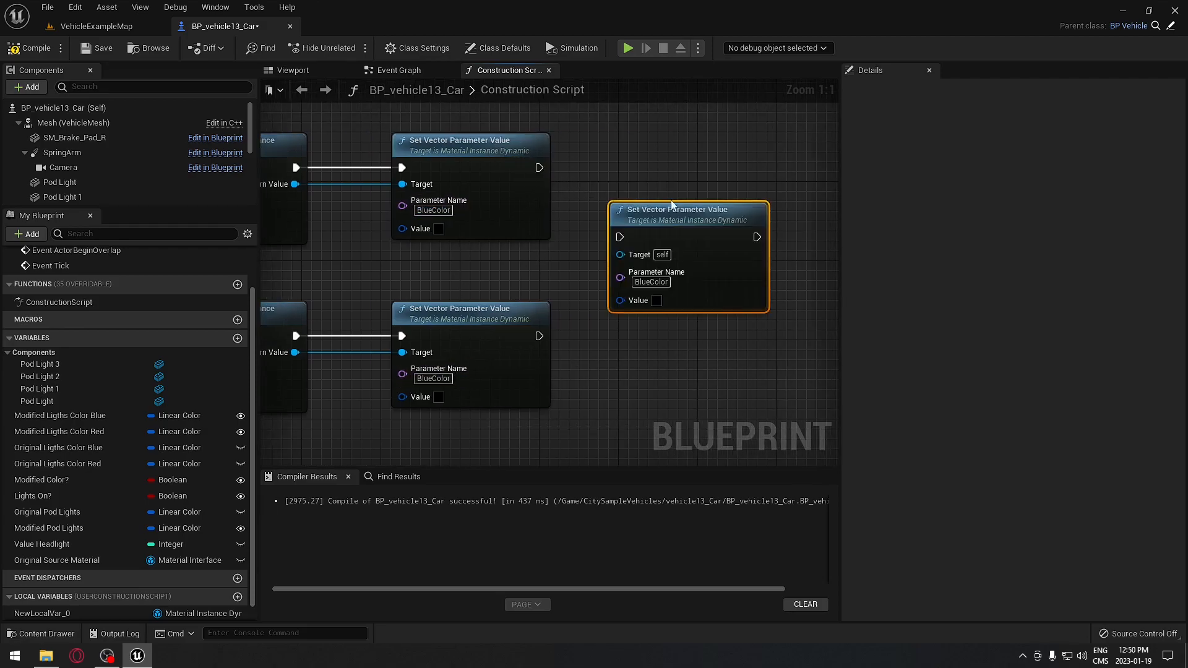
left_click_drag(670, 210, 677, 138)
key("ctrl+v")
left_click_drag(703, 381, 652, 309)
left_click_drag(539, 336, 627, 341)
left_click_drag(539, 167, 295, 184)
left_click_drag(296, 352, 630, 354)
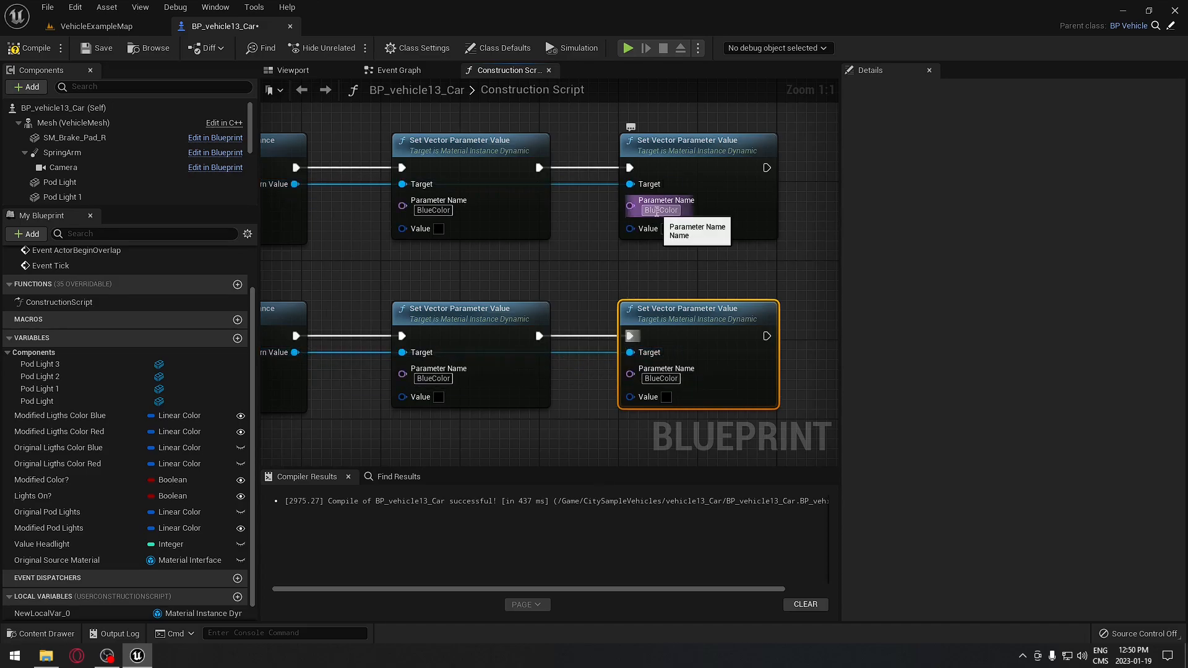
type("RedColor")
key("Return")
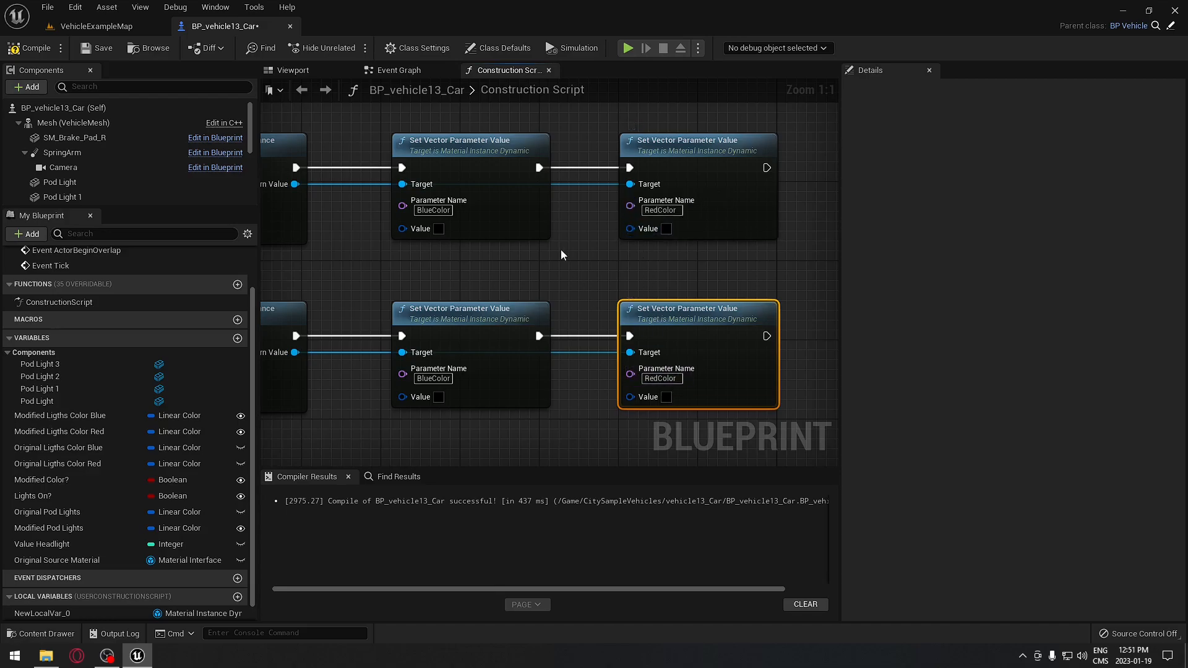
- Open the M_Orignial_Police material from the level and locate its BlueColor and RedColor parameters
left_click(96, 26)
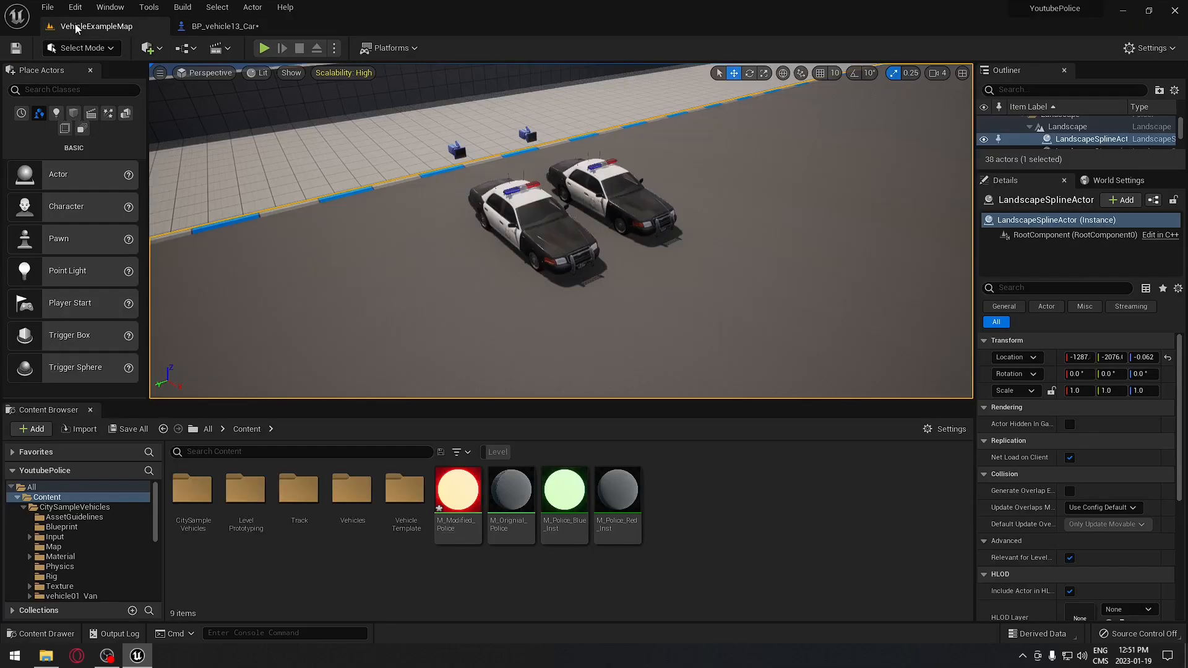
double_click(514, 500)
right_click_drag(495, 356, 832, 495)
right_click_drag(477, 451, 663, 278)
right_click_drag(711, 371, 661, 266)
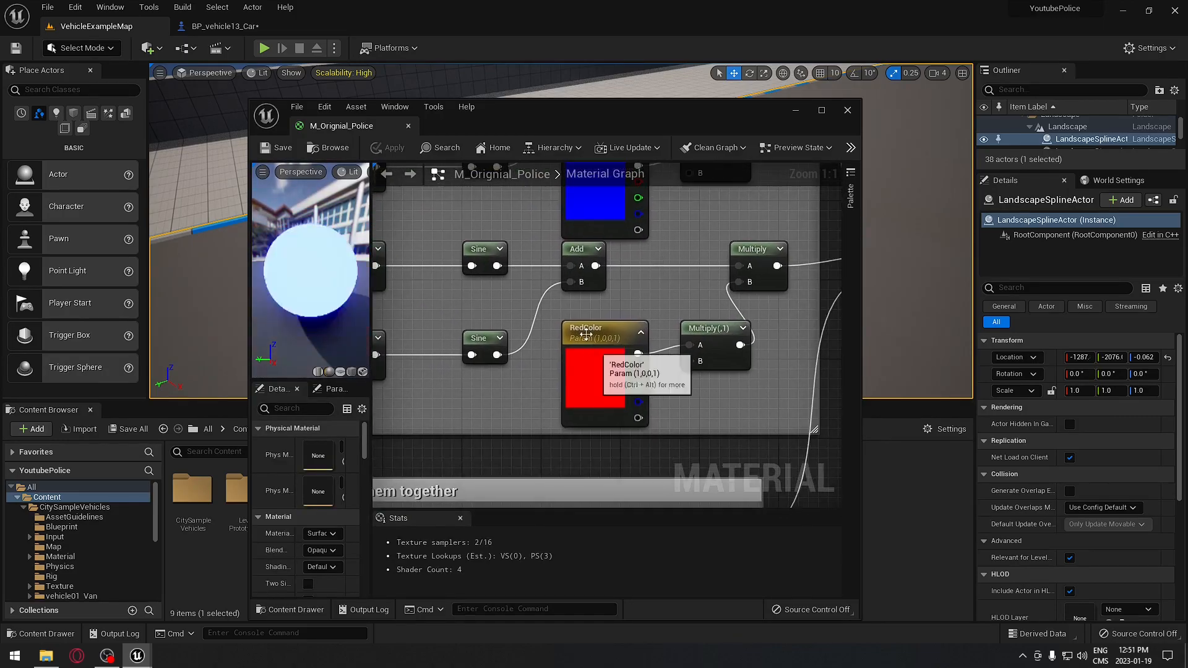
- Dock the material editor as a tab and return to the BP_vehicle13_Car blueprint
left_click(213, 26)
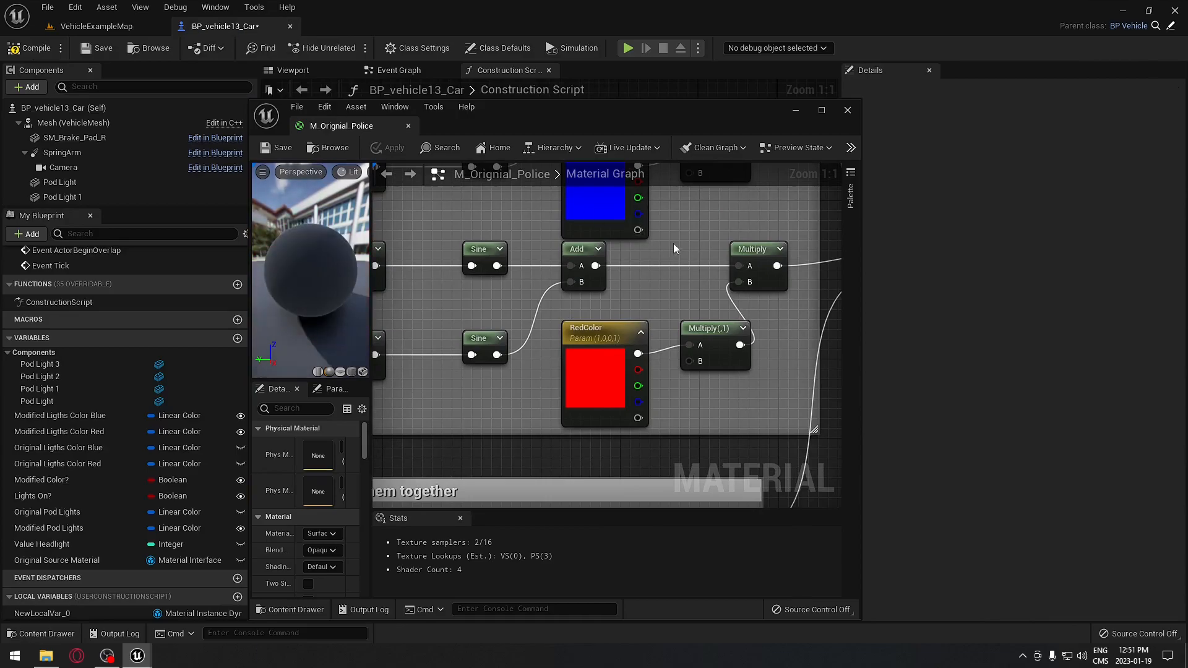
left_click_drag(341, 126, 337, 29)
left_click(239, 28)
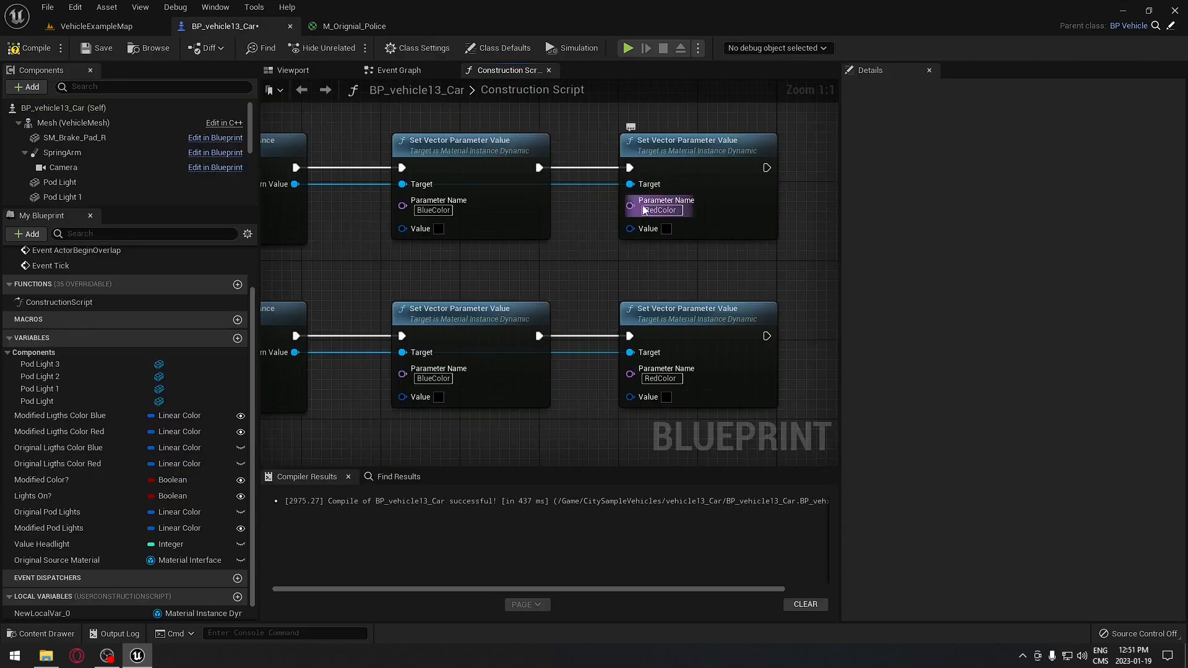
- Select the BlueColor, RedColor, getter and Create nodes and bring their Value pins into view
right_click_drag(555, 280, 586, 329)
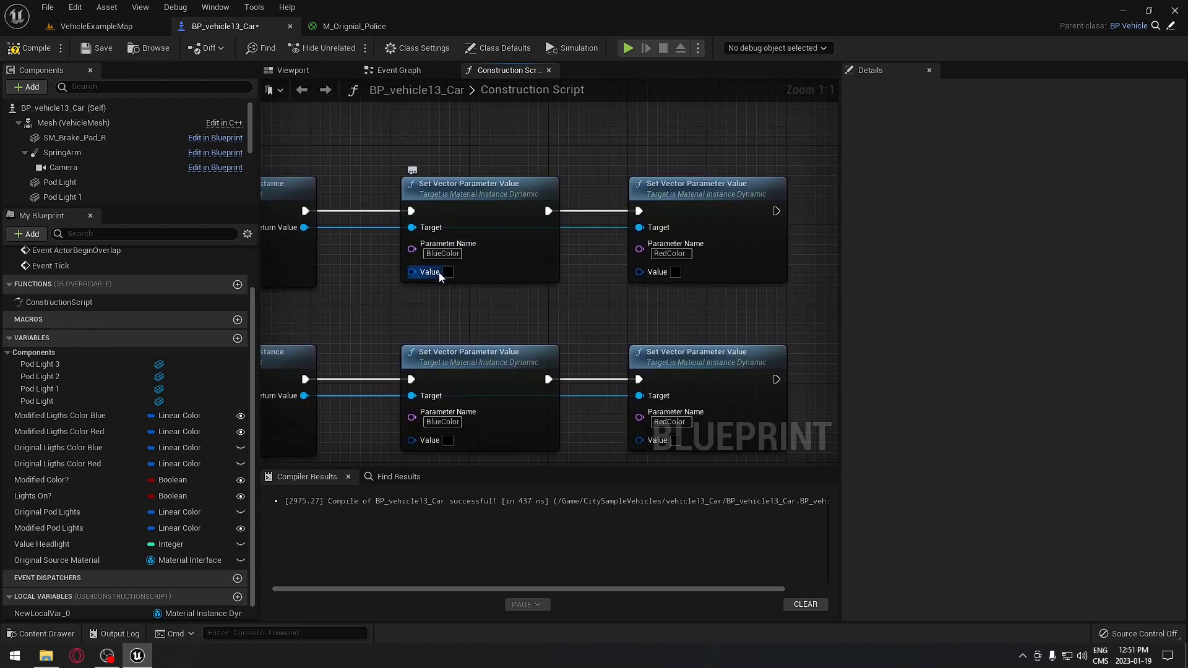
left_click_drag(364, 152, 512, 315)
right_click_drag(448, 321, 508, 237)
left_click_drag(485, 239, 566, 389)
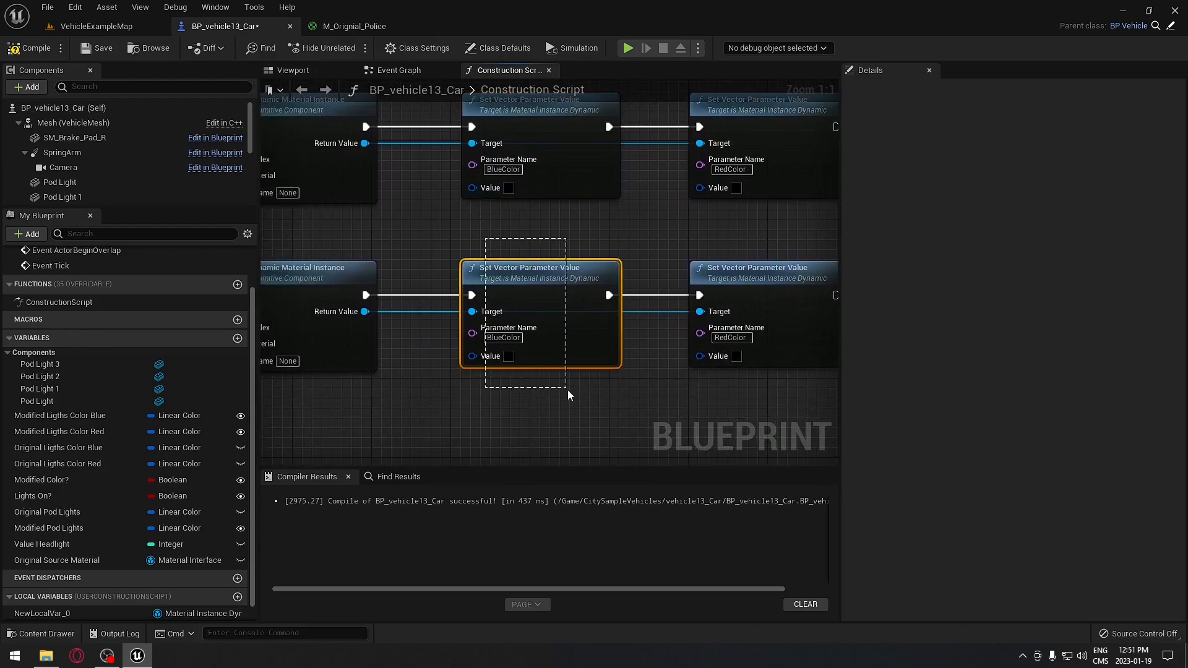
right_click_drag(567, 206, 614, 221)
left_click_drag(499, 198, 501, 200)
left_click(478, 338)
right_click_drag(697, 218, 275, 245)
left_click_drag(665, 180, 871, 268)
left_click_drag(631, 264, 750, 422)
right_click_drag(520, 241, 828, 250)
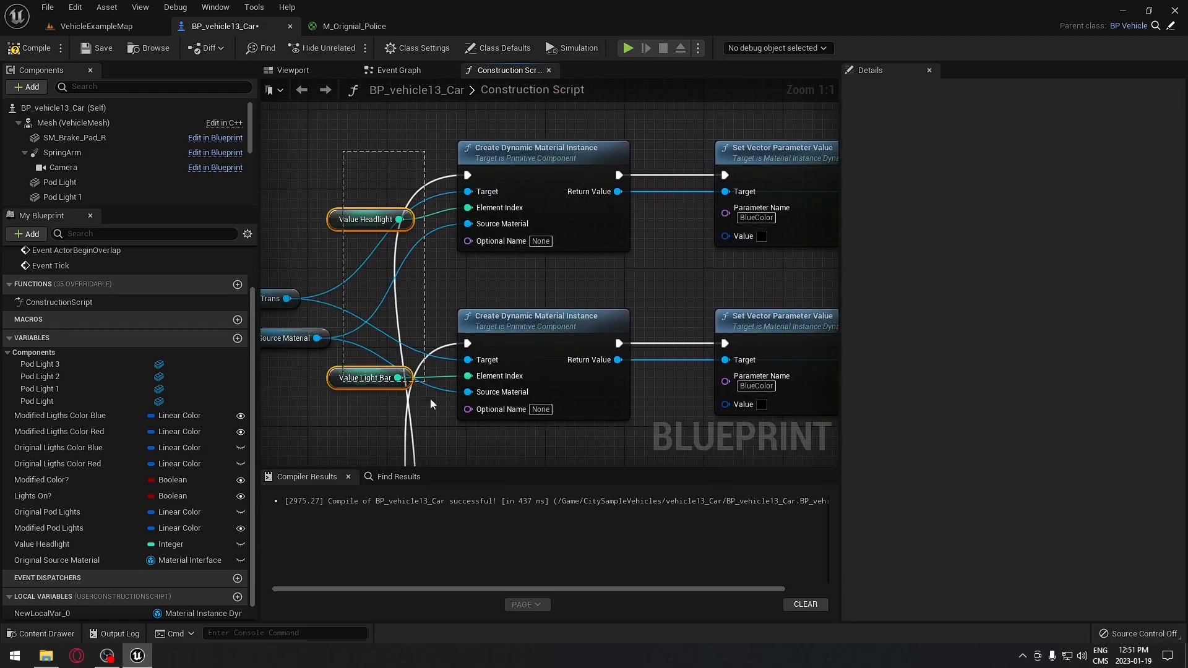
left_click(539, 410)
right_click_drag(679, 287, 391, 247)
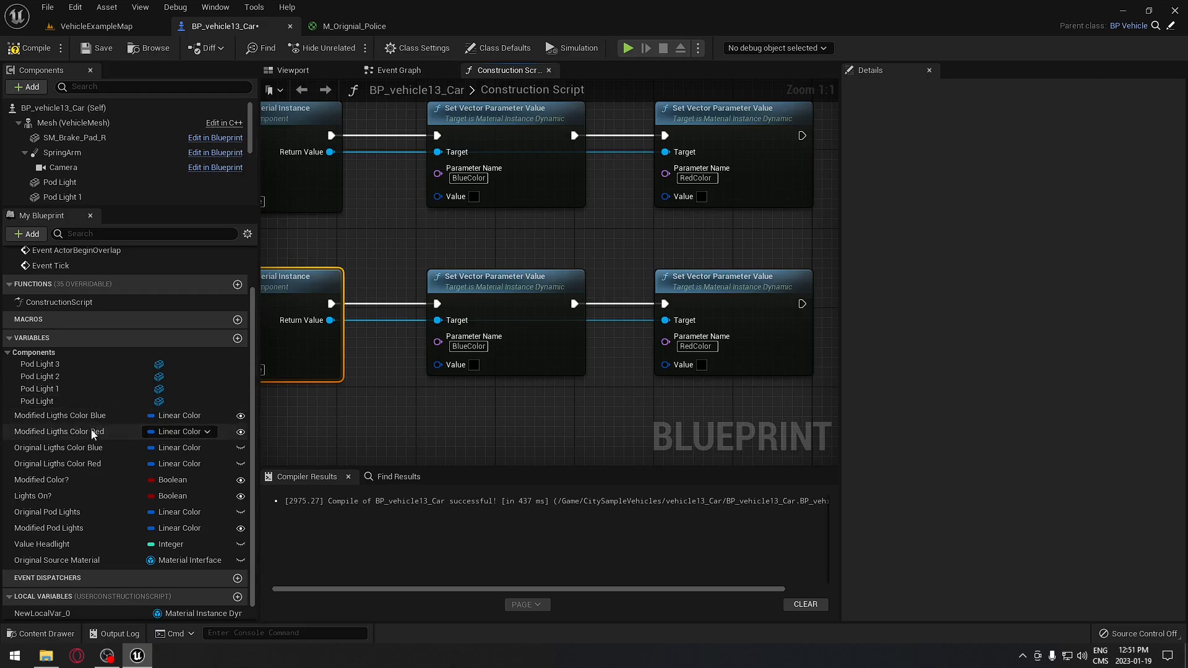
- Add an Original Ligths Color Blue getter feeding both BlueColor Value pins
left_click(77, 450)
left_click_drag(69, 452, 442, 201)
left_click(404, 258)
left_click_drag(411, 249, 438, 364)
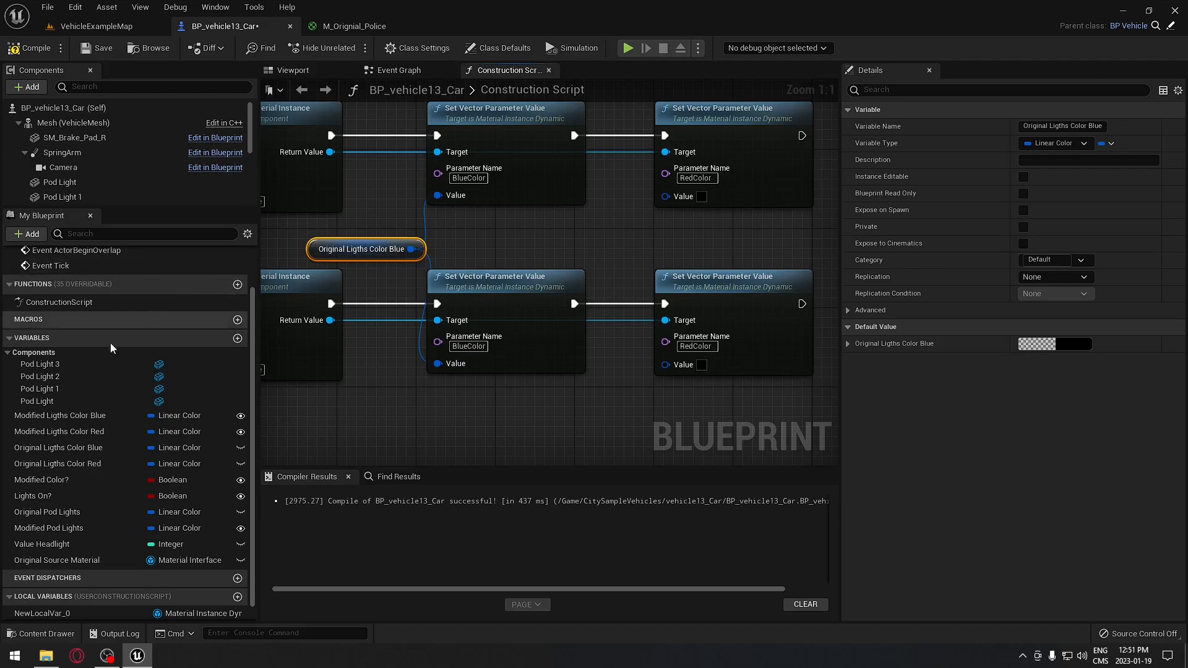
- Add an Original Ligths Color Red getter feeding both RedColor Value pins, and save the blueprint
left_click(113, 462)
left_click_drag(113, 456, 552, 256)
left_click(637, 255)
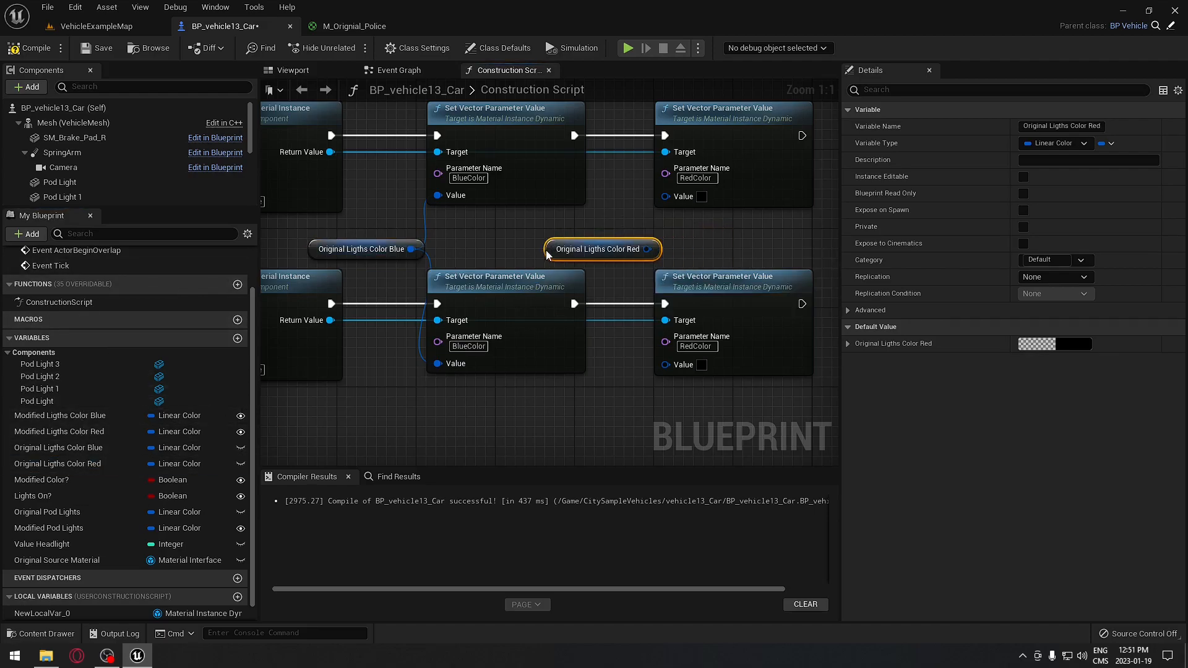
left_click_drag(647, 249, 665, 364)
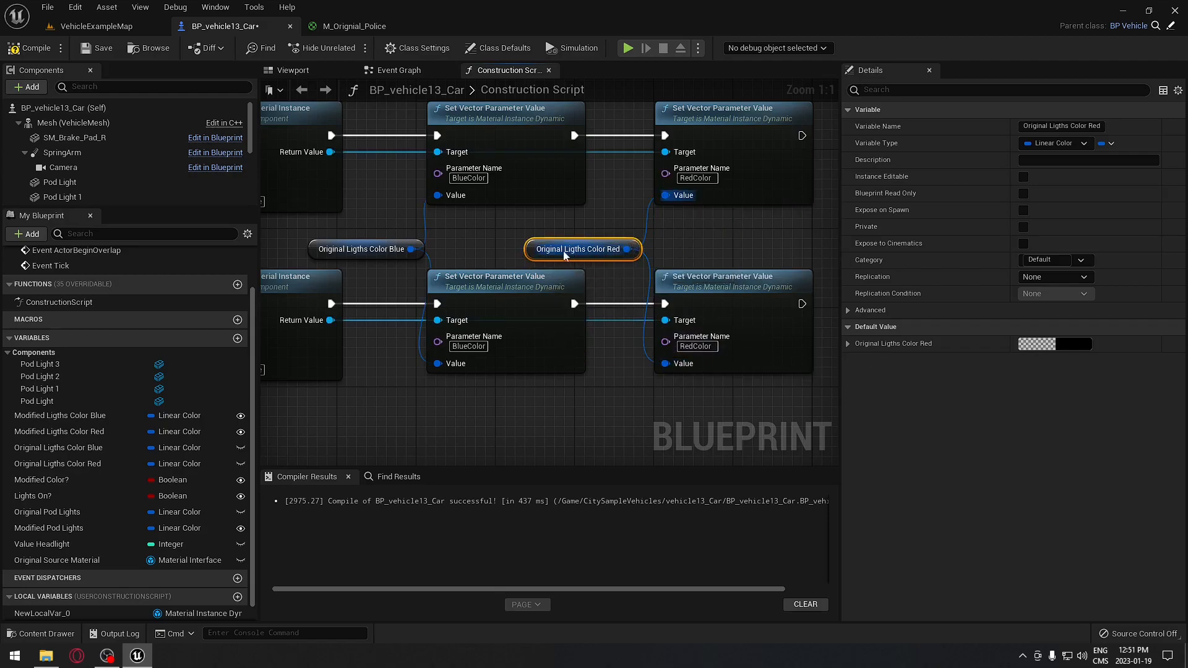
key("ctrl+s")
right_click_drag(371, 244, 549, 255)
right_click_drag(358, 387, 500, 302)
scroll(500, 302, "down", 2)
right_click_drag(584, 395, 564, 420)
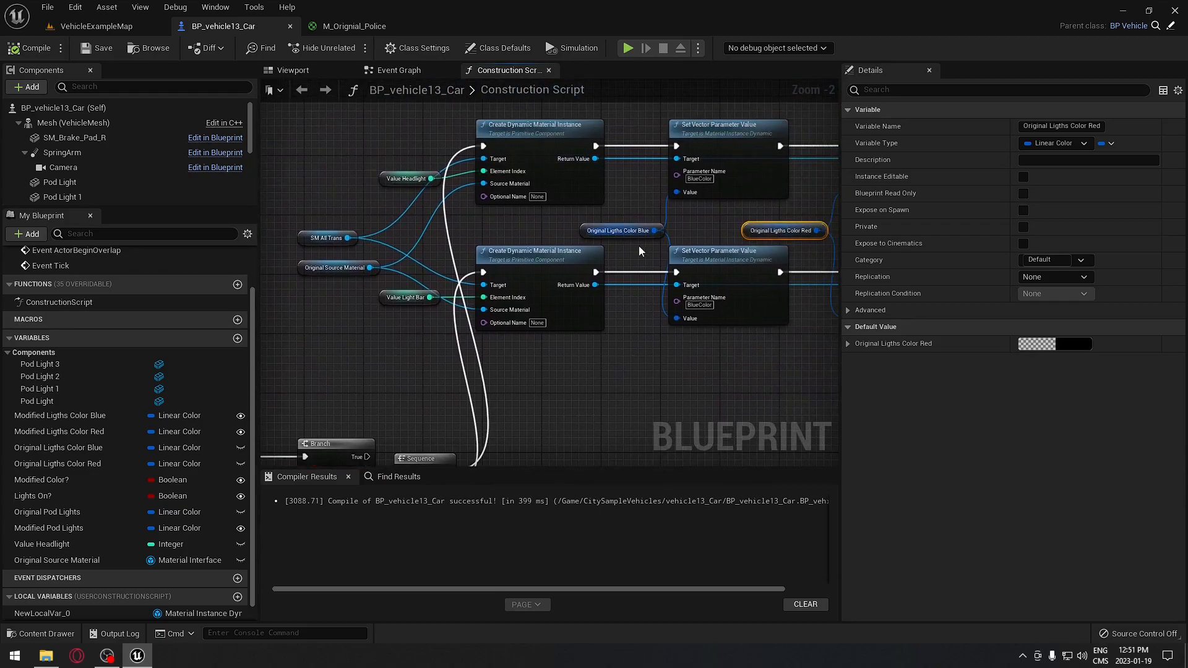
right_click_drag(473, 239, 375, 236)
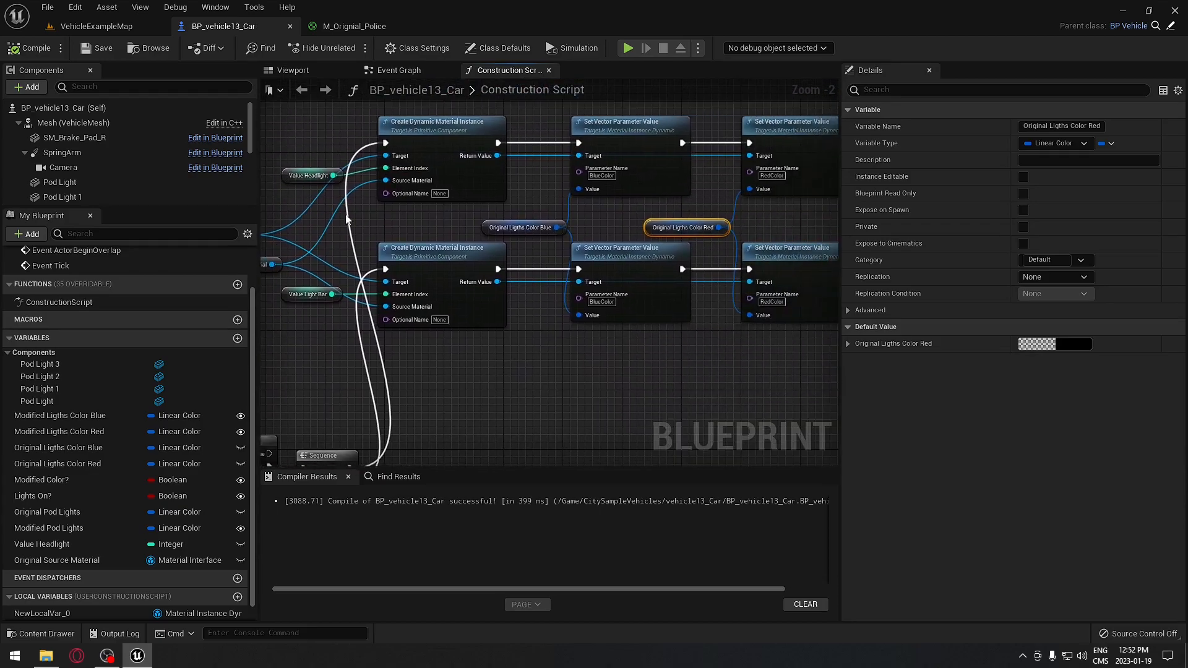
left_click(102, 32)
- Select the police car, fly closer, and turn off Modified Color?
left_click(492, 264)
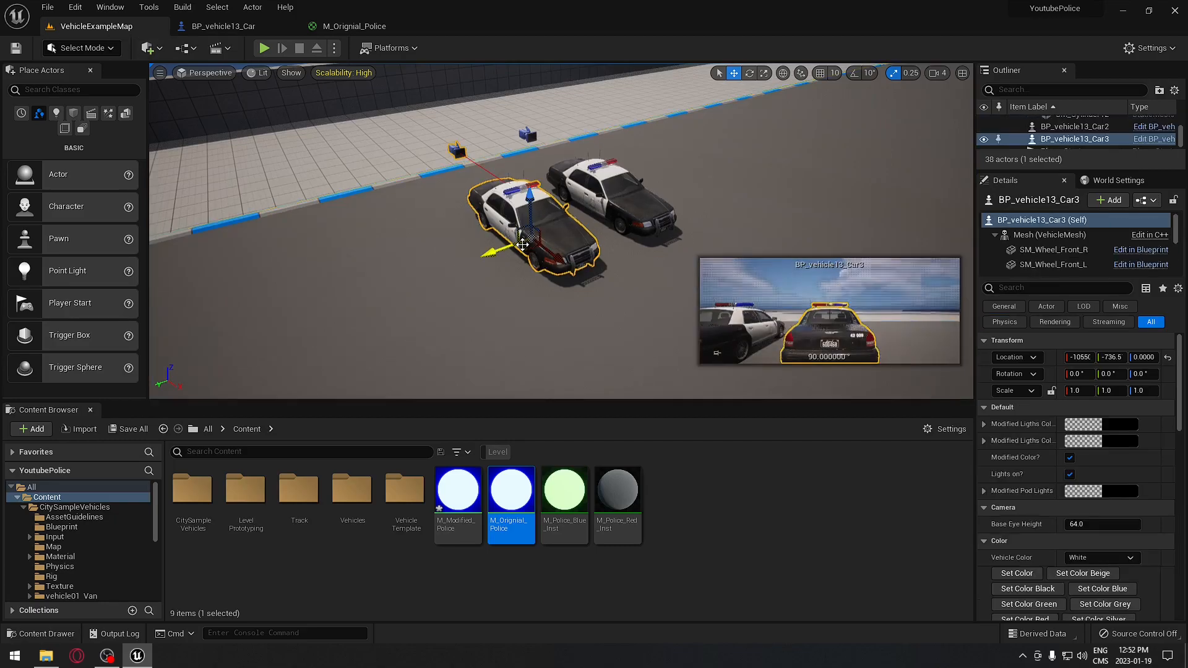
key("w")
right_click_drag(570, 300, 575, 271)
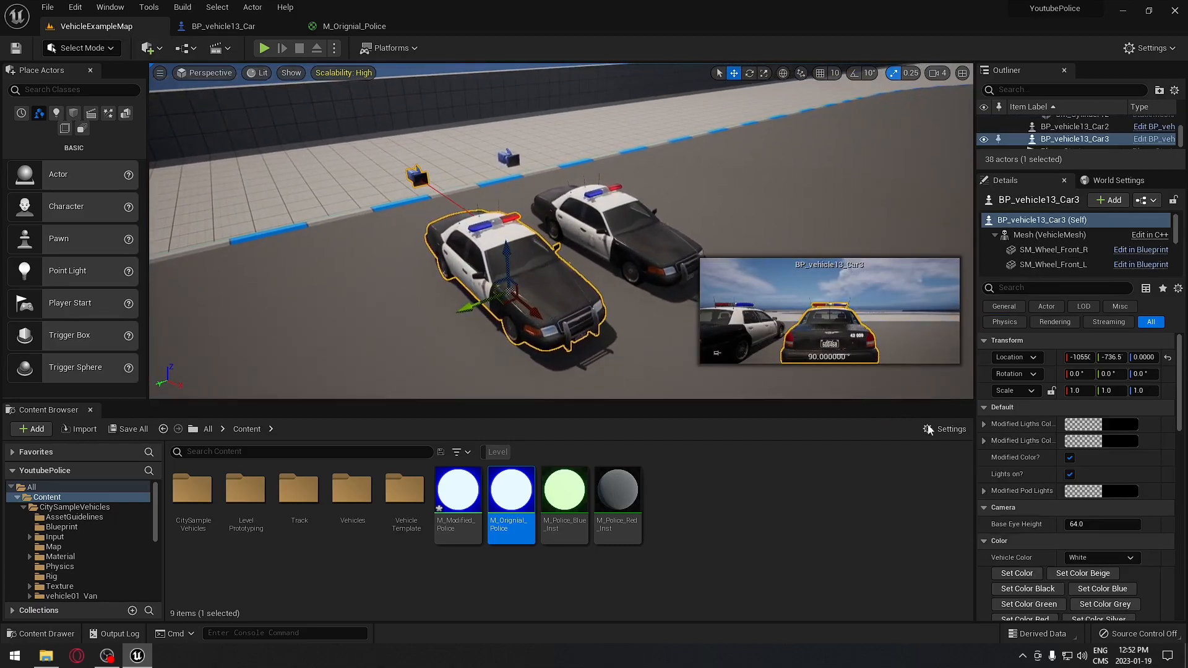
left_click(1073, 464)
mouse_move(625, 272)
right_mouse_down()
mouse_move(622, 310)
mouse_move(623, 276)
right_mouse_up()
key("w")
right_click_drag(550, 341, 550, 340)
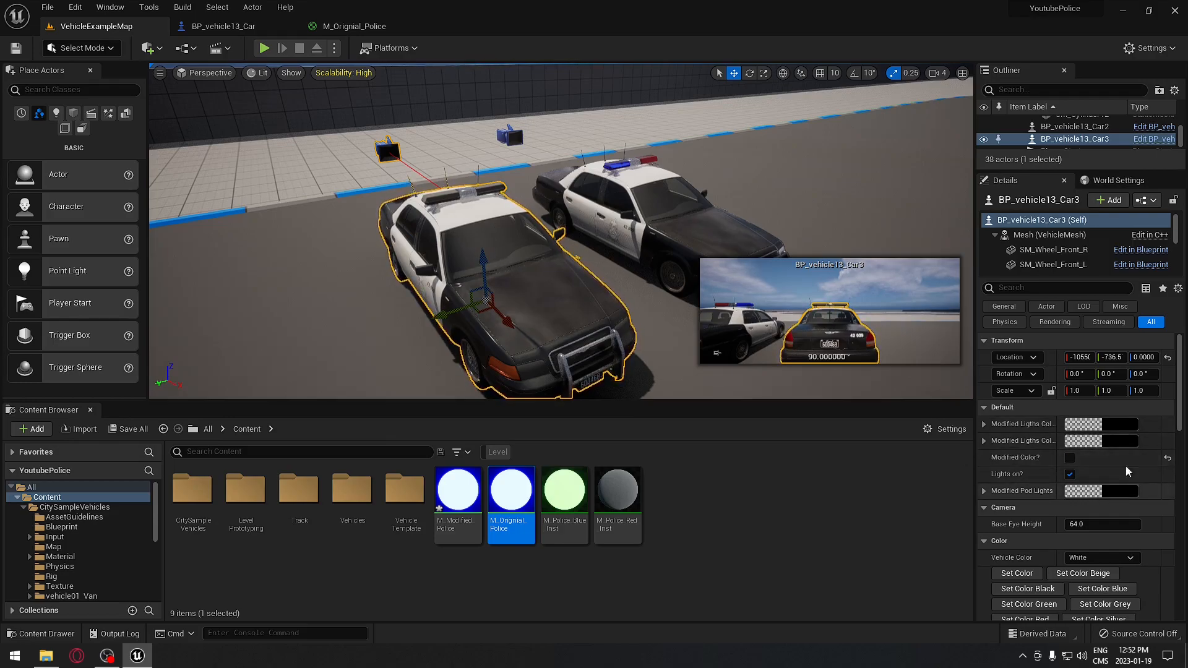
- Set Modified Lights Color Blue to a fully bright blue
left_click(1131, 427)
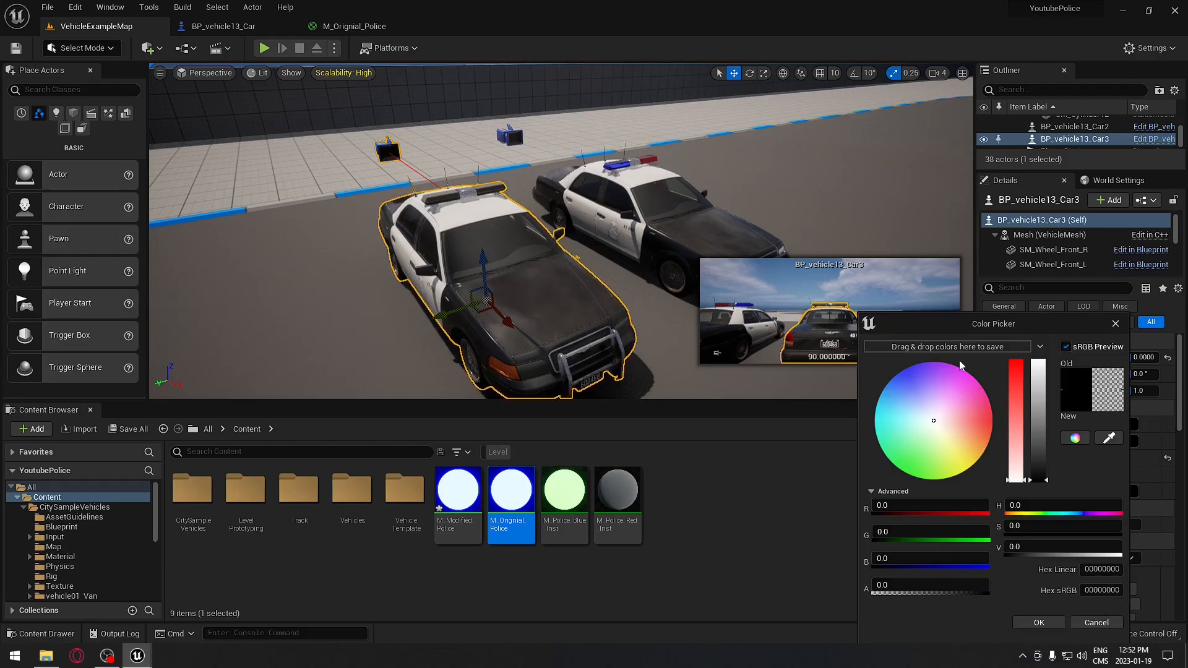
left_click(1116, 324)
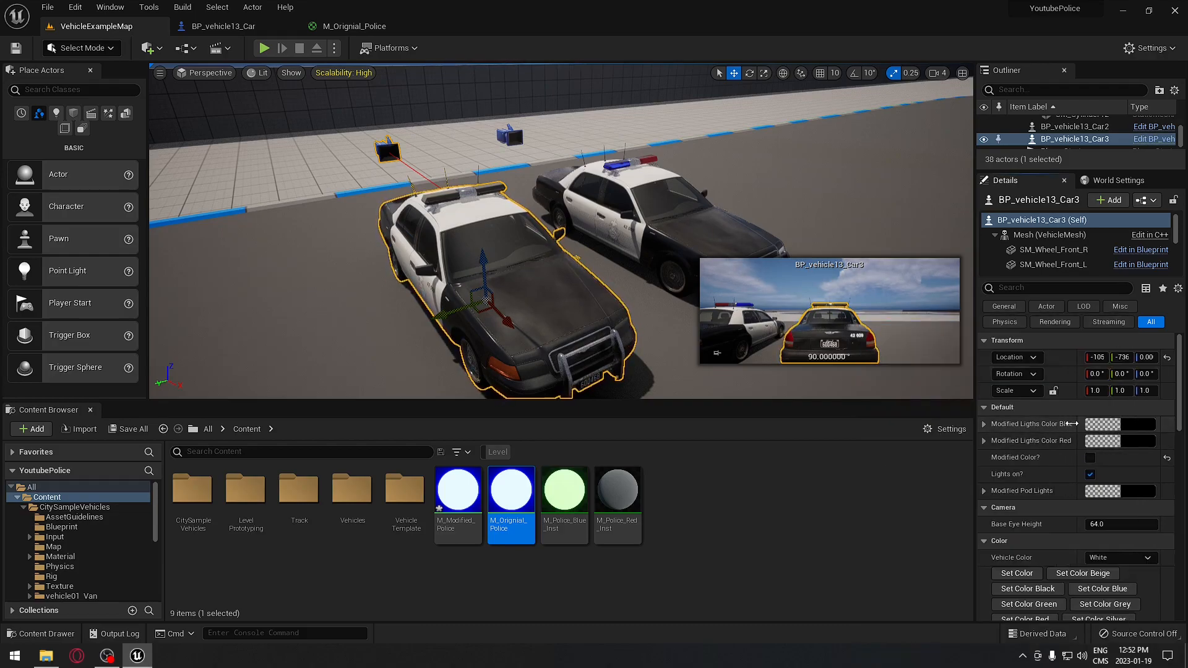
left_click(1105, 424)
left_click_drag(888, 390, 871, 368)
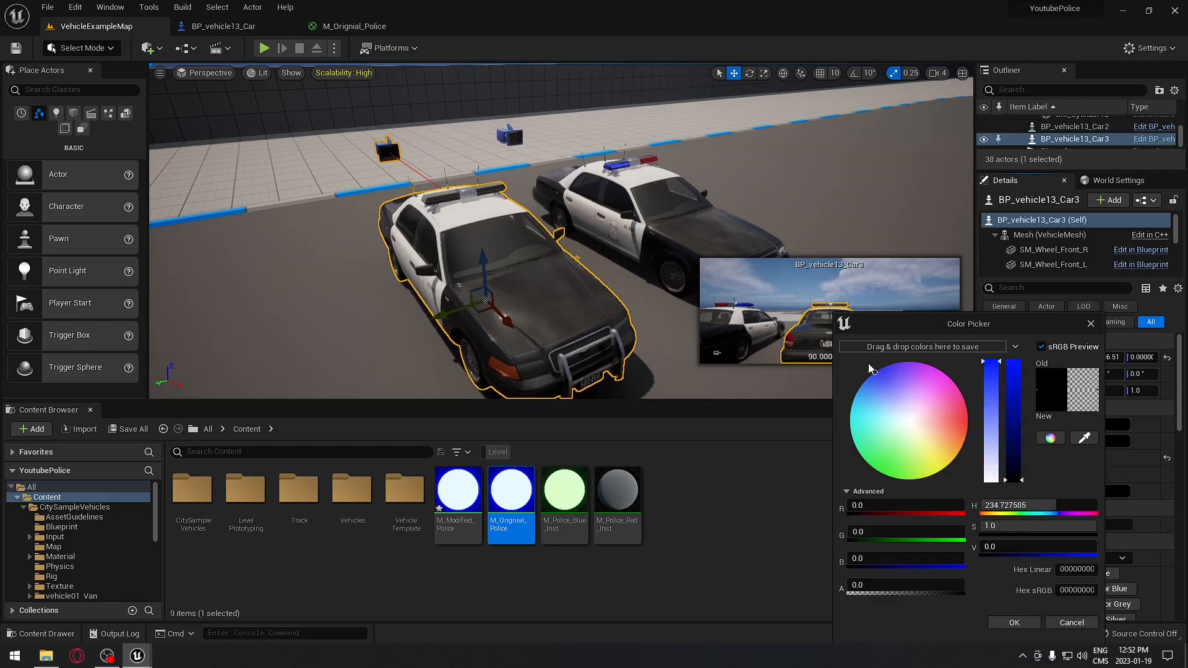
left_click_drag(1016, 416, 1014, 352)
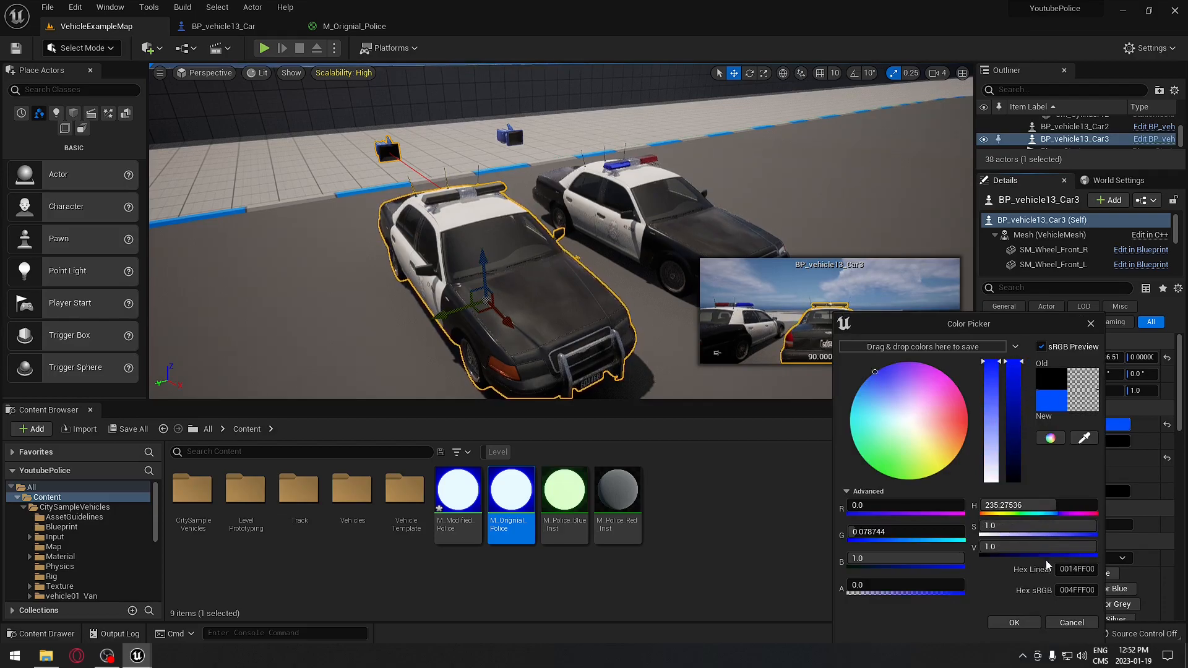
left_click(1014, 622)
- Set Modified Lights Color Red to bright red, previewing with Modified Color? toggled on then off
left_click(1105, 443)
mouse_move(927, 433)
left_mouse_down()
mouse_move(978, 431)
mouse_move(1010, 364)
left_mouse_up()
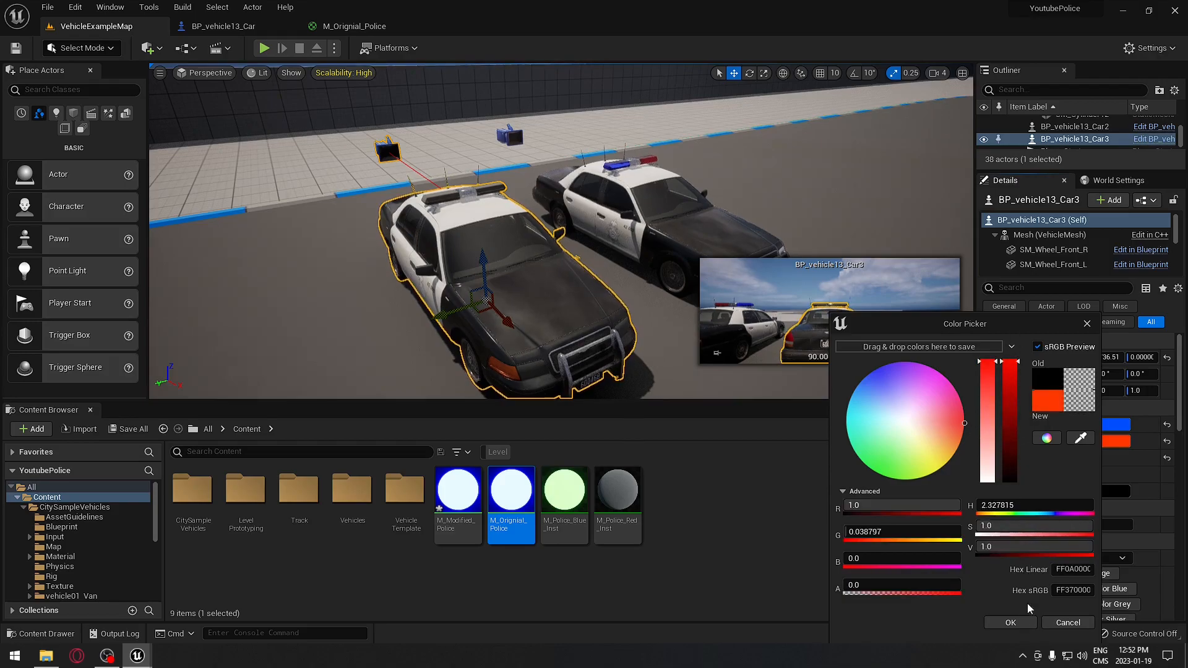
left_click(1010, 622)
left_click(1063, 458)
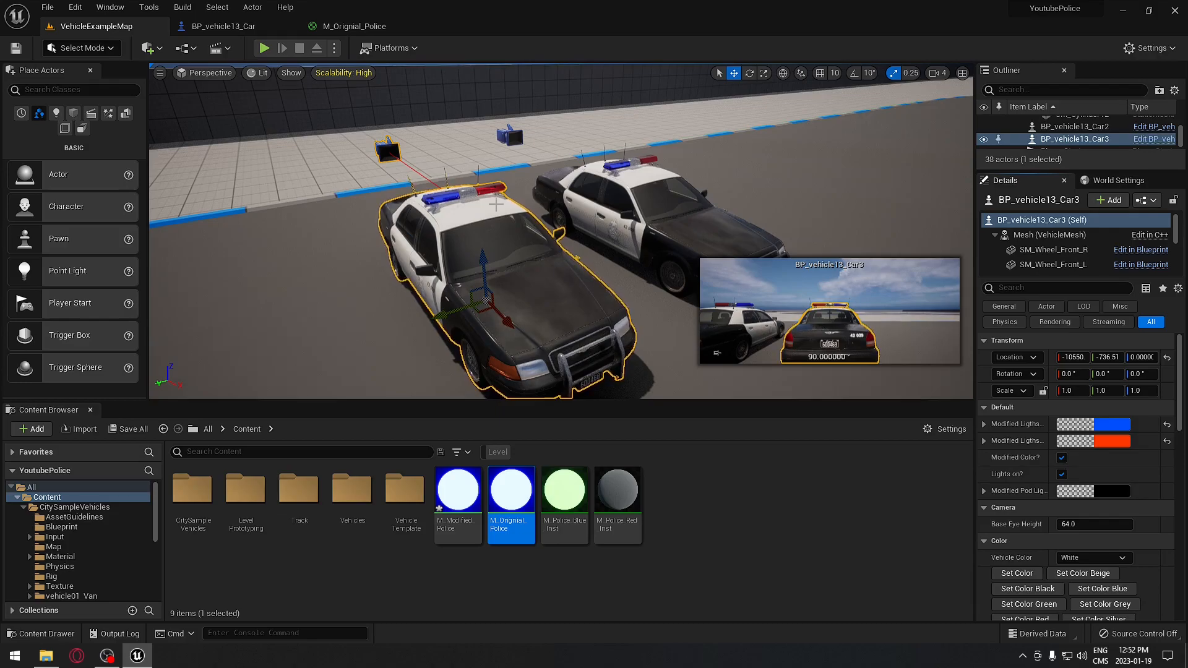
left_click(1062, 458)
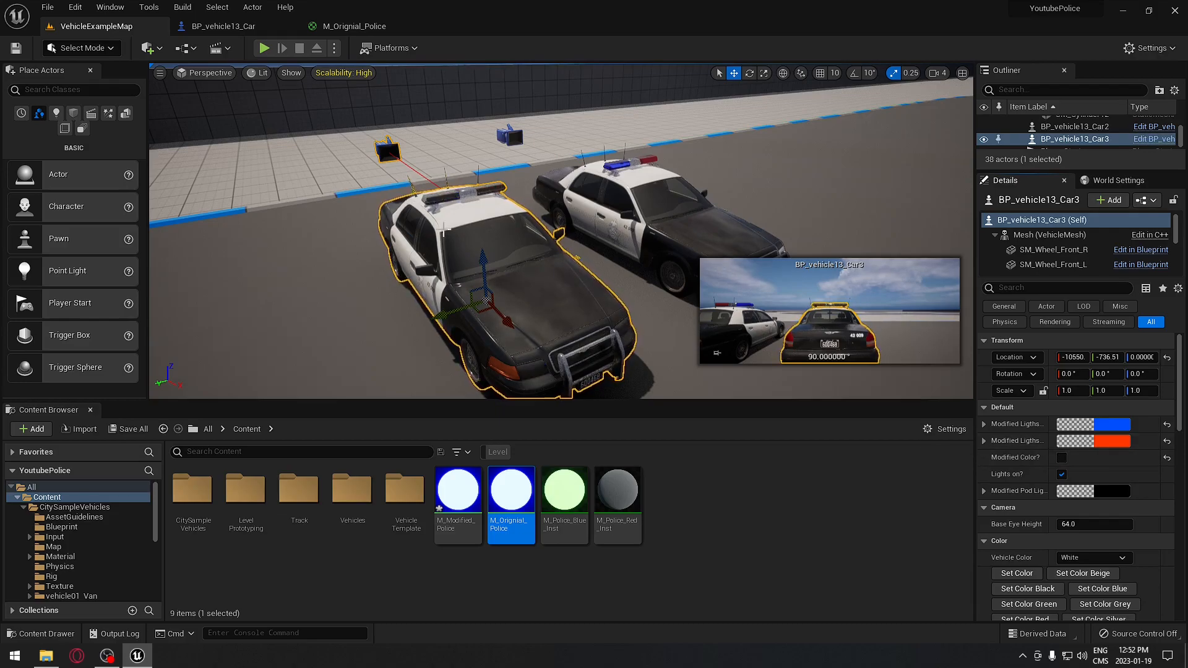
- Set the Modified Pod Lights colour to saturated bright red
left_click(1112, 493)
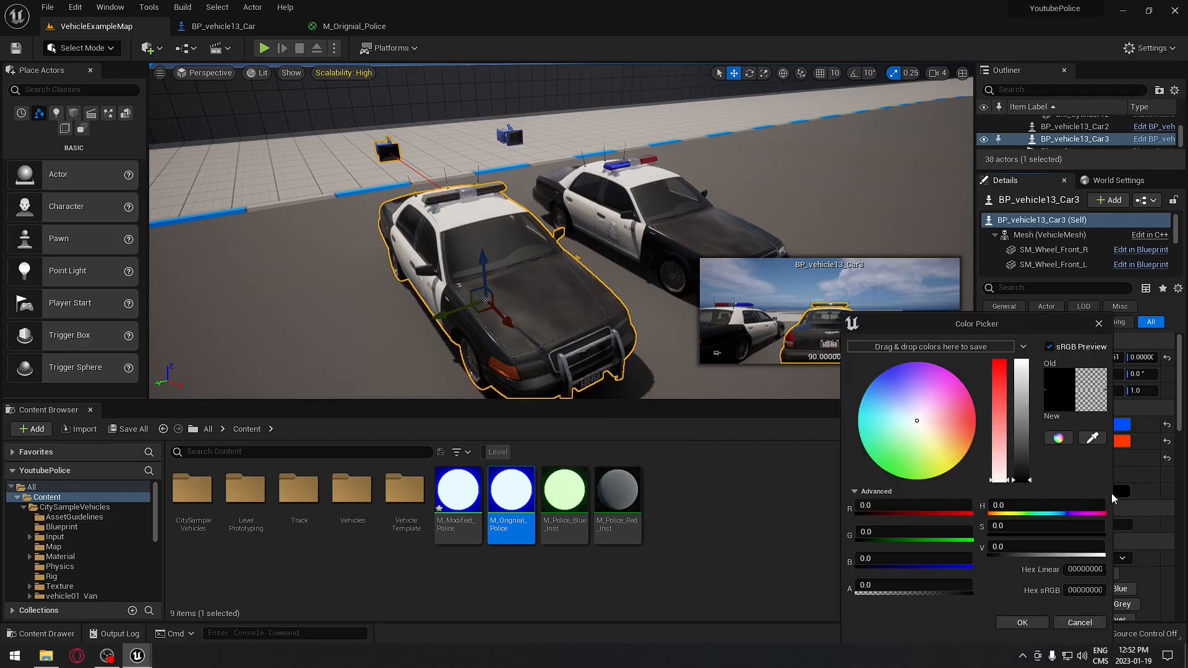
left_click_drag(1004, 455, 1000, 360)
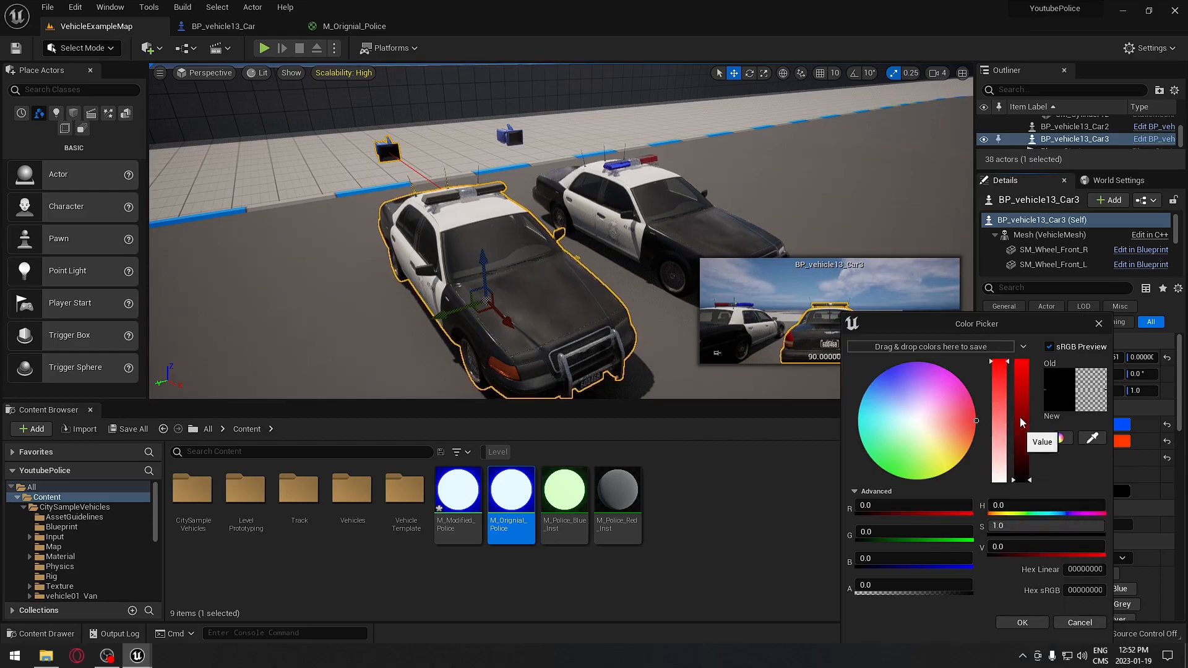
left_click_drag(1022, 478, 1022, 332)
left_click(1011, 625)
right_click_drag(618, 353, 594, 367)
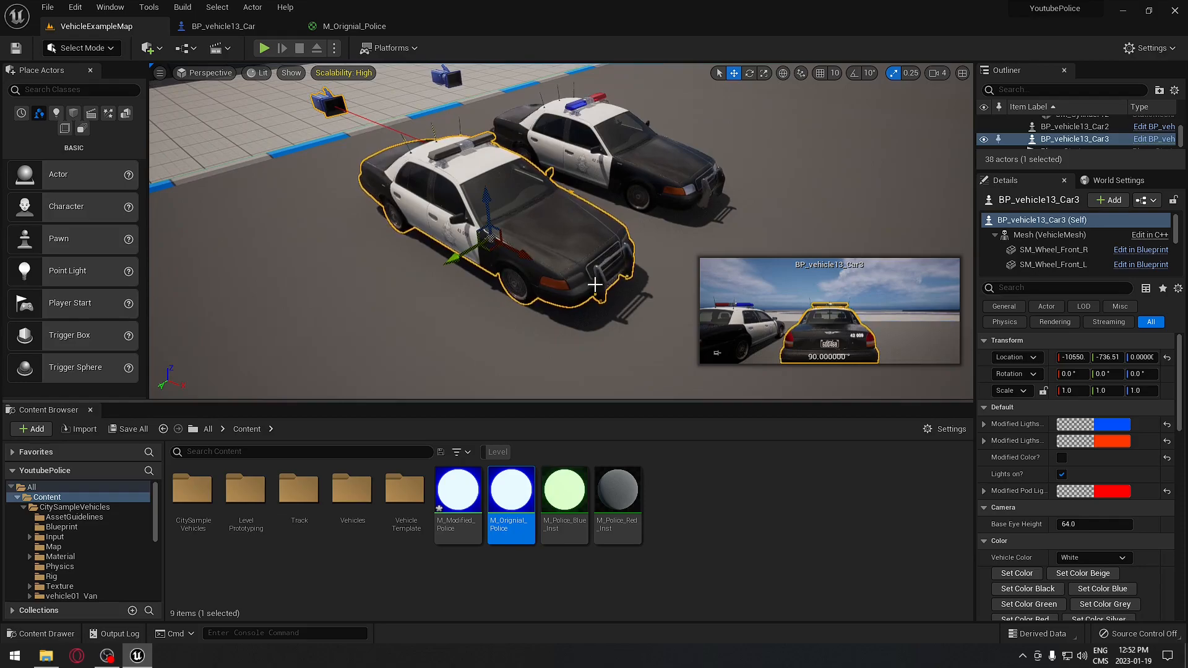
right_click_drag(647, 324, 630, 320)
right_click(647, 324)
- Return to the BP_vehicle13_Car Construction Script and pan to the Branch and Sequence nodes
type("d")
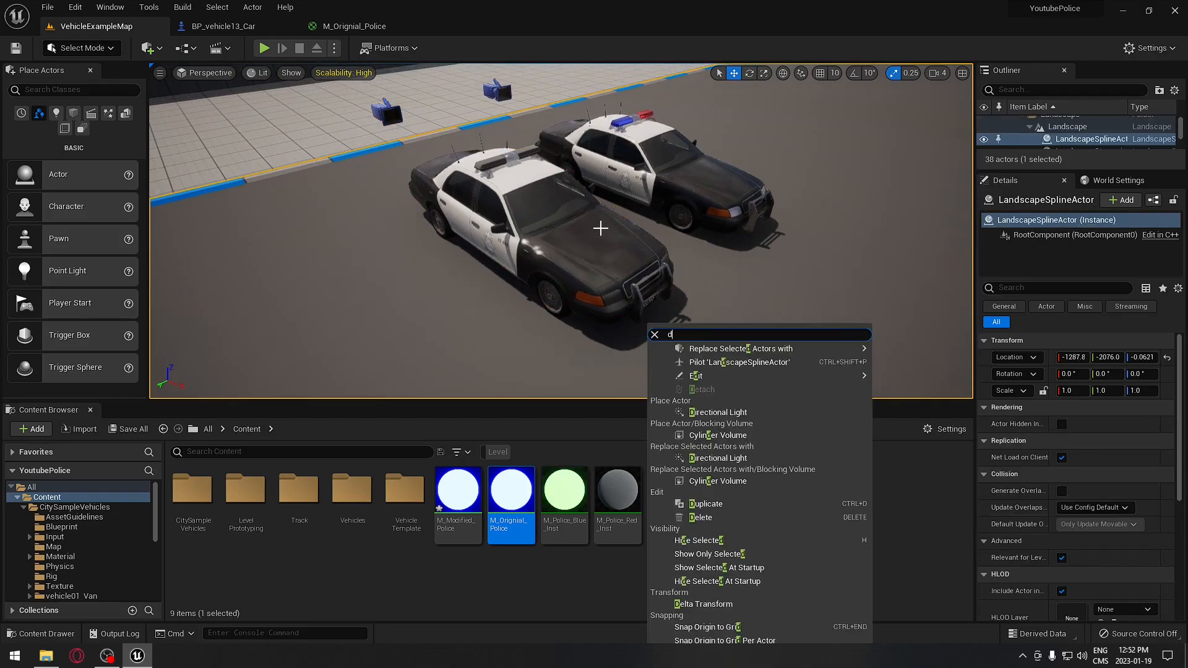
left_click(235, 27)
right_click_drag(363, 154, 397, 184)
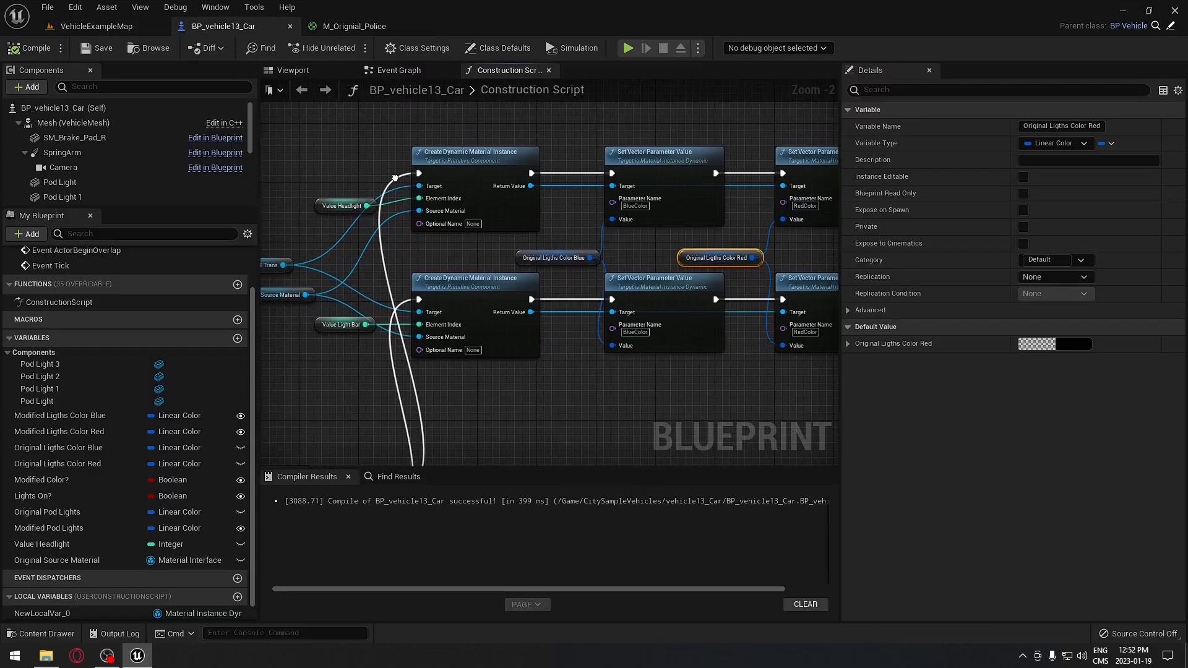
right_click_drag(542, 405, 521, 370)
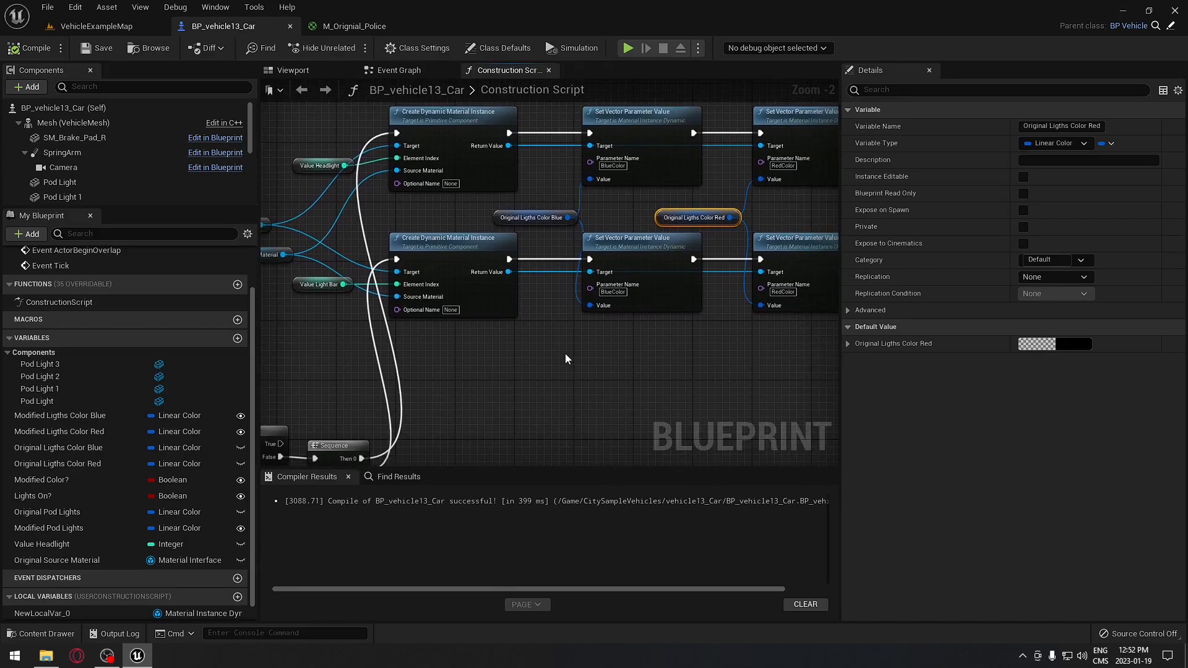
right_click_drag(557, 382, 734, 274)
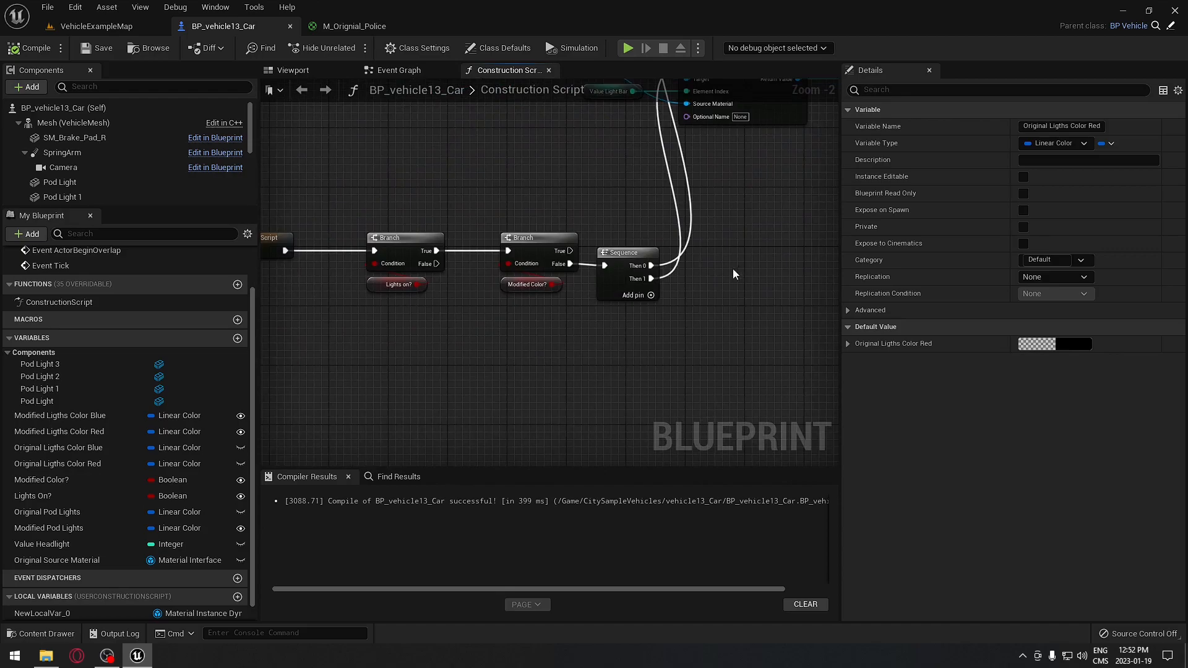
right_click_drag(627, 206, 608, 266)
right_click_drag(713, 348, 675, 292)
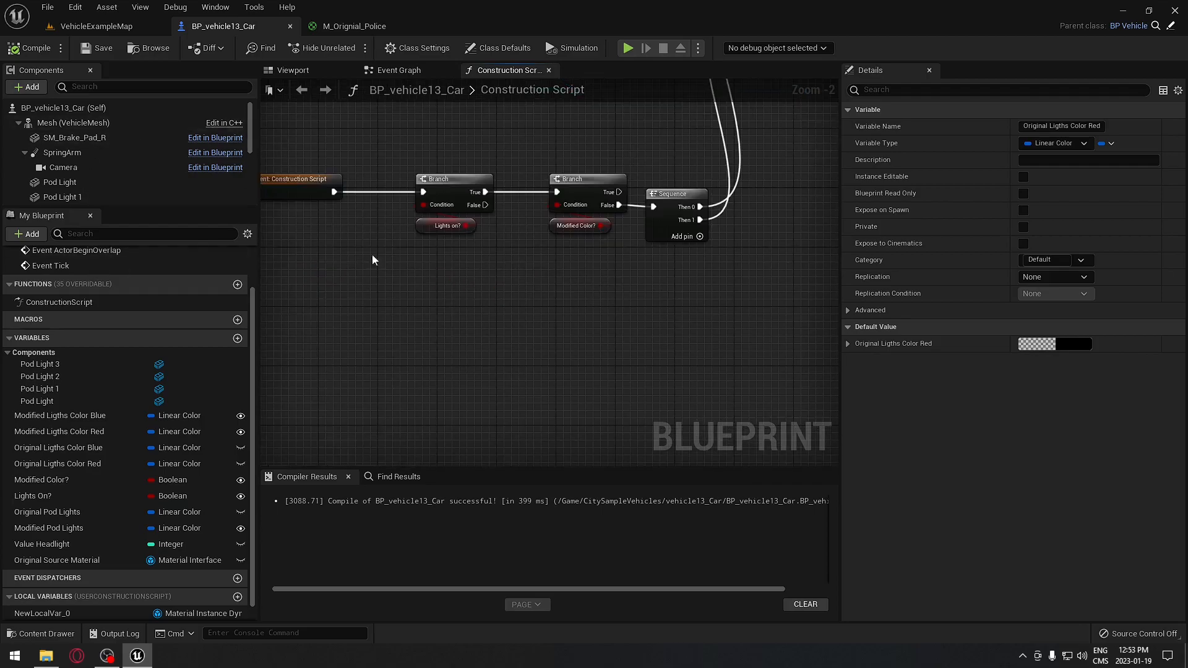
right_click_drag(507, 310, 420, 309)
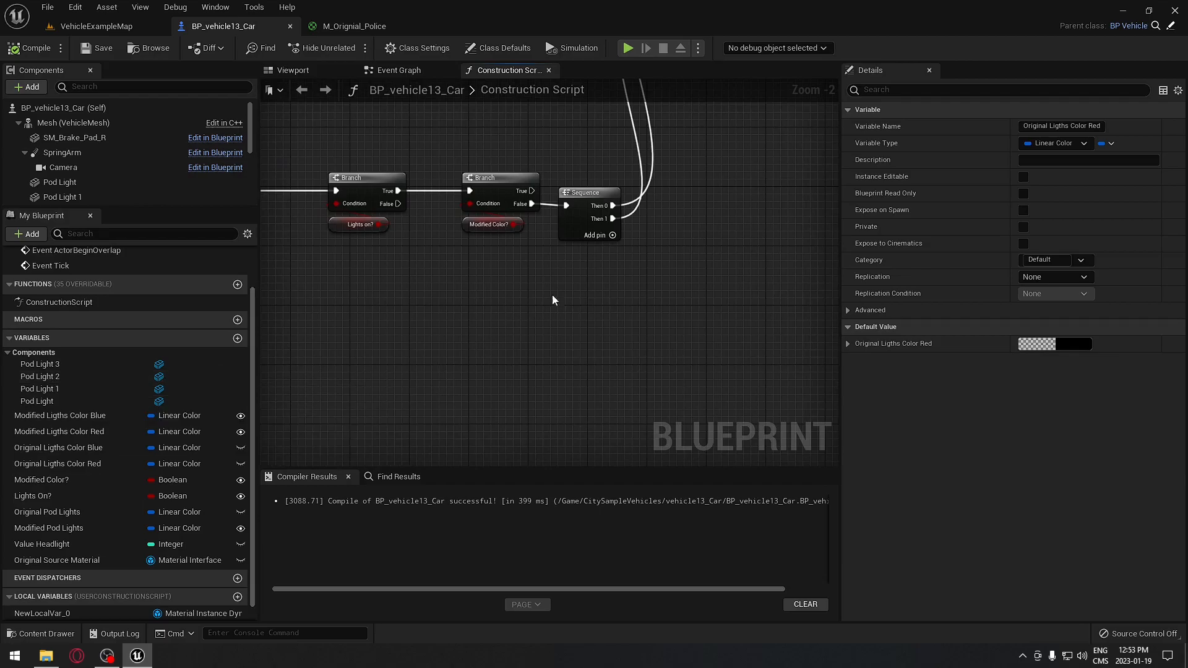
- Zoom out and box-select the material instance and colour variable nodes
right_click_drag(584, 260, 418, 422)
right_click_drag(608, 294, 592, 391)
scroll(592, 391, "down", 2)
left_click_drag(533, 178, 760, 428)
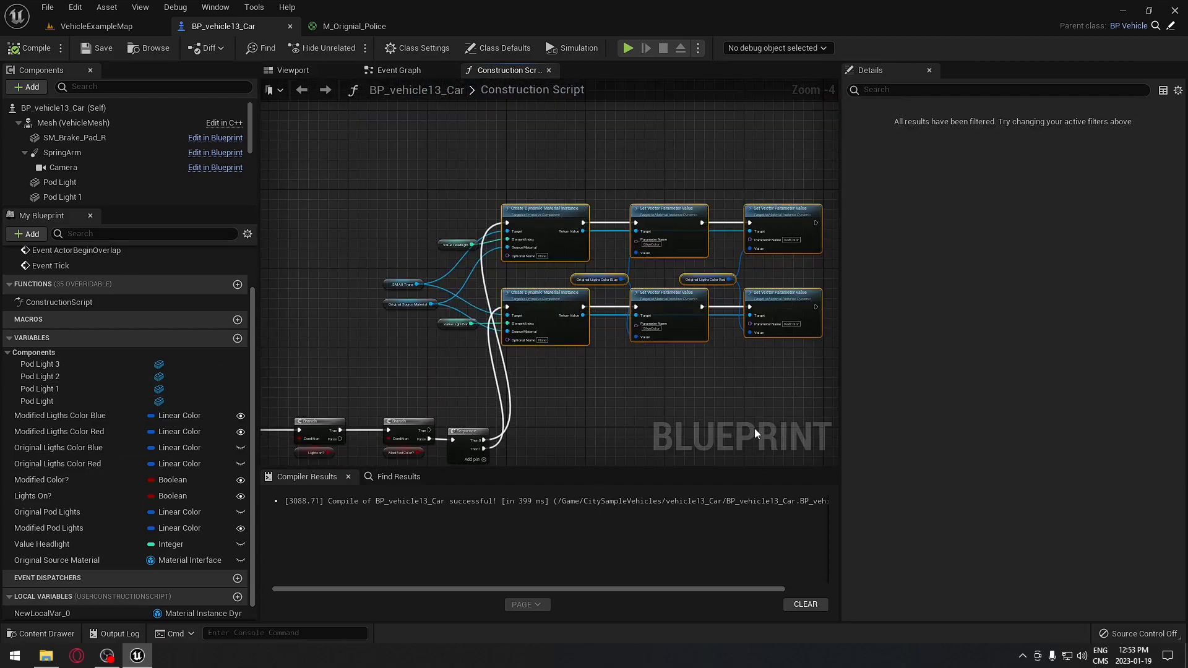
right_click_drag(755, 428, 662, 225)
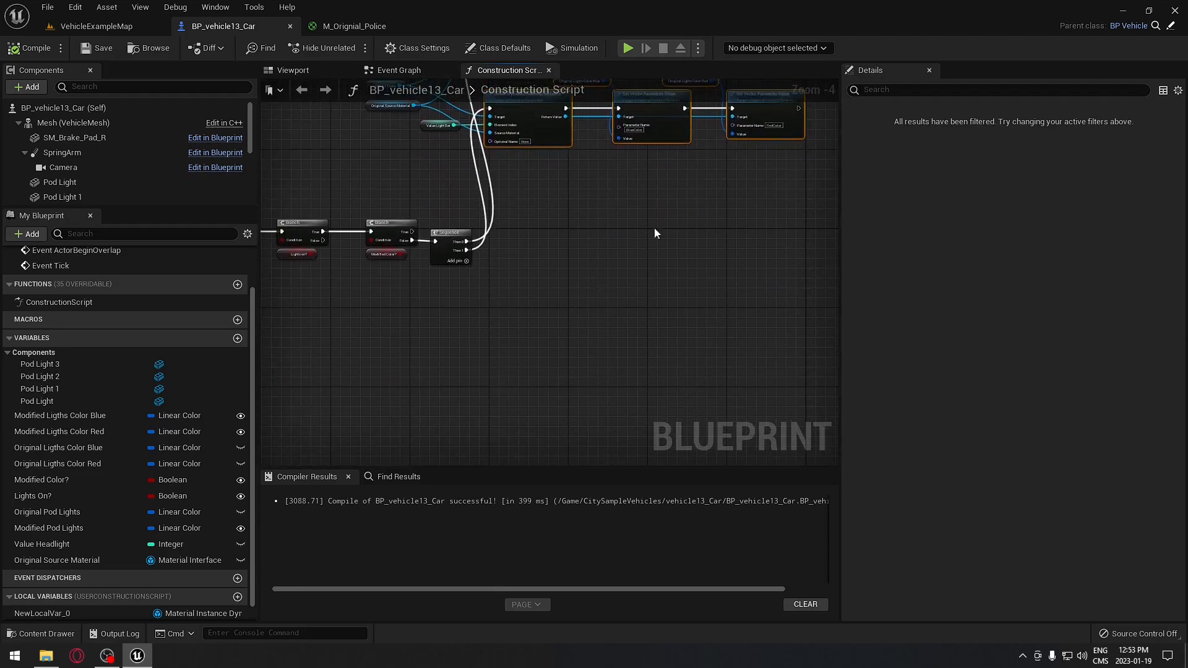
- Paste the duplicated material nodes below the originals and add Then 2–Then 5 outputs to the Sequence
key("ctrl+v")
left_click_drag(606, 330, 648, 308)
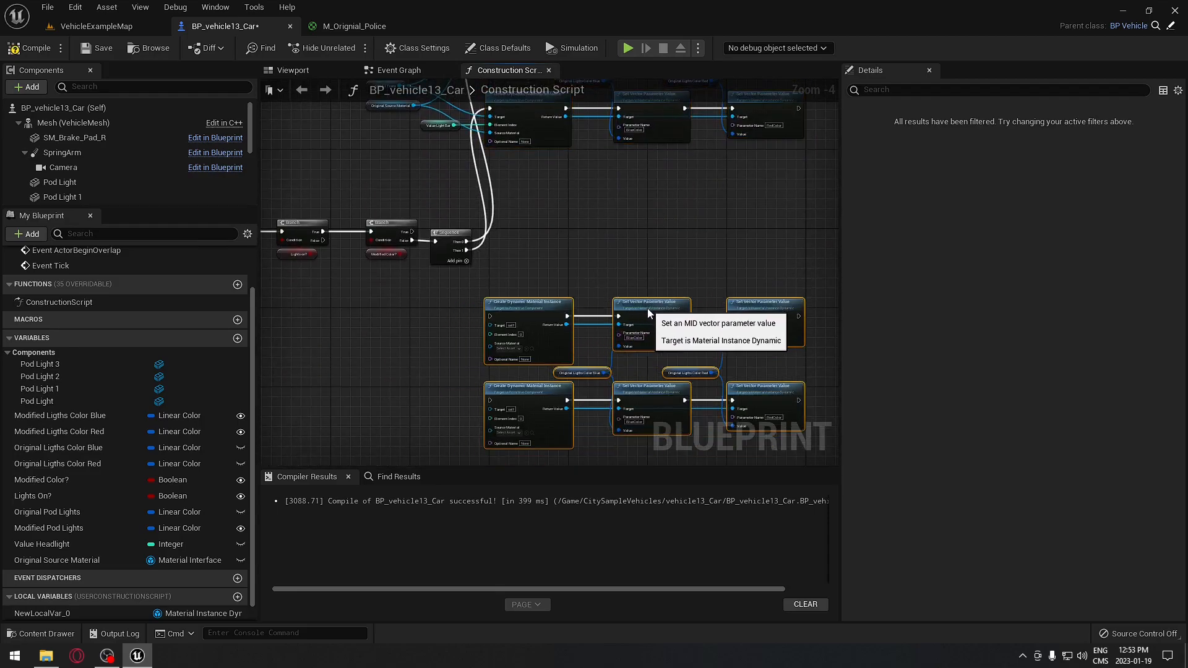
scroll(529, 258, "up", 4)
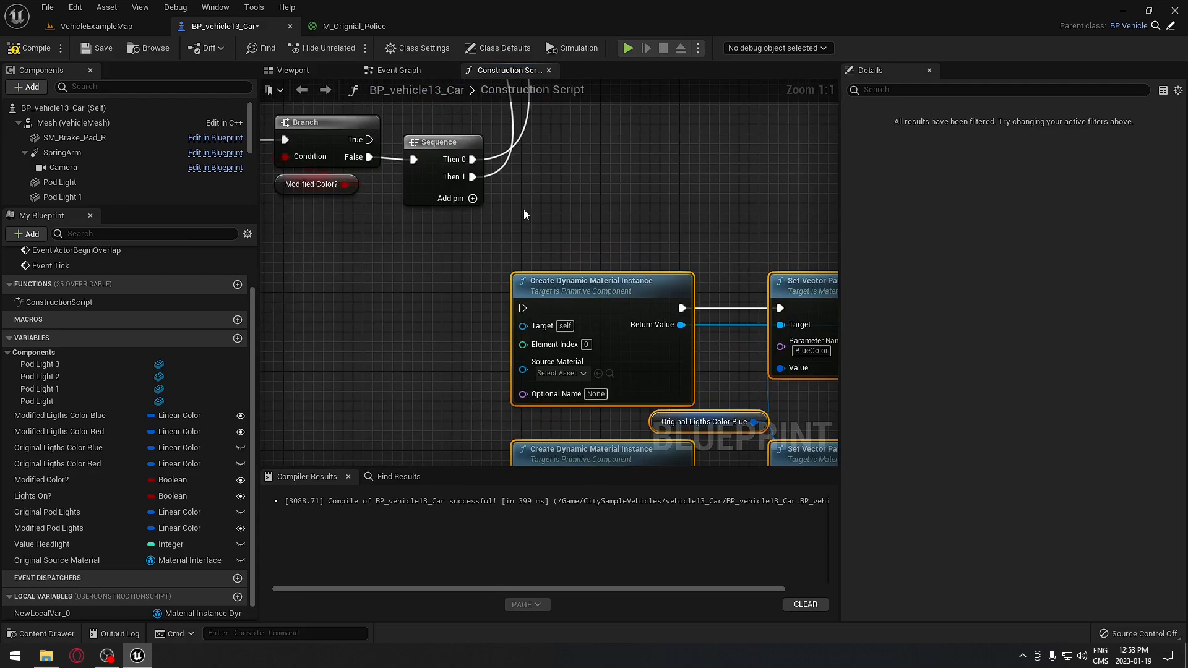
left_click(472, 199)
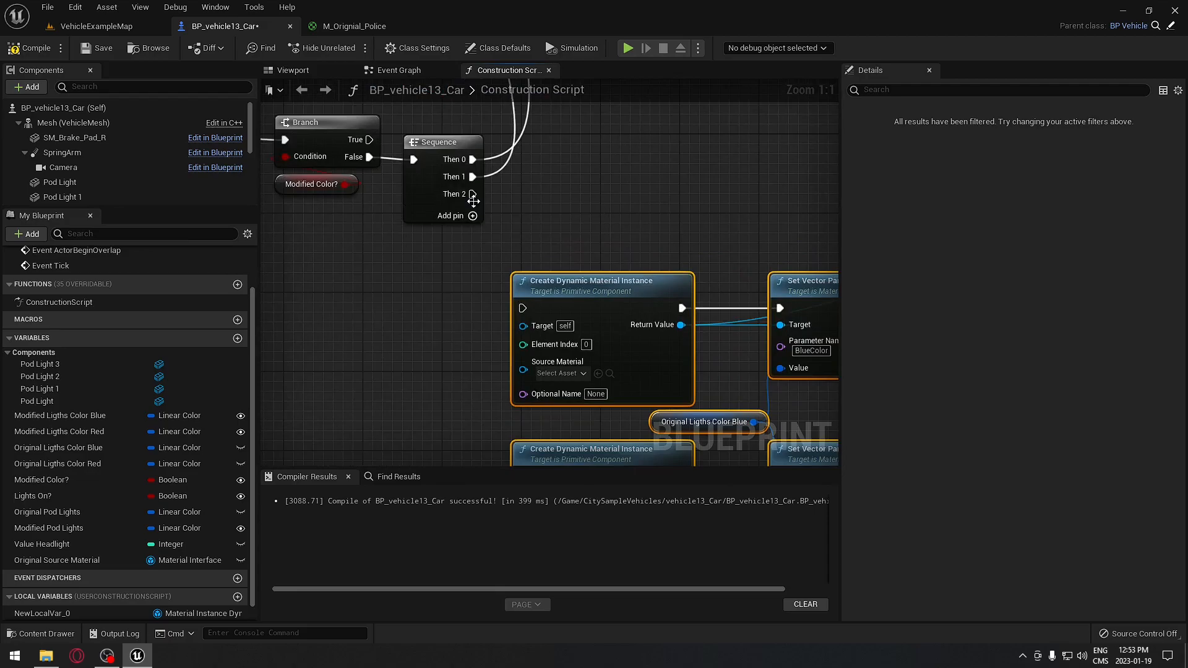
left_click(472, 216)
left_click(473, 234)
left_click(472, 251)
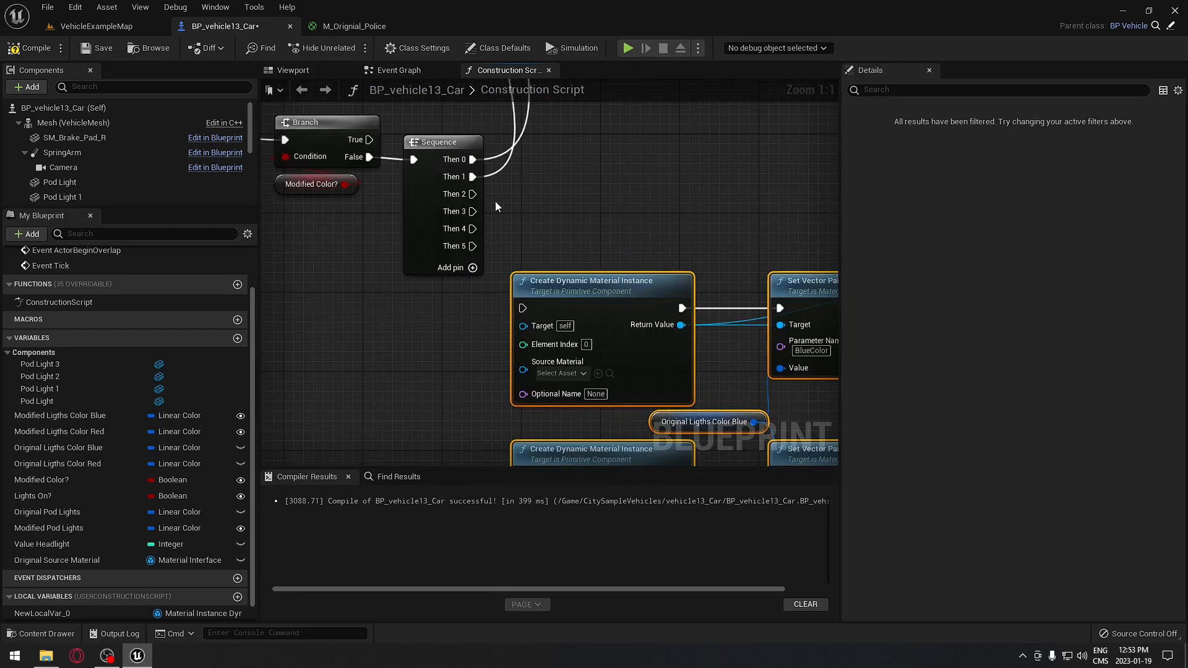
- Wire Then 2 and Then 3 to the first two copied Create Dynamic Material Instance nodes
right_click_drag(514, 231, 505, 151)
right_click_drag(602, 137, 536, 177)
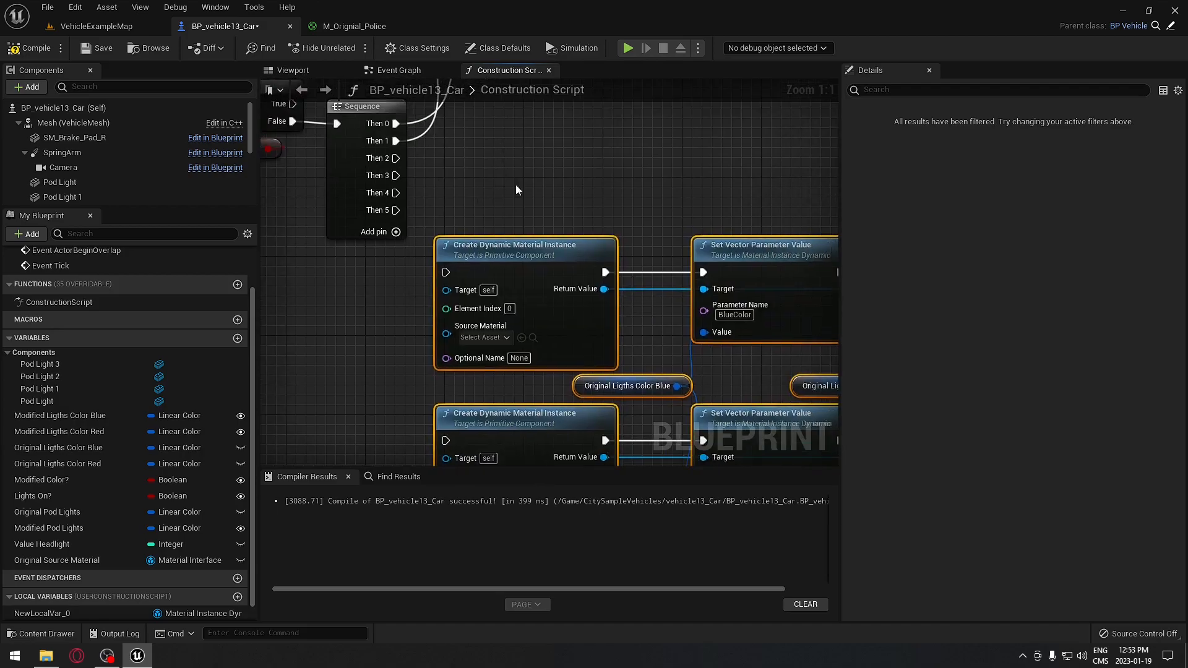
right_click_drag(660, 186, 606, 191)
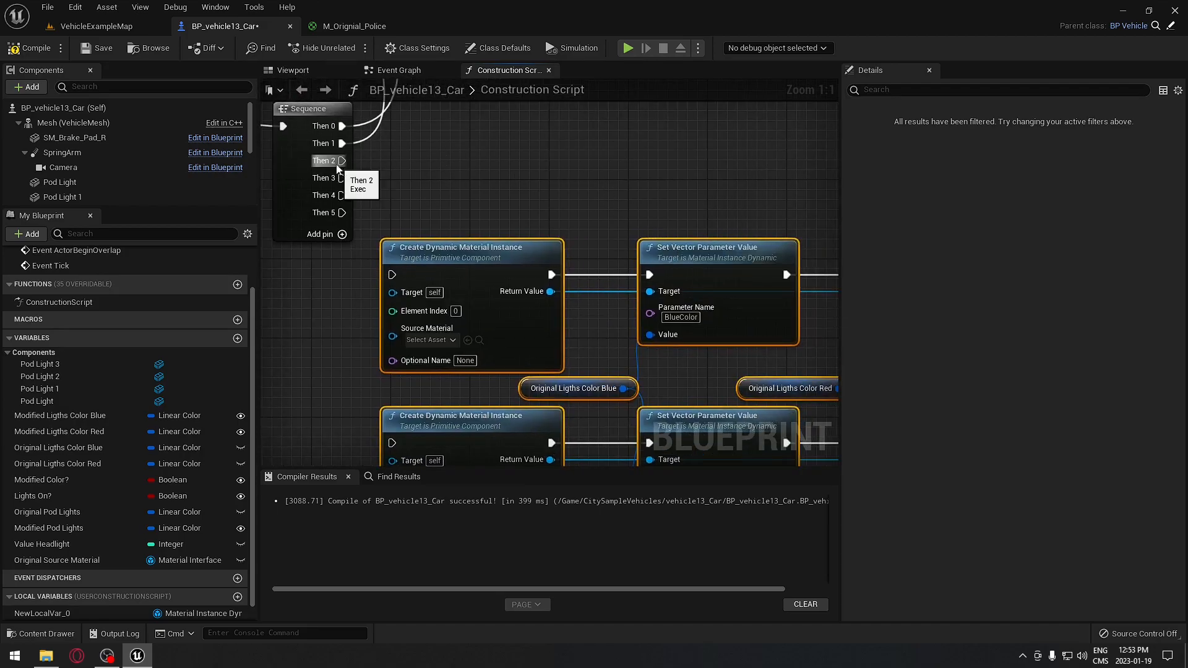
left_click_drag(342, 161, 347, 162)
left_click_drag(395, 278, 393, 276)
left_click_drag(342, 179, 392, 443)
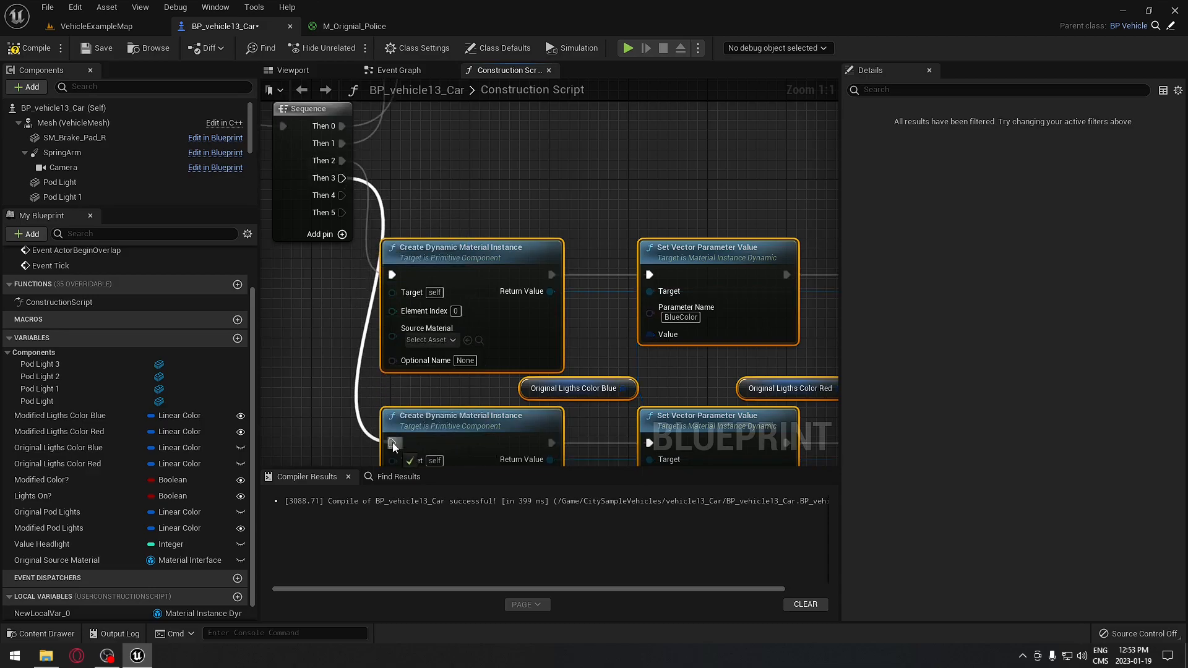
right_click_drag(392, 443, 404, 292)
- Delete the copied Original Lights Color Blue and Red variable nodes
left_click(710, 419)
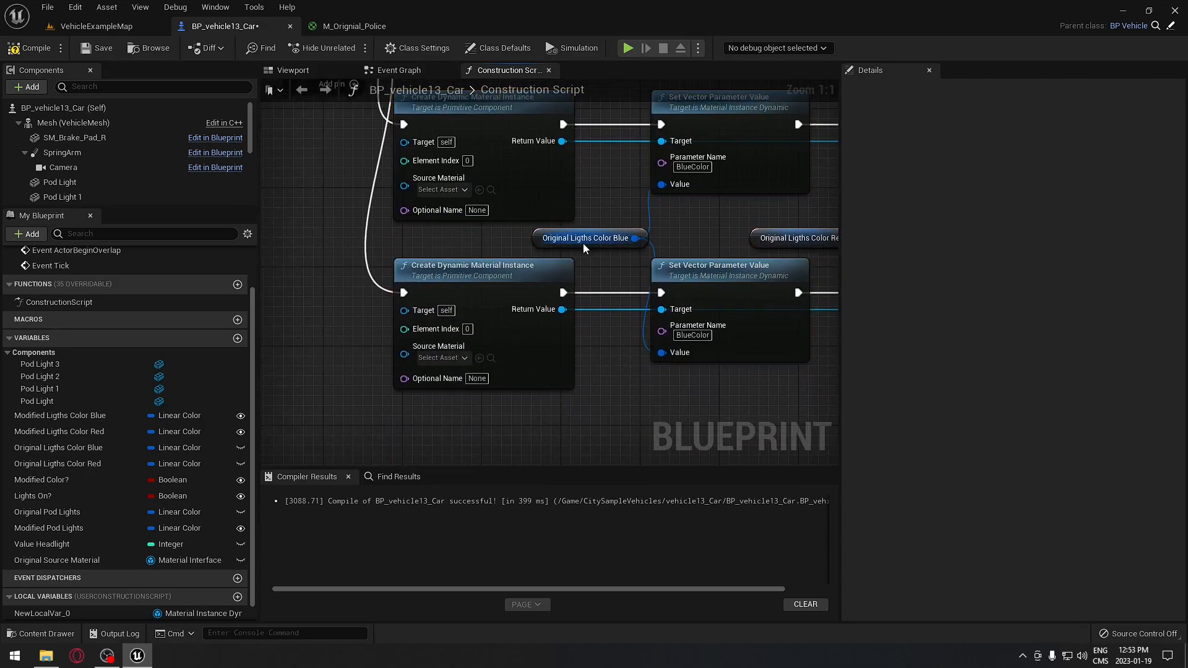
left_click(584, 238)
key("Delete")
left_click(761, 241)
key("Delete")
scroll(621, 315, "down", 2)
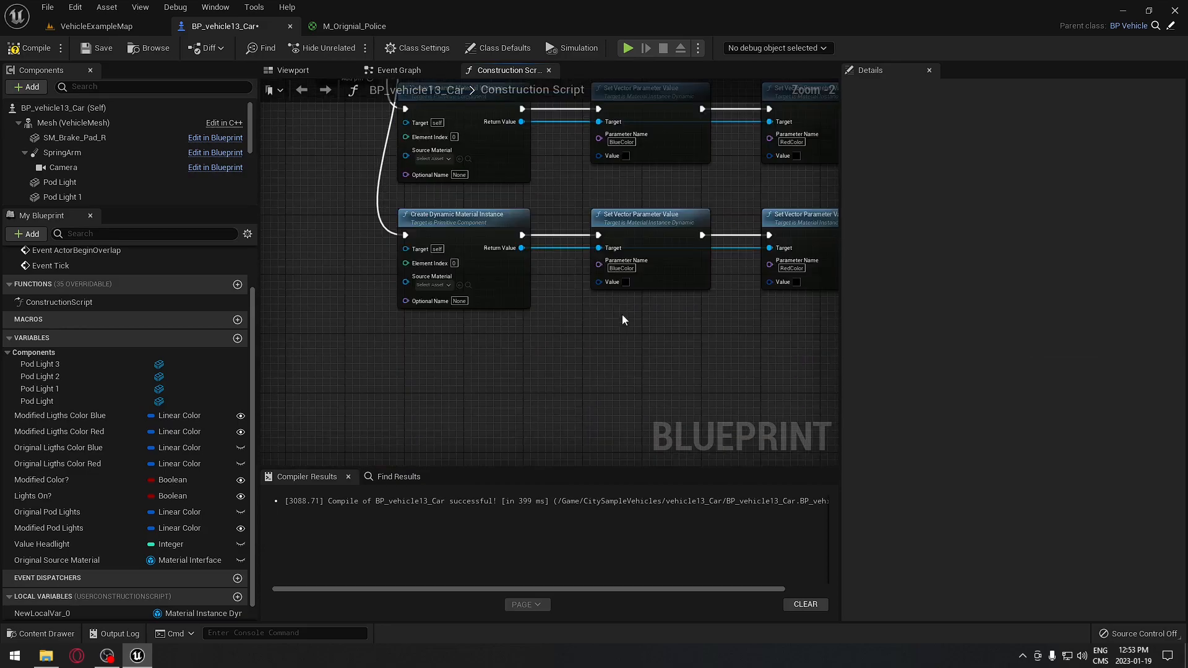
- Copy the top row of material nodes and paste the copy in rows under the originals
right_click_drag(651, 347, 625, 400)
left_click_drag(407, 126, 782, 360)
key("ctrl+c")
key("ctrl+v")
right_click_drag(663, 402, 658, 272)
left_click_drag(548, 193, 747, 181)
- Connect the execution wire to the last Create Dynamic Material Instance node
right_click_drag(678, 191, 336, 442)
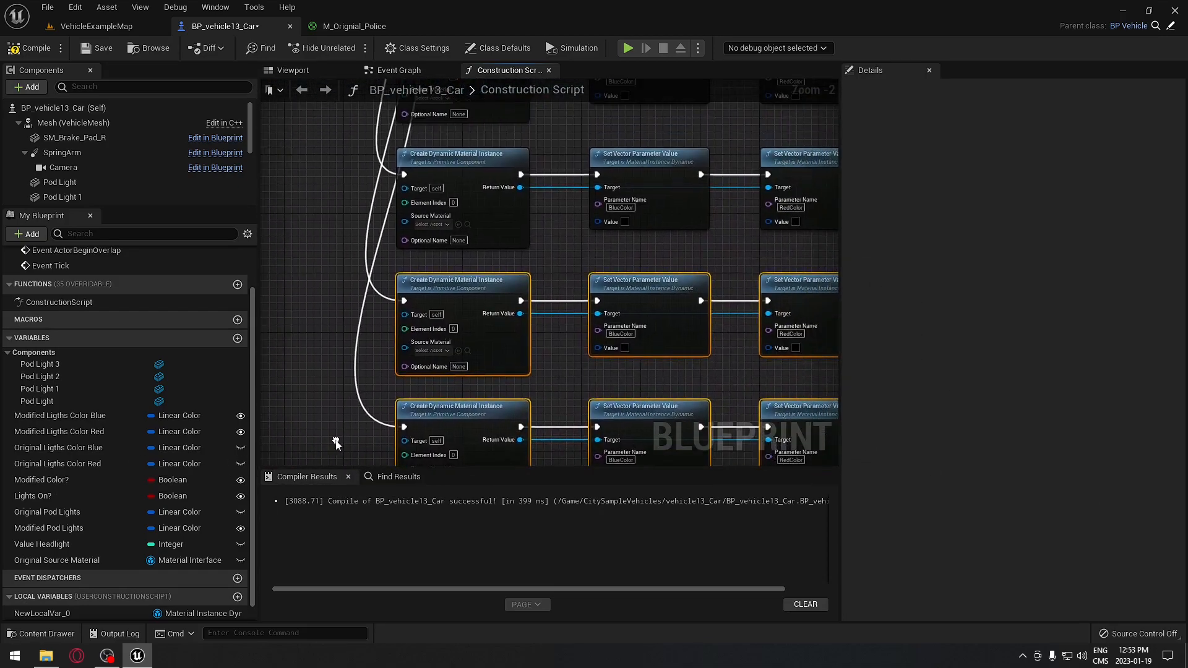
left_click(577, 252)
right_click_drag(578, 206, 597, 395)
right_click_drag(609, 286, 610, 401)
right_click_drag(619, 260, 626, 447)
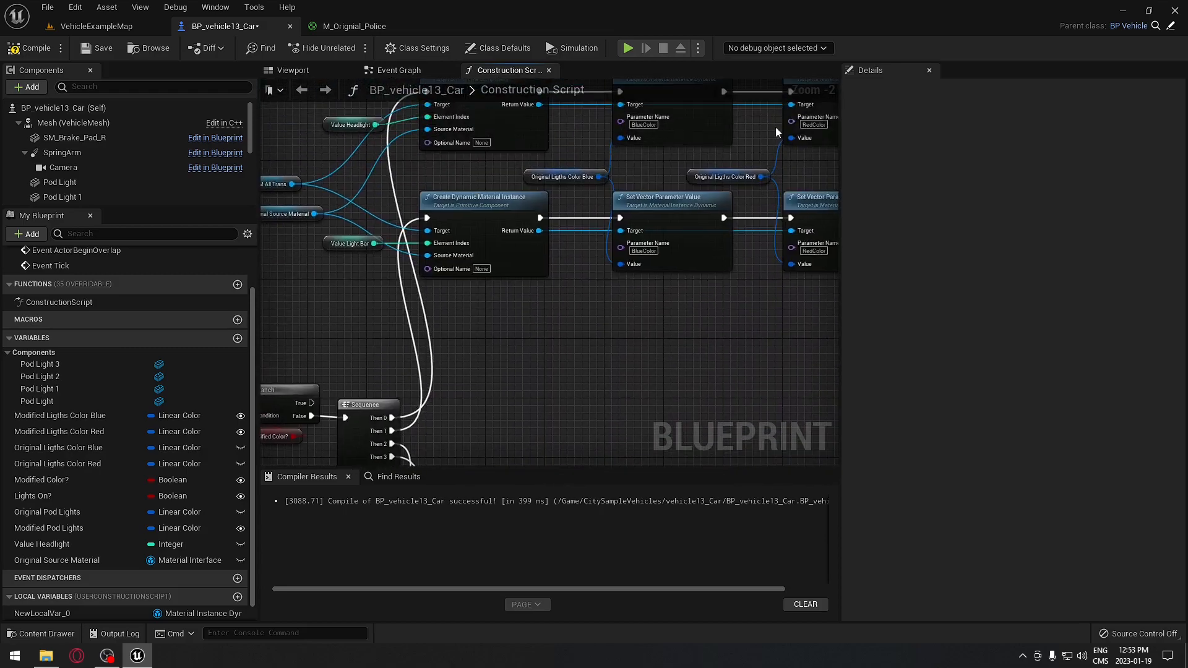
- Select the twelve material nodes and shift them slightly down and right
right_click_drag(611, 388, 746, 441)
left_click_drag(304, 160, 509, 371)
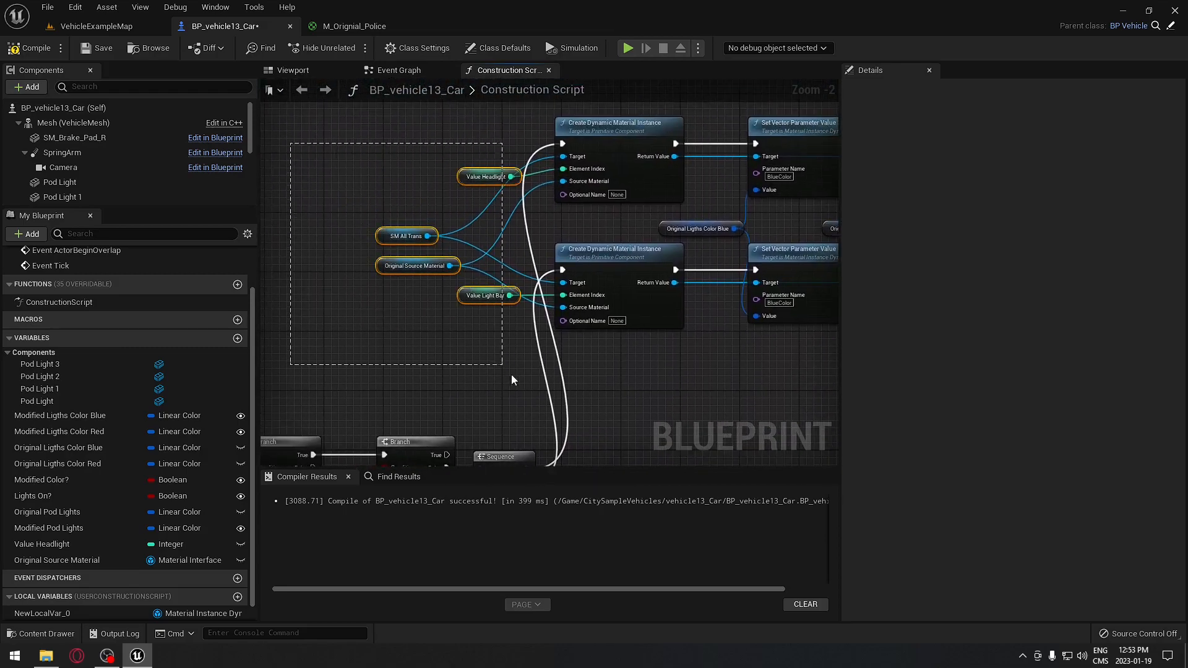
scroll(646, 378, "down", 2)
right_click_drag(699, 204, 628, 211)
scroll(633, 130, "down", 1)
left_click_drag(521, 177, 725, 406)
right_click_drag(642, 268, 641, 214)
left_click_drag(652, 162, 658, 206)
right_click_drag(653, 159, 679, 390)
left_click_drag(411, 165, 770, 302)
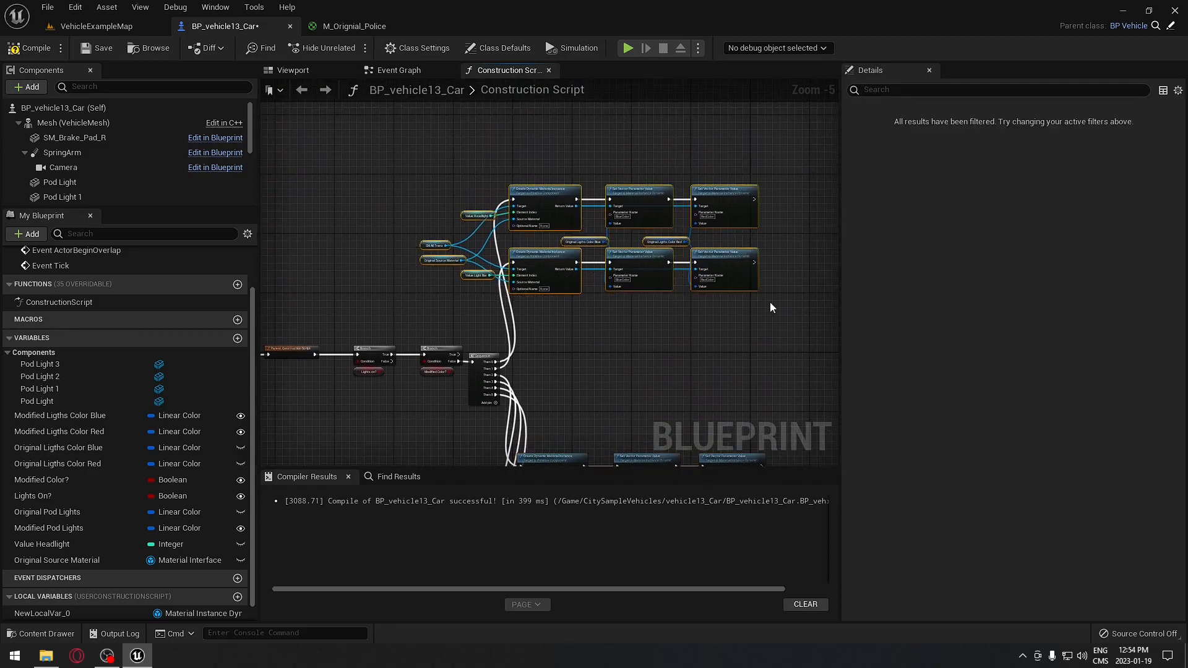
- Create a comment titled 'Head' around the selected nodes, then delete it
key("c")
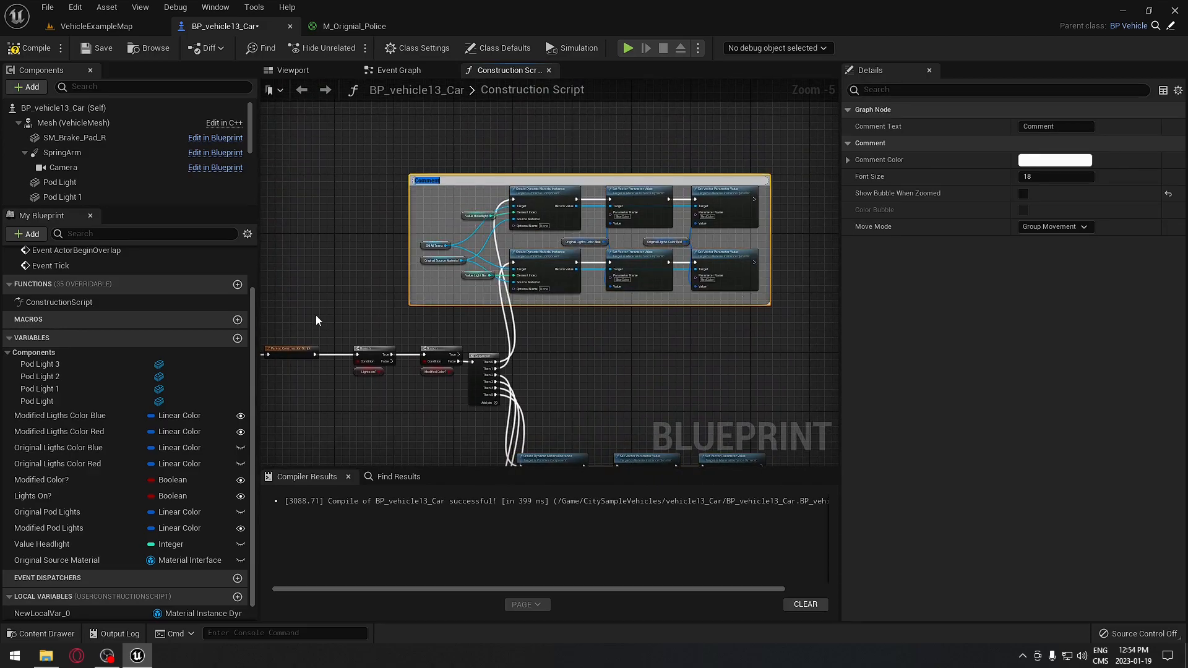
type("Head")
left_click(363, 158)
left_click(421, 179)
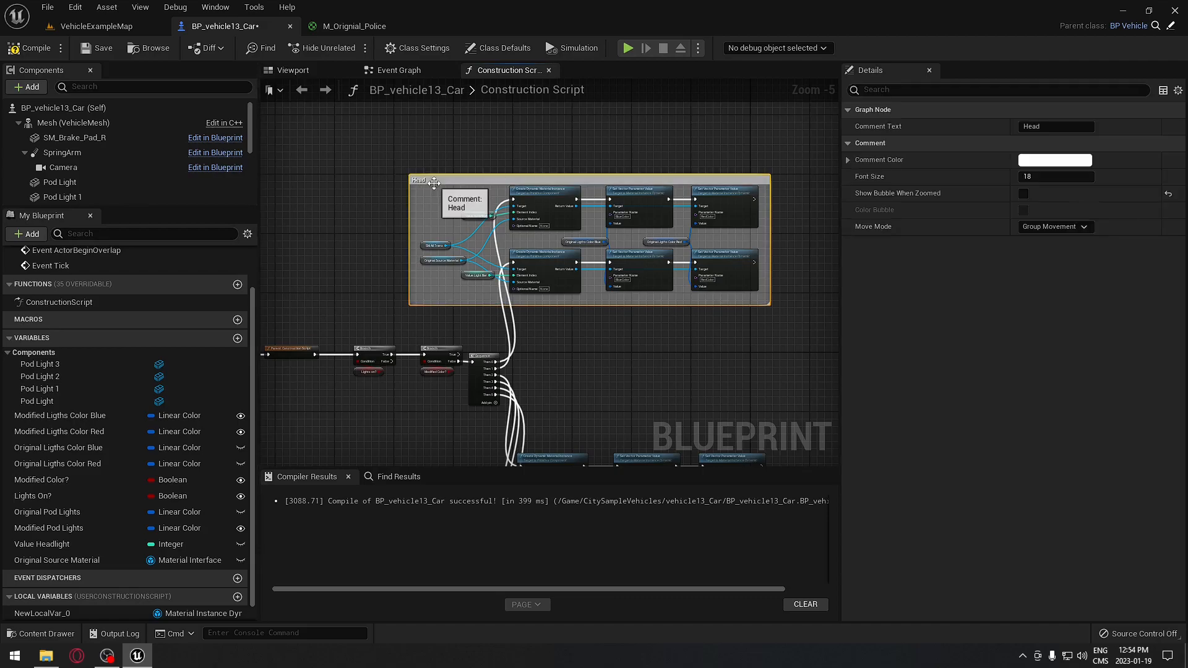
key("Delete")
- Wrap the upper and lower rows of material nodes in separate comments
left_click_drag(363, 144, 769, 228)
key("c")
scroll(706, 331, "up", 2)
left_click_drag(695, 333, 297, 180)
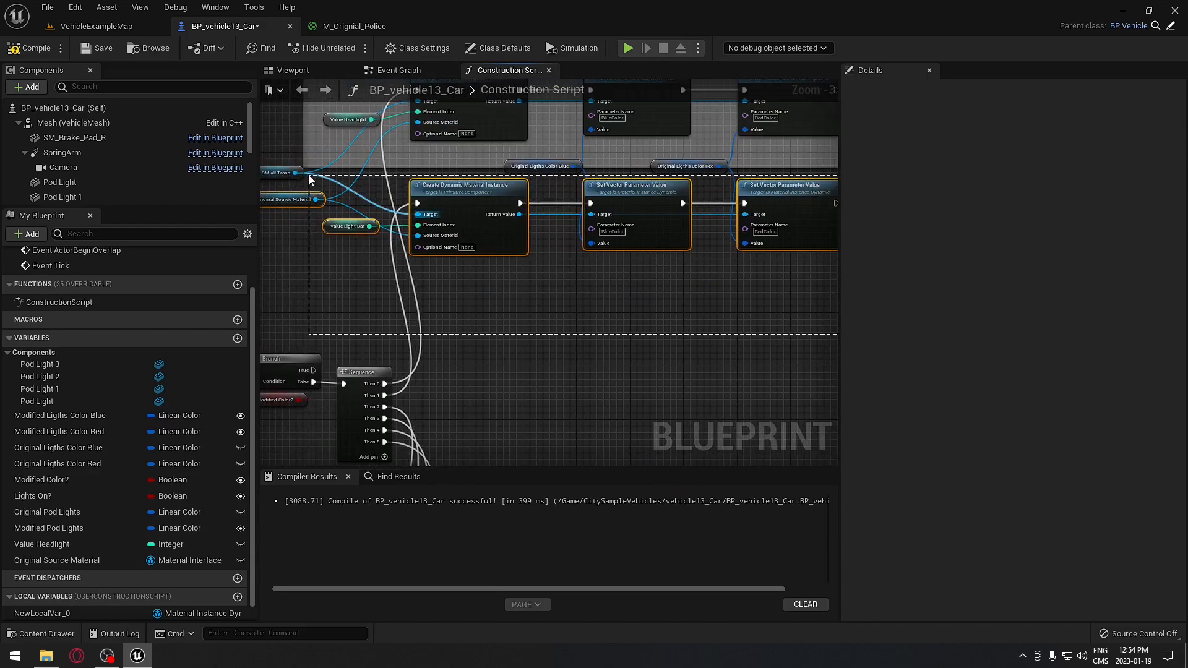
key("c")
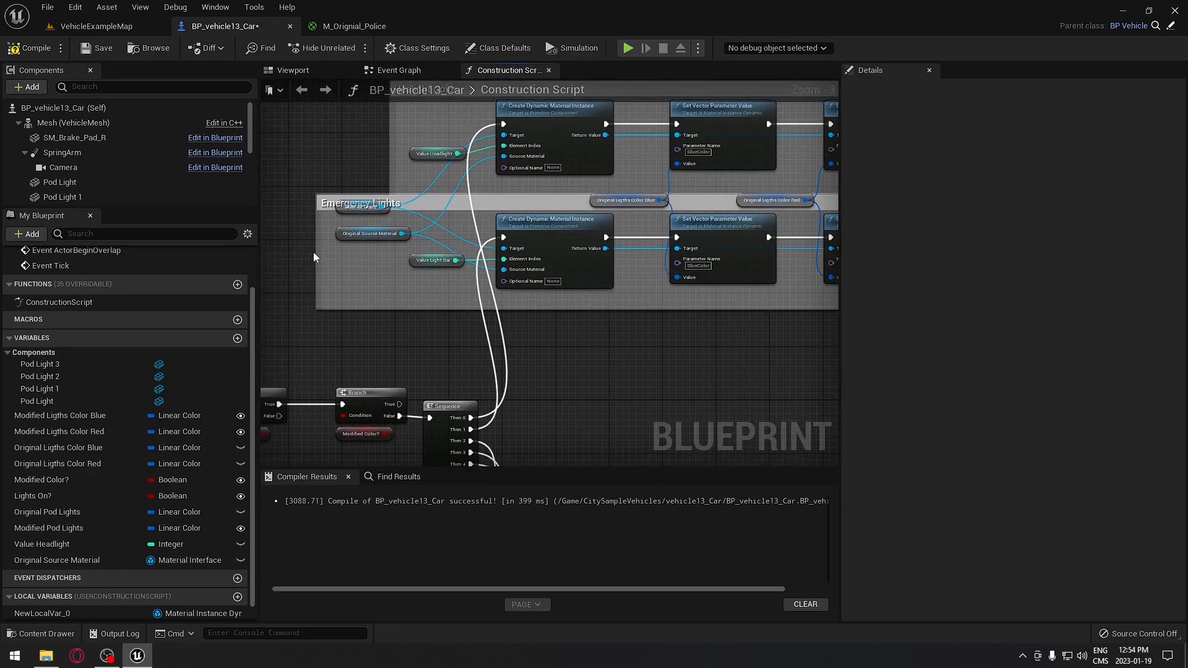
- Narrow and lower the Emergency Lights comment, moving the blue and red colour variables above it
left_click_drag(316, 259, 437, 267)
left_click_drag(511, 205, 517, 243)
left_click_drag(599, 235, 594, 212)
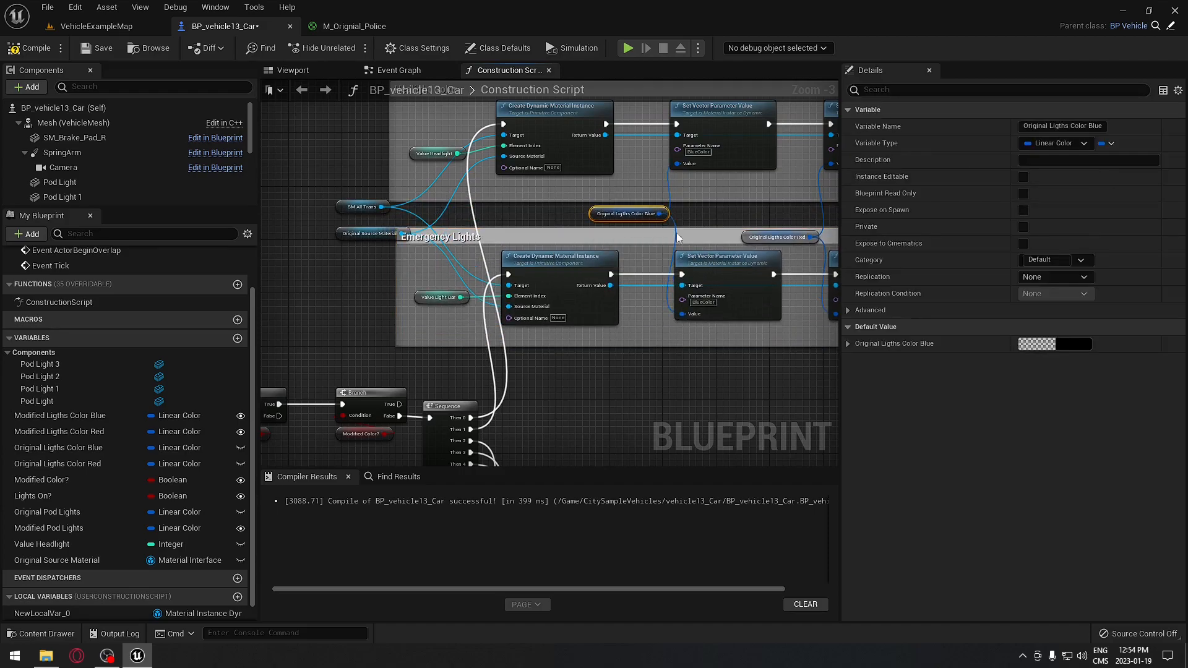
left_click_drag(747, 244, 743, 222)
left_click(582, 220)
- Select the twelve pod light material nodes
right_click_drag(594, 220, 499, 258)
right_click_drag(582, 417, 644, 120)
scroll(625, 243, "down", 2)
right_click_drag(700, 373, 553, 182)
left_click_drag(370, 148, 738, 410)
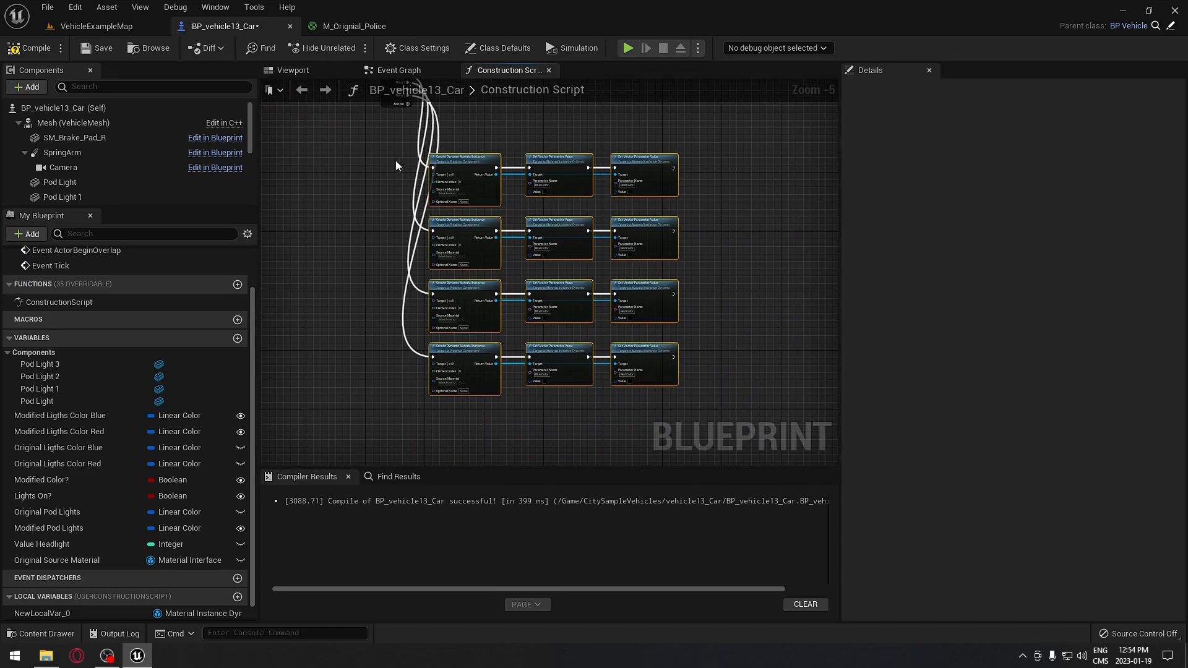
- Wrap the pod light nodes in a 'Pods Light Color' comment and compile the blueprint
key("c")
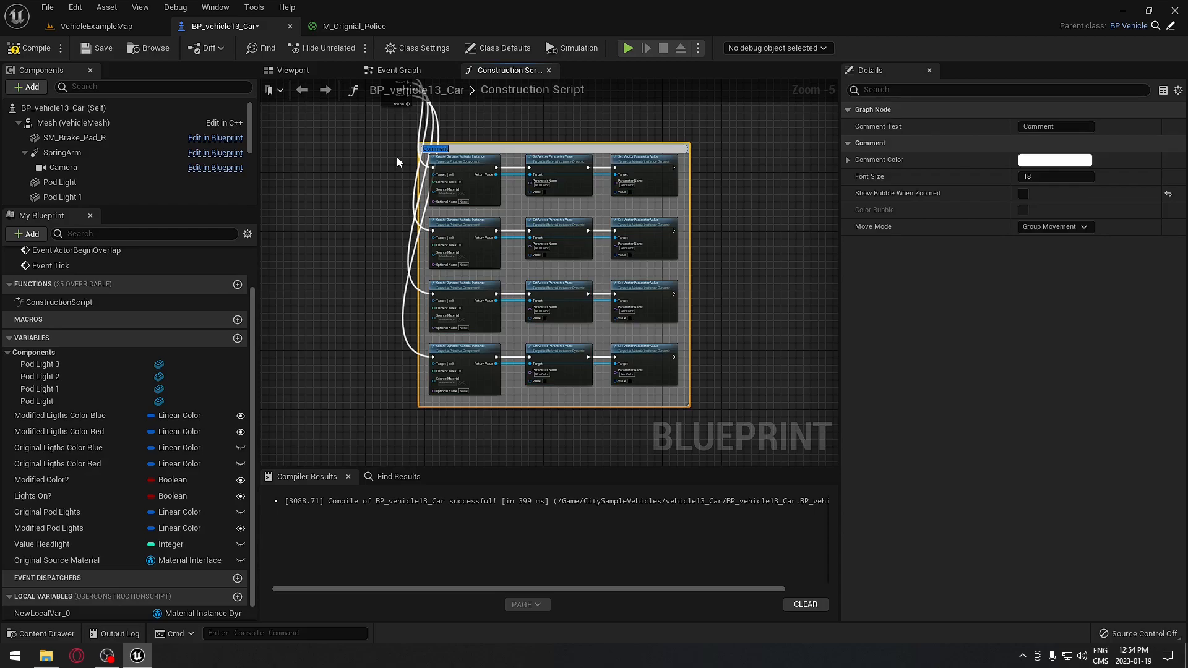
type("Pods Light Color")
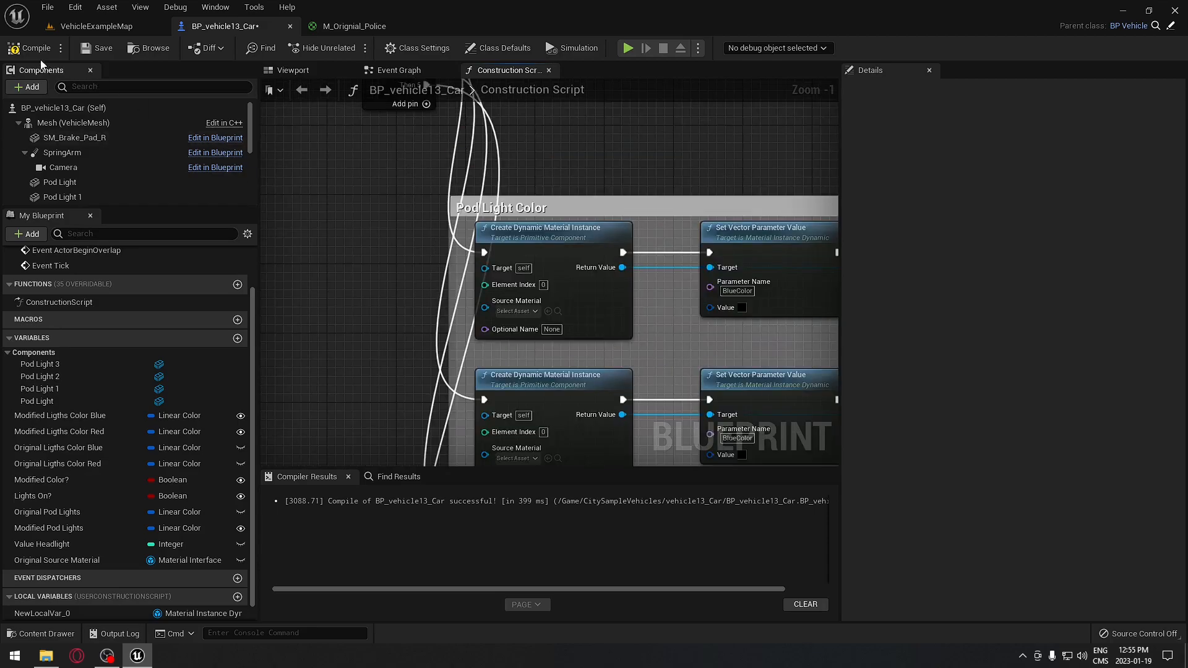
left_click(31, 48)
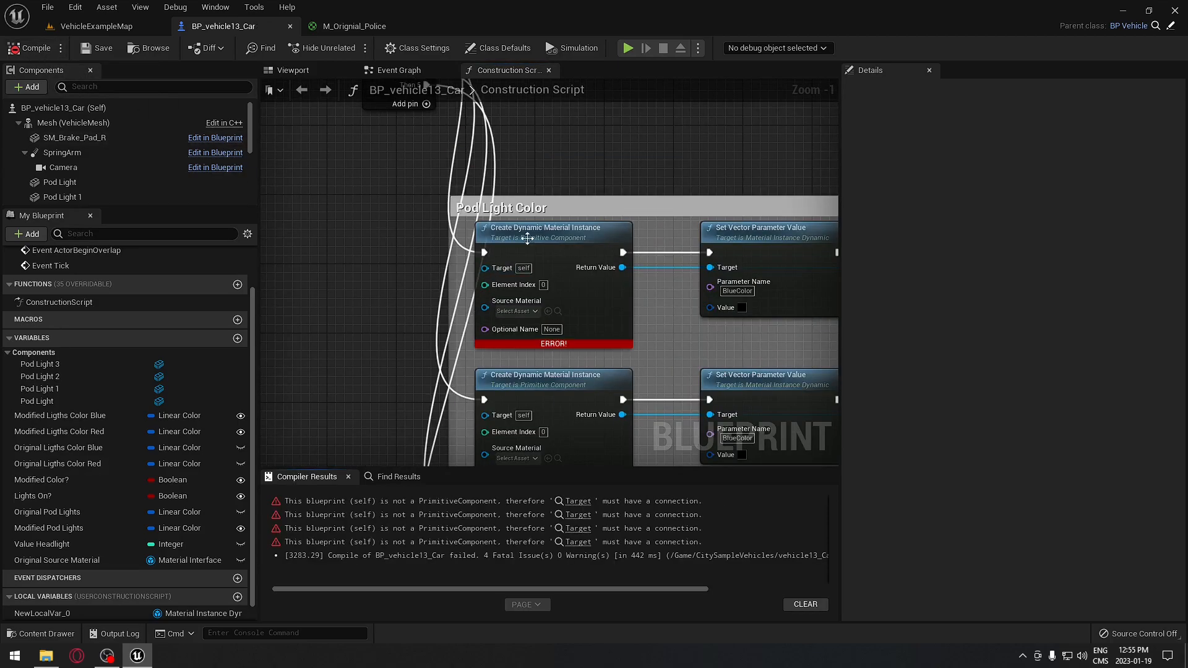
right_click_drag(489, 356, 487, 270)
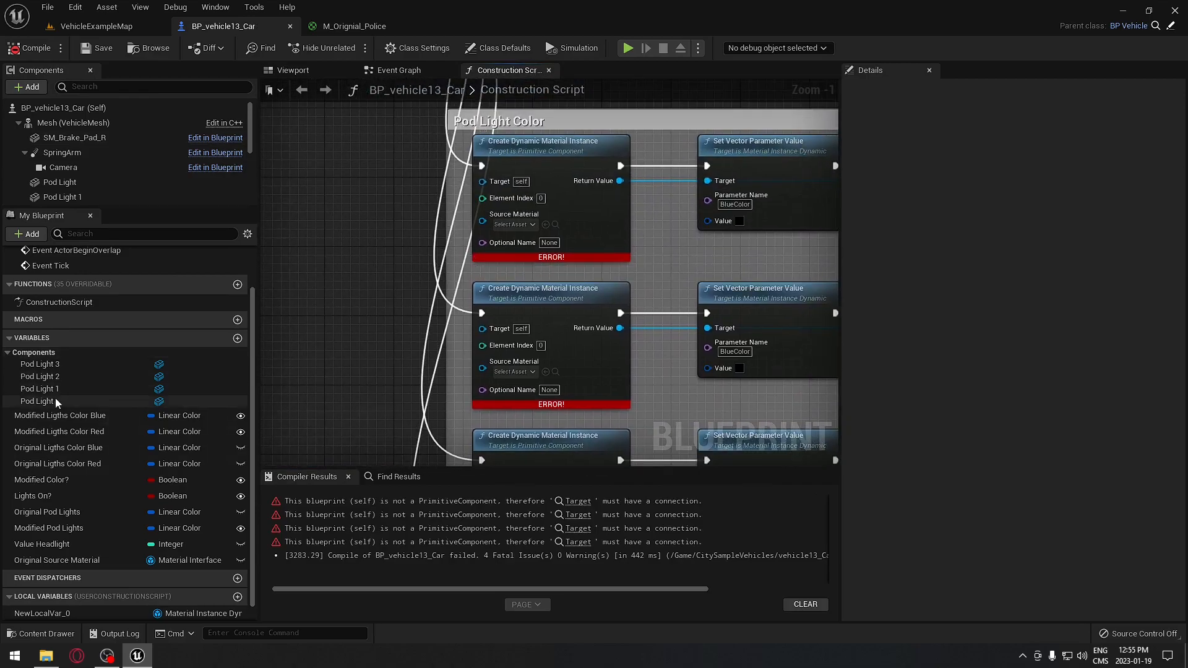
- Place a Pod Light node in the graph near the Pod Light Color nodes
left_click_drag(53, 399, 484, 181)
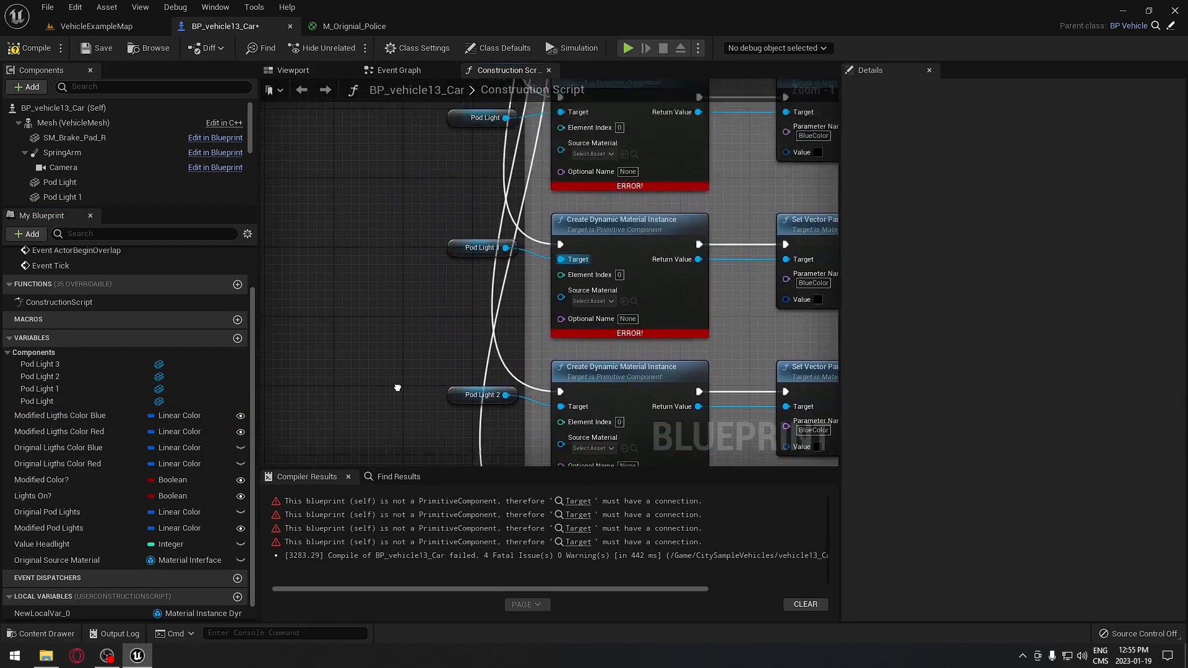
right_click_drag(397, 388, 396, 459)
right_click_drag(409, 281, 396, 186)
right_click_drag(401, 358, 399, 217)
mouse_move(408, 305)
right_mouse_down()
mouse_move(389, 190)
mouse_move(406, 379)
right_mouse_up()
right_click_drag(393, 286, 389, 373)
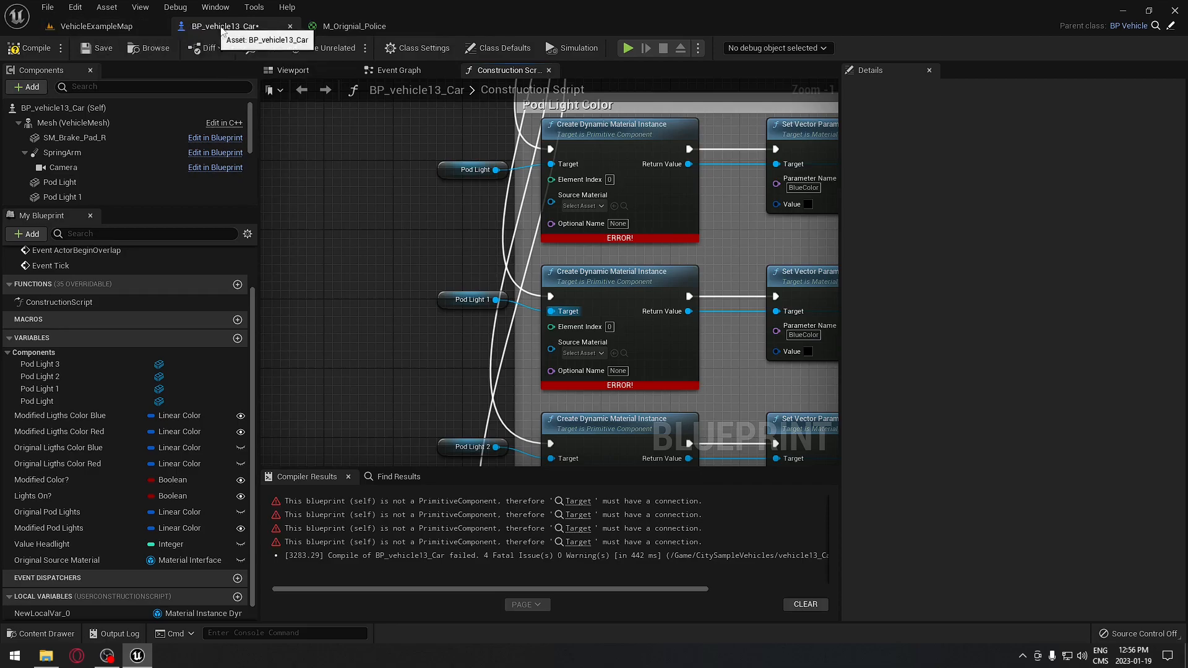
- Inspect the Pod Light component on the car in the Viewport, then return to the Construction Script
left_click(292, 70)
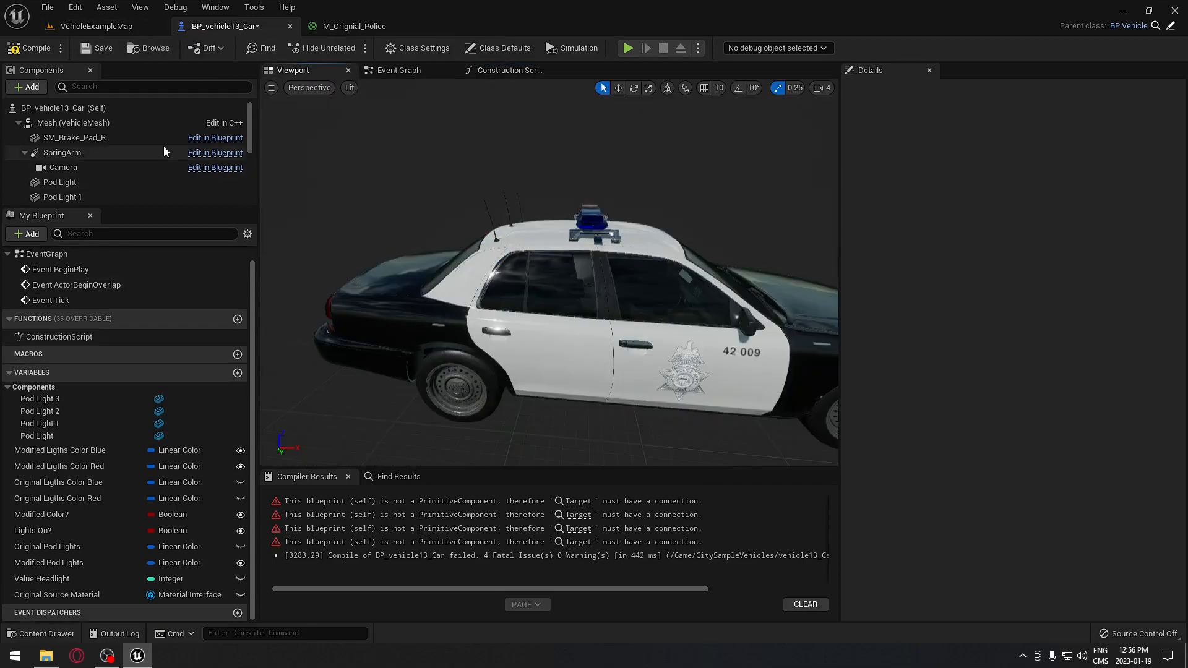
left_click(155, 182)
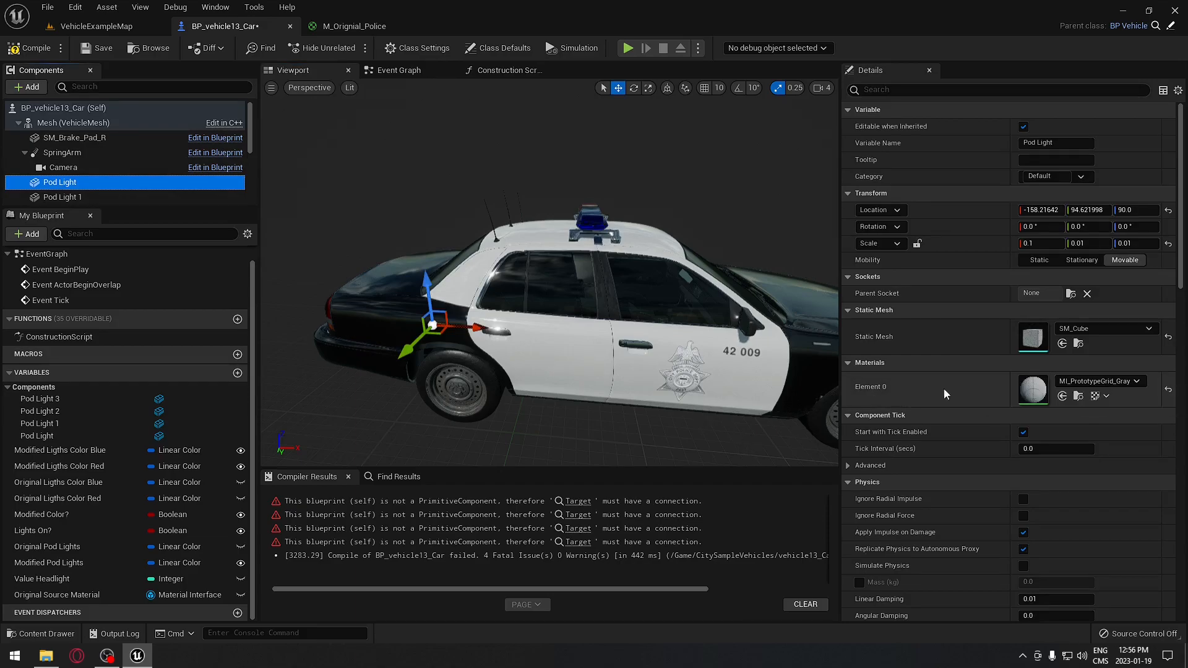
left_click(524, 71)
- Promote Element Index to a variable, then delete that Element Index variable
right_click_drag(493, 337, 496, 367)
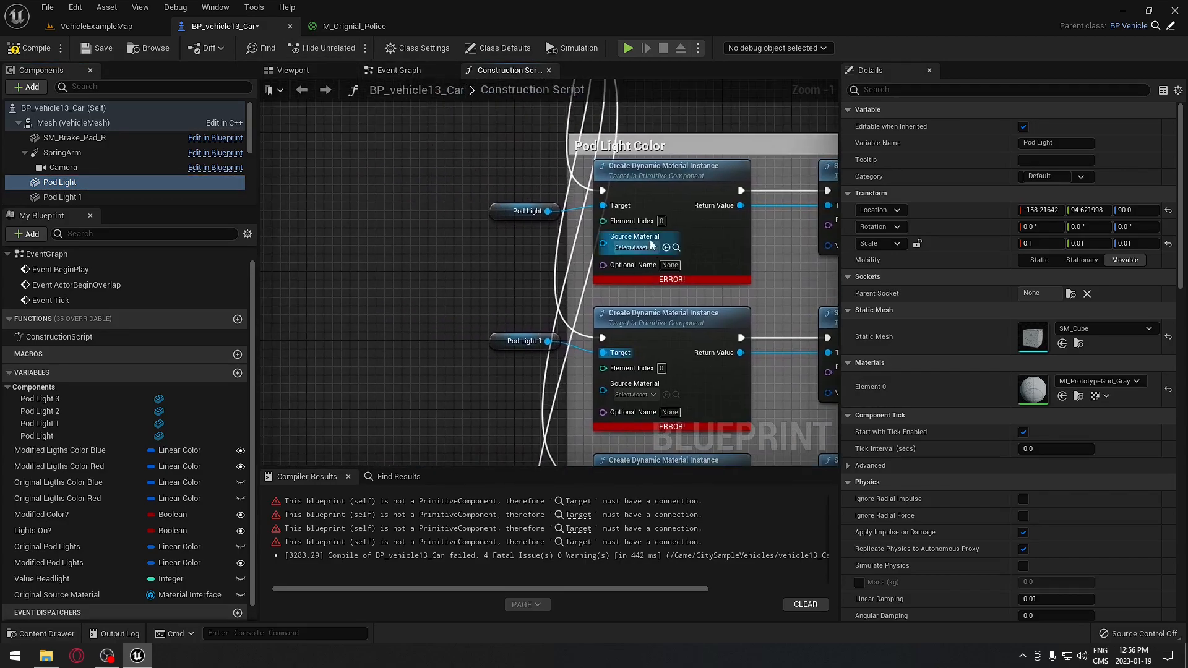
left_click_drag(603, 221, 384, 335)
left_click(489, 377)
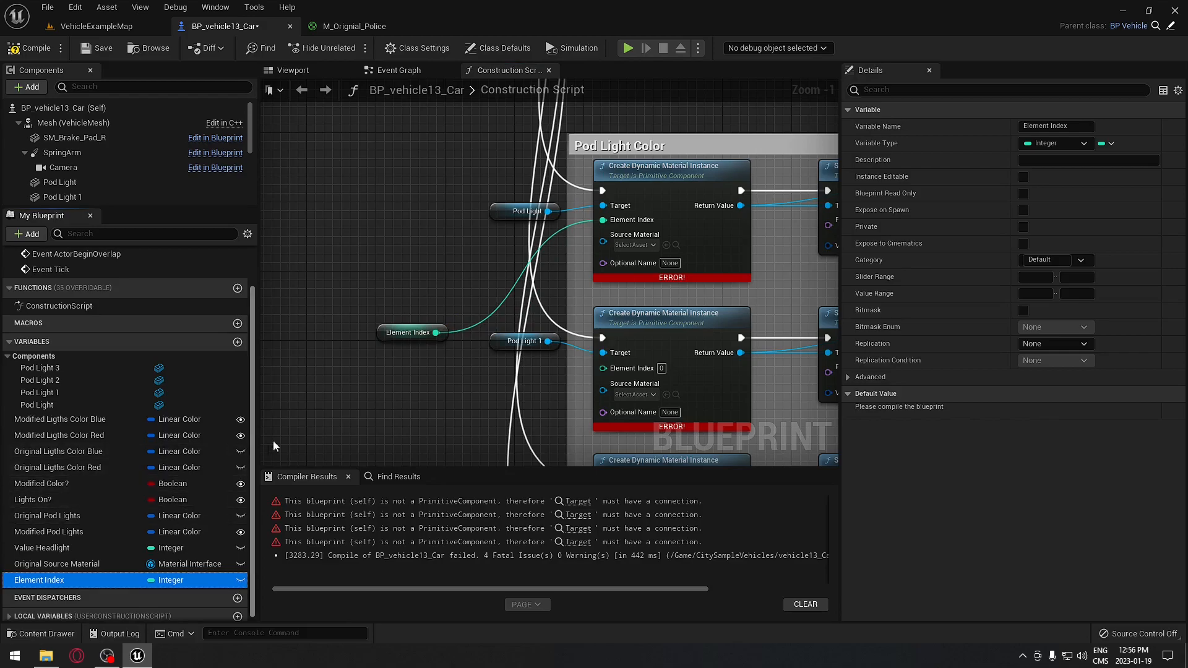
left_click(78, 581)
key("BackSpace")
key("Escape")
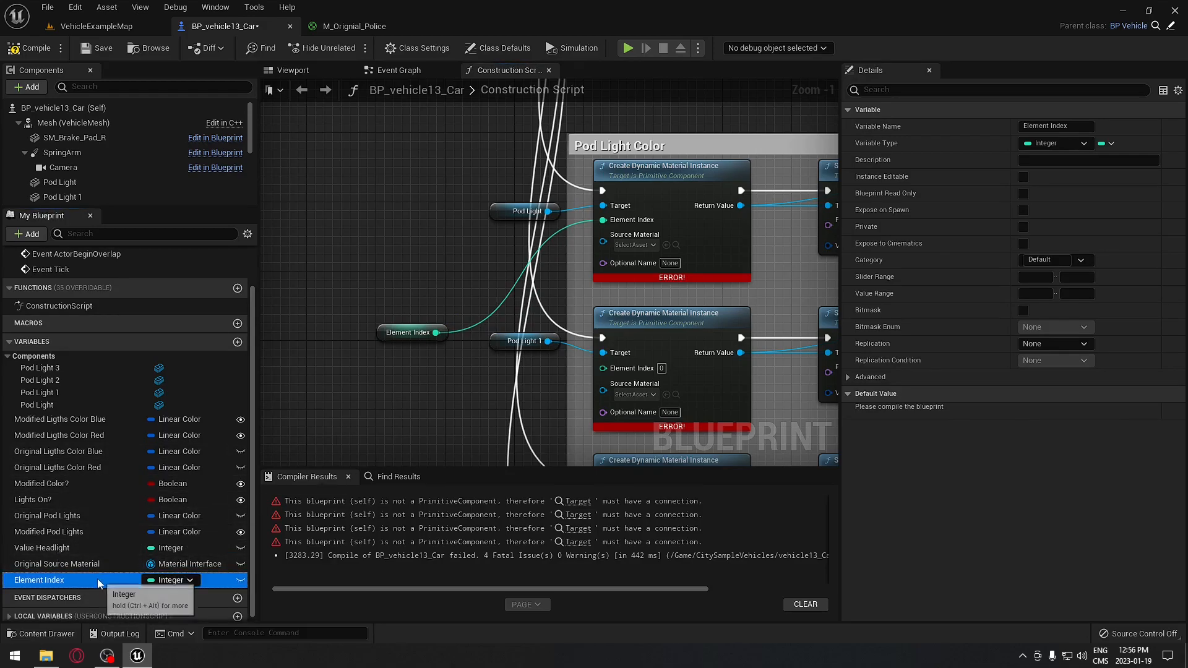
key("Delete")
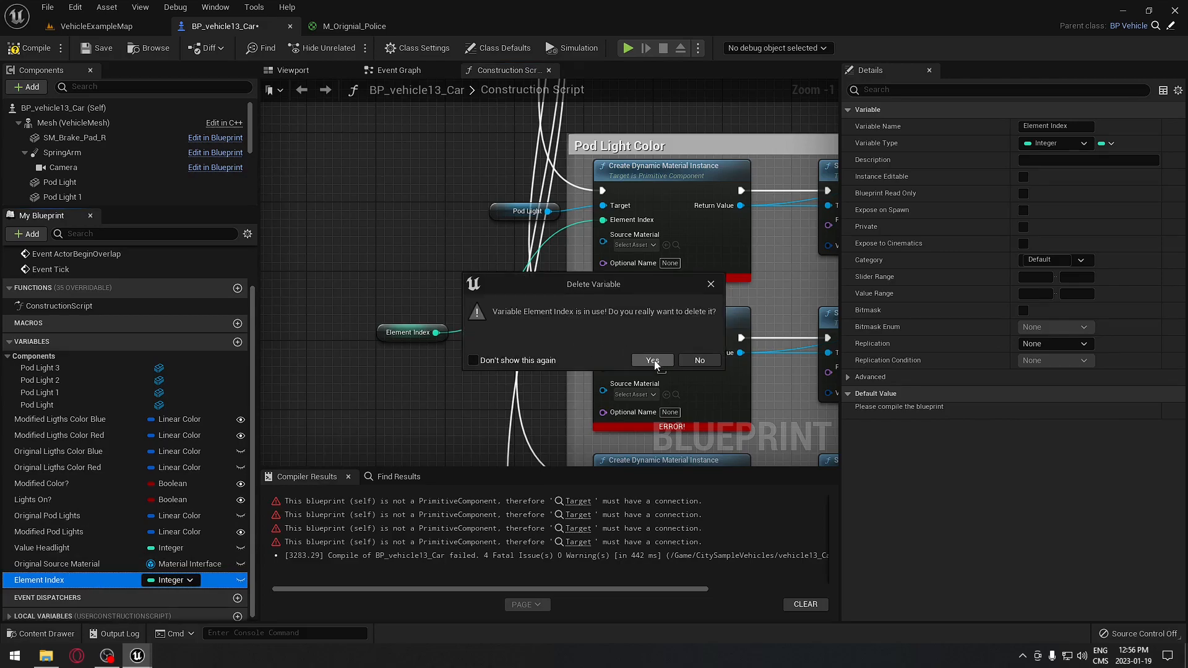
left_click(653, 361)
- Duplicate Value Headlight as Value Pod Light, add its getter to the graph, and compile
left_click(53, 562)
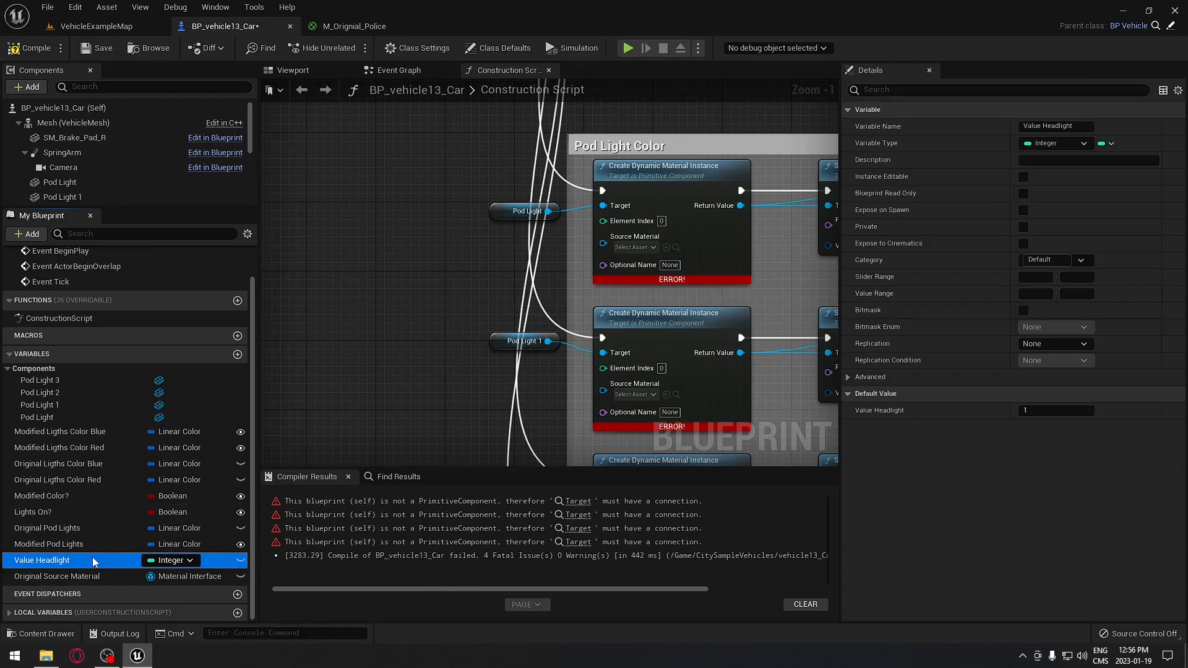
right_click(93, 561)
left_click(158, 518)
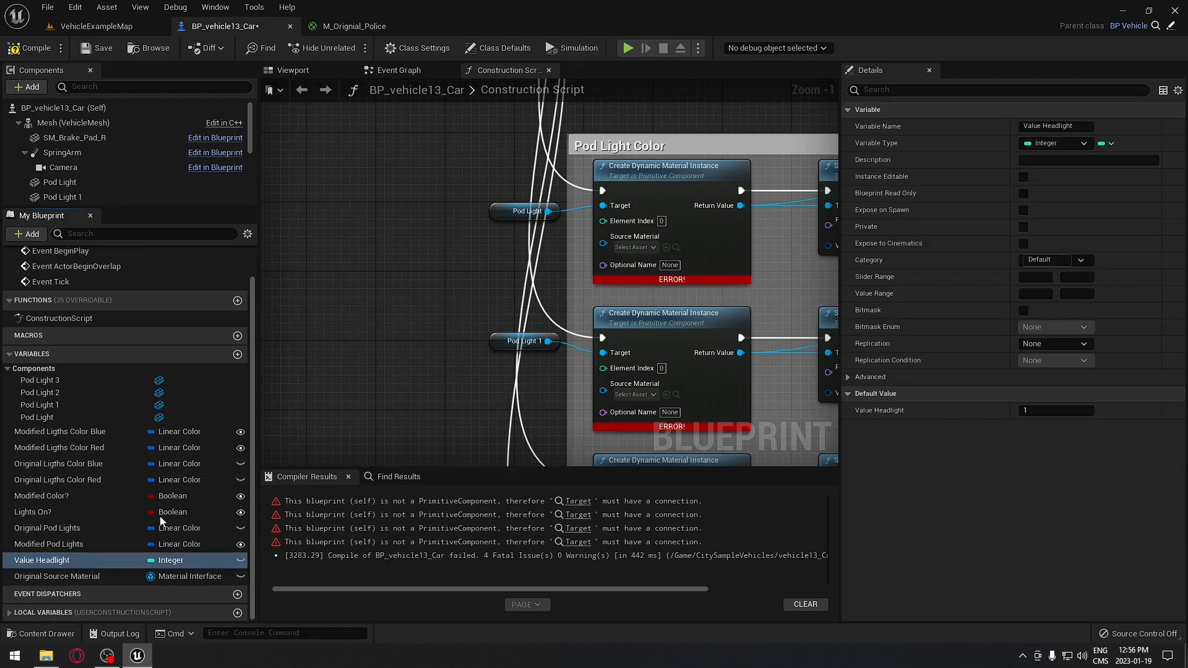
double_click(75, 592)
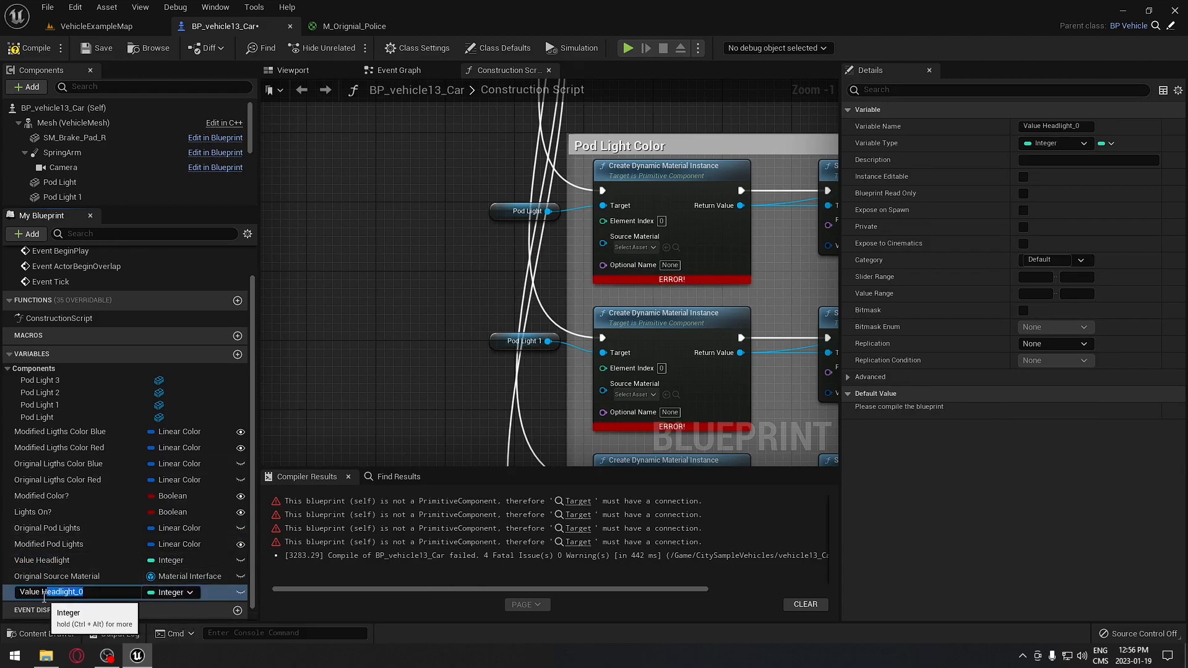
type("Pod Light")
key("Return")
left_click_drag(117, 592, 403, 299)
left_click(423, 318)
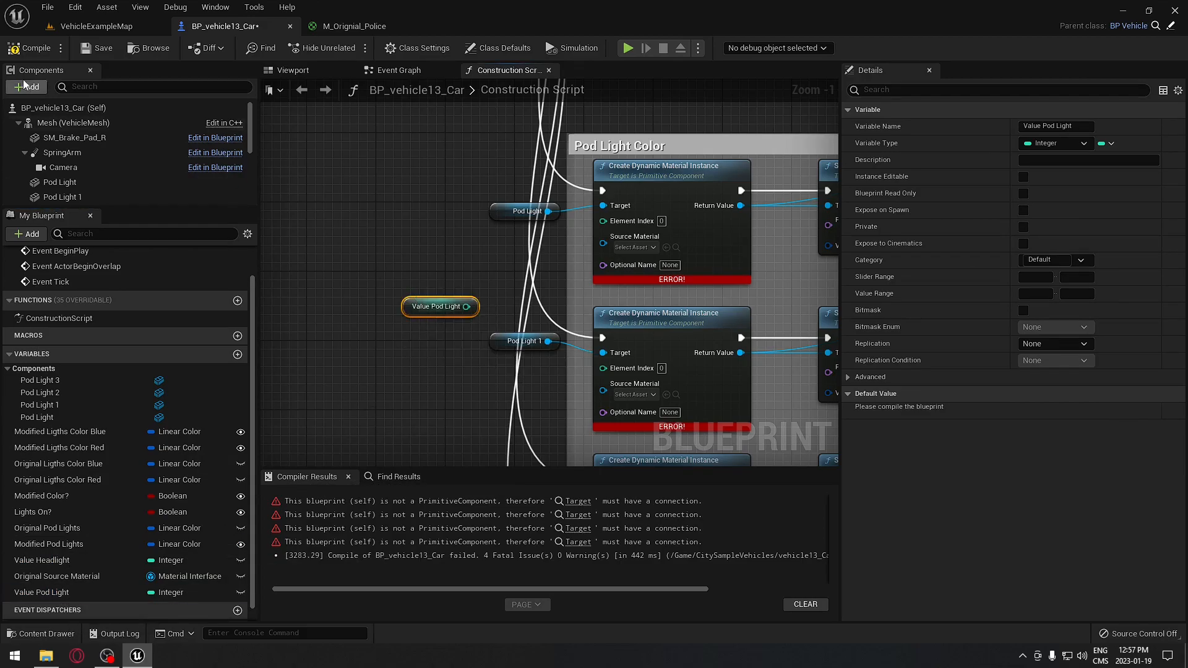
left_click(31, 50)
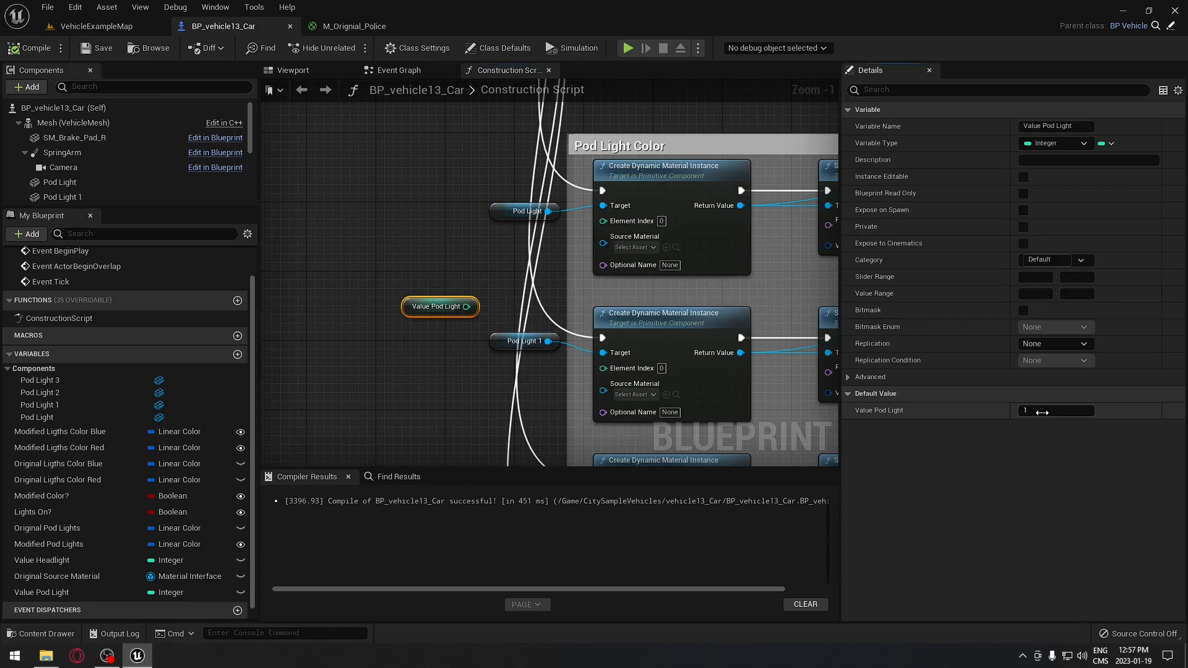
- Commit Value Pod Light's default of 0, wire it to three Element Index pins, and compile
key("Return")
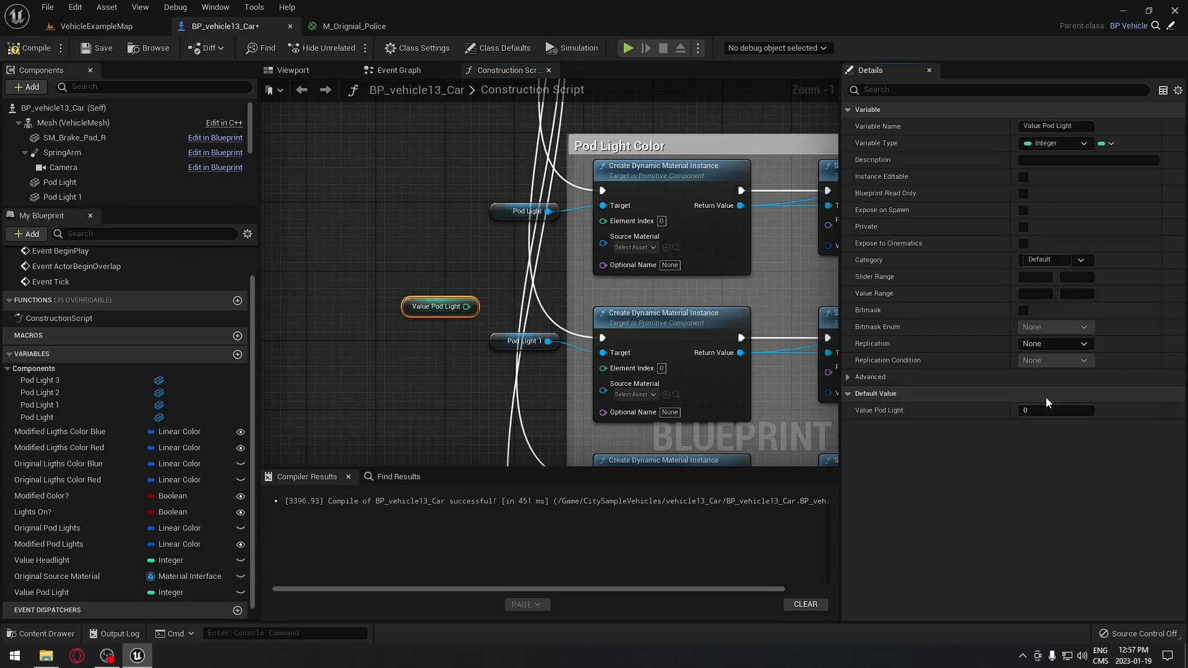
left_click_drag(466, 306, 603, 221)
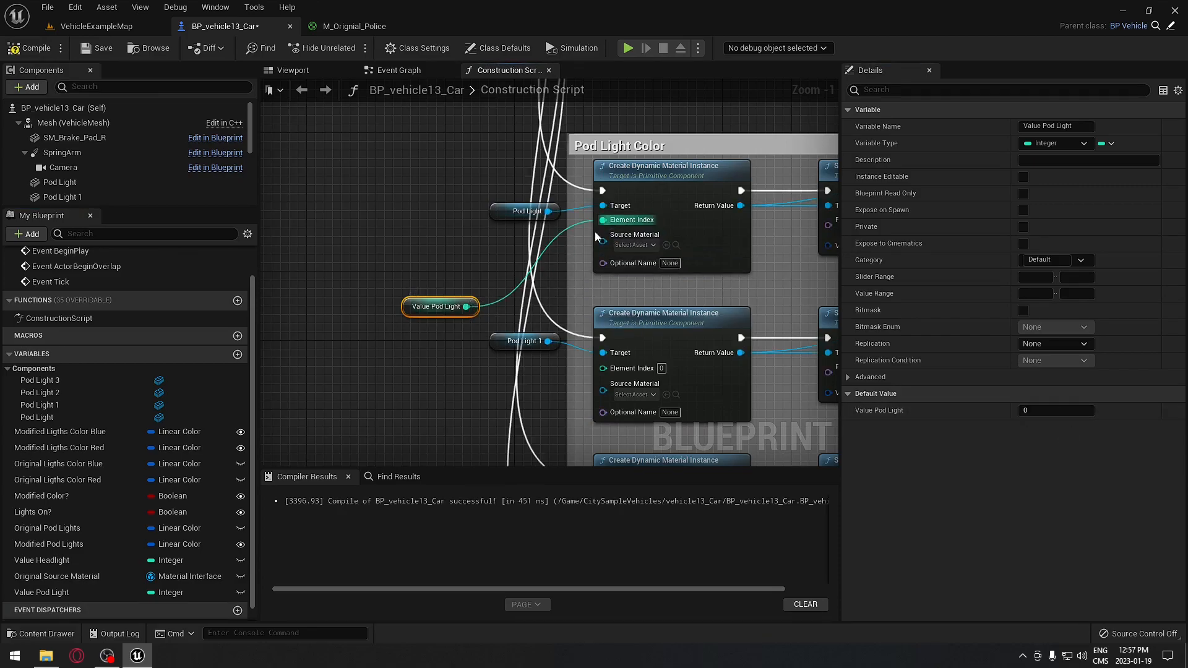
left_click_drag(467, 308, 594, 360)
left_click_drag(594, 360, 603, 369)
left_click_drag(573, 256, 430, 170)
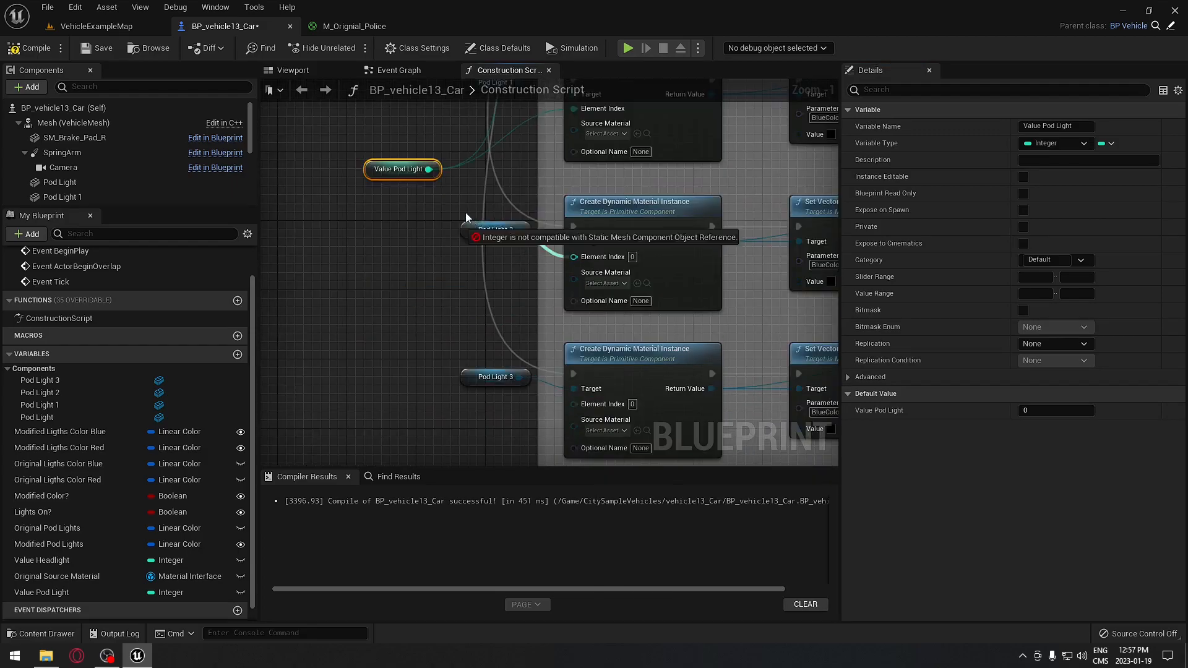
left_click_drag(428, 169, 575, 404)
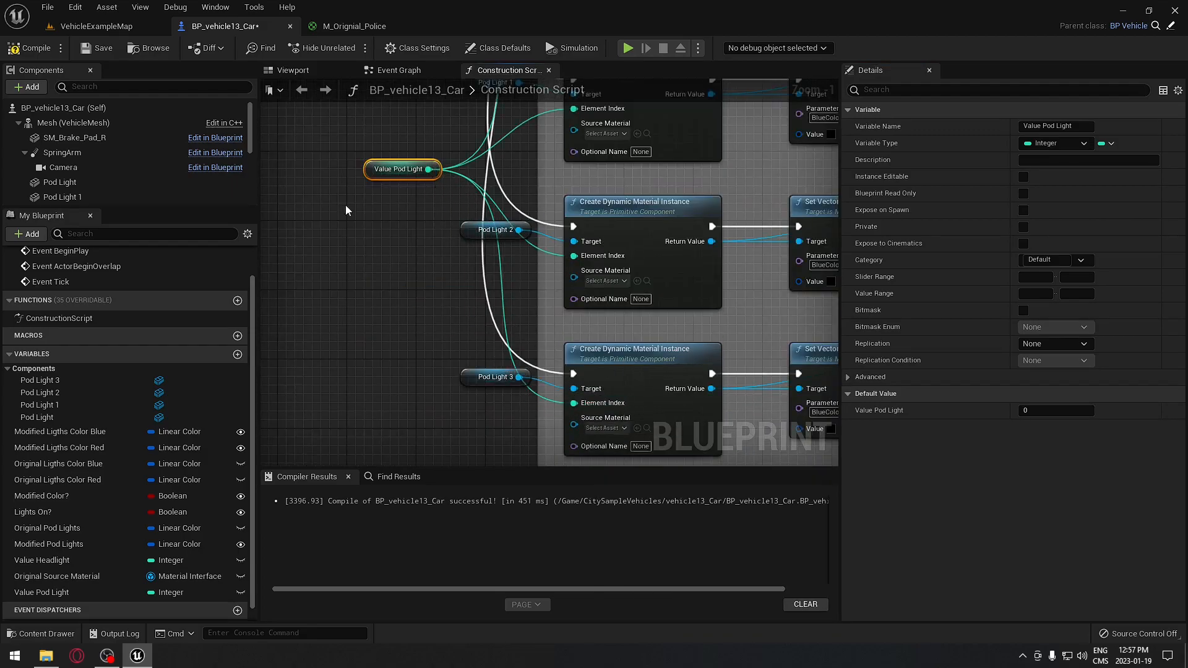
left_click_drag(369, 169, 355, 204)
right_click_drag(355, 204, 319, 240)
left_click(37, 49)
right_click_drag(433, 179, 469, 295)
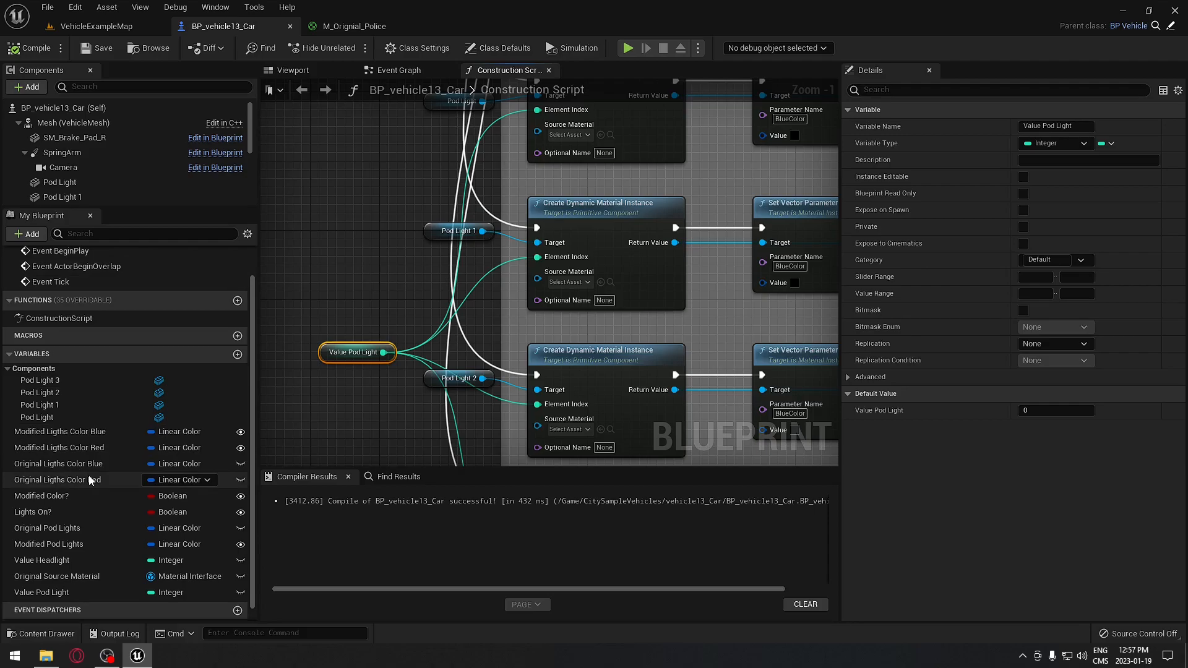
- Add an Original Source Material getter feeding three Source Material pins, compile, and lower the node
left_click(85, 576)
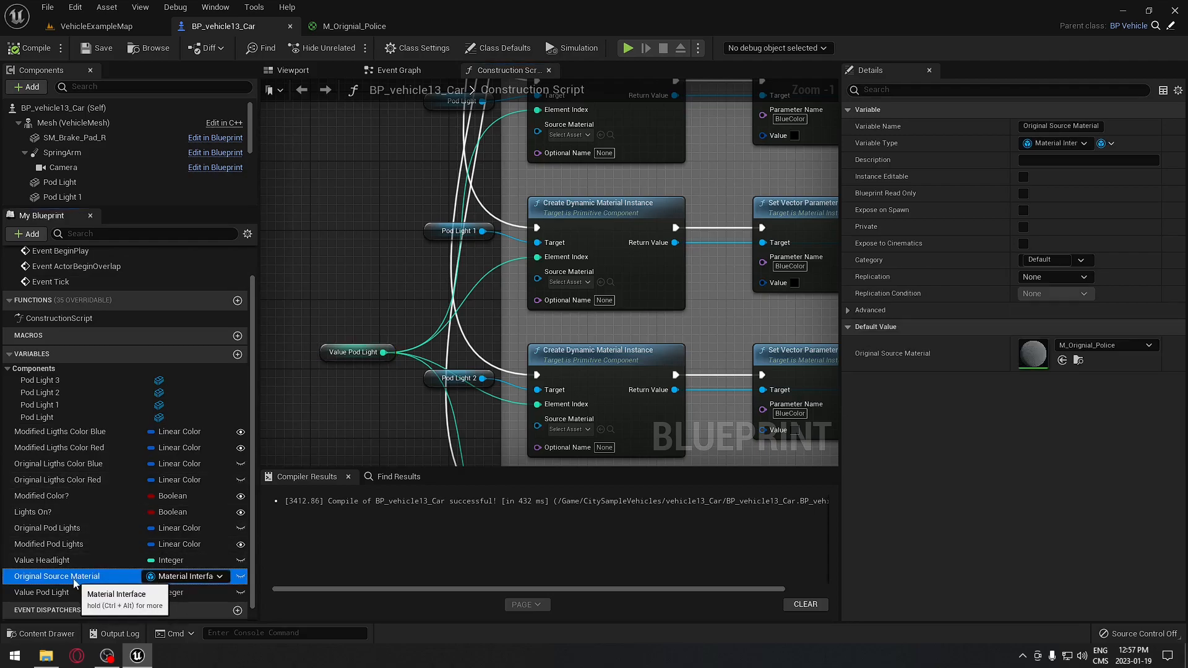
left_click_drag(86, 581, 310, 258)
left_click(375, 282)
right_click_drag(336, 229, 392, 291)
left_click_drag(449, 336, 584, 195)
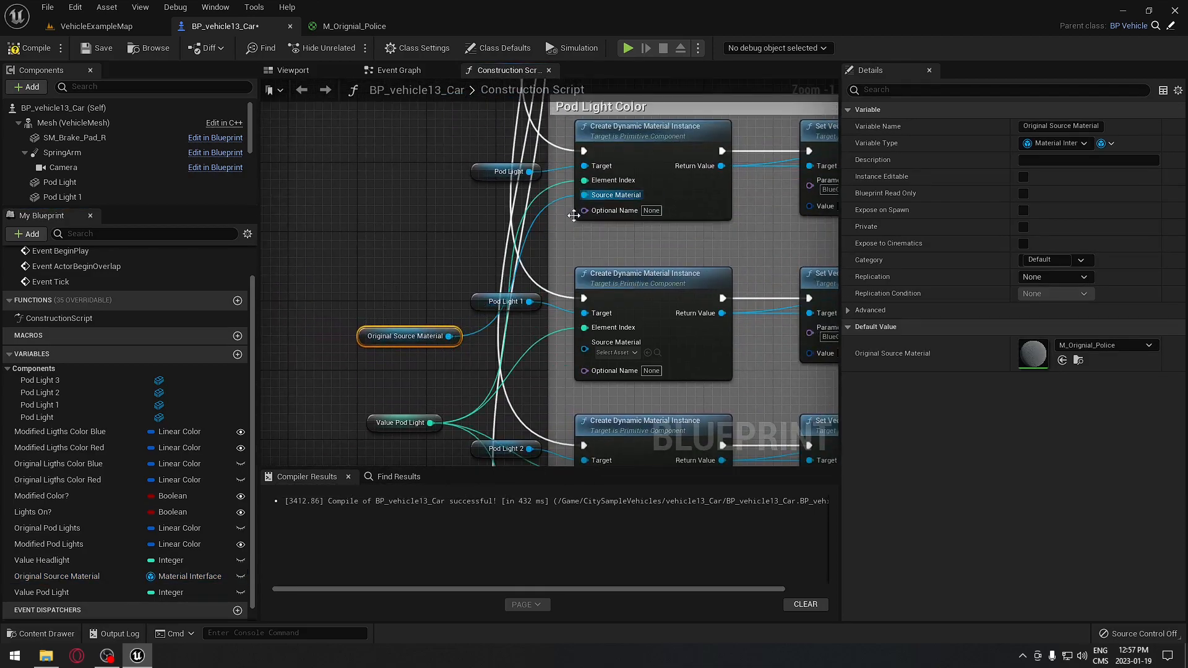
left_click_drag(439, 337, 570, 351)
right_click_drag(497, 322, 477, 209)
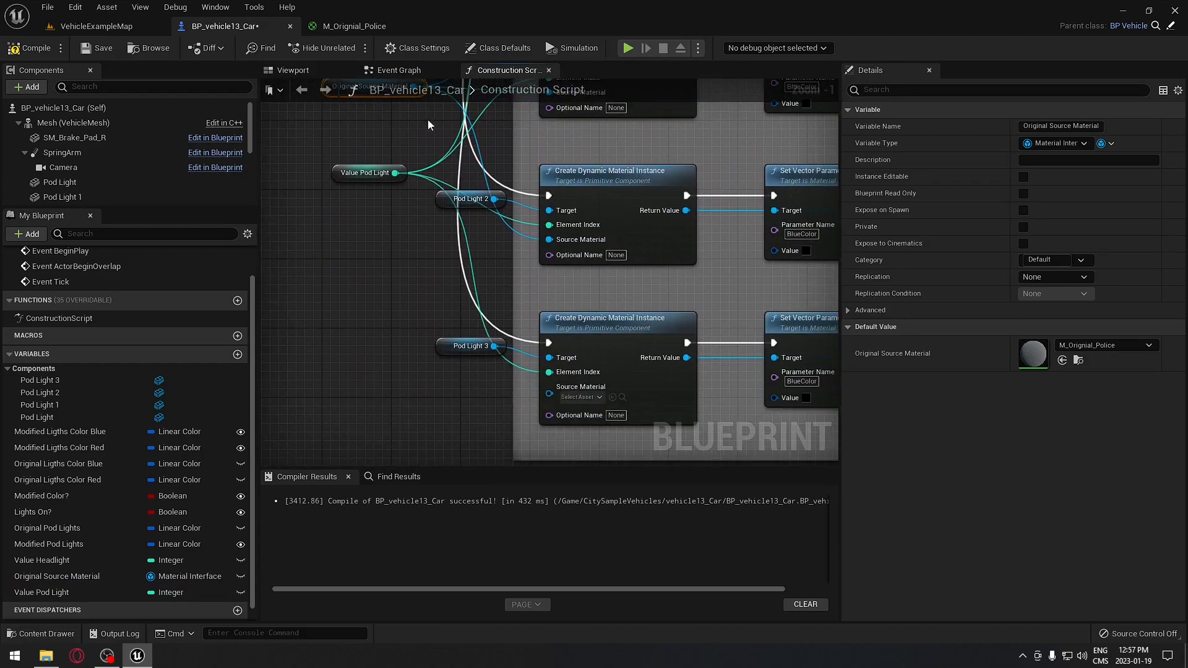
left_click_drag(550, 393, 414, 115)
left_click(32, 48)
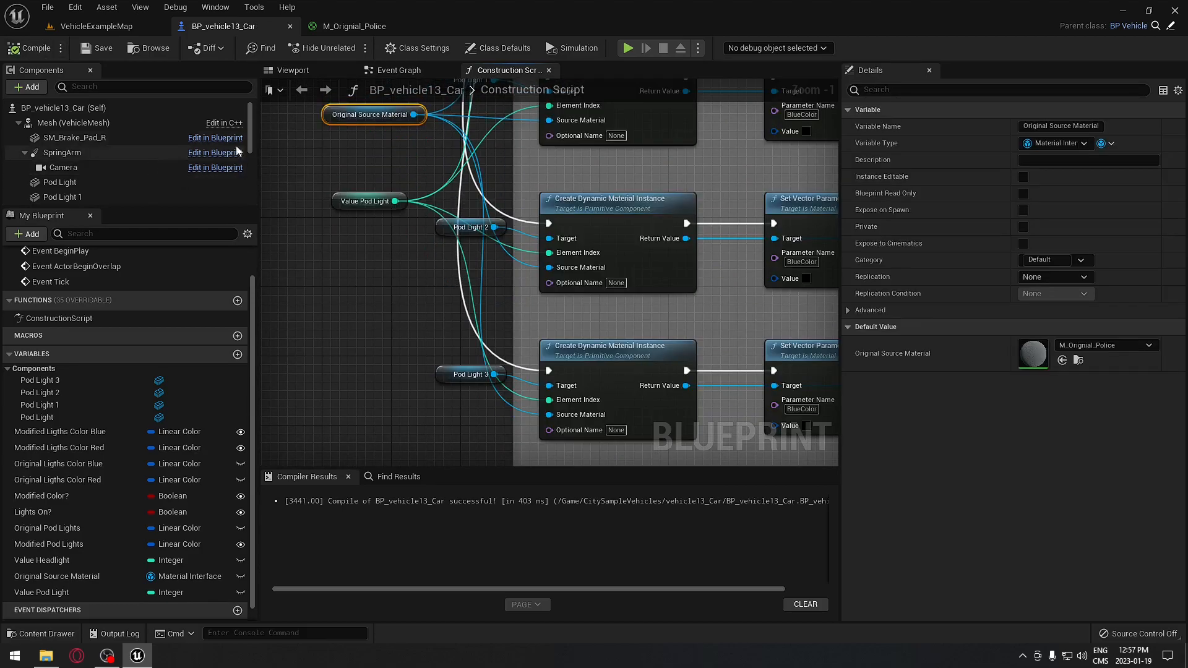
left_click_drag(328, 116, 319, 151)
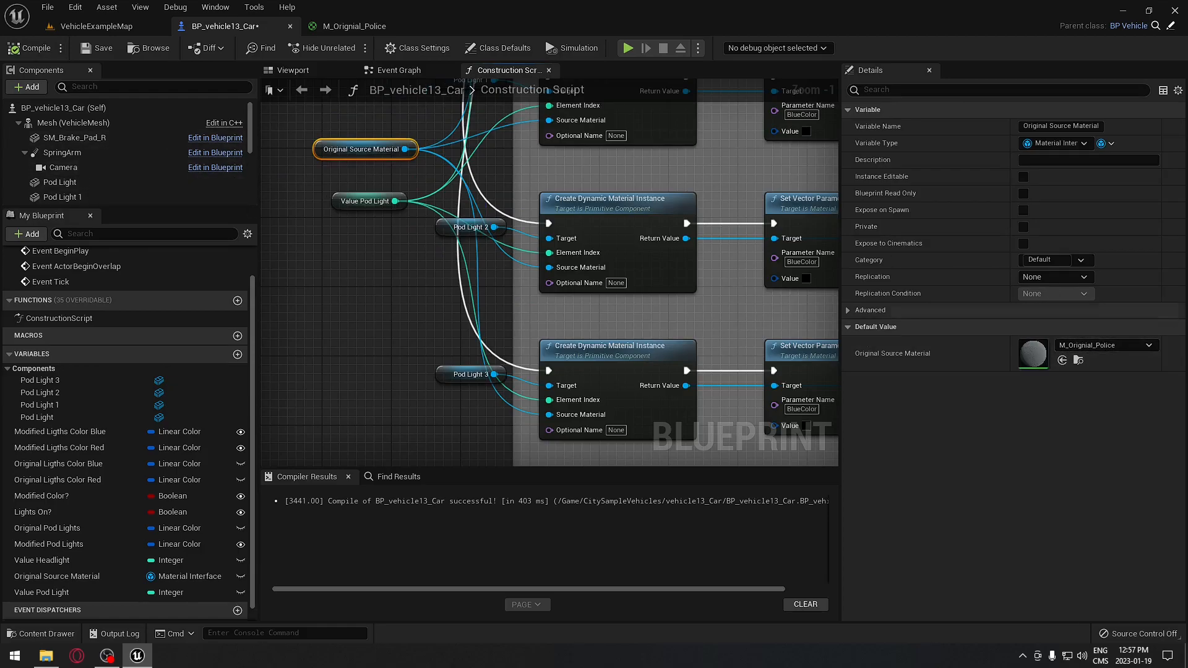
right_click_drag(456, 271, 457, 383)
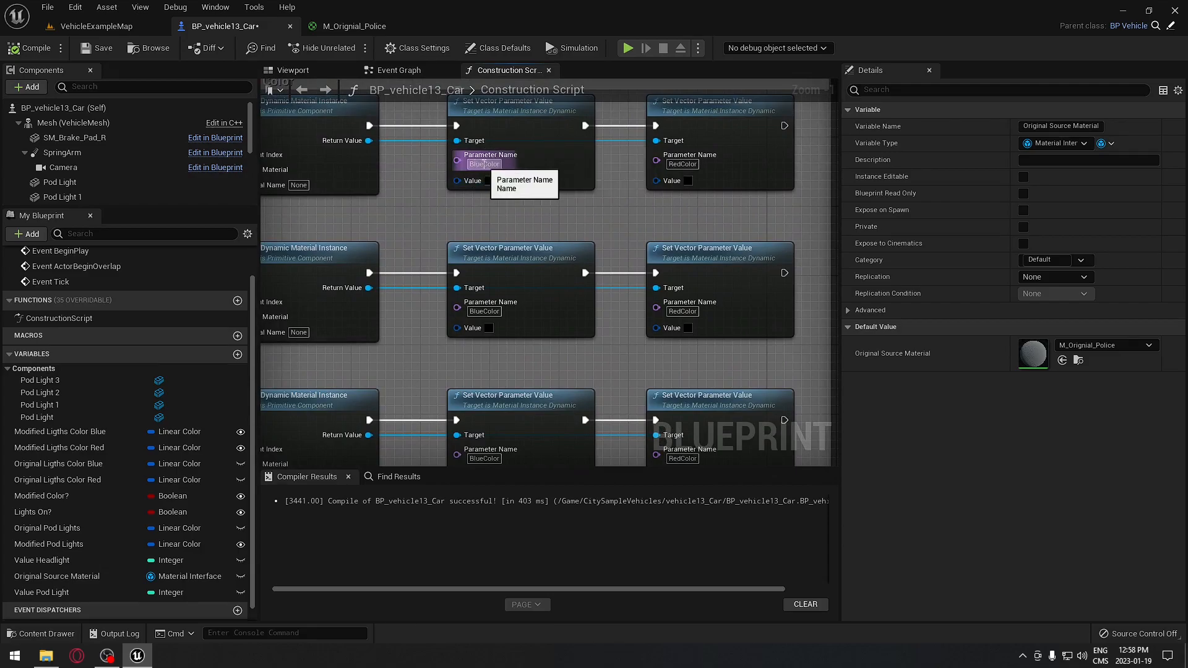
- Add an Original Ligths Color Blue getter and wire it to the BlueColor Value inputs
left_click(64, 465)
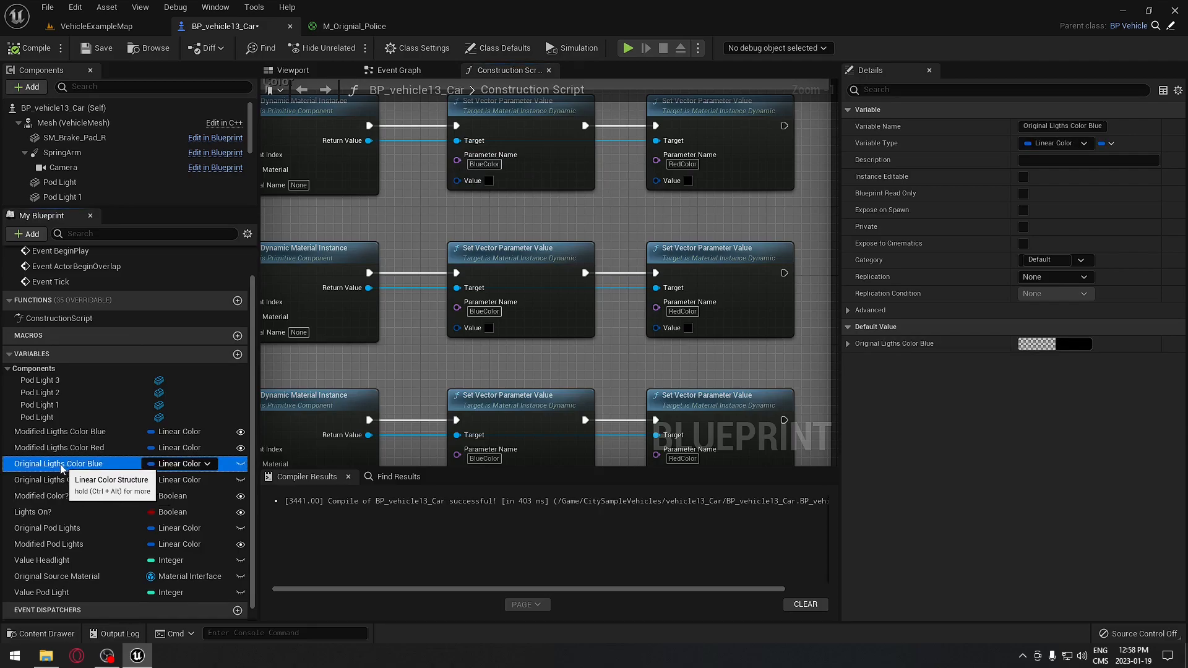
left_click_drag(52, 469, 303, 374)
left_click(410, 235)
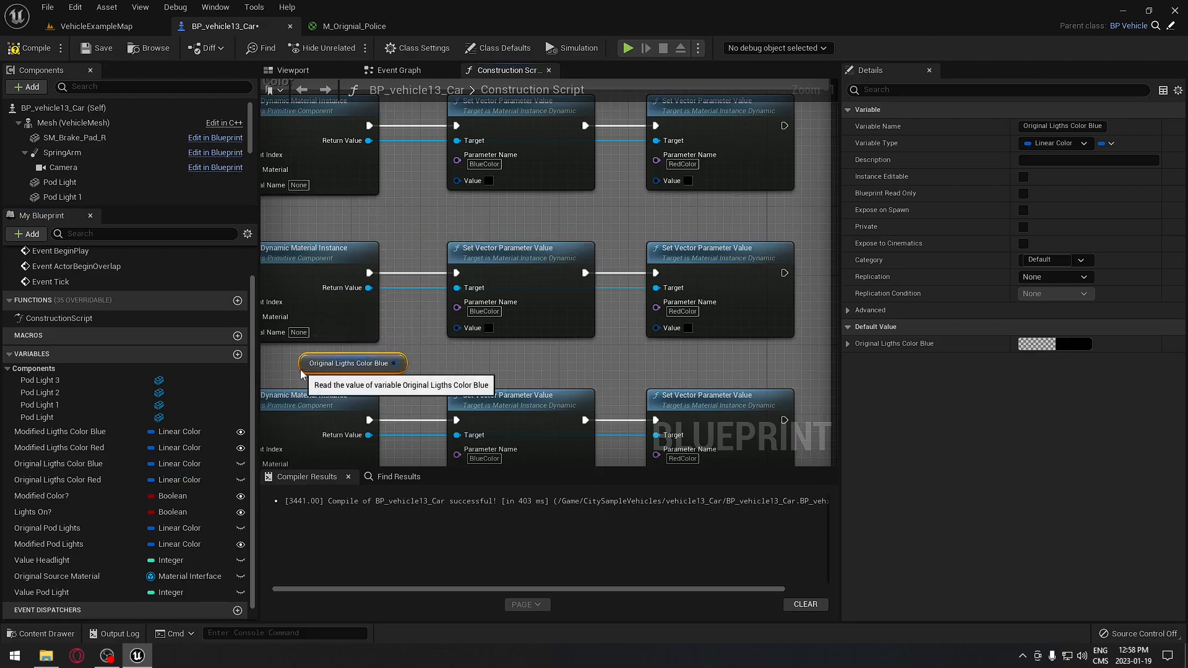
right_click_drag(512, 344, 575, 326)
left_click_drag(458, 345, 521, 162)
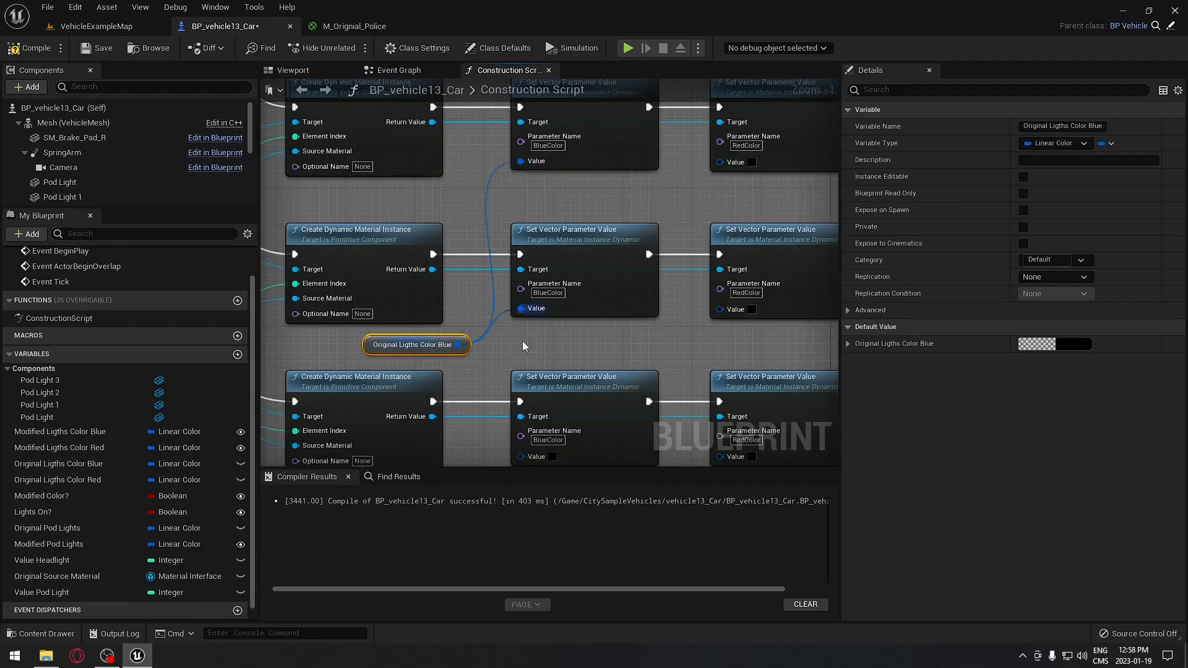
right_click_drag(491, 338, 483, 204)
left_click_drag(513, 326, 513, 323)
left_click_drag(451, 210, 540, 364)
- Add an Original Ligths Color Red getter and wire it to the RedColor Value inputs
right_click_drag(706, 255, 544, 340)
left_click_drag(62, 481, 454, 198)
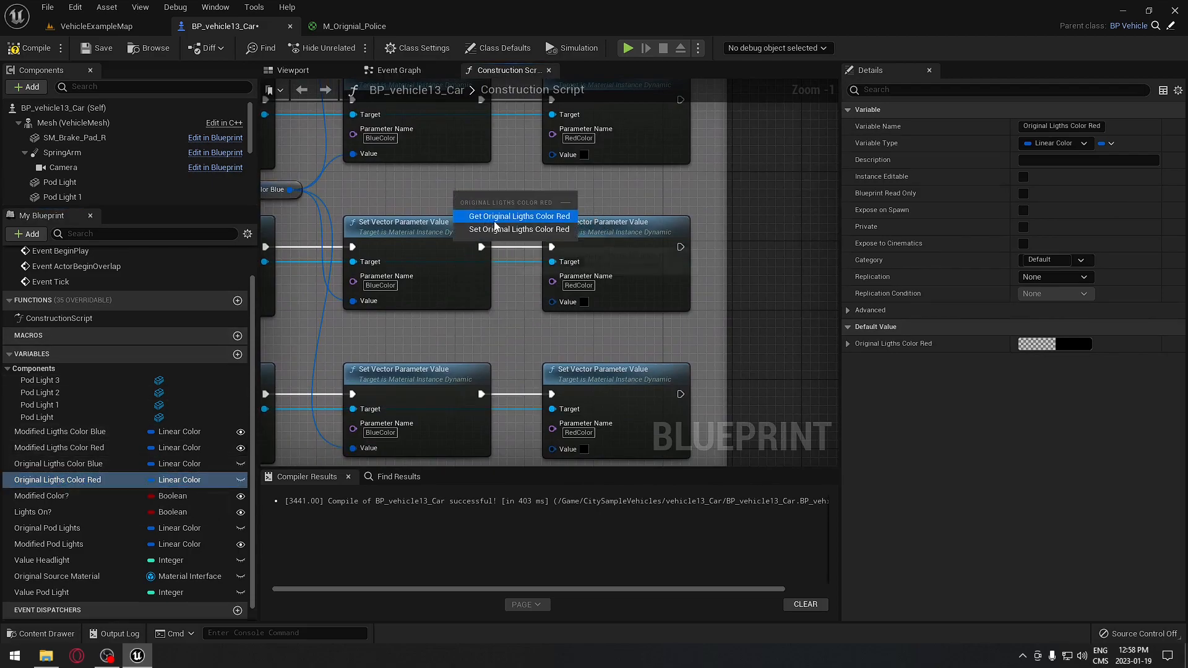
left_click(495, 215)
left_click_drag(548, 198, 552, 301)
left_click_drag(548, 198, 552, 448)
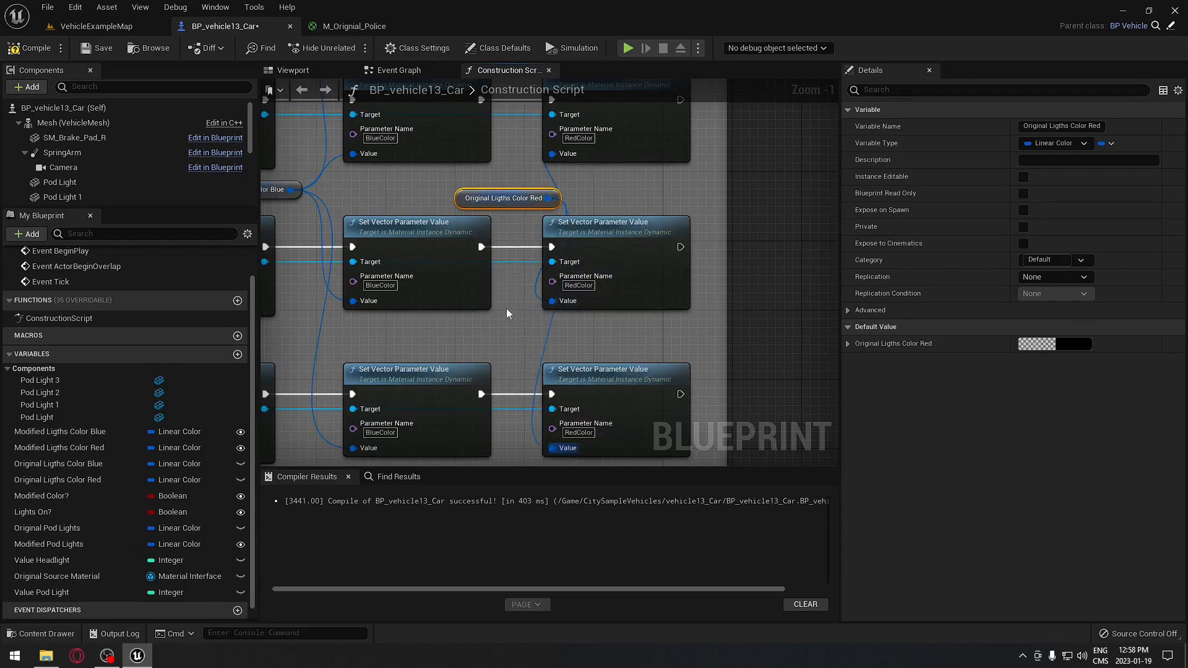
right_click_drag(511, 325, 542, 459)
left_click_drag(580, 330, 582, 142)
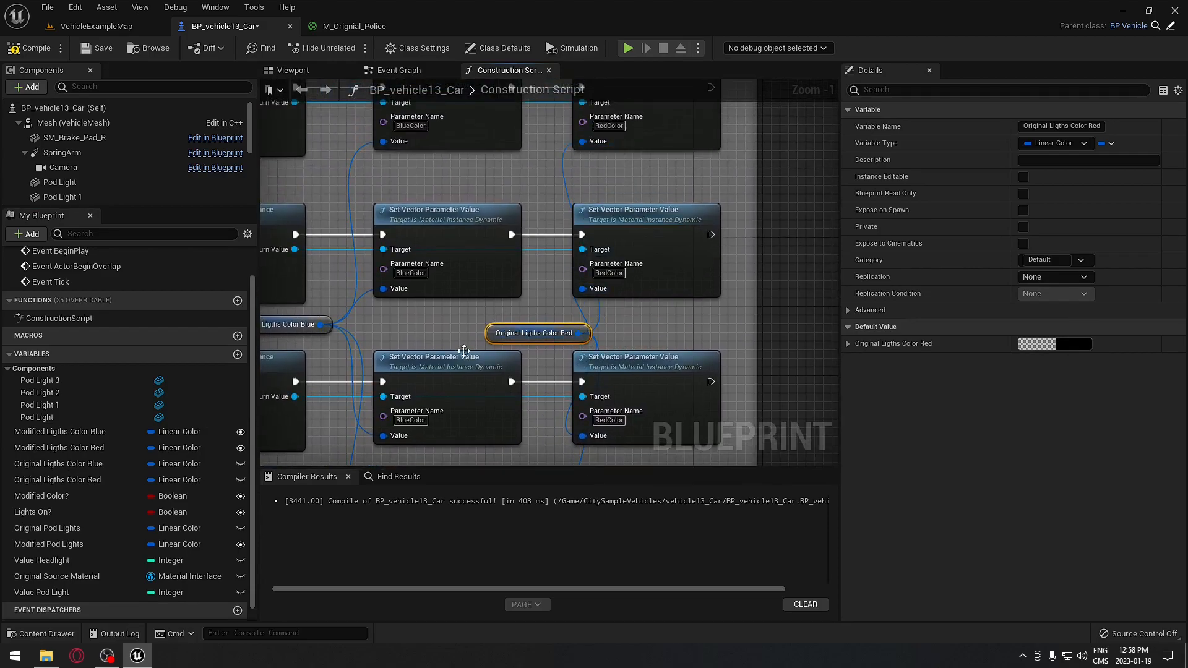
left_click_drag(498, 334, 471, 335)
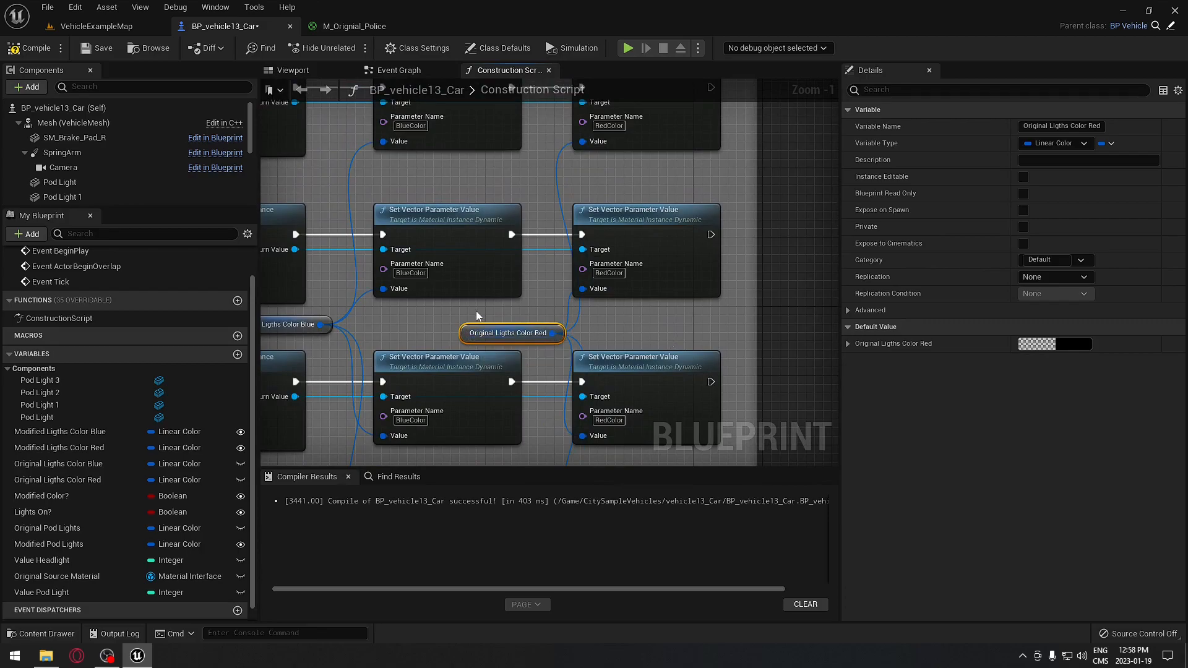
right_click_drag(315, 328, 508, 297)
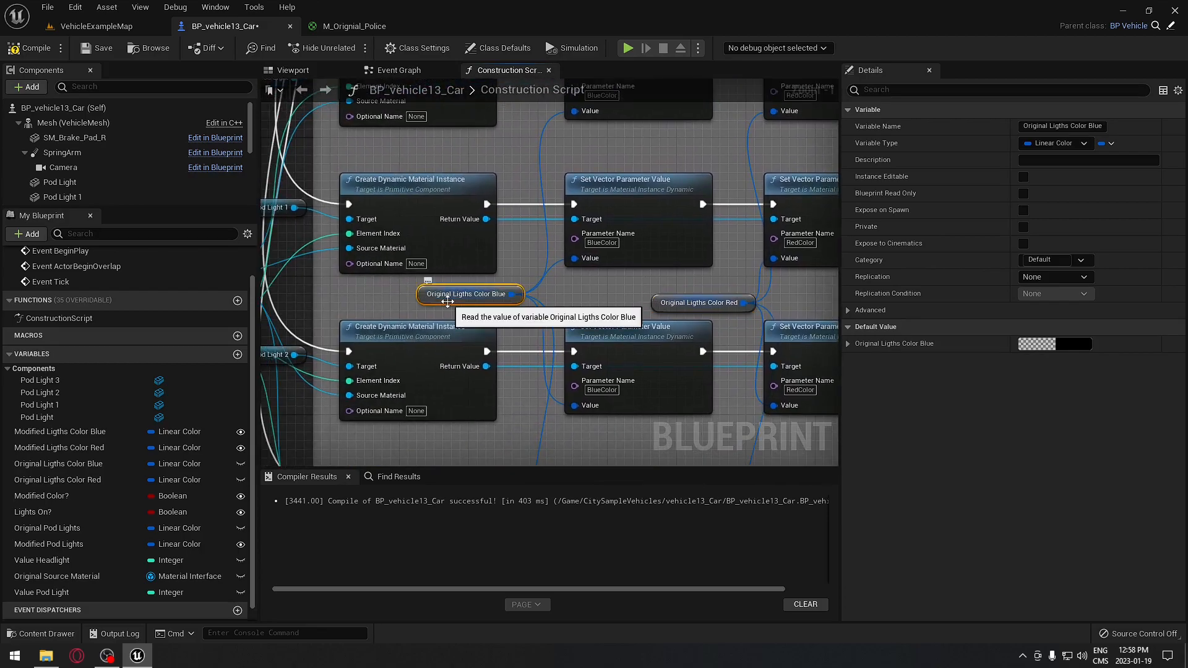
- Set Original Ligths Color Blue's default value to bright blue
left_click(470, 294)
left_click(1074, 345)
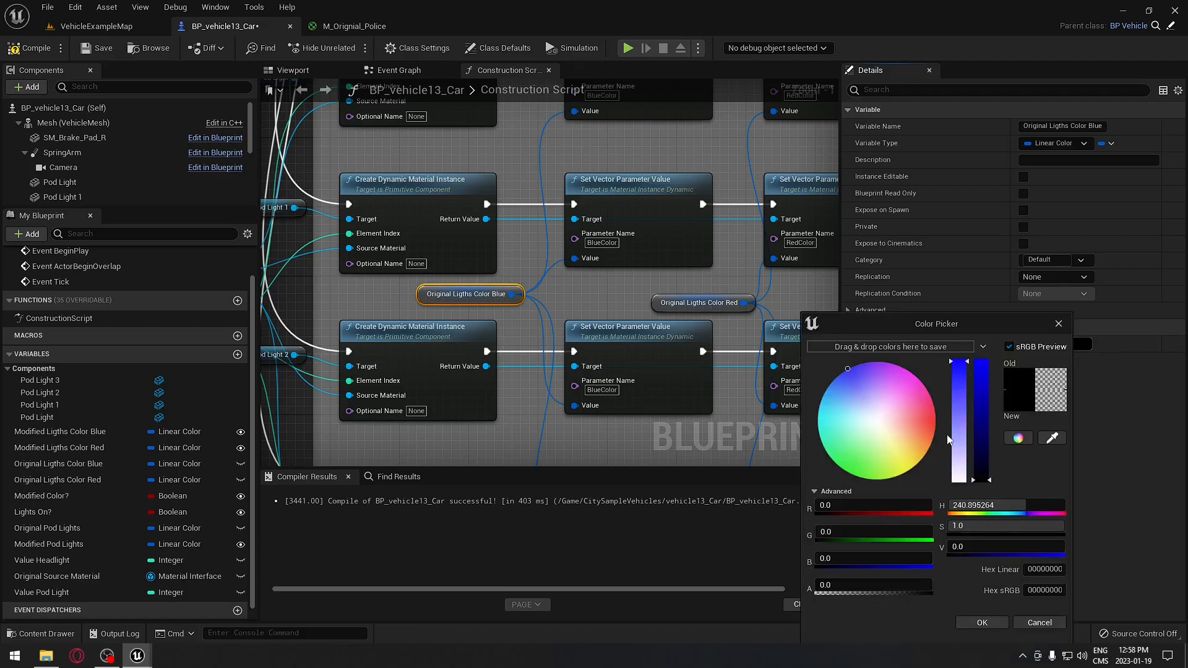
left_click_drag(980, 418, 977, 335)
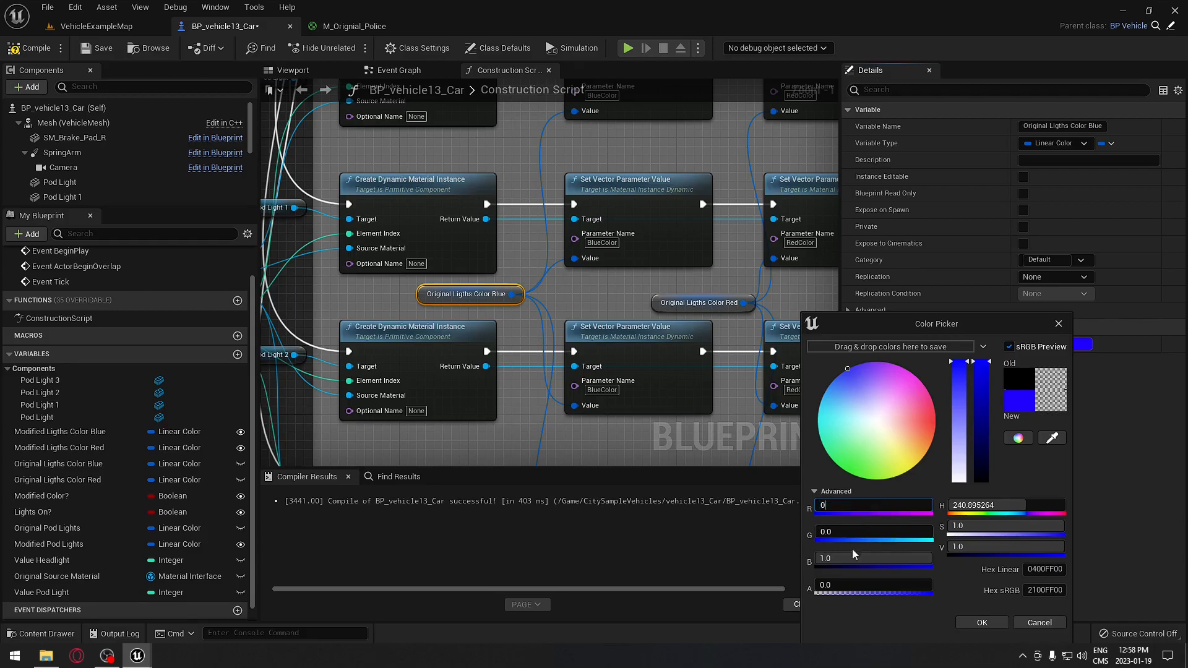
left_click(982, 622)
- Set Original Ligths Color Red's default value to fully saturated bright red
right_click_drag(641, 299, 560, 312)
left_click(585, 316)
left_click(1070, 344)
left_click_drag(926, 406, 942, 421)
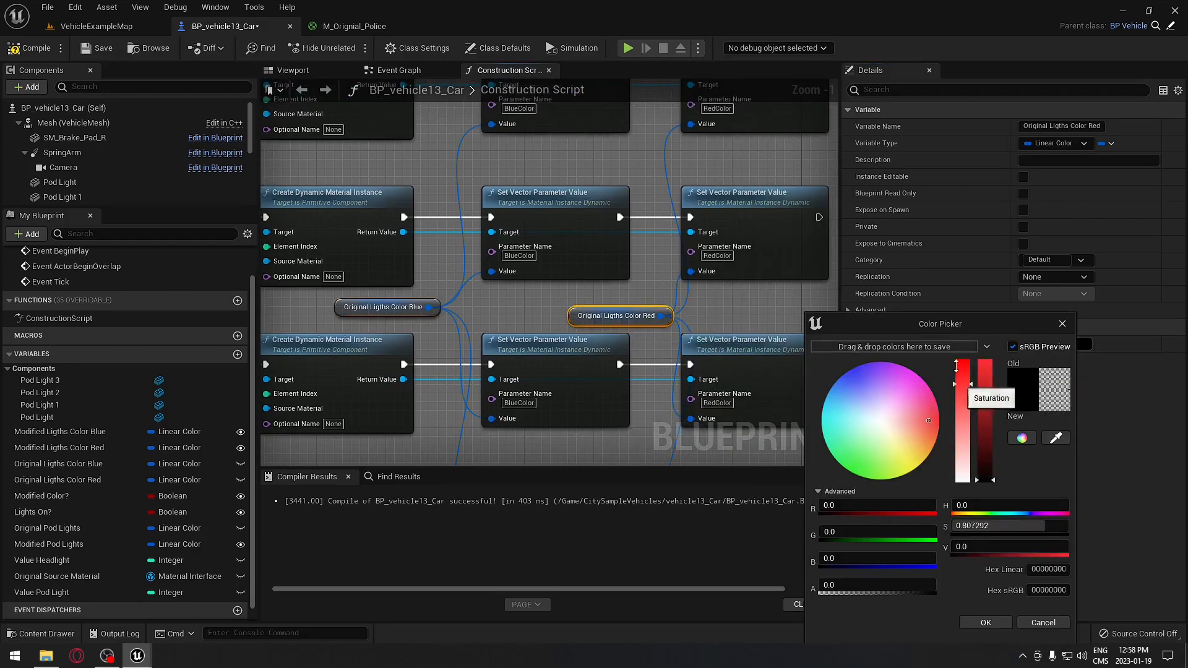
left_click_drag(985, 380, 982, 314)
left_click(988, 622)
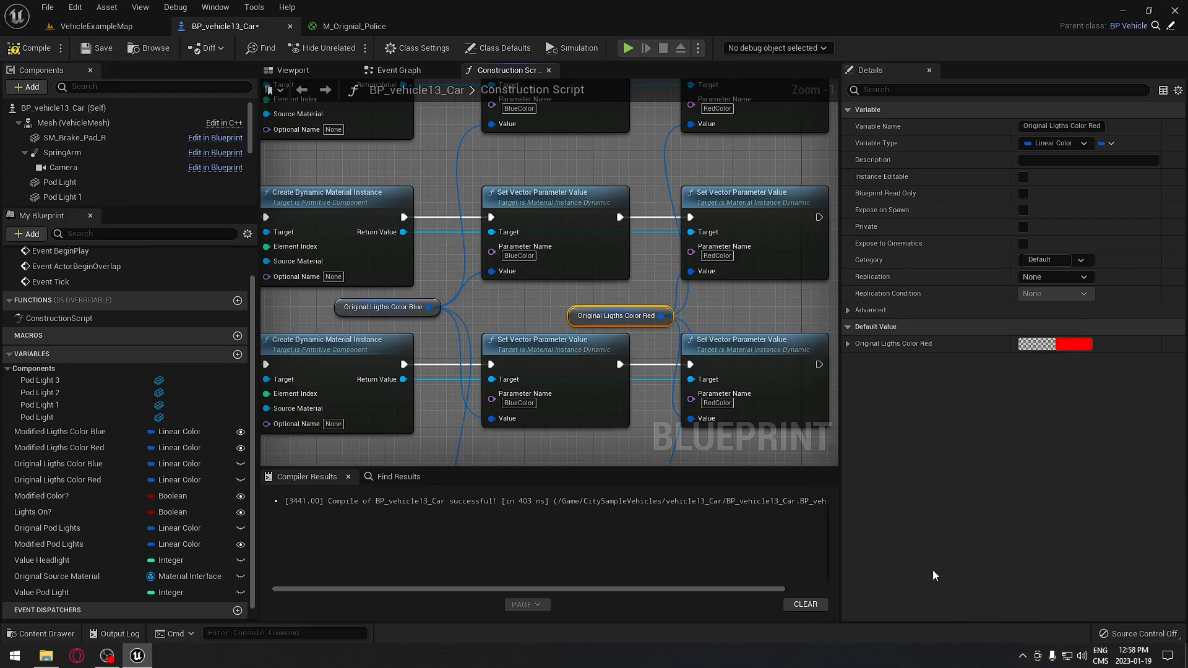
left_click_drag(611, 314, 611, 304)
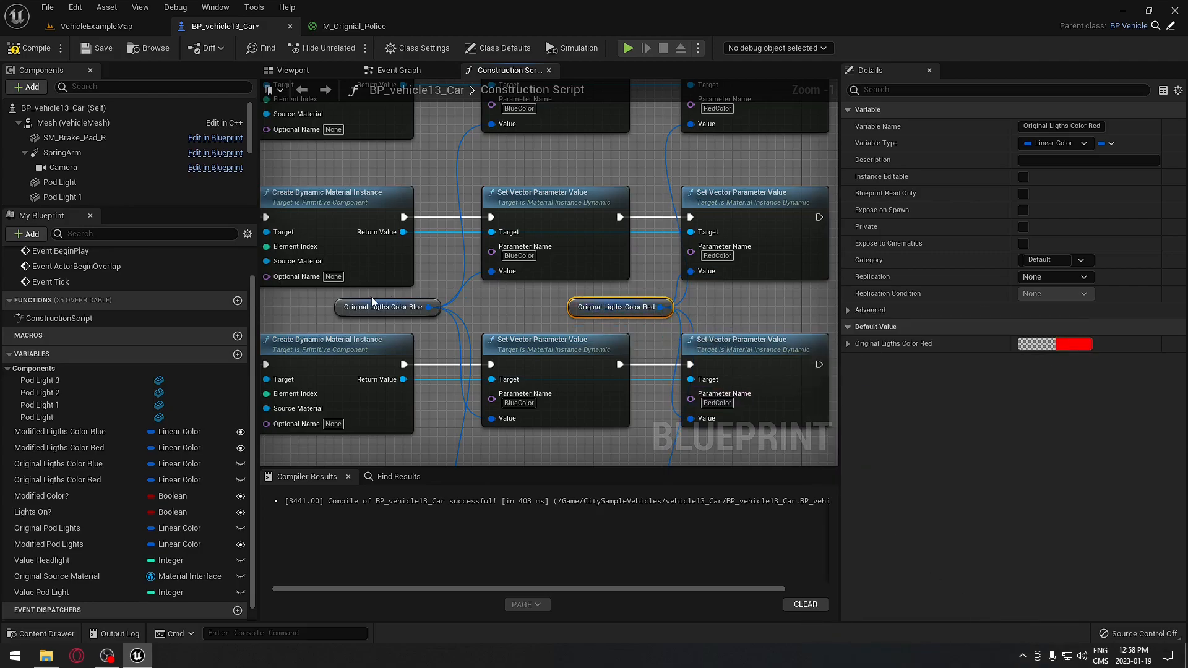
- Compile the car blueprint and look over the Pod Light nodes in the graph
left_click(37, 51)
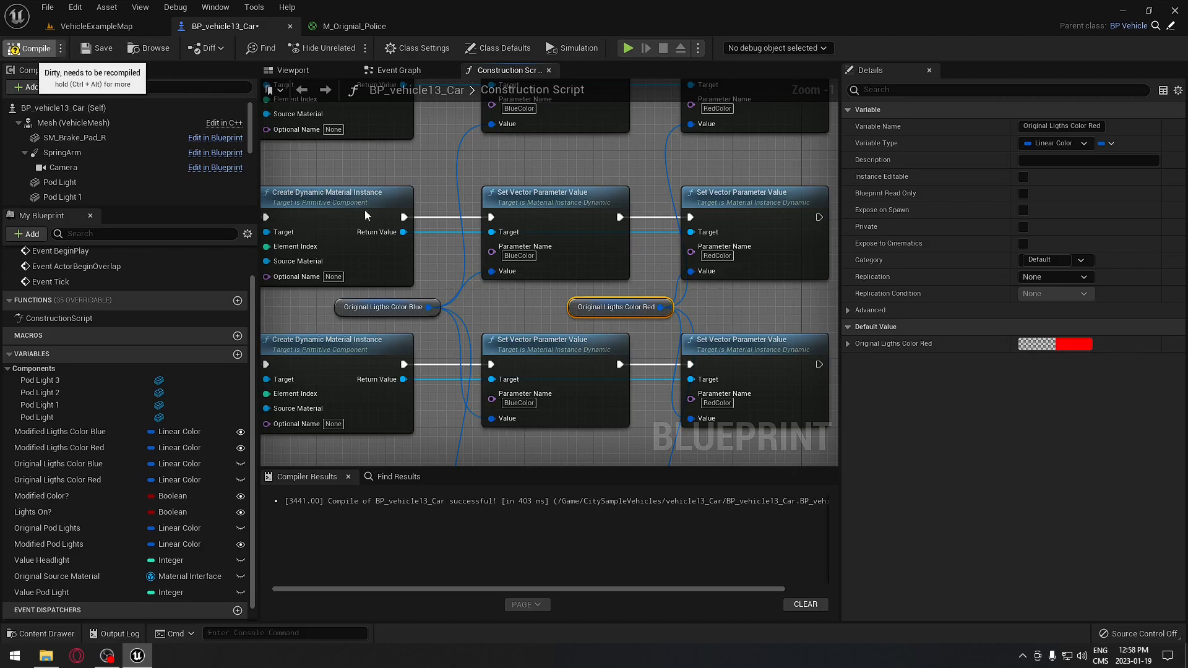
right_click_drag(495, 260, 647, 48)
scroll(681, 221, "down", 6)
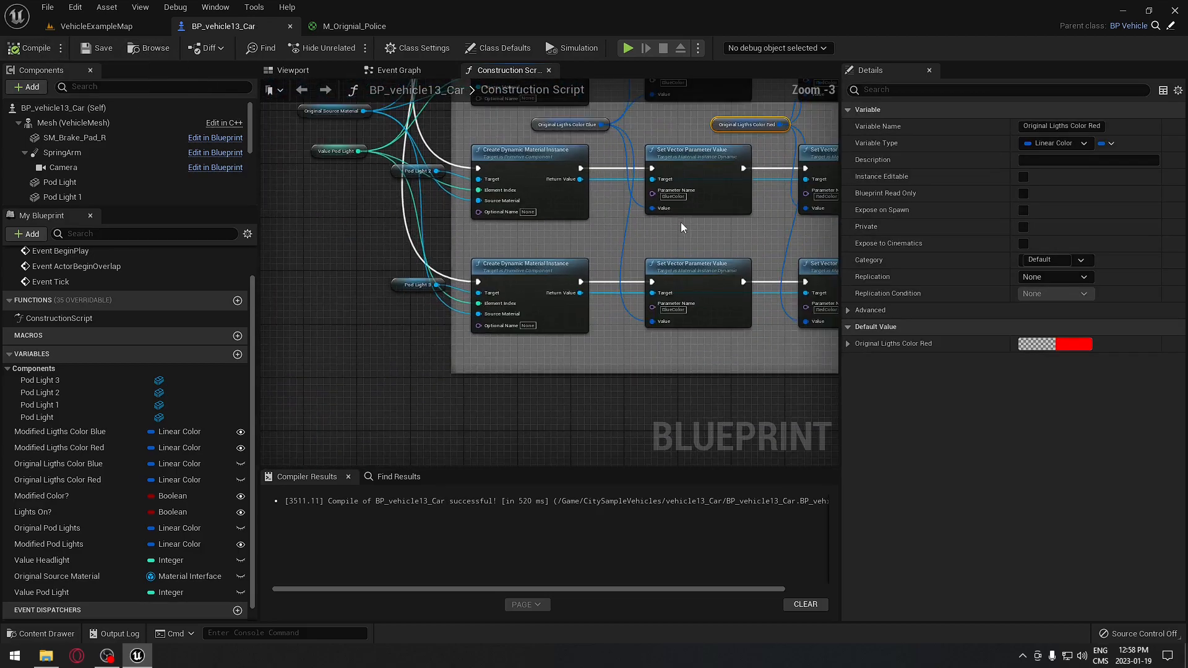
scroll(636, 367, "up", 4)
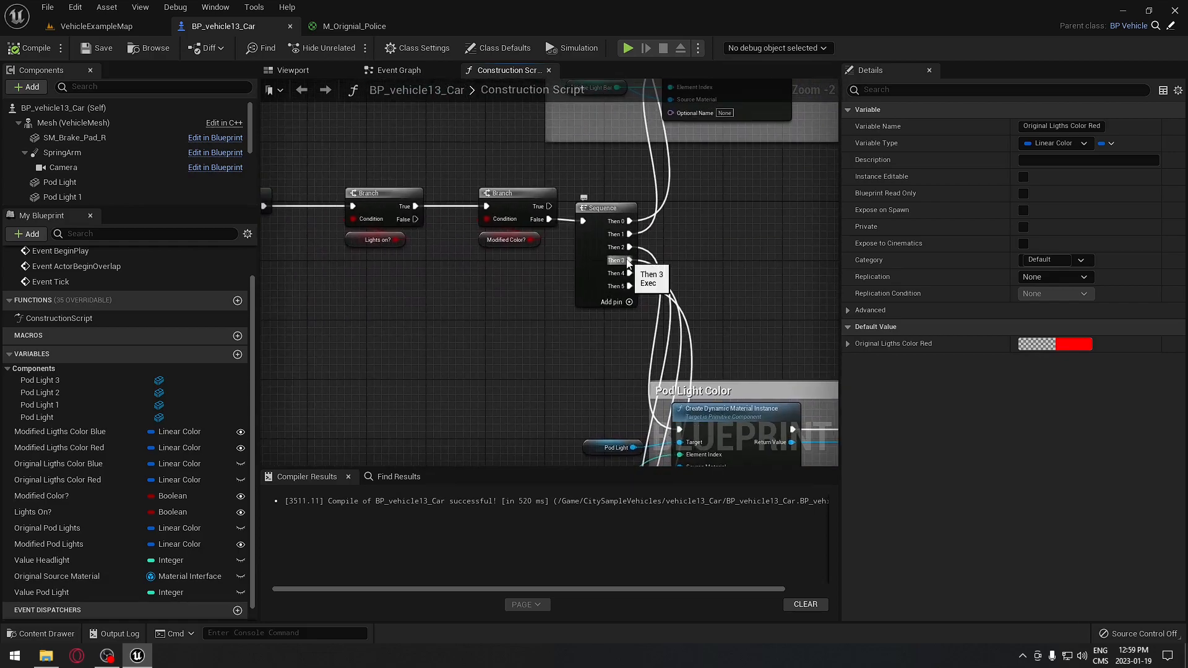
left_click(414, 74)
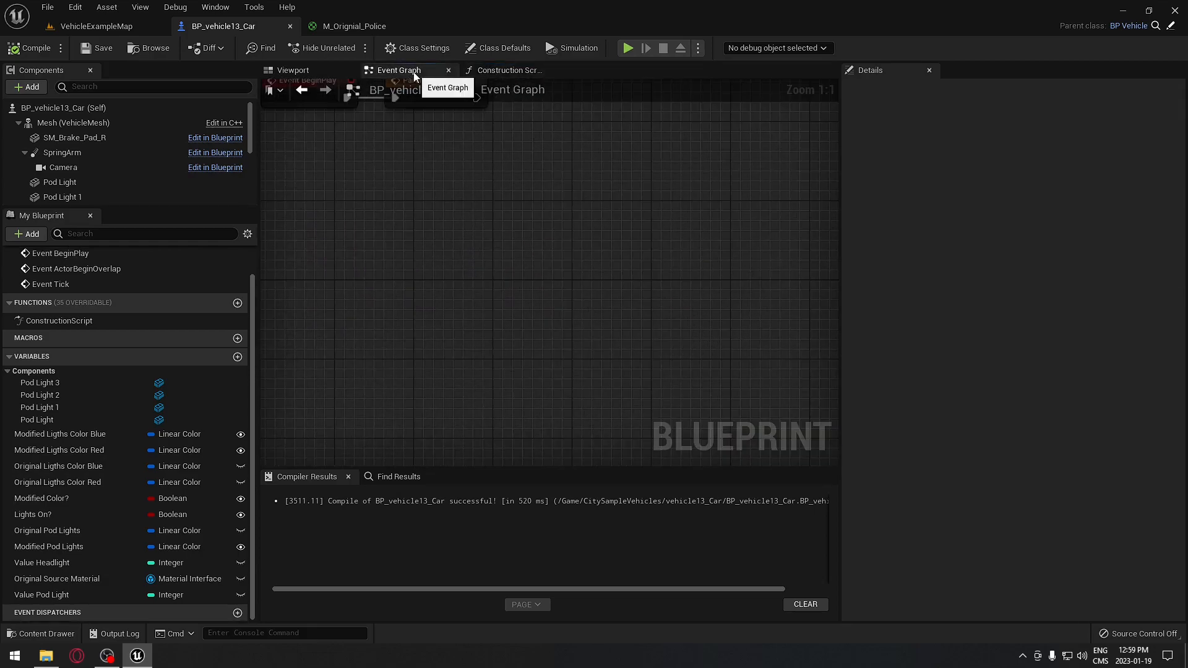
- Orbit the 3D view around the police car and select its body mesh to check the blue pod light
left_click(314, 74)
right_click_drag(350, 187, 331, 203)
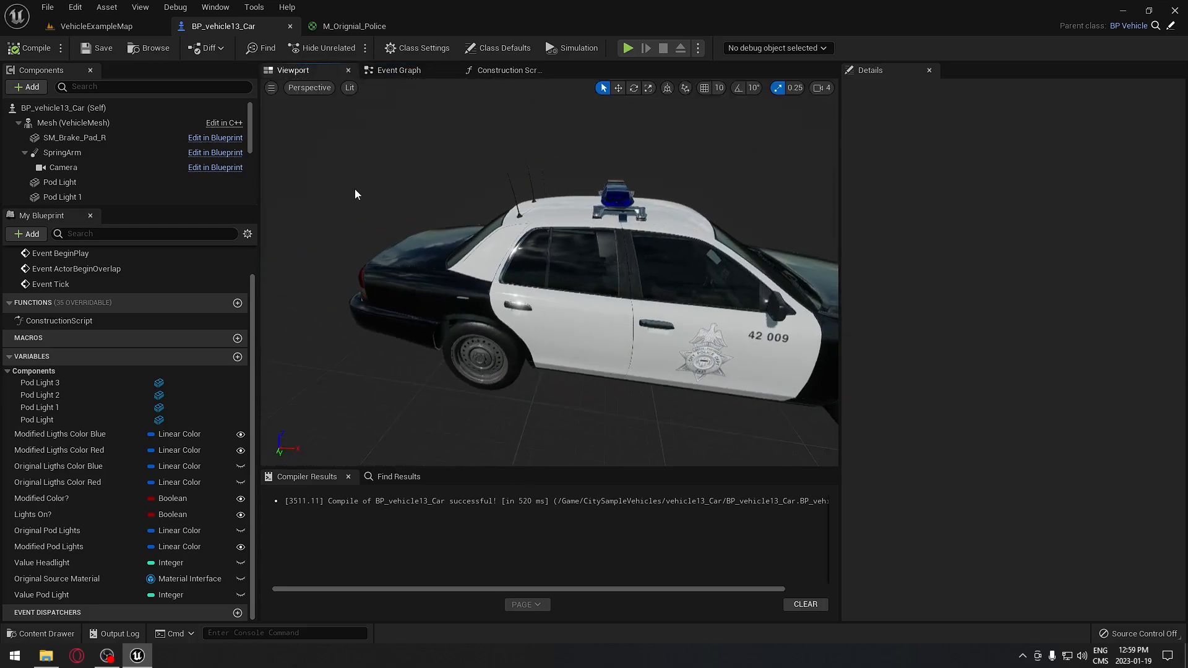
left_click(611, 186)
right_click_drag(646, 318, 658, 350)
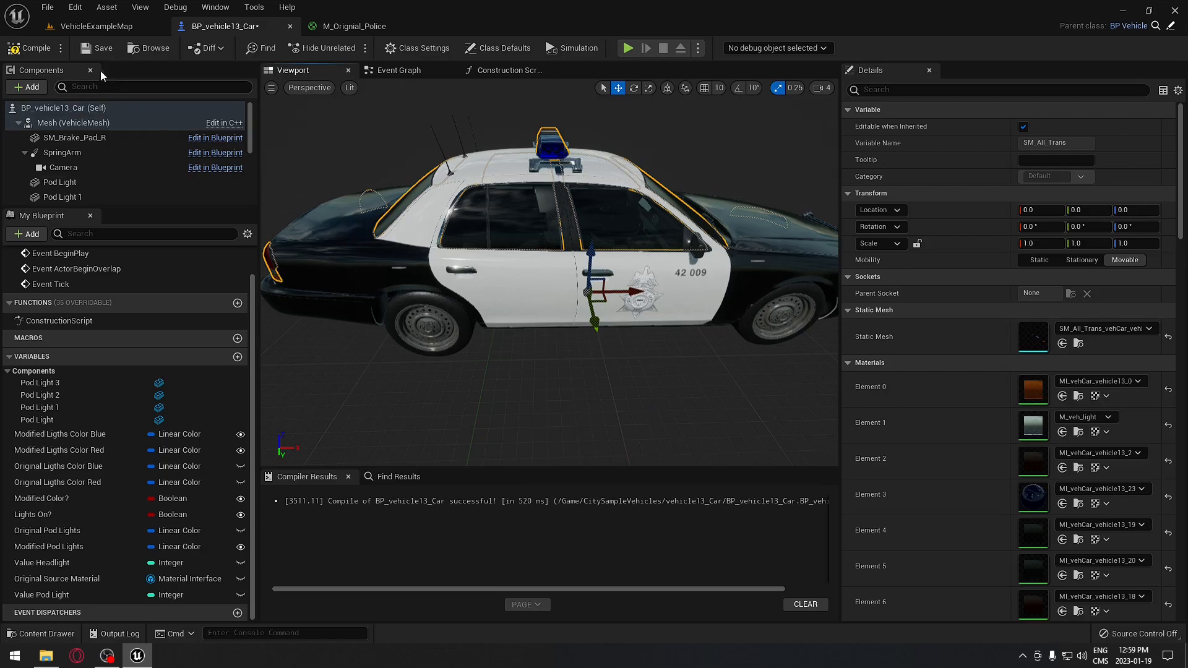
- Compile the car blueprint and select the Pod Light component to review it in the preview
left_click(29, 47)
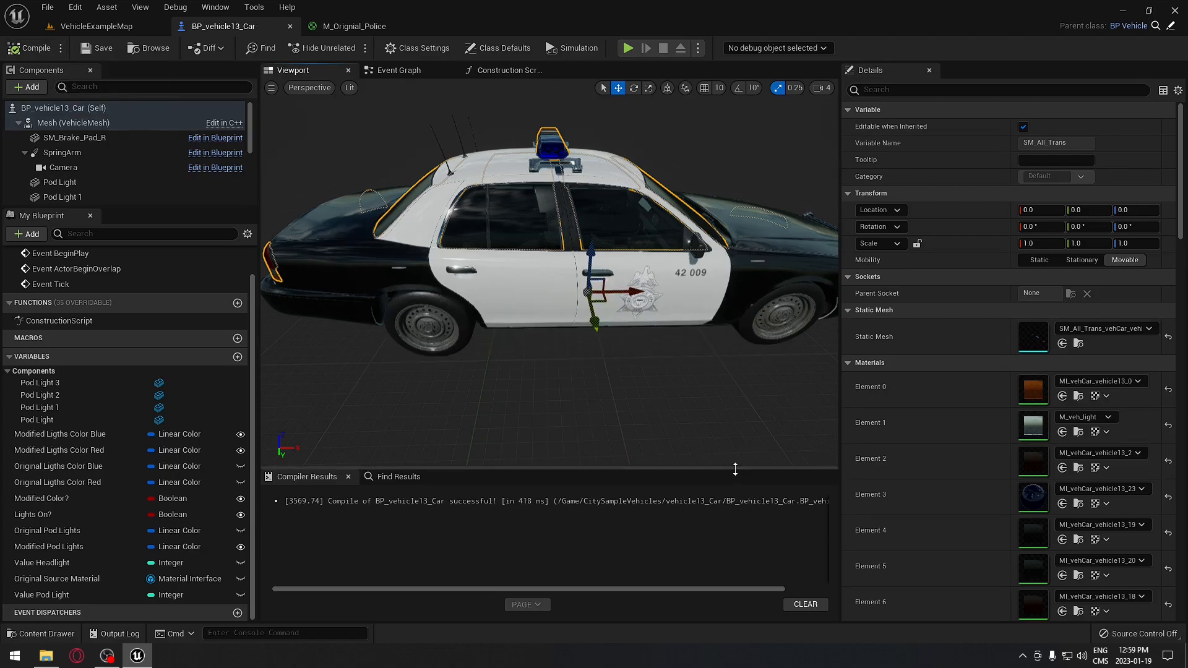
left_click(59, 182)
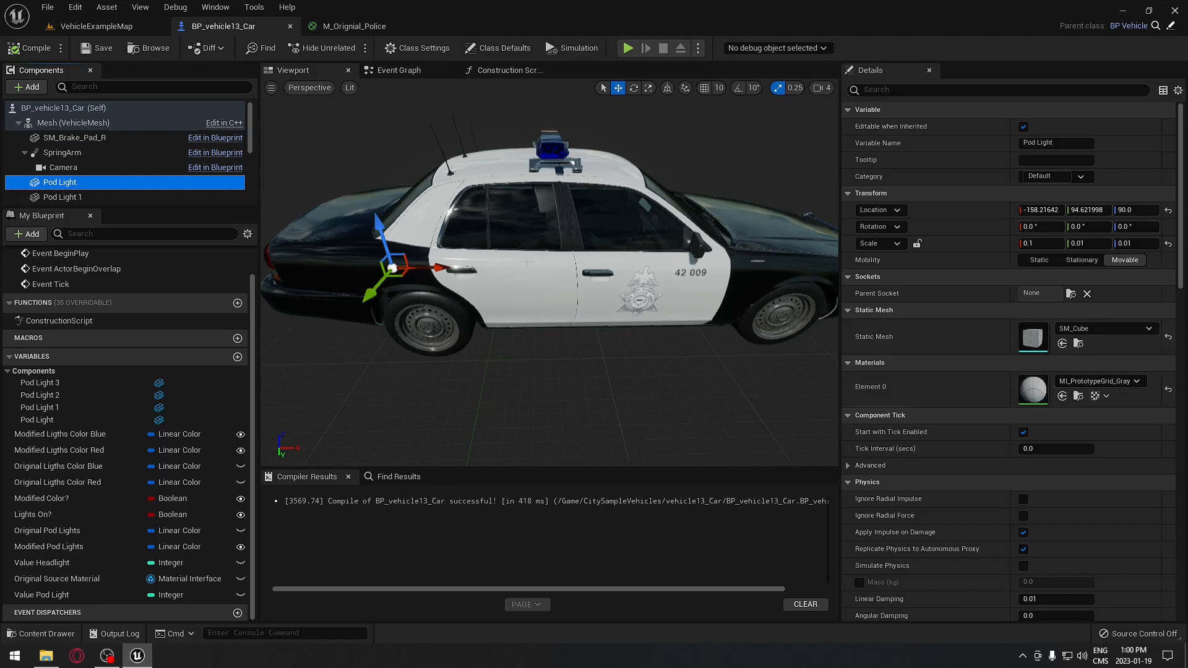
scroll(247, 142, "down", 3)
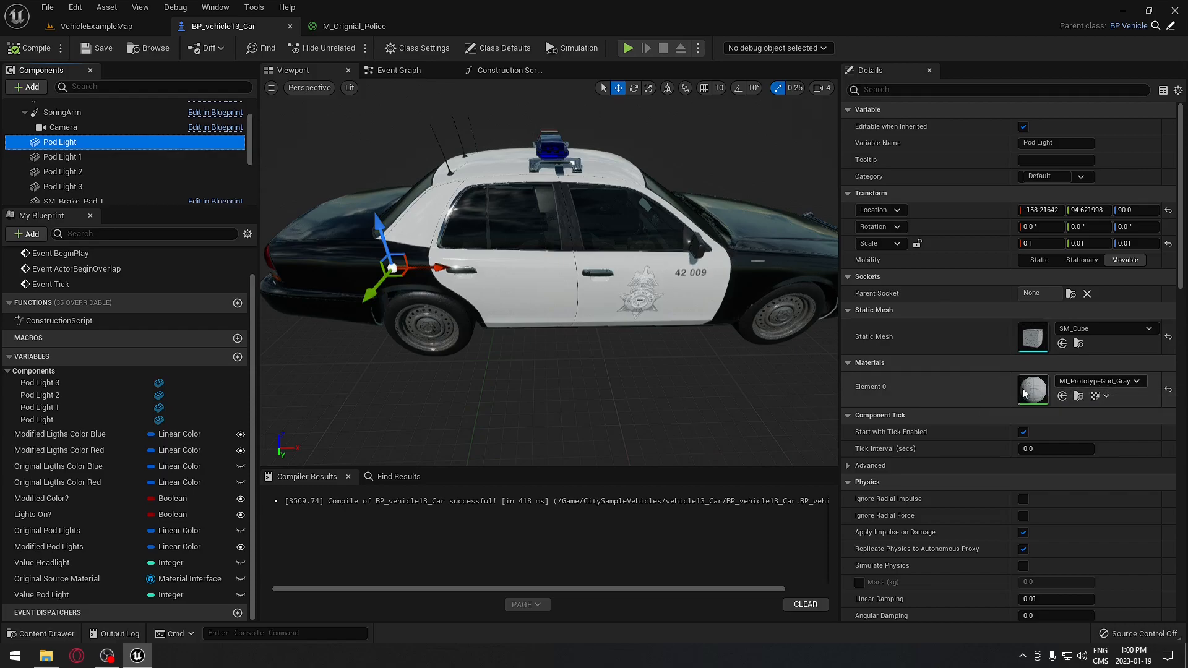
right_click_drag(700, 346, 718, 347)
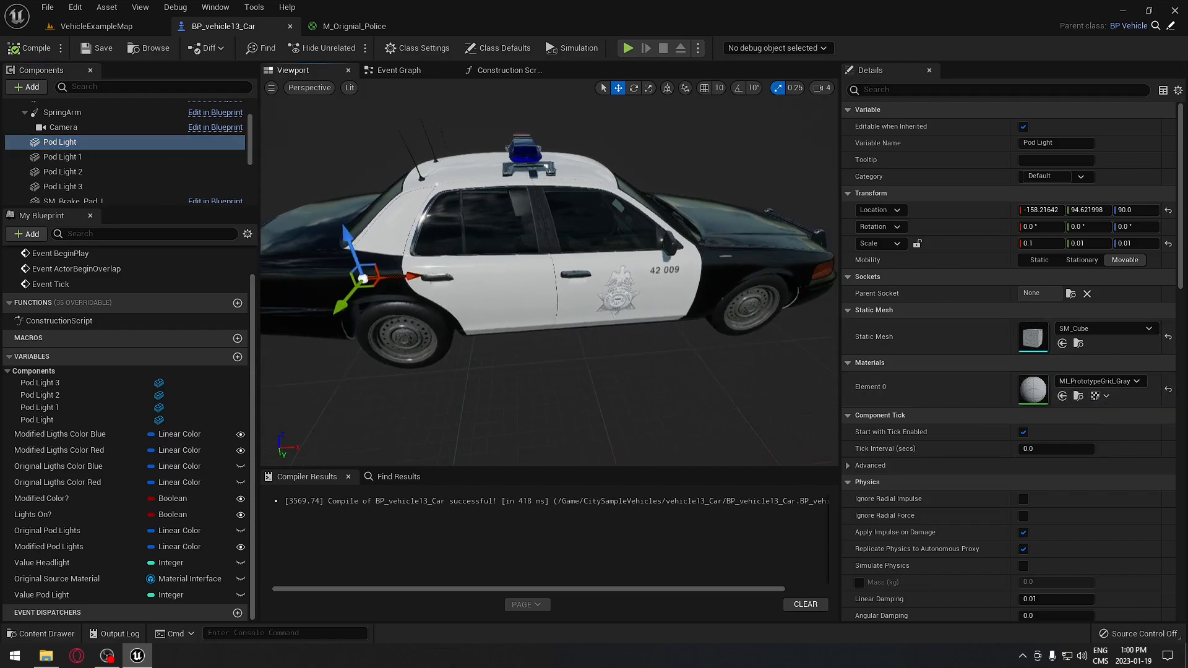
- Look over the Construction Script's branch nodes, then return to the VehicleExampleMap level with both police cars
left_click(397, 73)
left_click(490, 72)
scroll(510, 191, "down", 4)
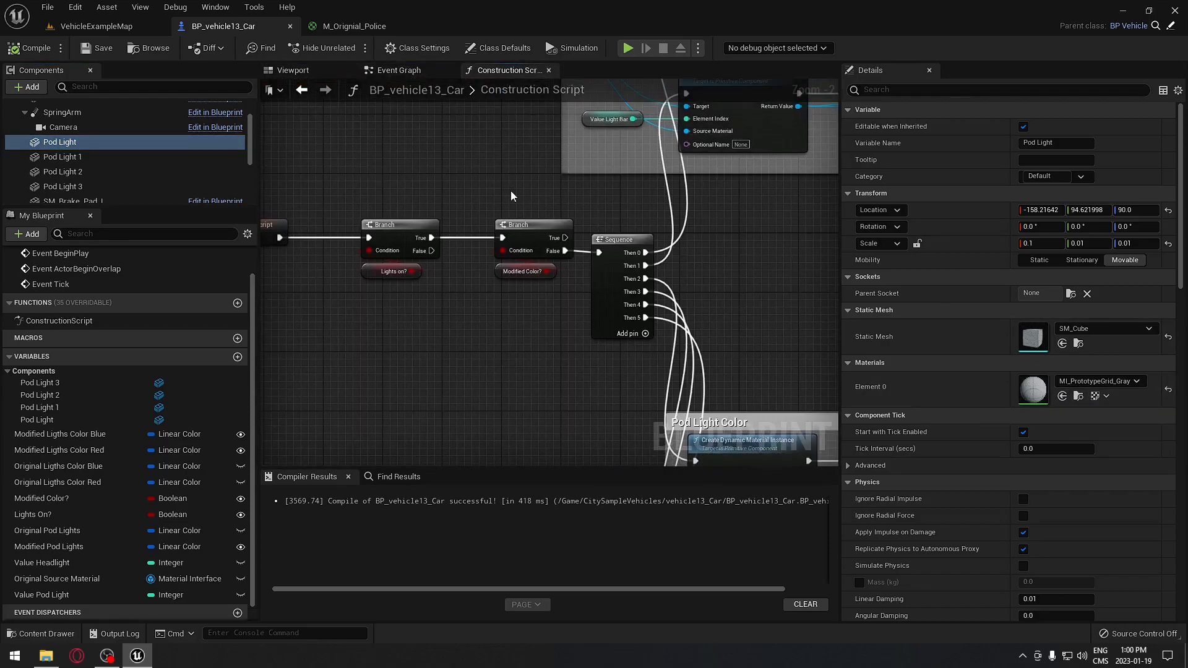
scroll(536, 260, "up", 3)
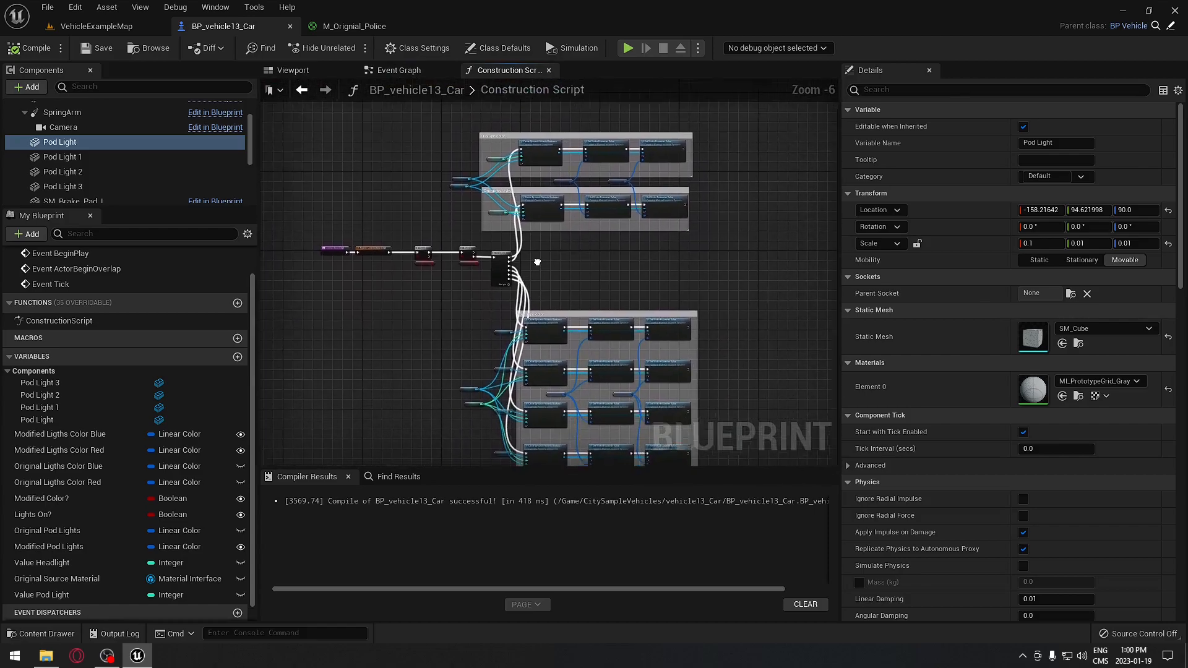
right_click_drag(457, 250, 515, 254)
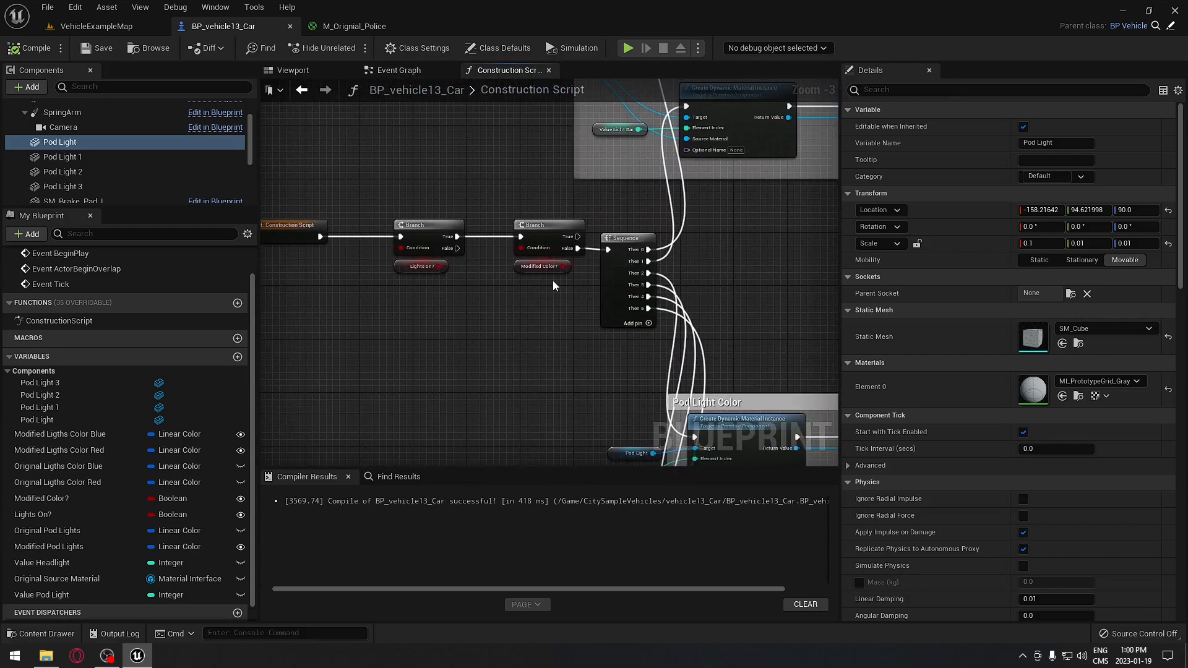
right_click_drag(723, 284, 612, 344)
left_click(117, 27)
right_click_drag(520, 290, 501, 266)
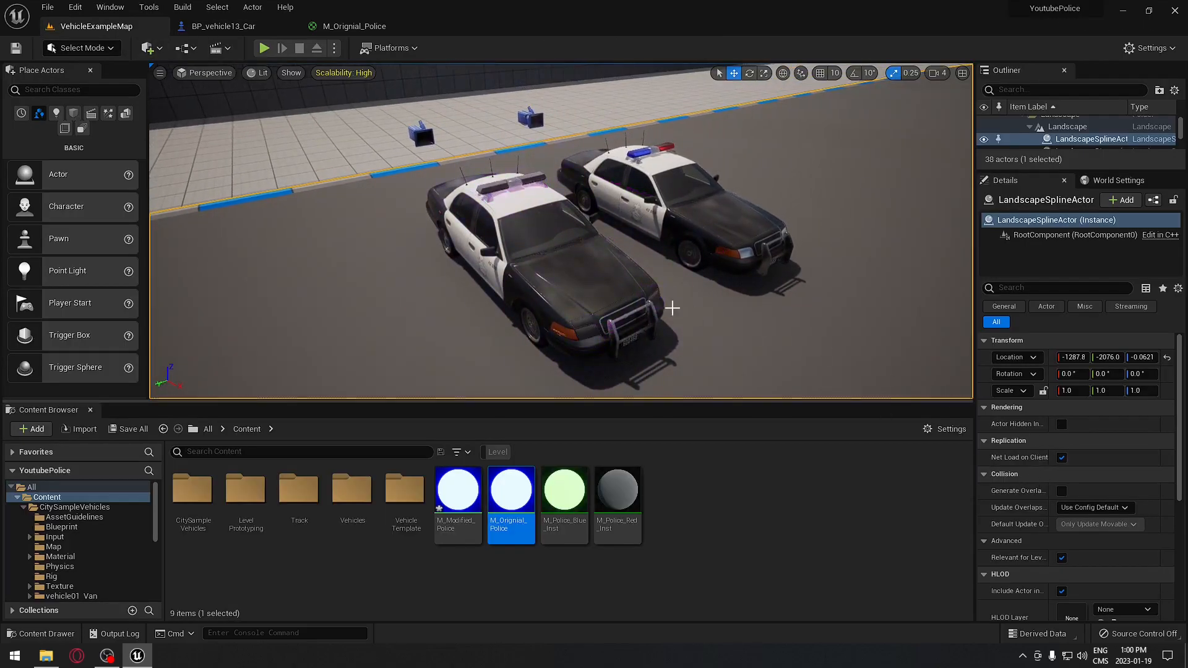
- Test the front police car's Lights on? and Modified Color? toggles, then open the M_Orignial_Police material
left_click(619, 291)
left_click(1062, 474)
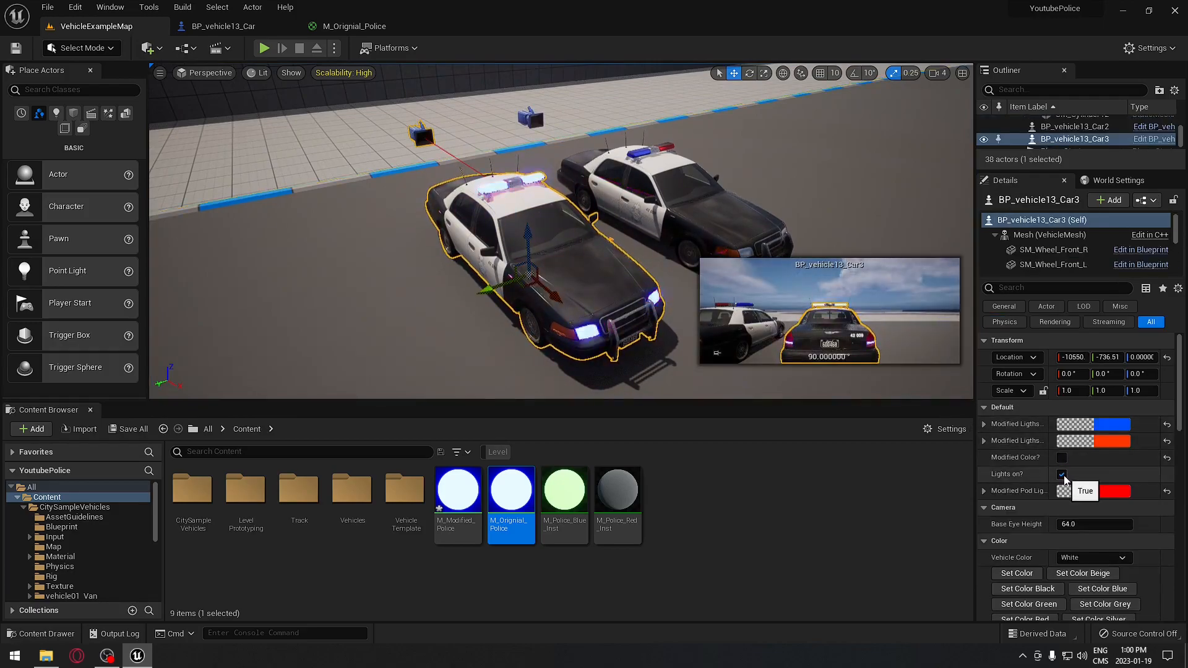
left_click(1062, 474)
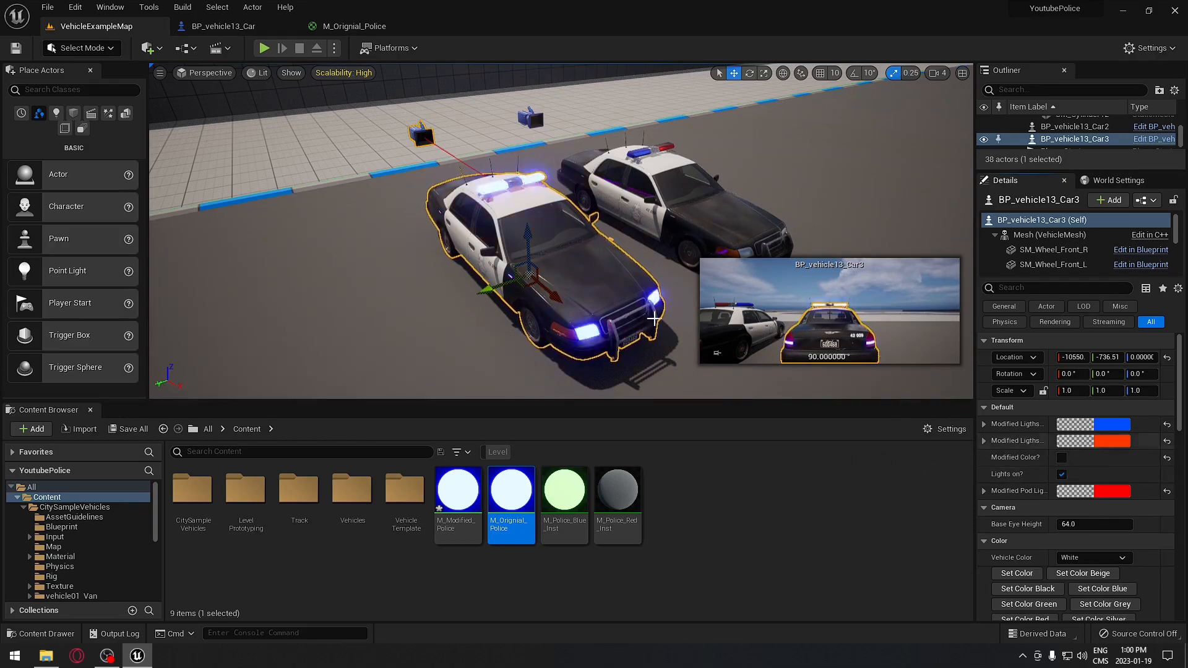
left_click(1062, 458)
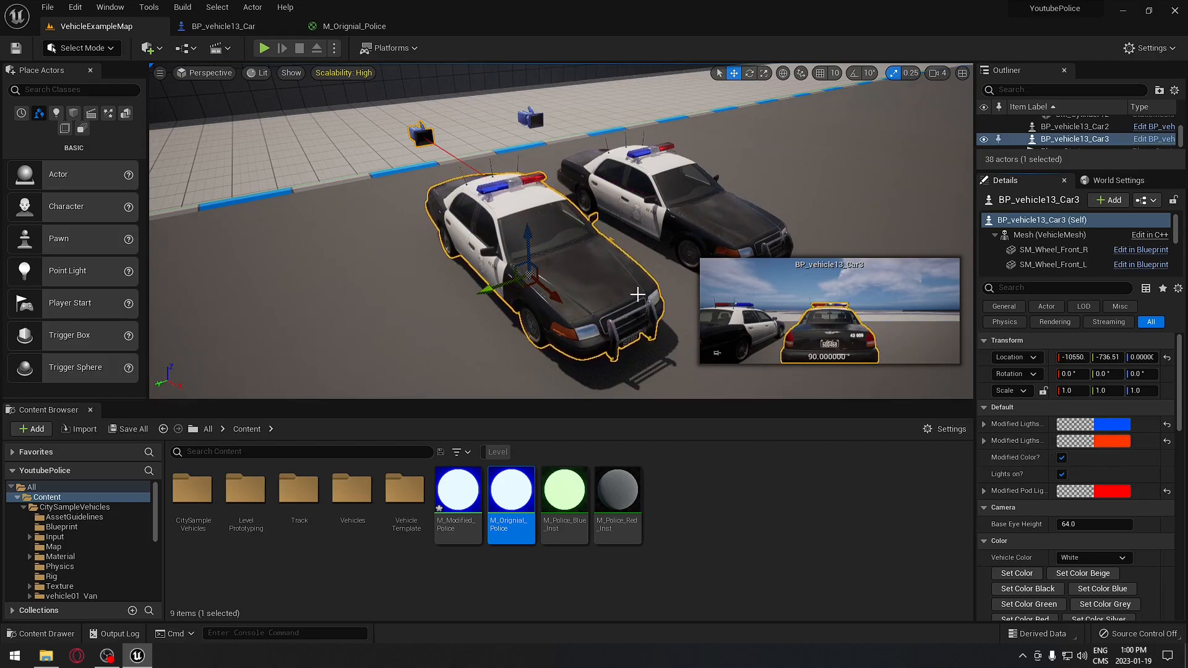
left_click(1062, 458)
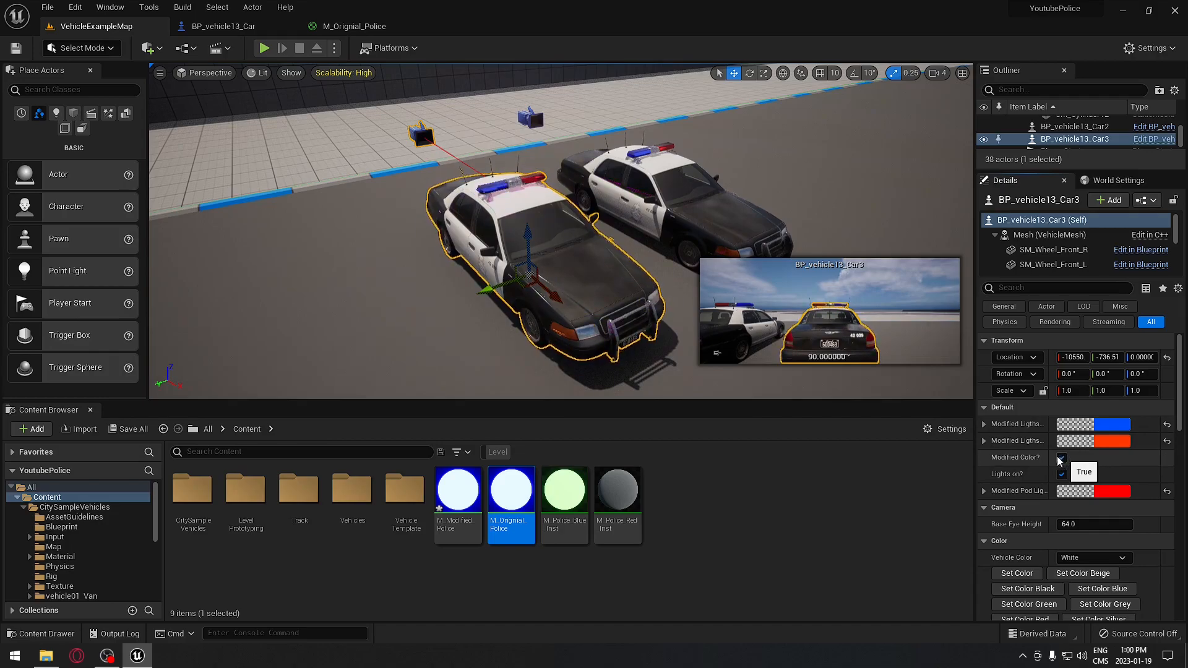
left_click(315, 26)
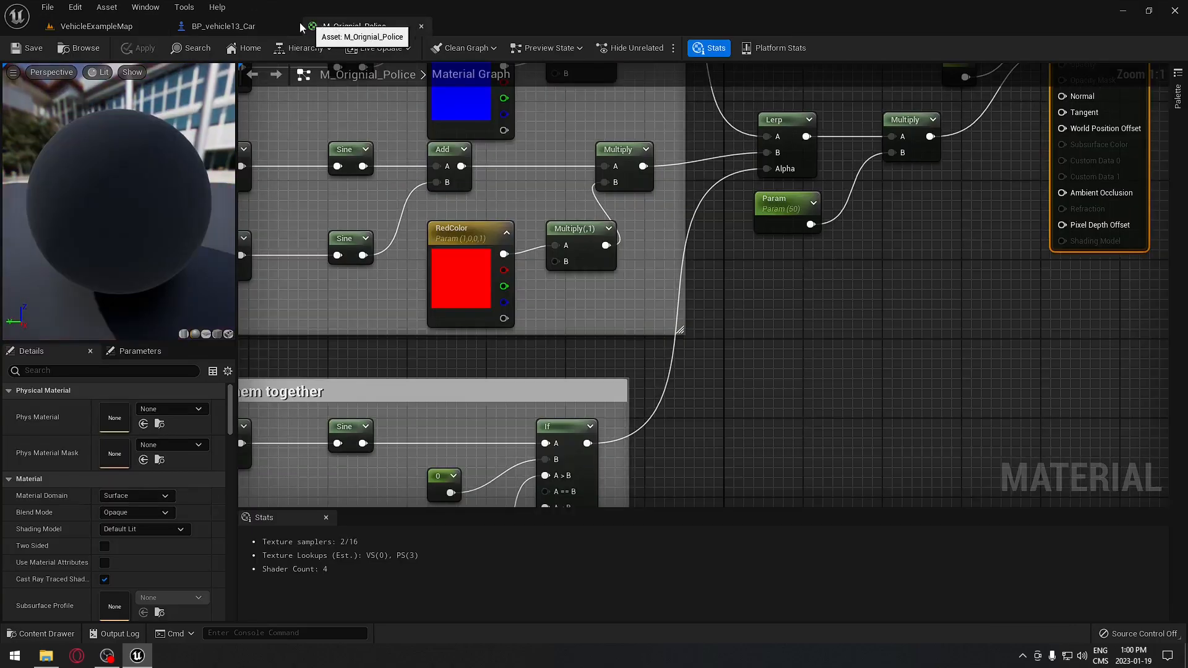
- In the Construction Script, add a Sequence node fed by the Branch's True output
left_click(232, 26)
right_click_drag(588, 304, 515, 283)
scroll(513, 283, "up", 2)
left_click_drag(420, 249, 683, 252)
type("selection")
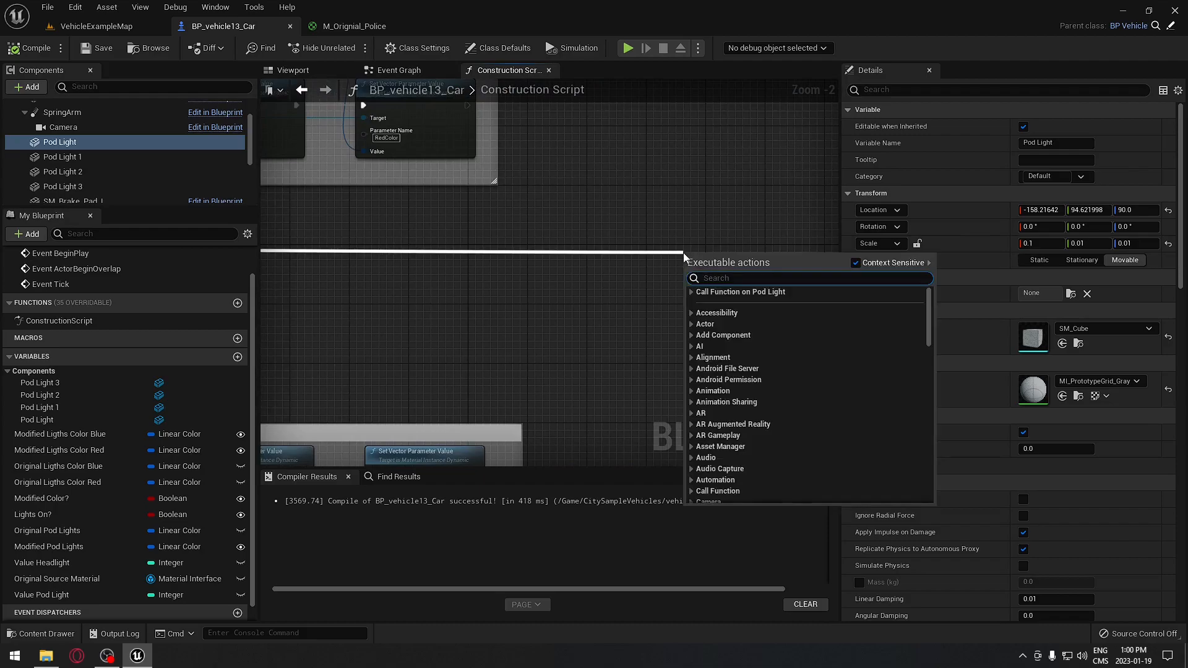
left_click(516, 284)
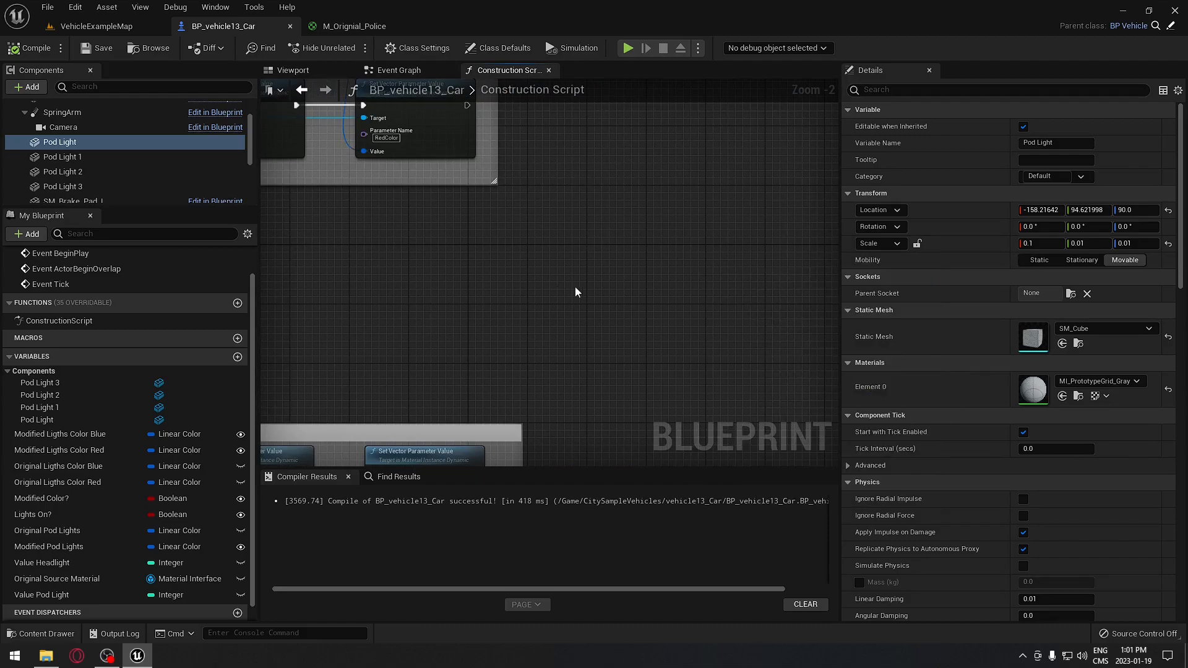
key("s")
left_click(581, 285)
left_click_drag(604, 297, 609, 272)
right_click_drag(567, 270, 710, 306)
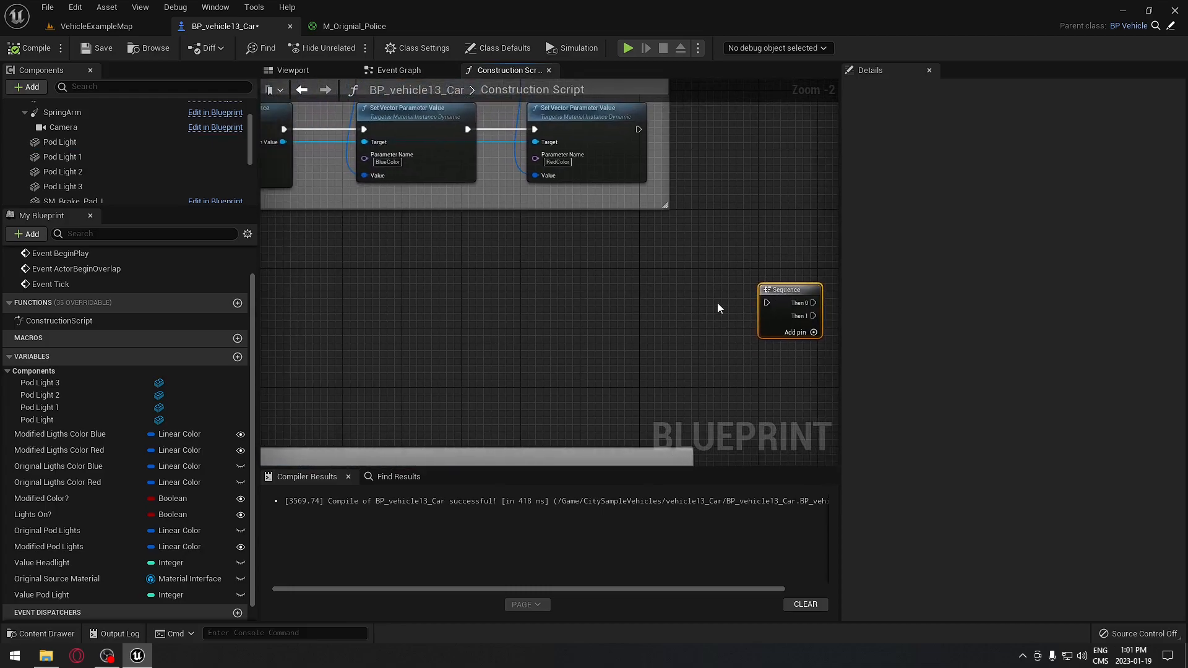
left_click_drag(768, 303, 310, 276)
right_click_drag(455, 279, 568, 296)
right_click_drag(662, 316, 293, 324)
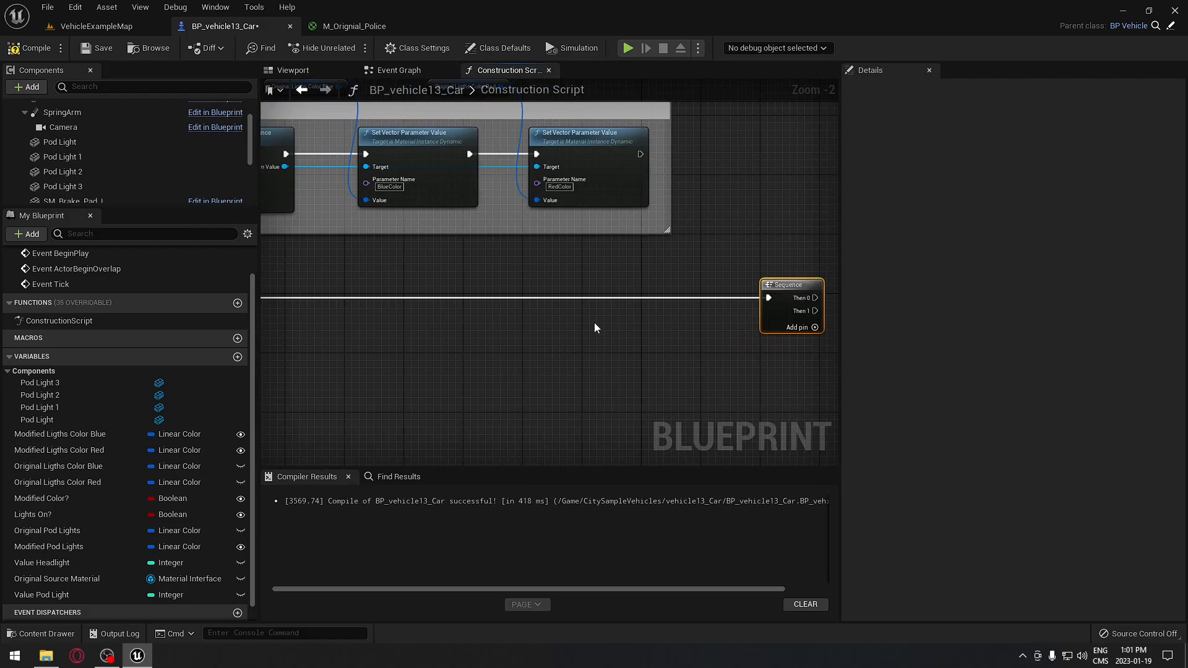
right_click_drag(593, 312, 447, 322)
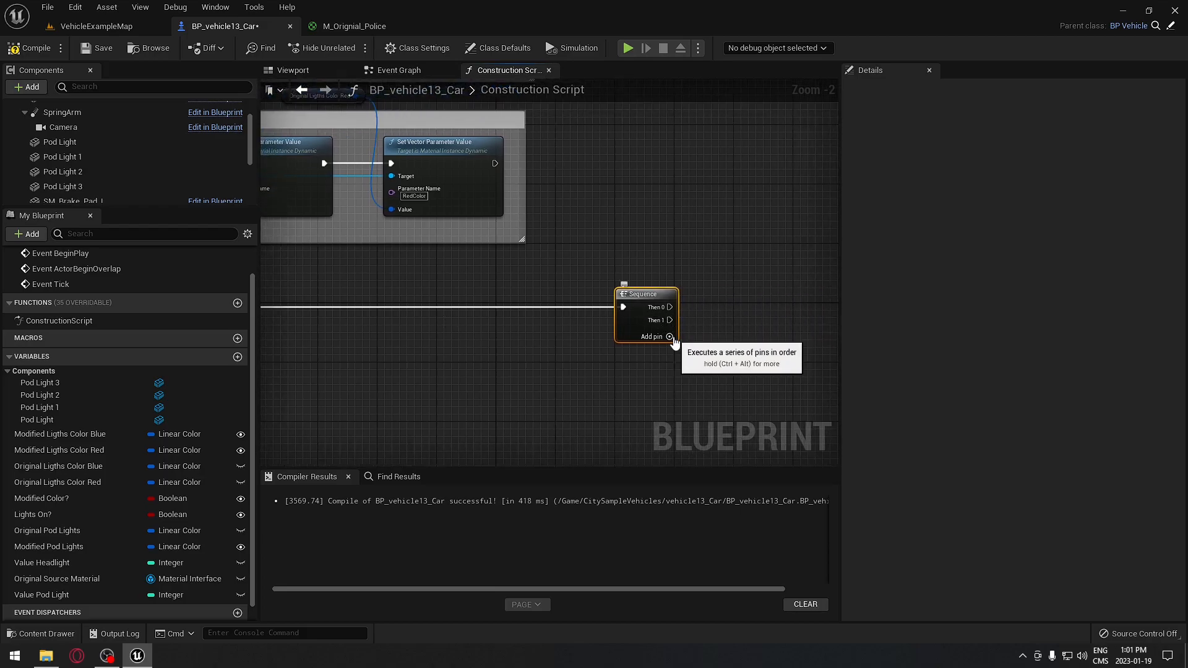
- Add output pins to the Sequence so it runs Then 0 through Then 5
left_click(669, 337)
left_click(671, 349)
left_click(670, 363)
left_click(670, 376)
left_click_drag(663, 290, 663, 273)
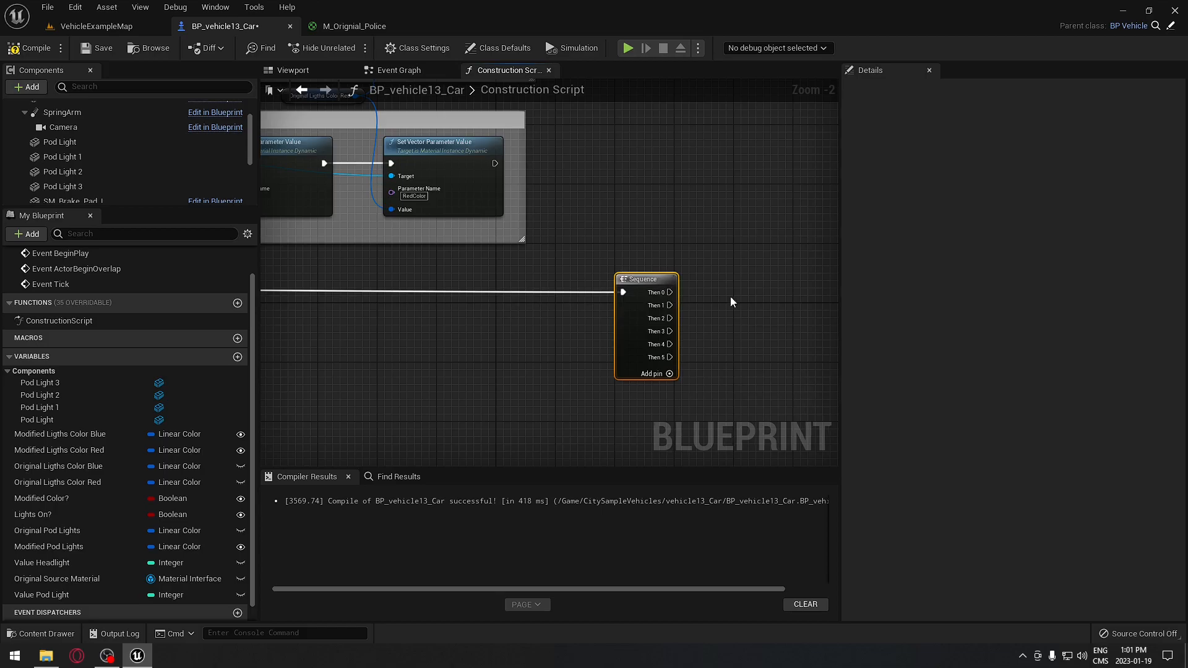
- Copy and paste the Headlight Color and Emergency Lights comment groups
right_click_drag(730, 297, 666, 315)
scroll(652, 191, "down", 3)
right_click_drag(619, 193, 669, 313)
right_click_drag(637, 360, 737, 326)
scroll(647, 358, "down", 1)
right_click_drag(648, 357, 586, 321)
left_click_drag(363, 162, 566, 254)
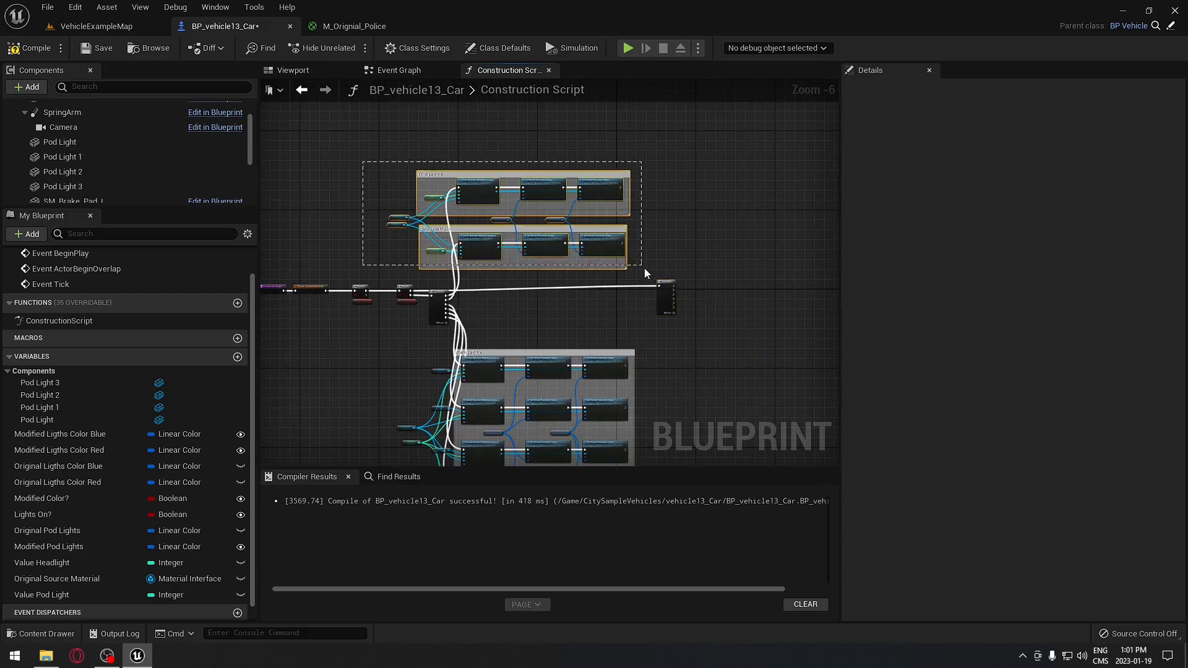
left_click_drag(644, 268, 649, 273)
right_click_drag(651, 255, 488, 209)
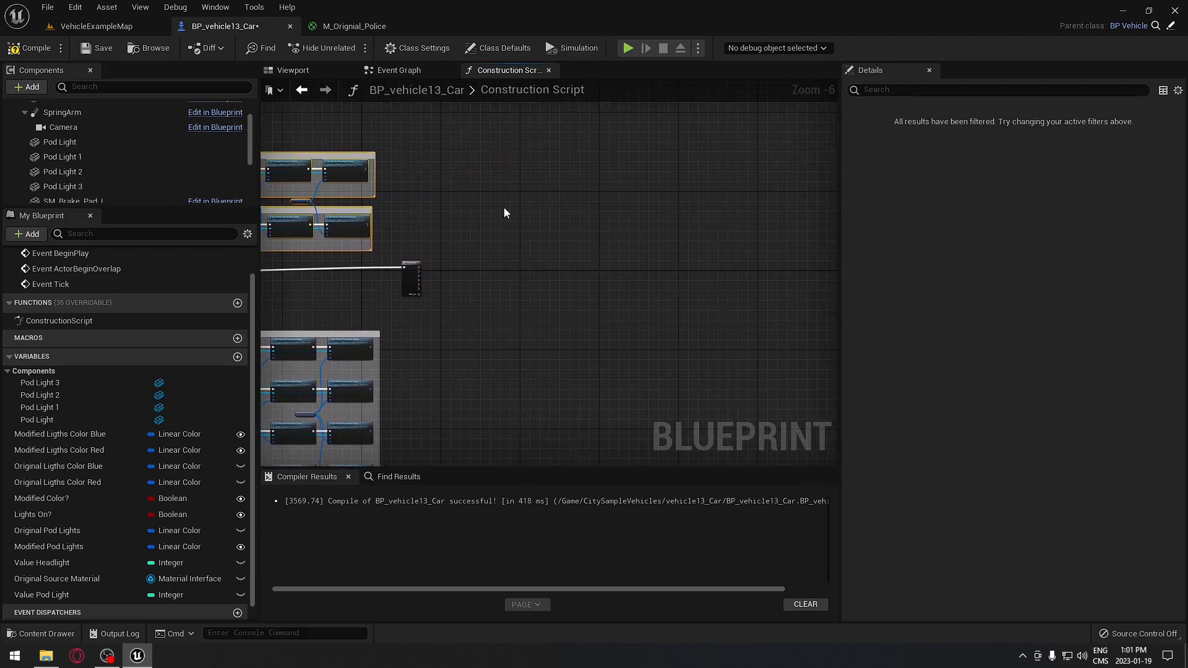
key("ctrl+v")
left_click(612, 165)
left_click(496, 131)
- Duplicate the Pod Light Color comment group and move the copy into place
right_click_drag(439, 262, 604, 176)
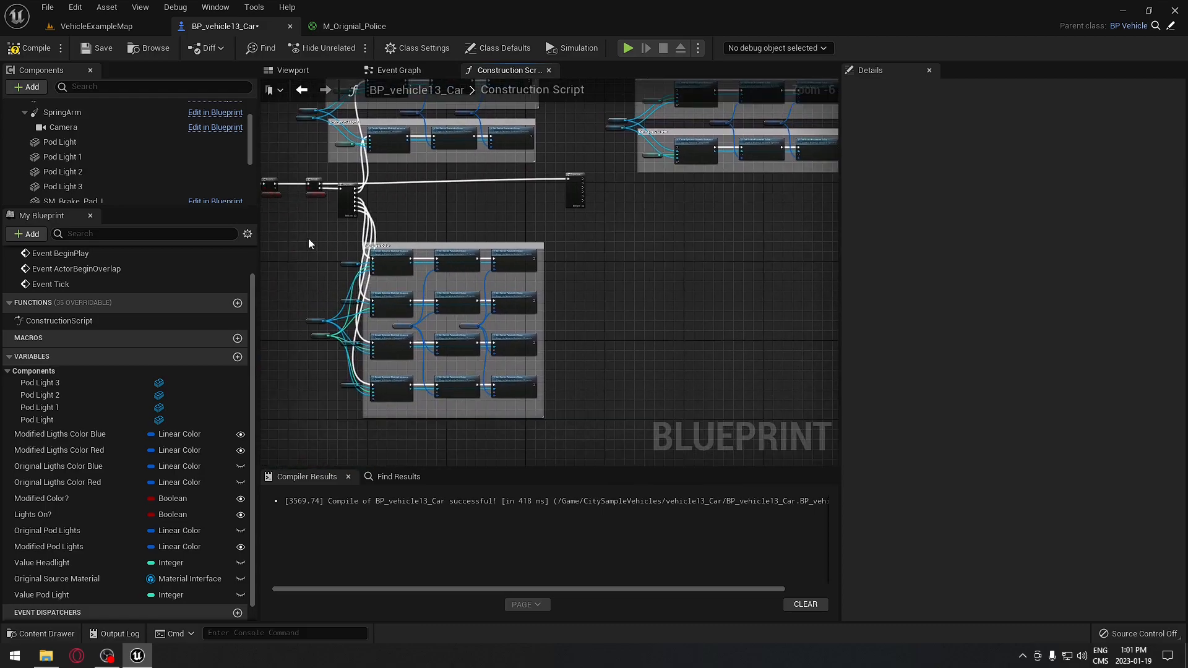
left_click_drag(287, 239, 594, 444)
key("ctrl+v")
left_click_drag(706, 184, 735, 239)
left_click(734, 238)
right_click_drag(634, 199, 595, 239)
scroll(577, 220, "up", 2)
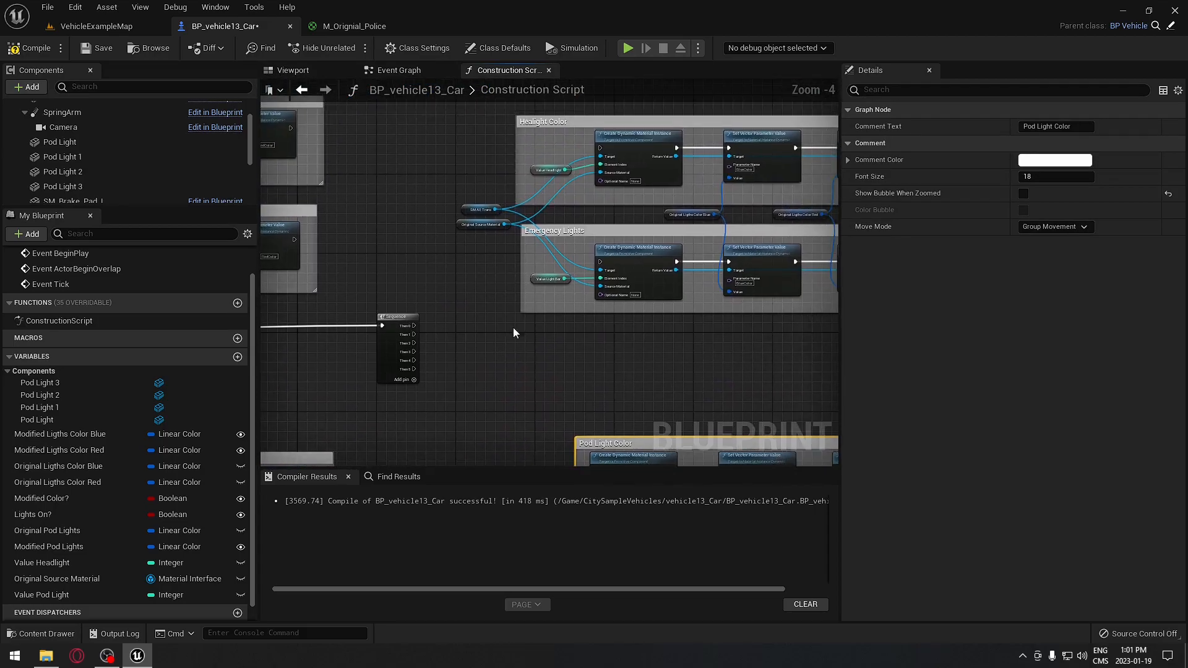
scroll(402, 325, "up", 2)
- Wire Then 0–5 to the Headlight Color, Emergency Lights and Pod Light Color groups
left_click_drag(413, 328, 693, 164)
left_click_drag(413, 444, 694, 335)
right_click_drag(478, 449, 490, 127)
left_click_drag(422, 123, 699, 312)
left_click_drag(667, 384, 395, 308)
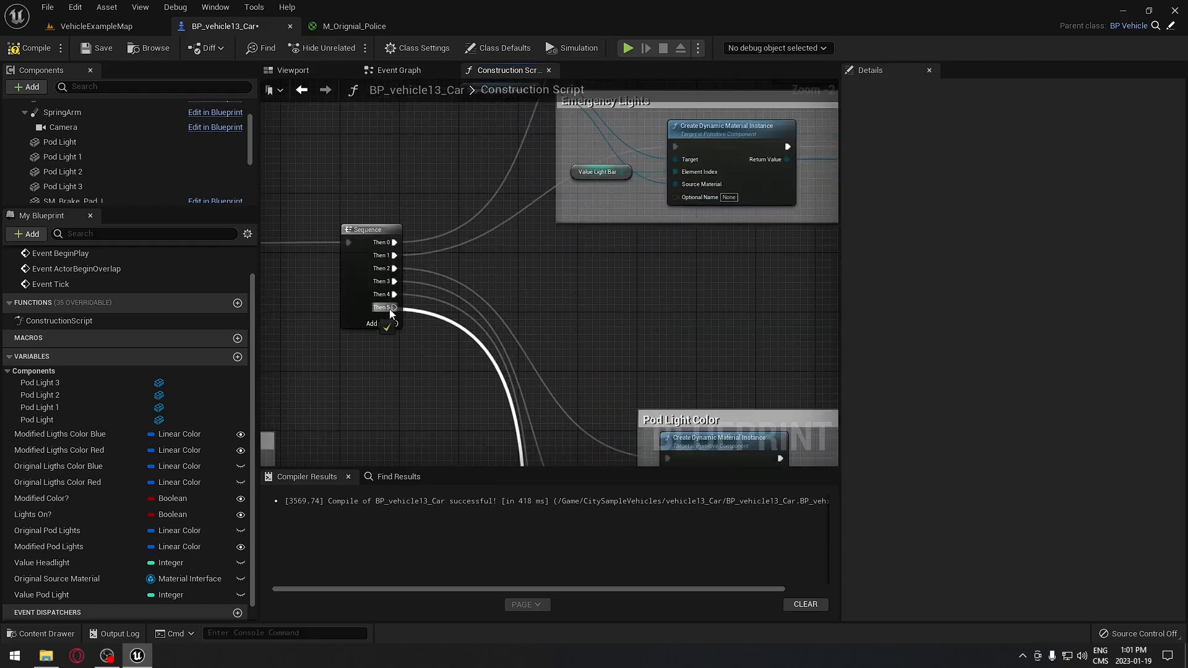
right_click_drag(596, 286, 518, 270)
scroll(500, 355, "down", 2)
right_click_drag(672, 228, 689, 279)
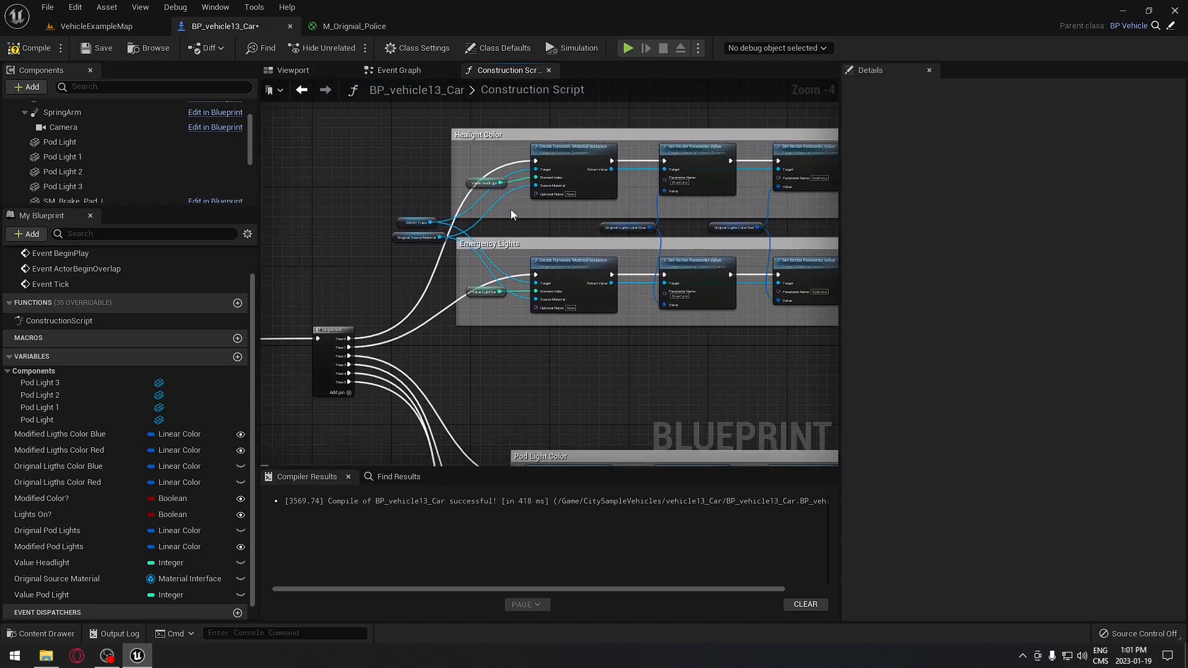
scroll(489, 210, "up", 5)
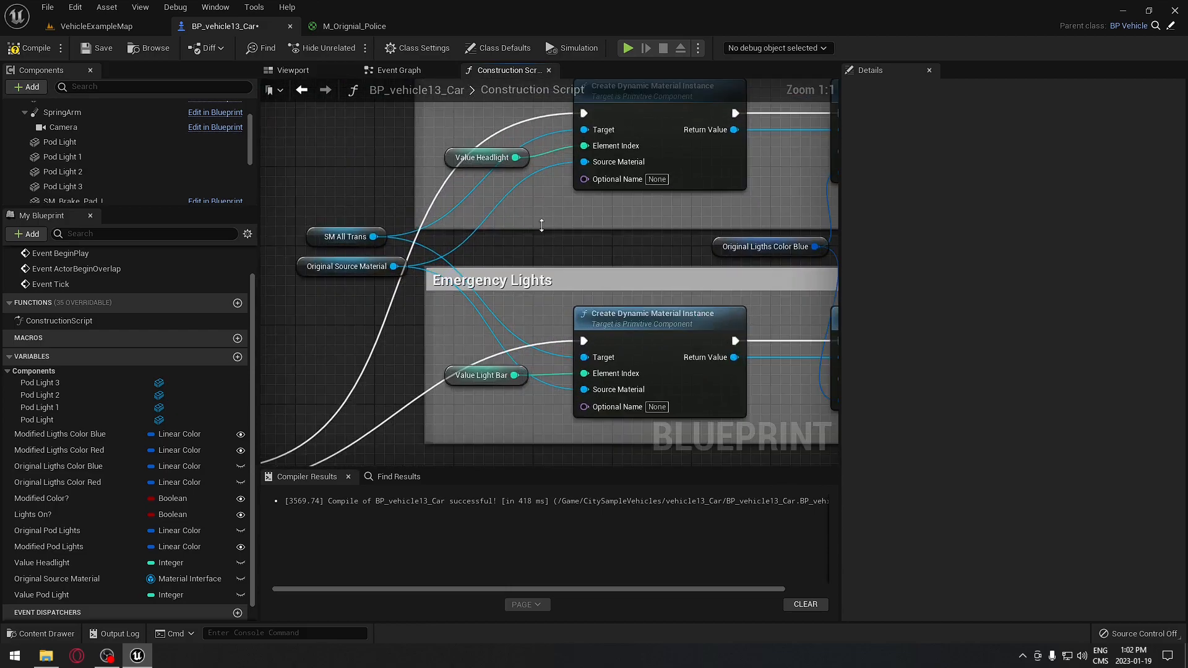
scroll(489, 209, "down", 1)
scroll(502, 190, "up", 1)
right_click_drag(577, 233, 499, 265)
left_click(445, 247)
right_click_drag(485, 307, 488, 171)
left_click(440, 329)
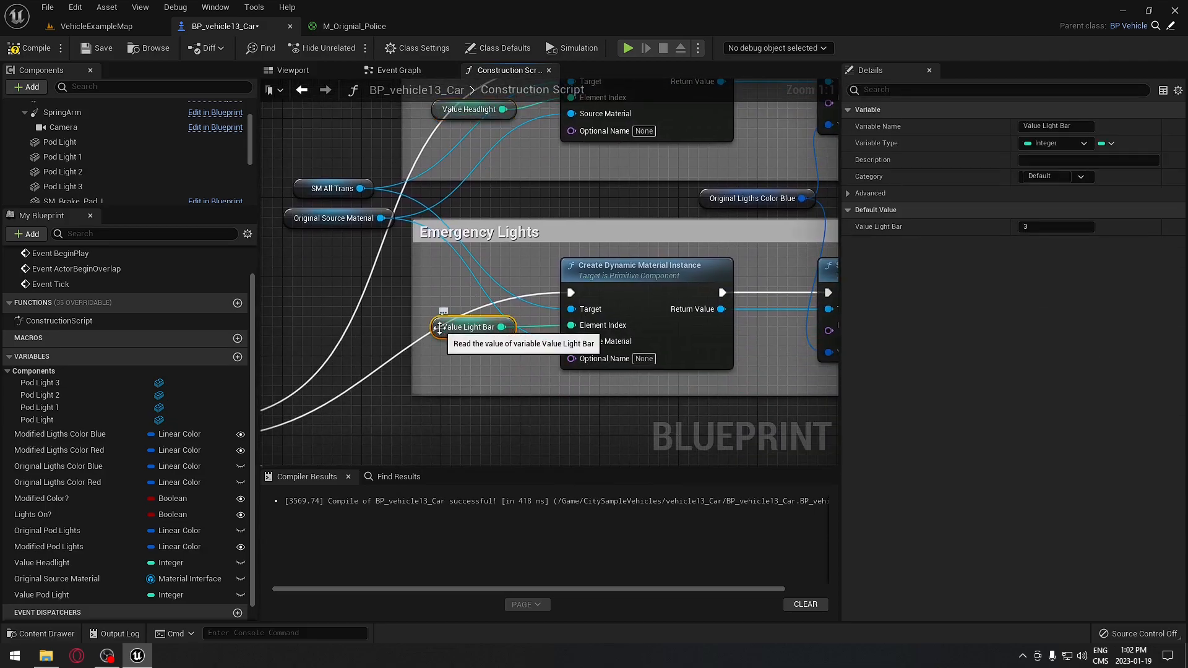
right_click_drag(503, 288, 504, 291)
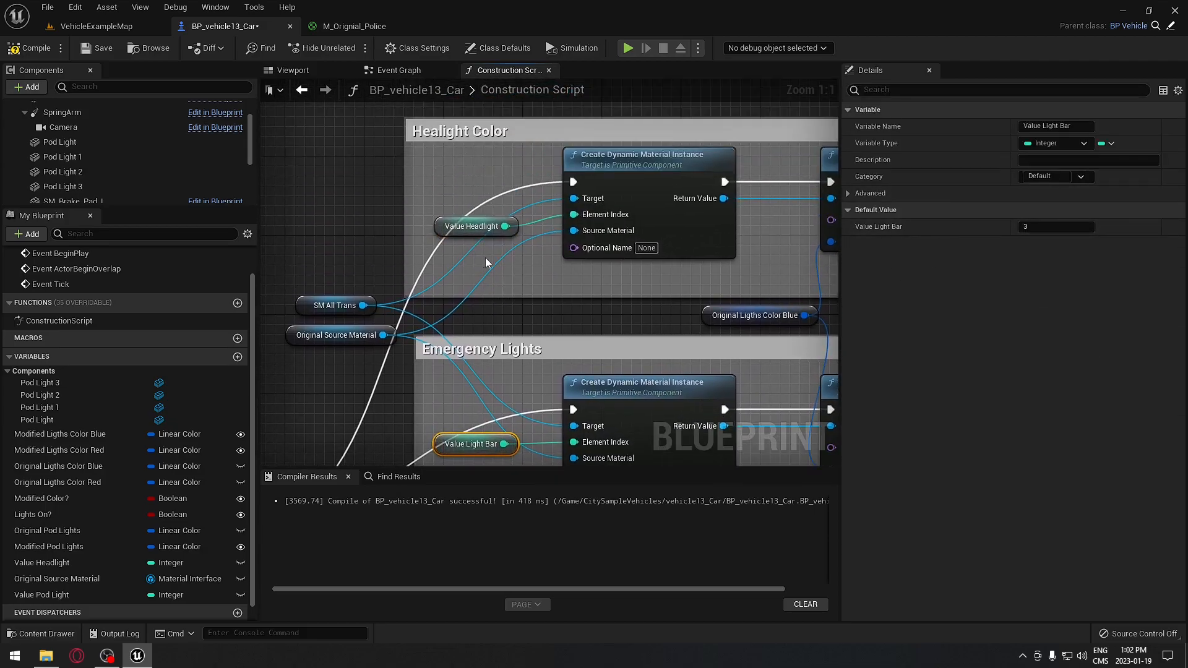
right_click_drag(468, 455, 534, 410)
left_click(366, 263)
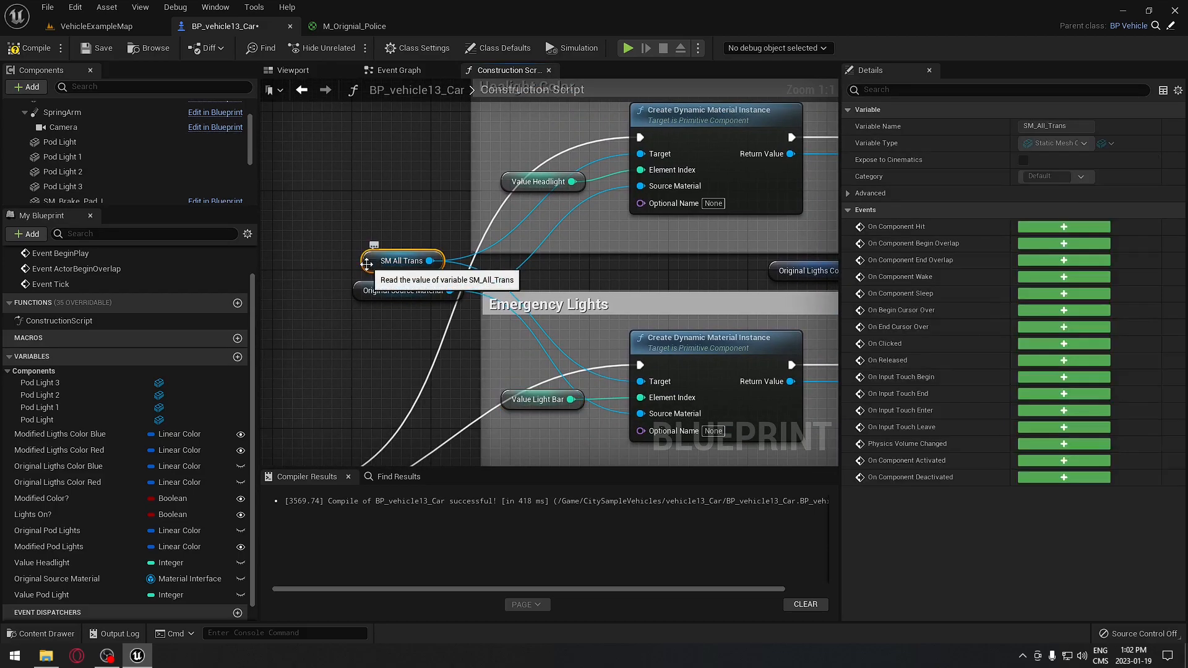
right_click_drag(360, 297, 321, 256)
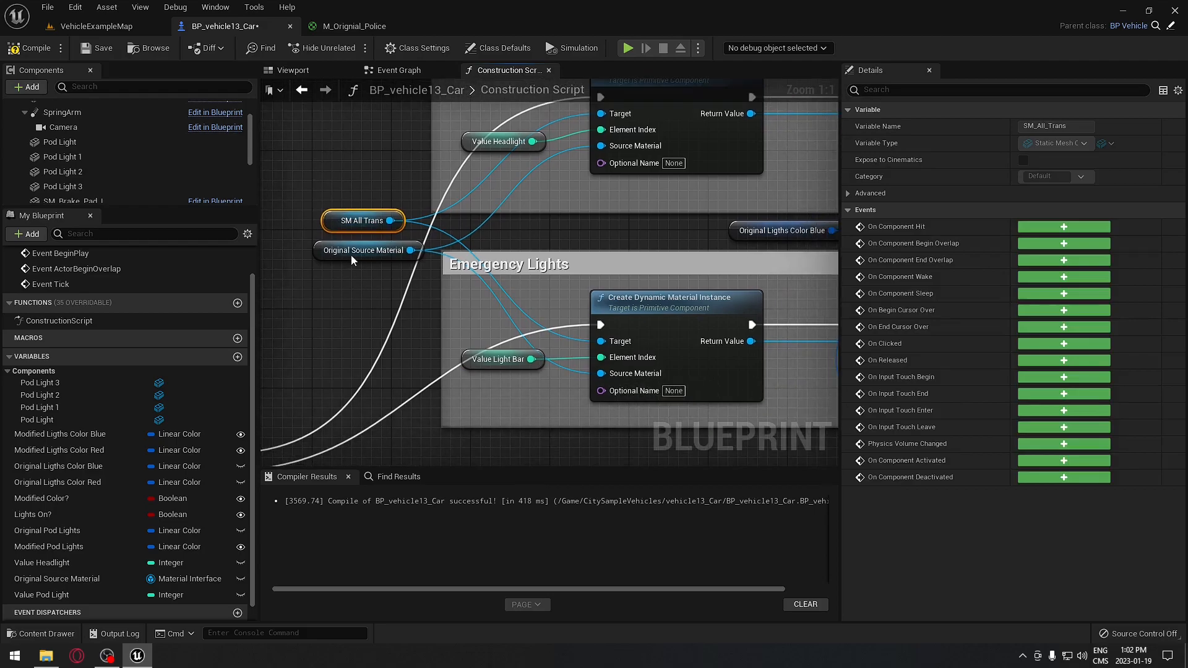
left_click(321, 252)
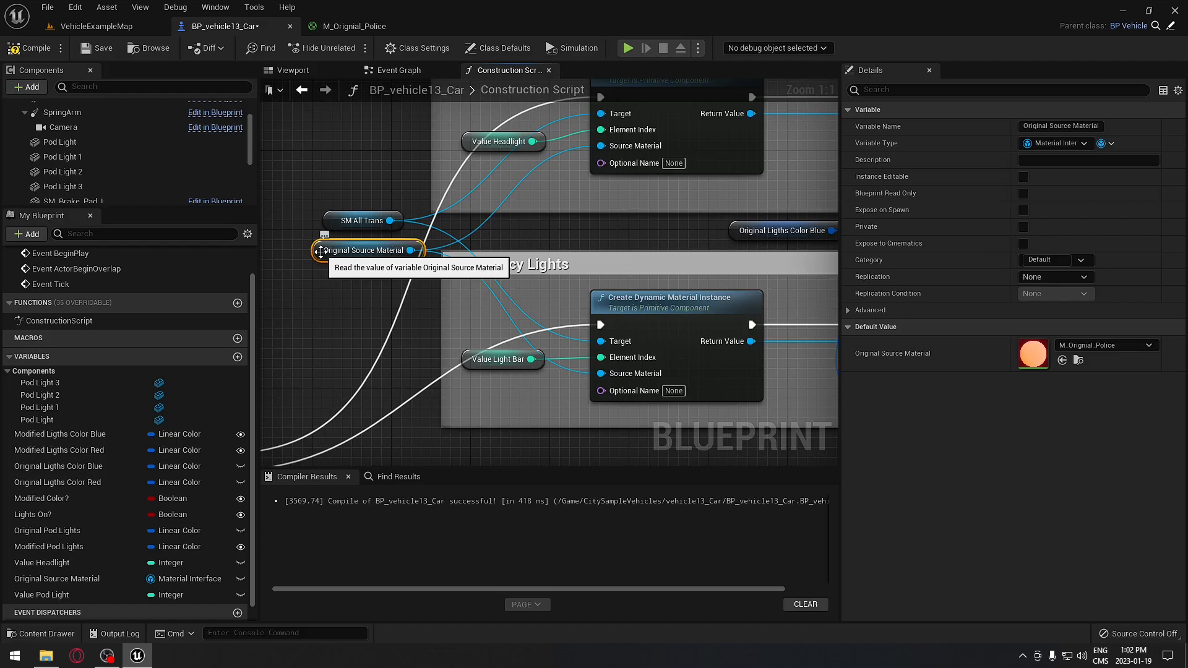
- Duplicate Original Source Material and rename the copy Modified Source Material
left_click(78, 585)
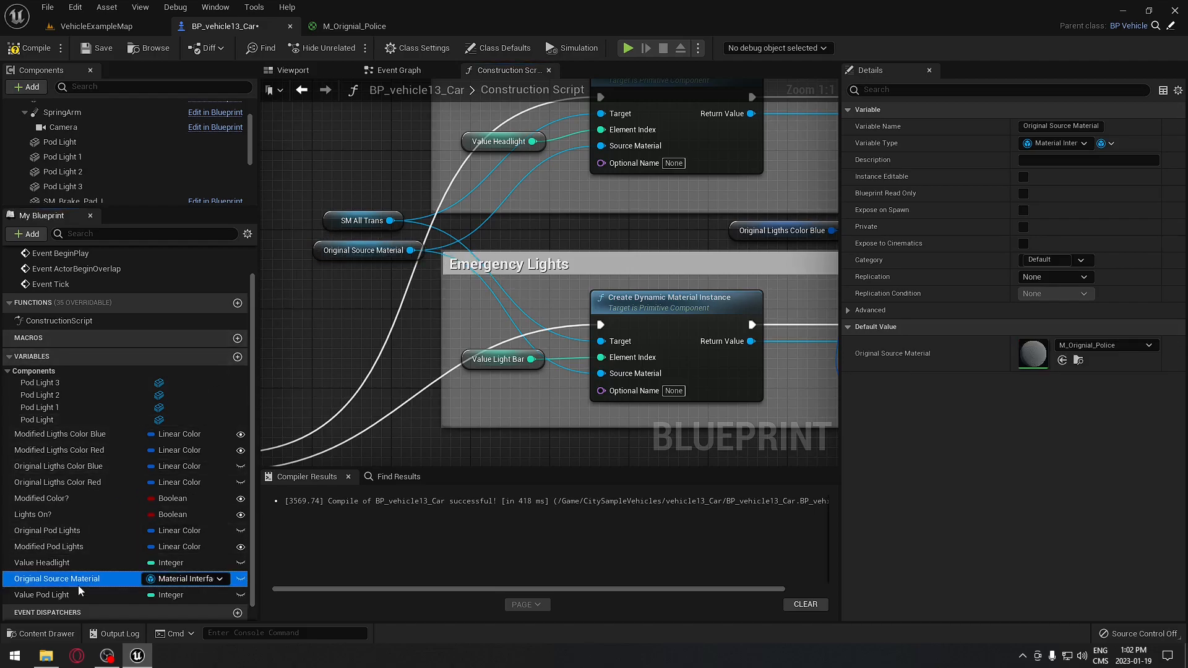
right_click(78, 586)
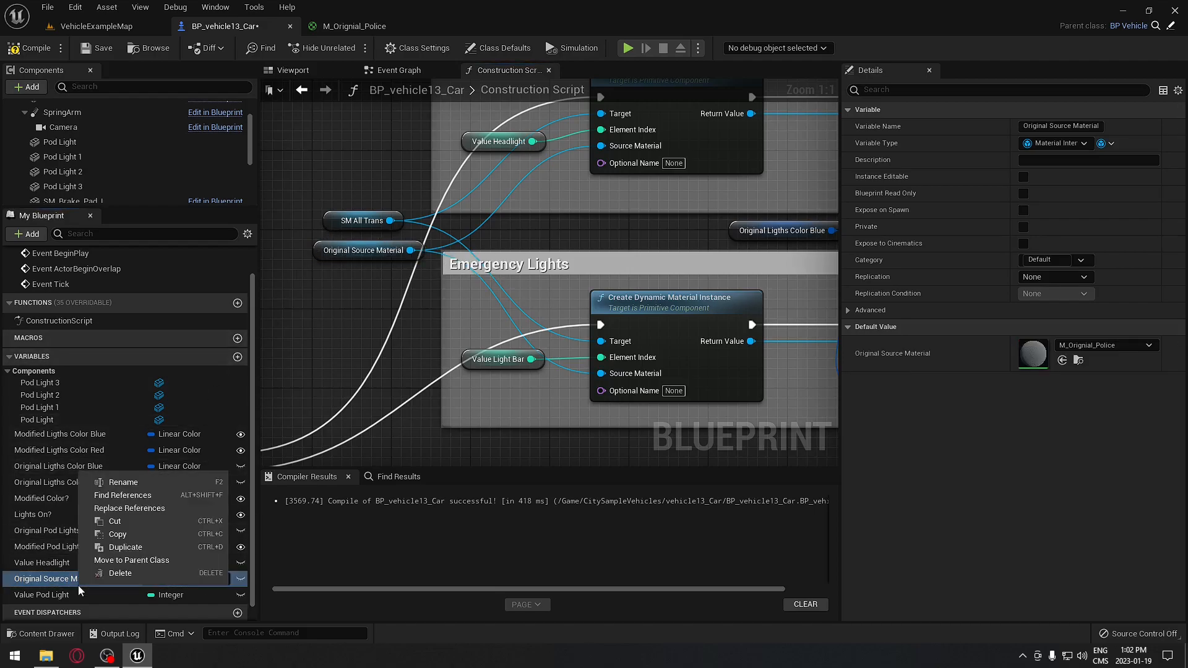
left_click(136, 552)
left_click_drag(47, 580, 2, 585)
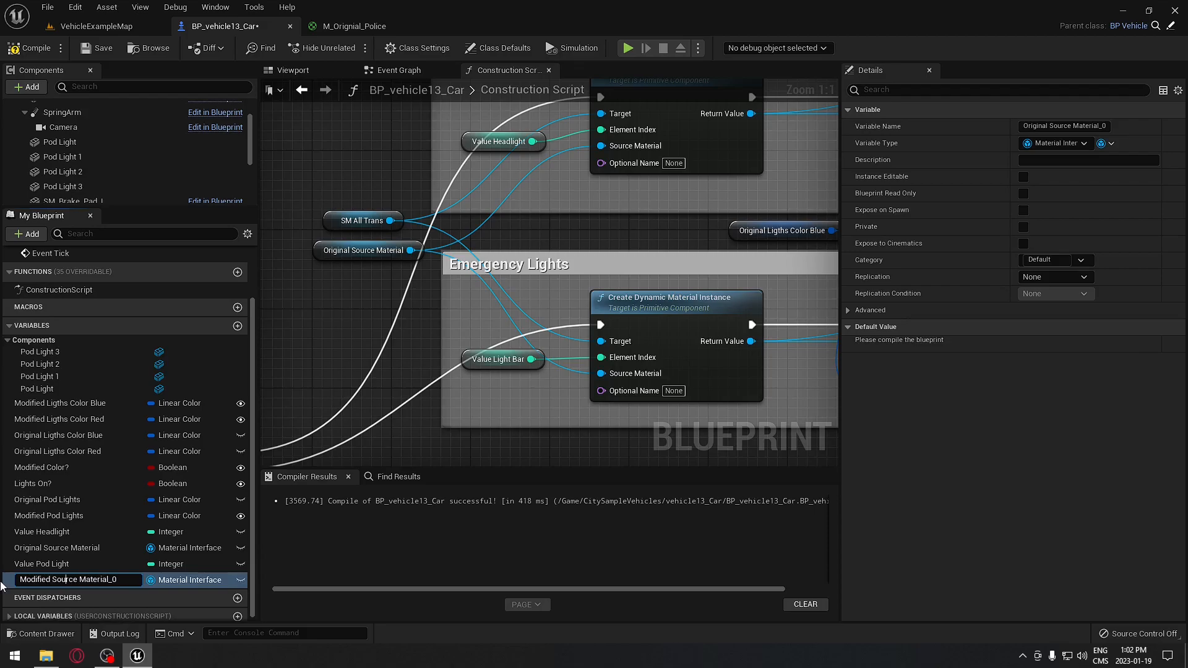
key("Return")
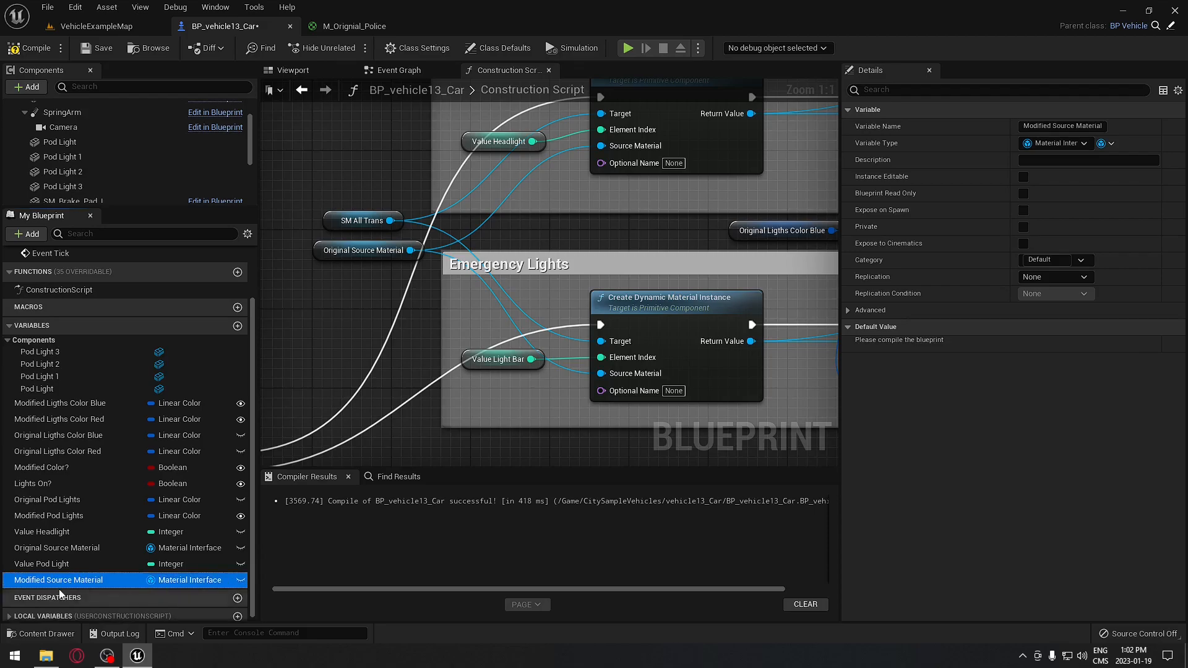
- Compile and set Modified Source Material's default value to M_Modified_Police
left_click(20, 47)
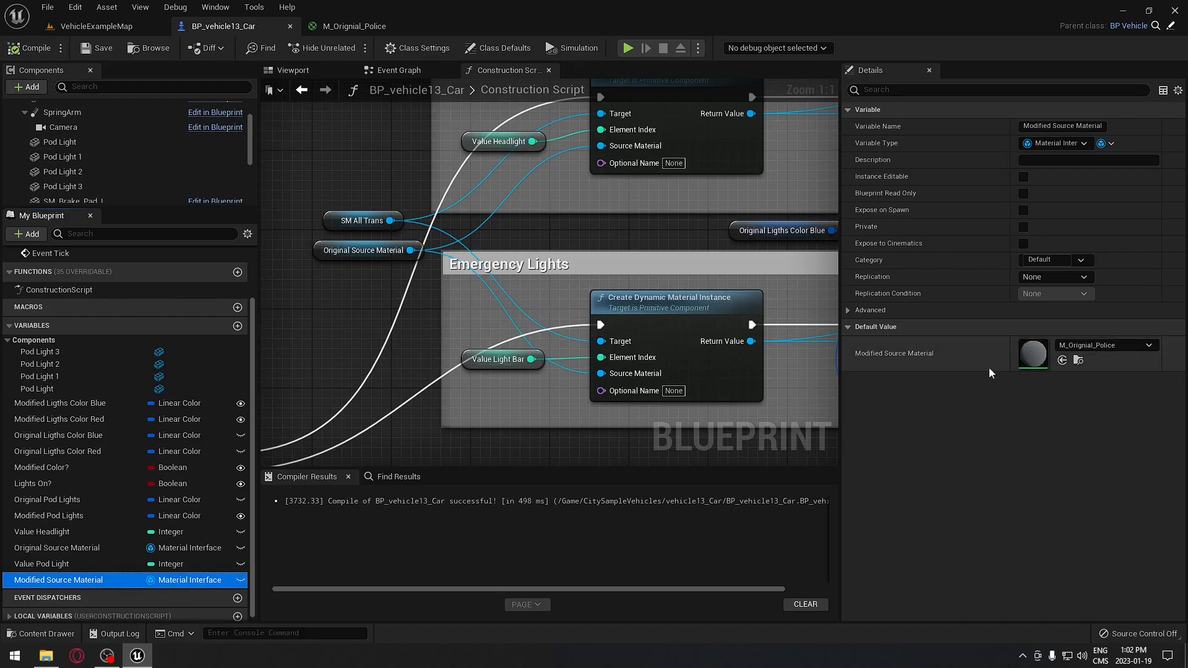
left_click(1149, 346)
type("modified")
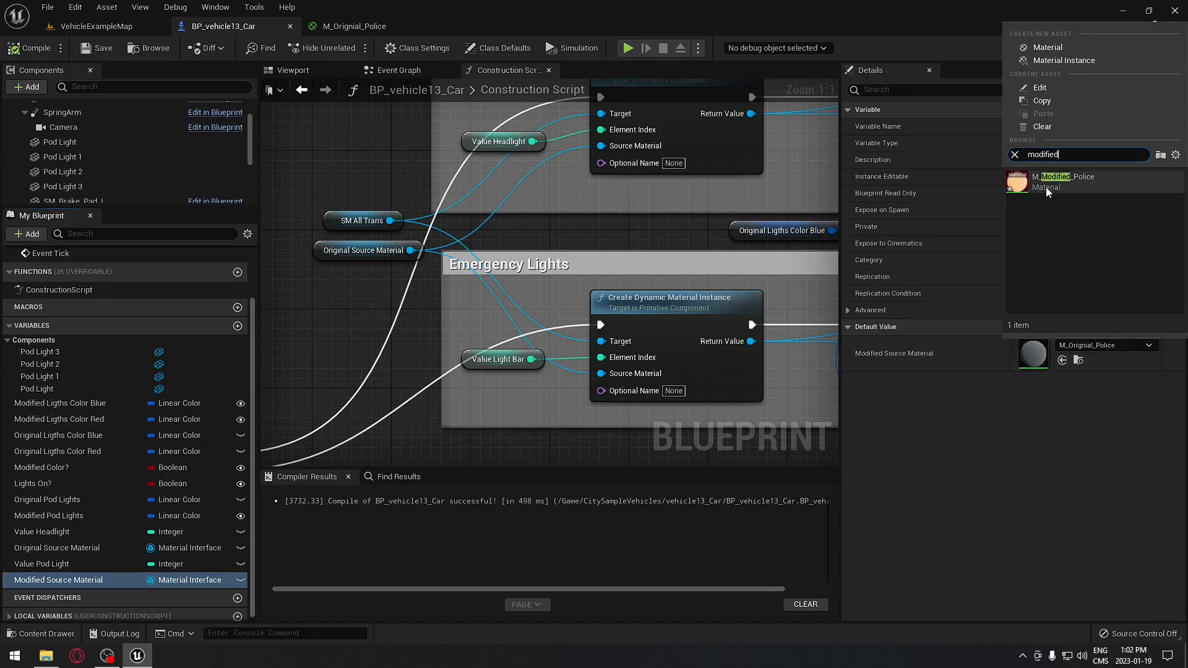
left_click(1052, 179)
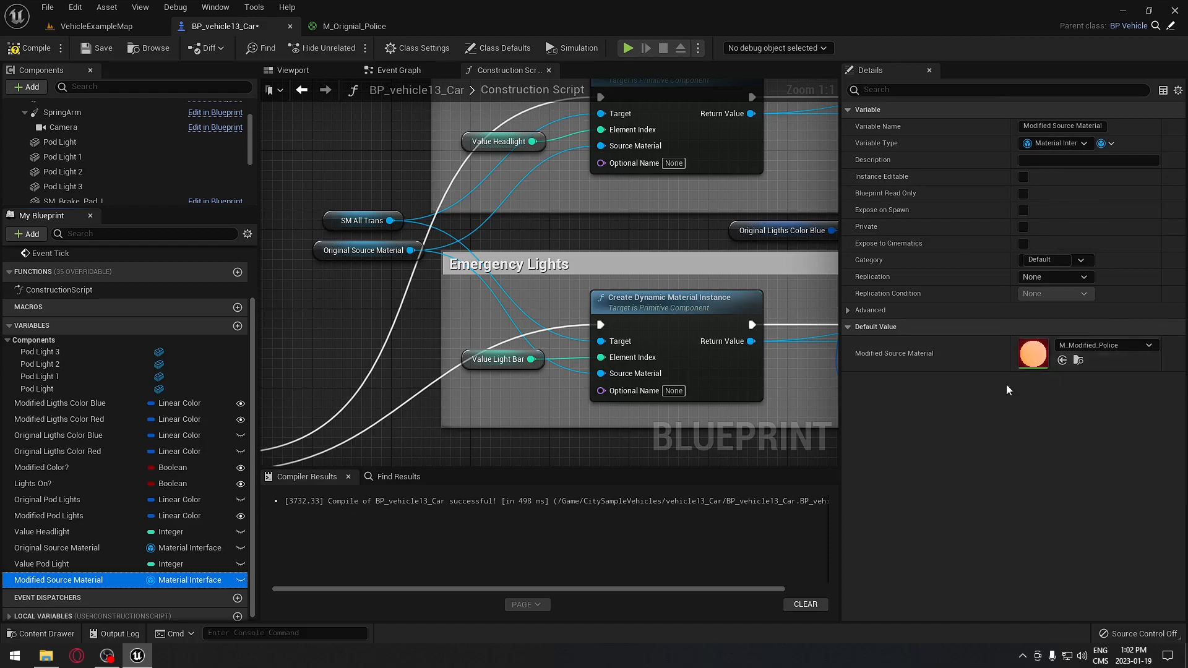
- Reorder the variables so the Modified ones sit above the Original ones
left_click_drag(86, 549, 43, 475)
left_click_drag(32, 581, 45, 438)
left_click_drag(35, 553, 32, 451)
left_click_drag(37, 548, 111, 532)
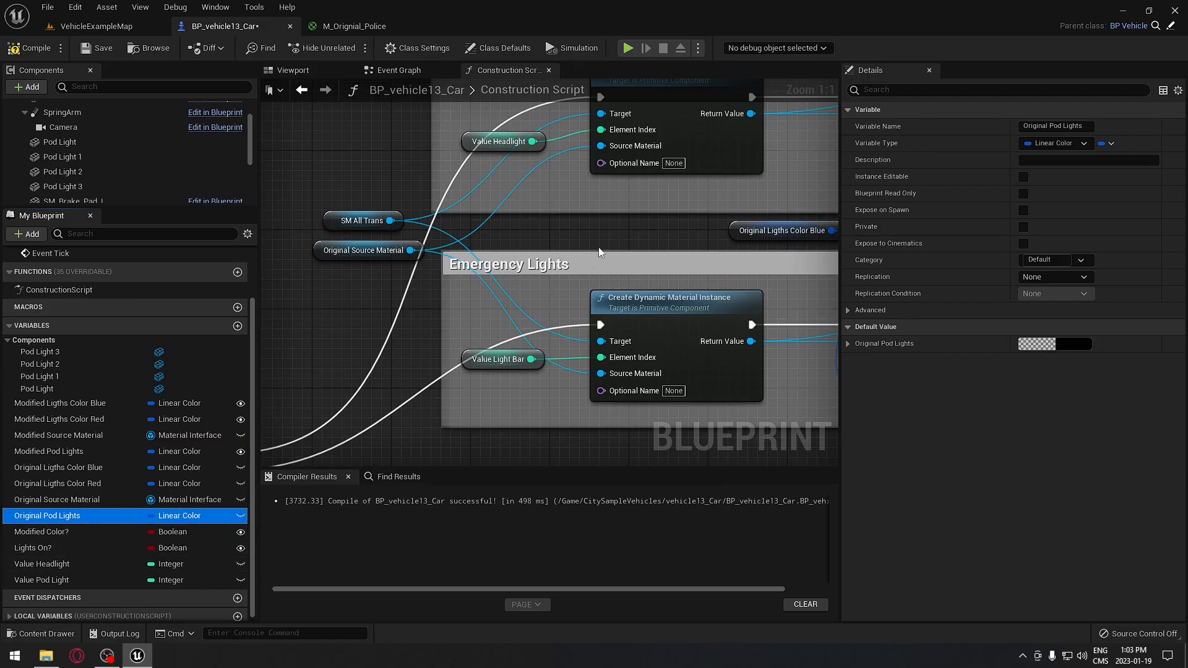
- Replace the copied group's Original Source Material node with Modified Source Material
right_click_drag(599, 247, 585, 260)
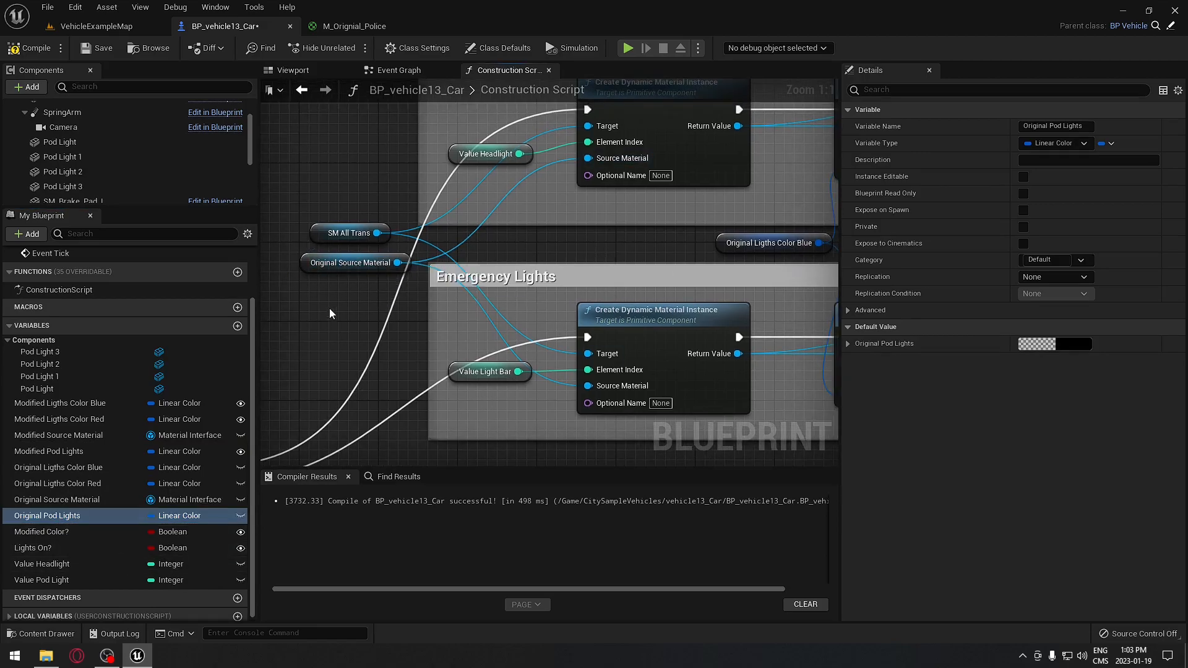
right_click_drag(330, 306, 510, 286)
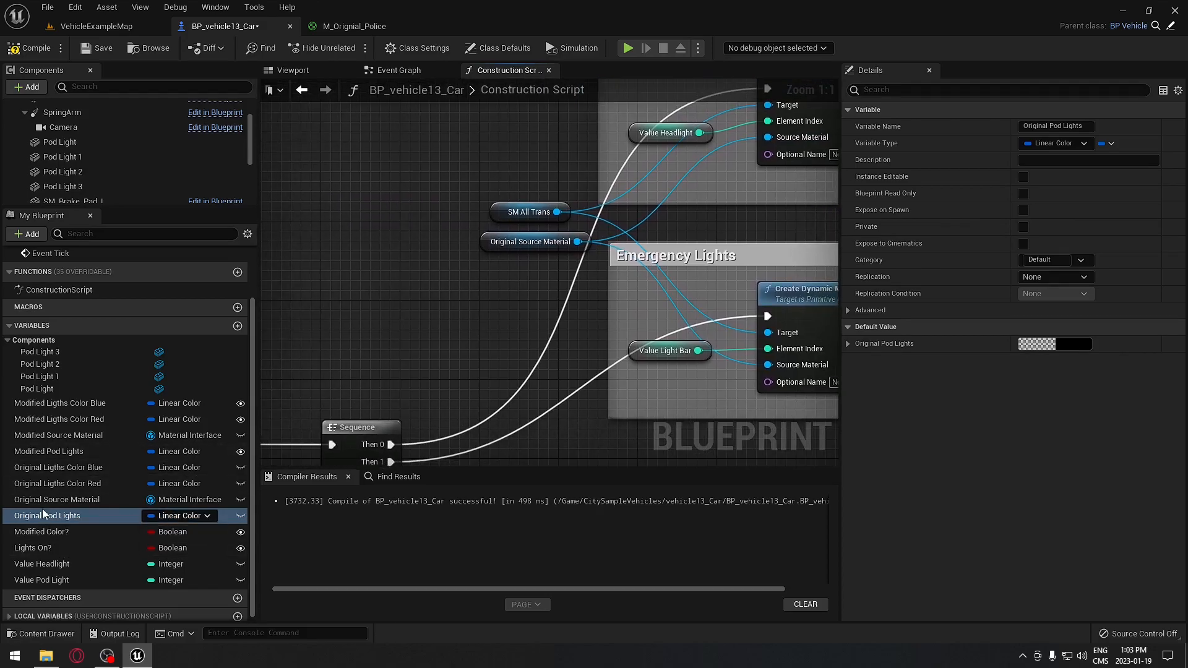
left_click(80, 436)
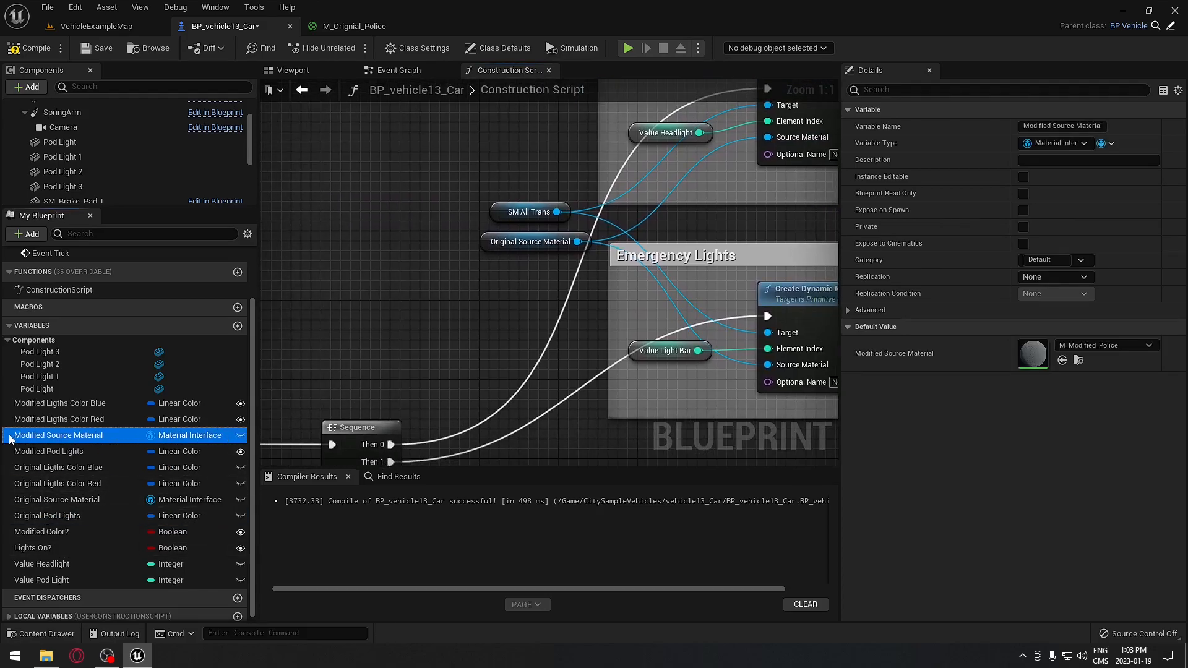
left_click_drag(239, 375, 486, 244)
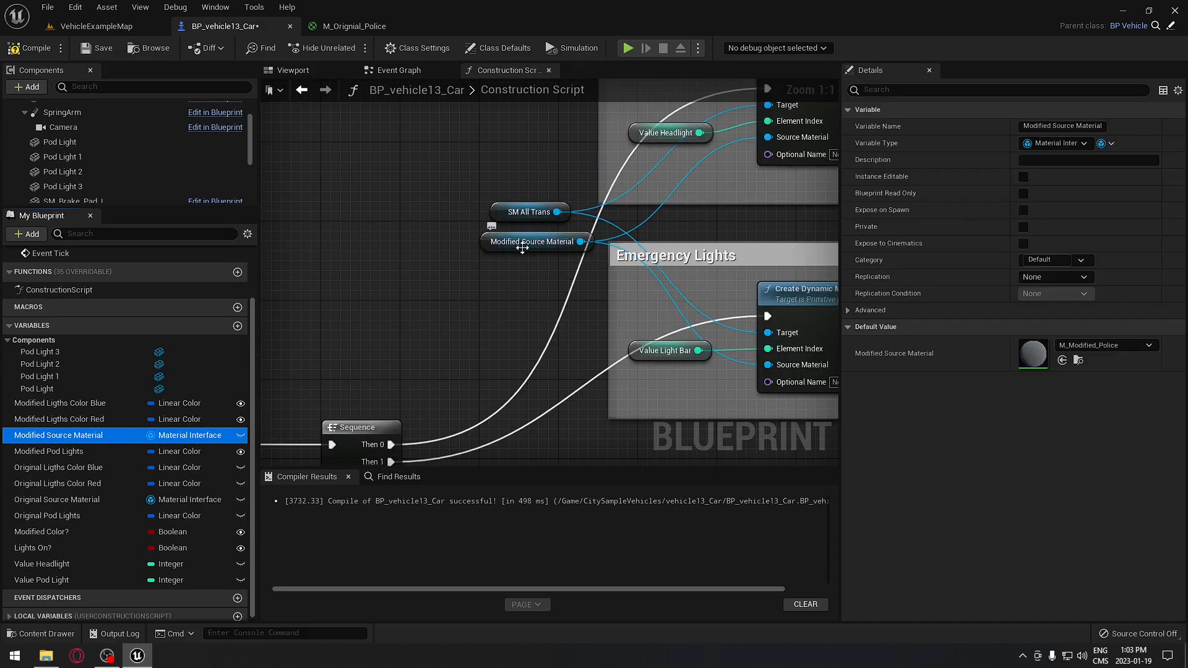
- Swap the Original Ligths Color Blue and Red getters for Modified Ligths Color Blue and Red
scroll(463, 336, "down", 5)
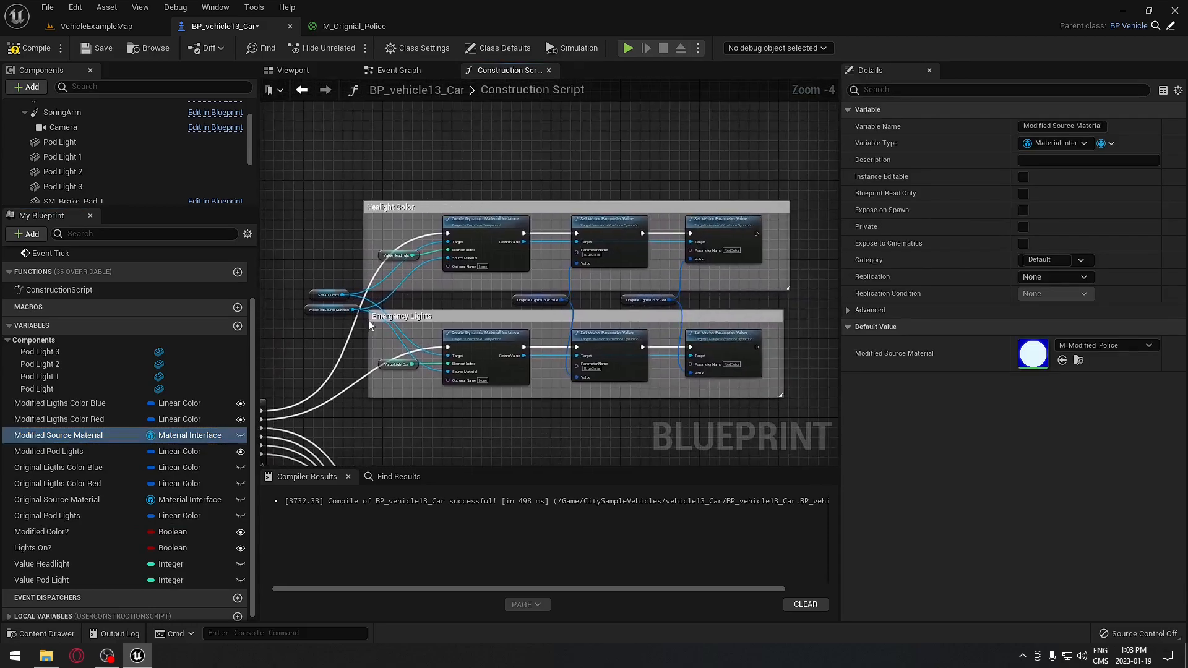
scroll(565, 282, "up", 4)
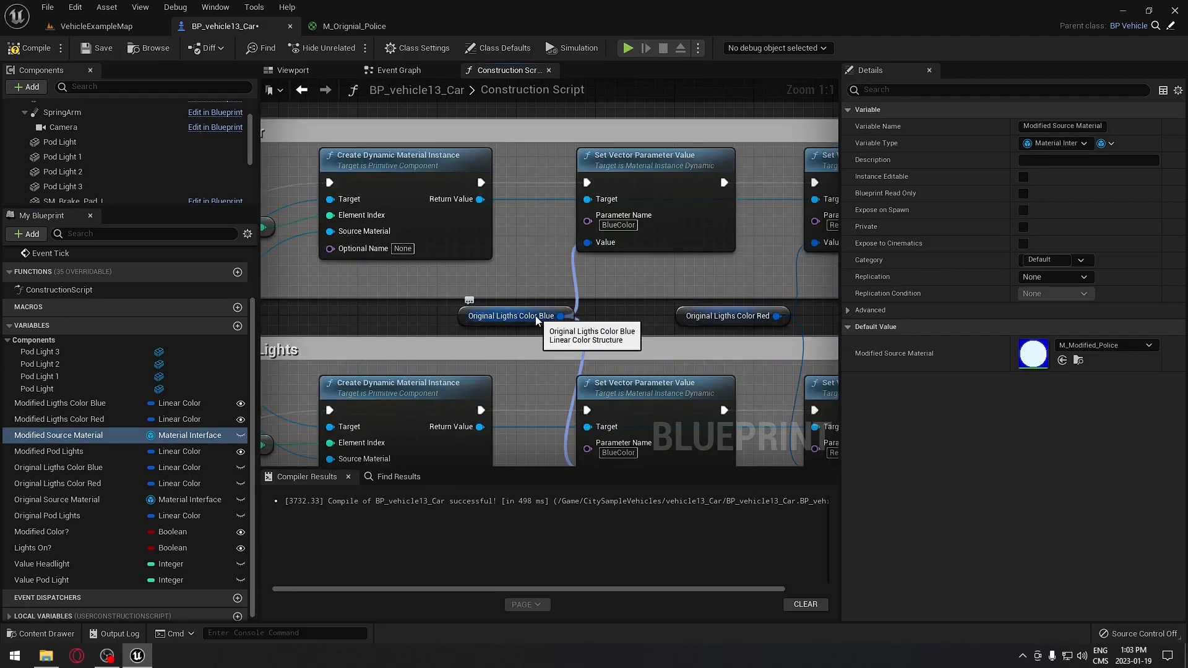
left_click(15, 406)
left_click_drag(15, 412, 465, 320)
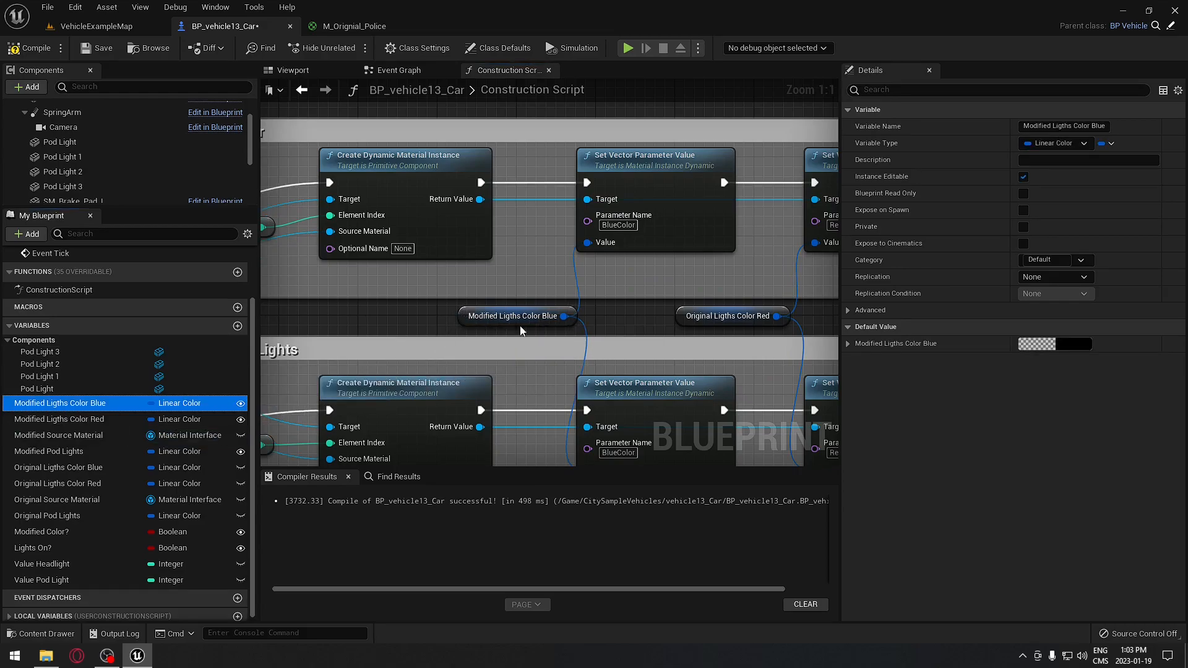
right_click_drag(489, 326, 363, 330)
left_click(16, 421)
left_click_drag(15, 425, 558, 320)
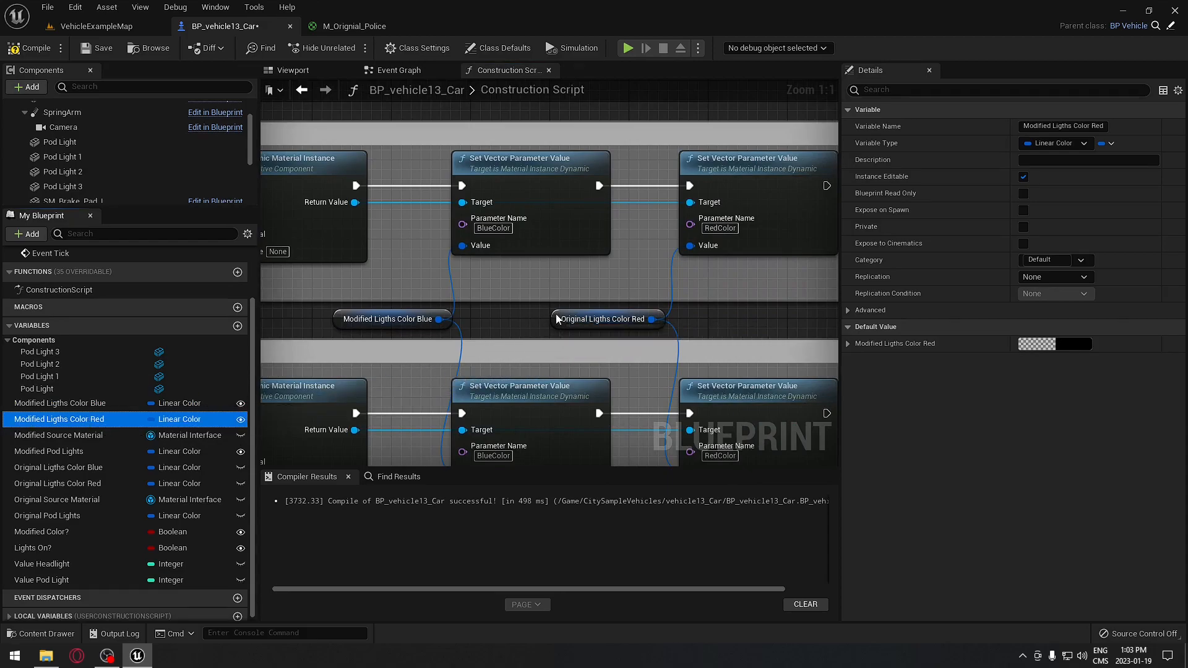
right_click_drag(570, 337, 573, 179)
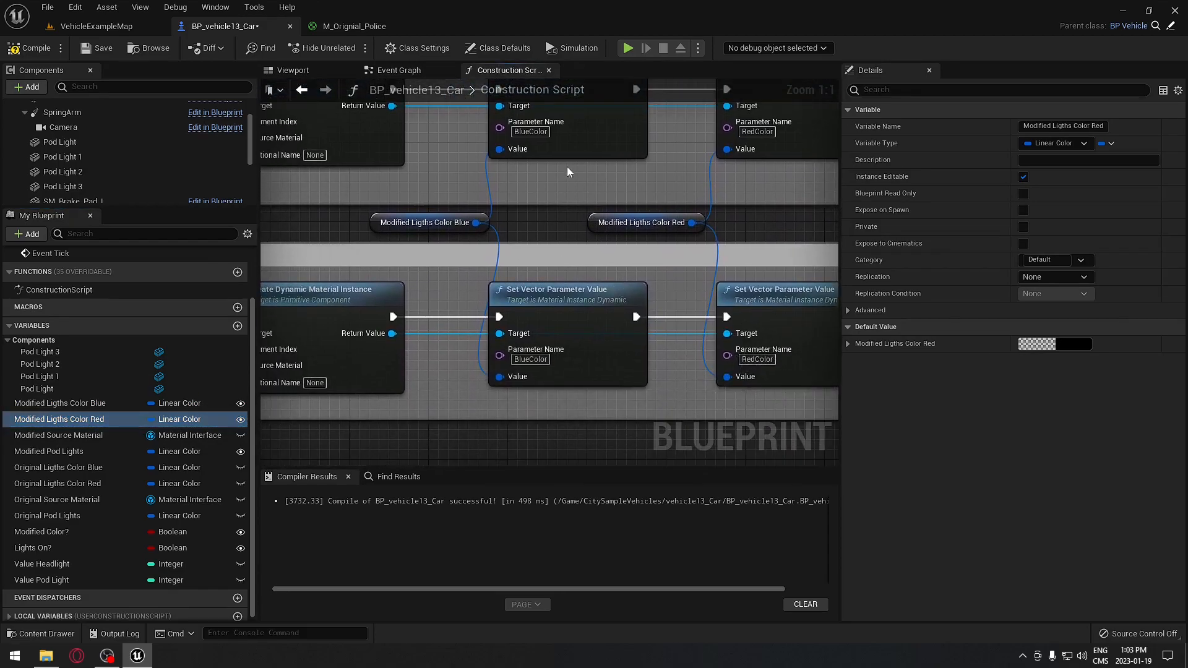
right_click_drag(691, 383, 815, 249)
right_click_drag(496, 384, 744, 85)
right_click_drag(688, 222, 526, 197)
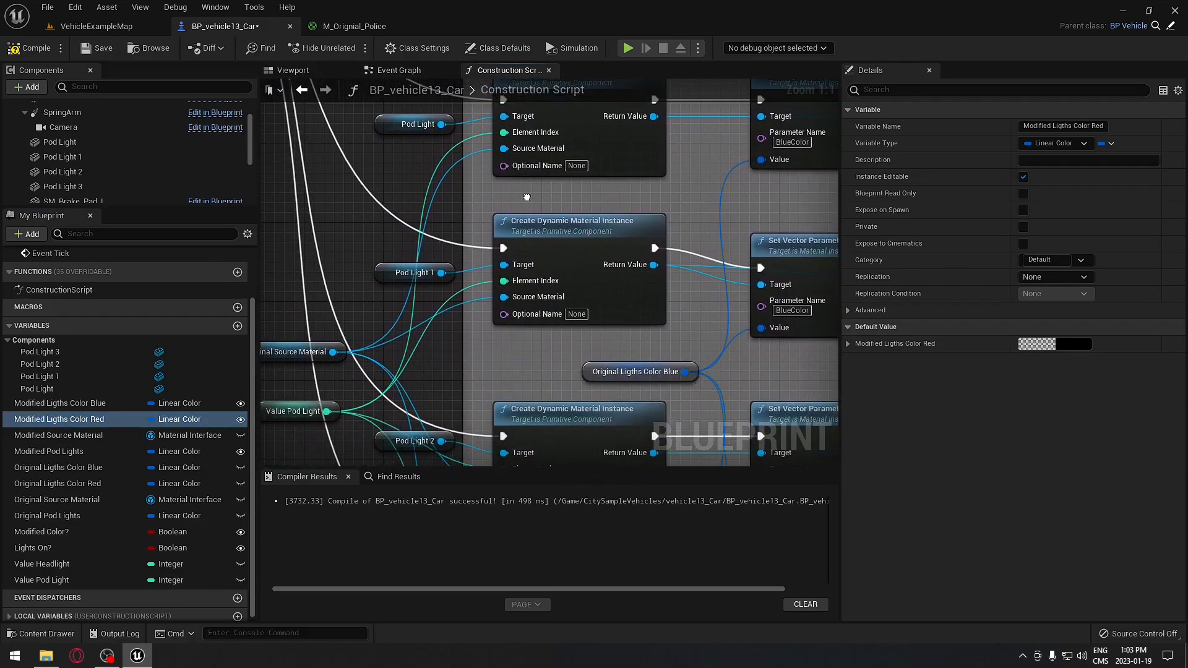
- Make the Pod Light Color group's material node read Modified Source Material
right_click_drag(442, 222, 508, 209)
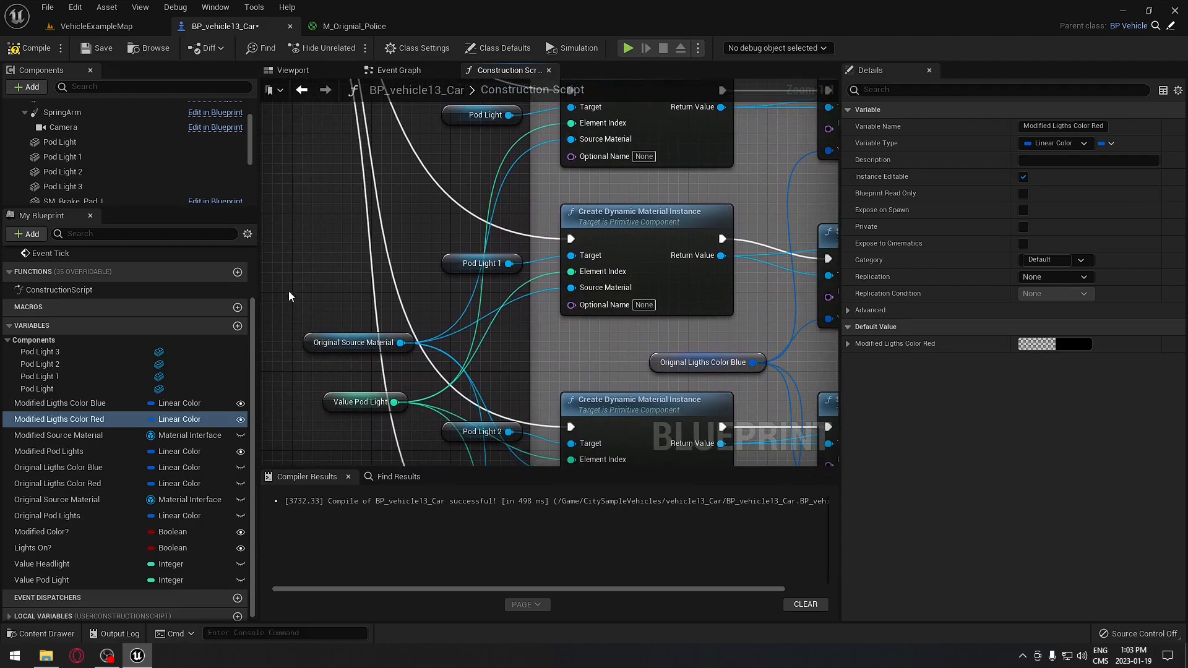
left_click_drag(417, 368, 417, 368)
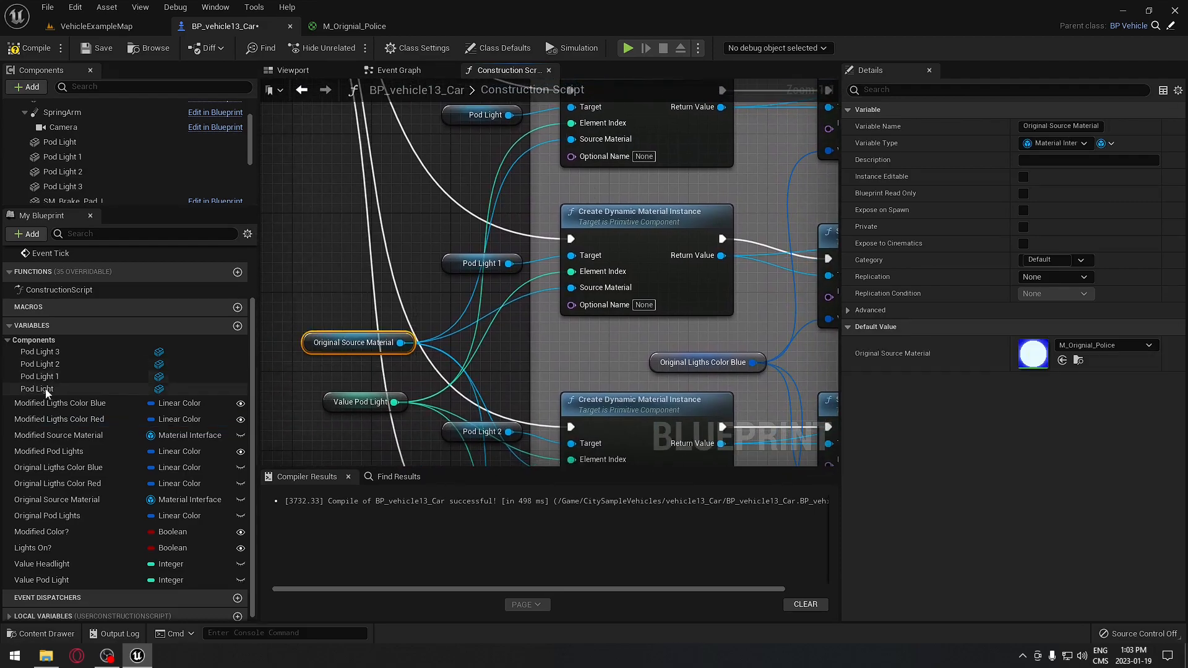
left_click(41, 440)
left_click_drag(20, 436, 310, 344)
right_click_drag(291, 398, 377, 318)
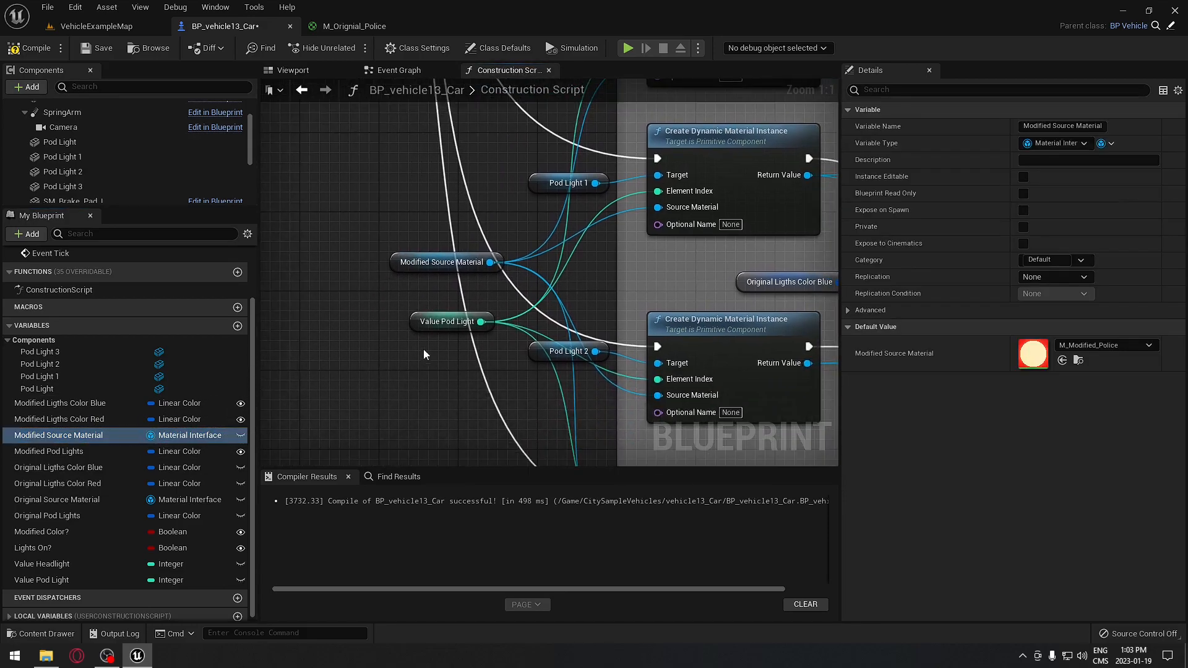
right_click_drag(517, 379, 501, 247)
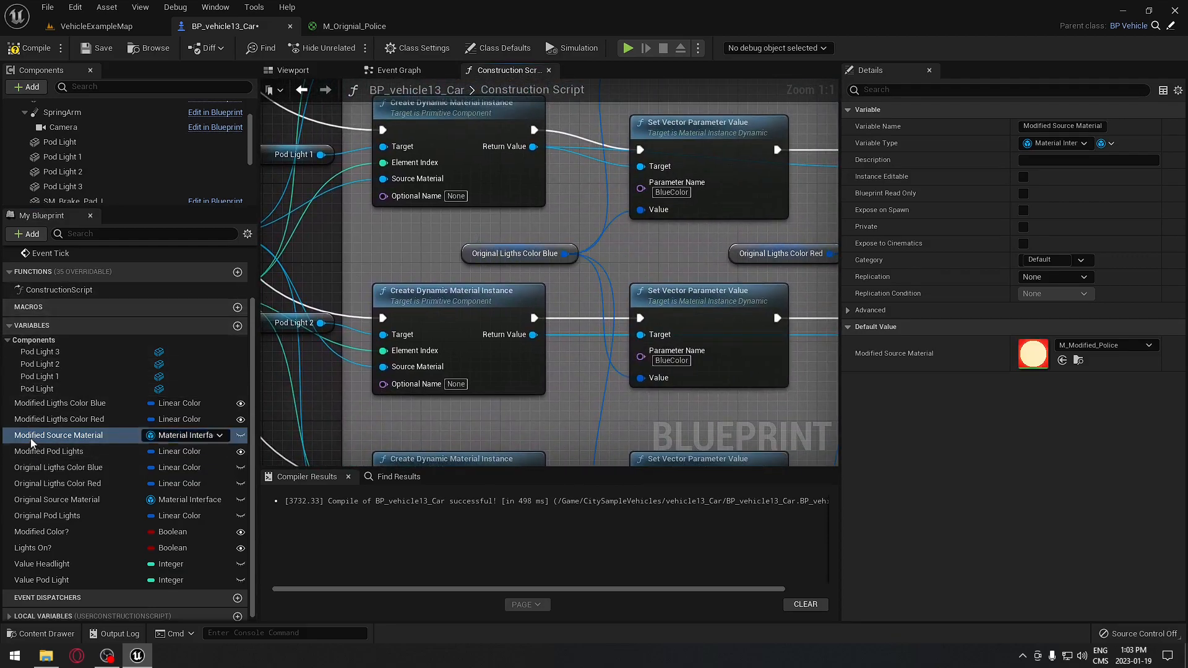
- Replace the pod lights' Original colour getters with Modified Ligths Color Blue and Red
left_click_drag(26, 406, 466, 256)
right_click_drag(538, 299, 331, 319)
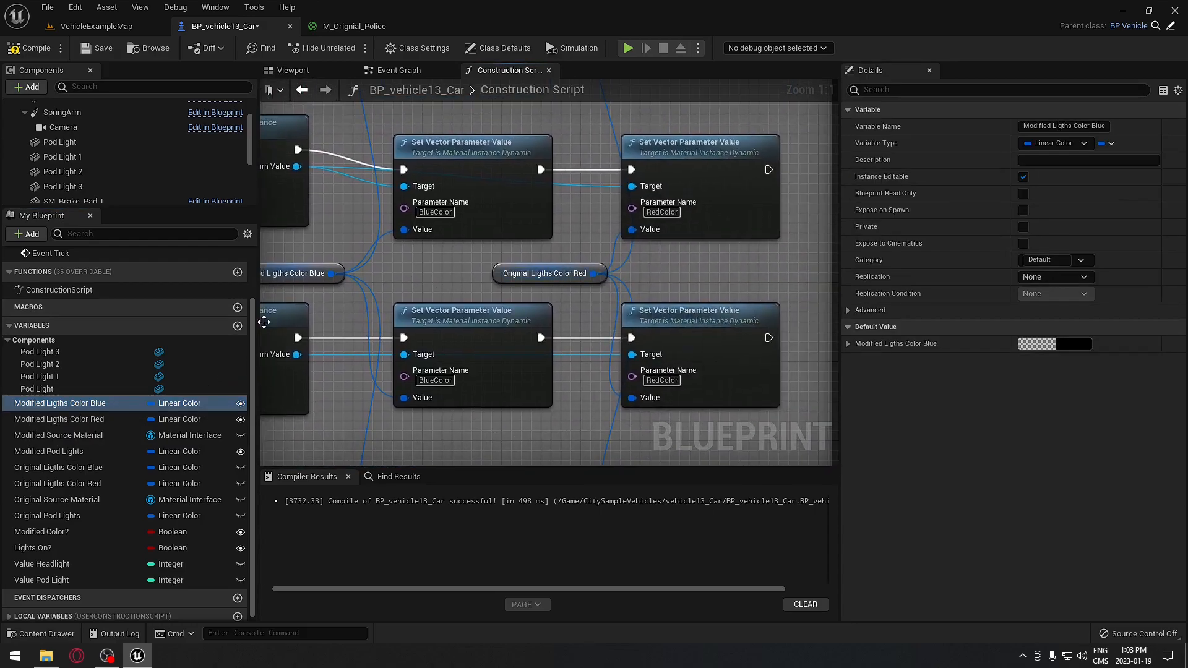
left_click_drag(24, 420, 488, 277)
right_click_drag(396, 303, 821, 128)
scroll(759, 260, "down", 1)
right_click_drag(759, 261, 697, 368)
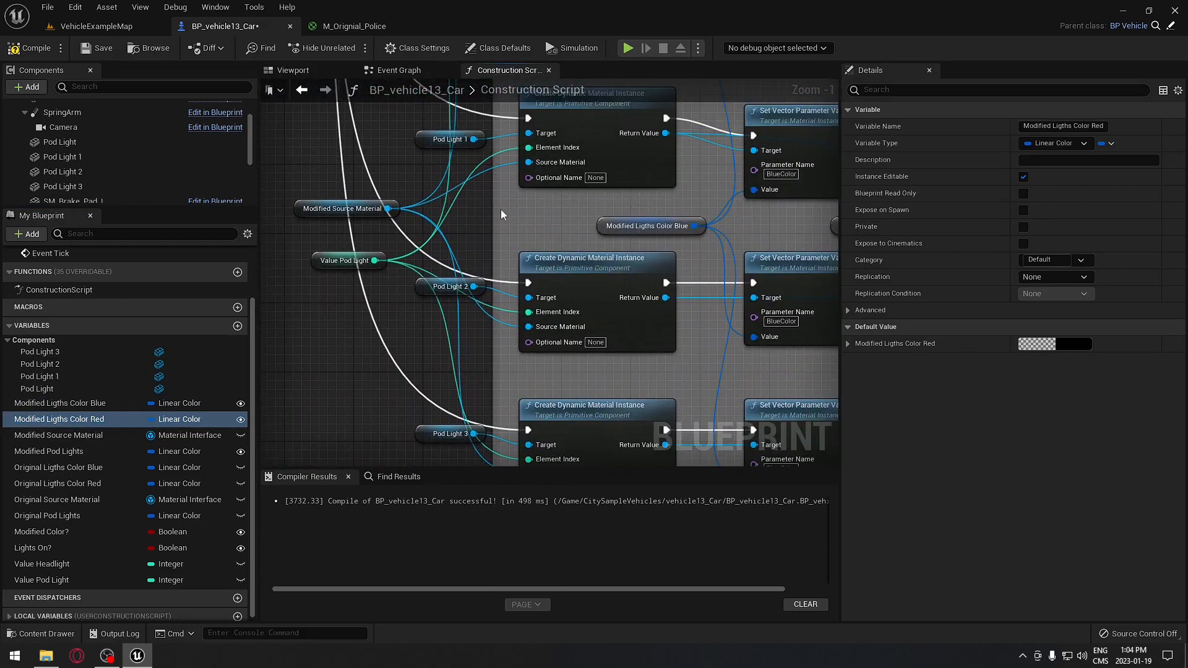
right_click_drag(521, 204, 553, 308)
right_click_drag(654, 253, 573, 408)
right_click_drag(648, 302, 618, 334)
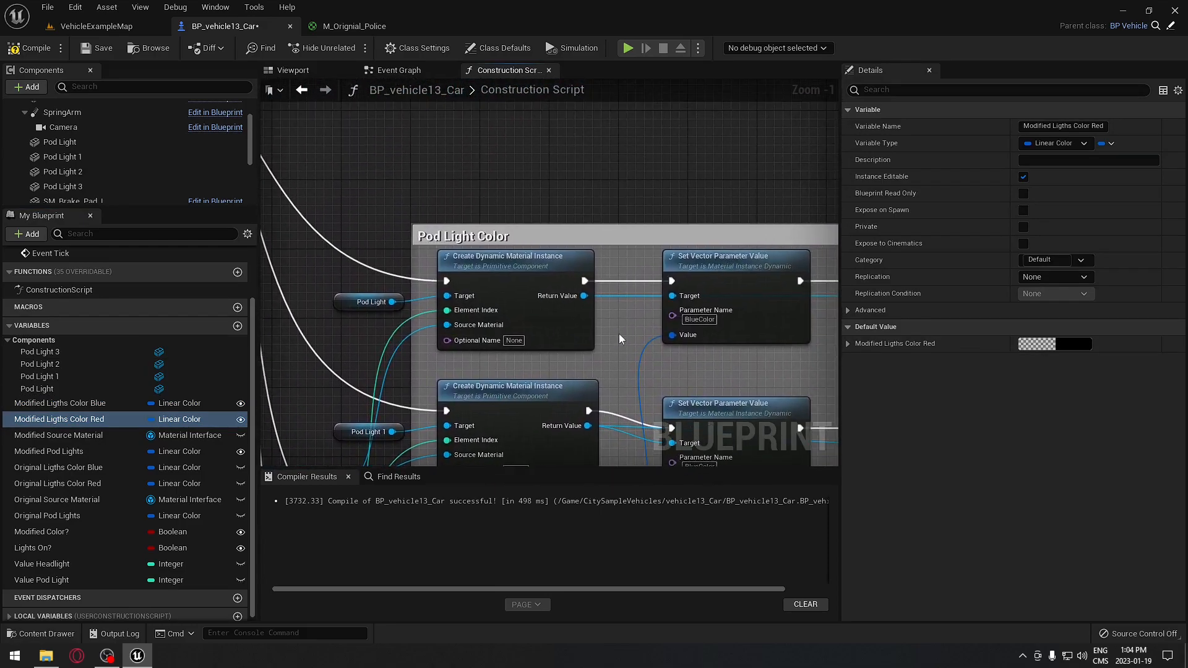
scroll(619, 333, "down", 5)
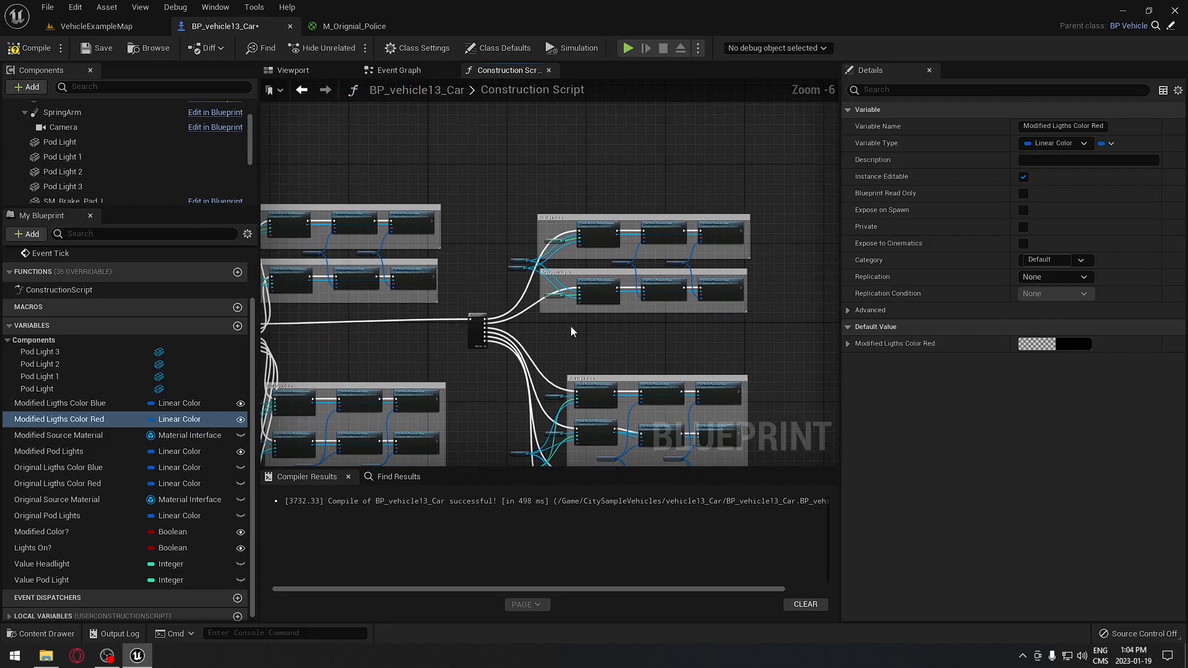
- Select the rear police car BP_vehicle13_Car2 in the level and widen its Details panel
left_click(99, 27)
mouse_move(638, 253)
right_mouse_down()
mouse_move(675, 247)
mouse_move(638, 252)
right_mouse_up()
left_click(638, 253)
right_click_drag(743, 180, 753, 202)
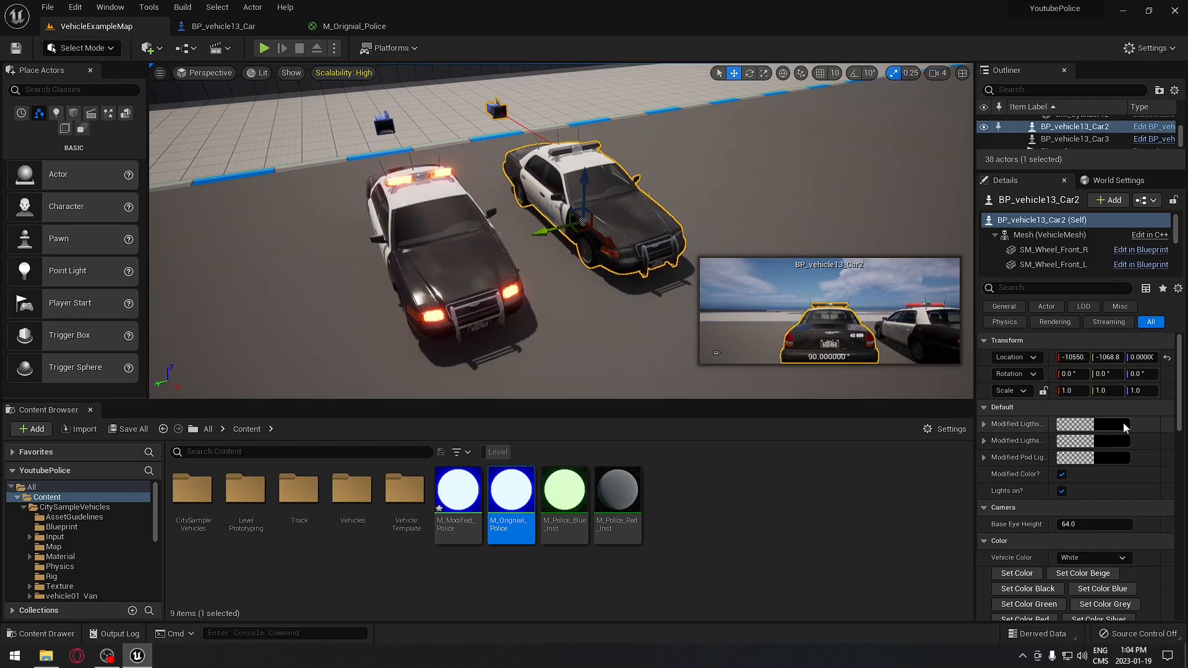
left_click_drag(1048, 418, 1060, 419)
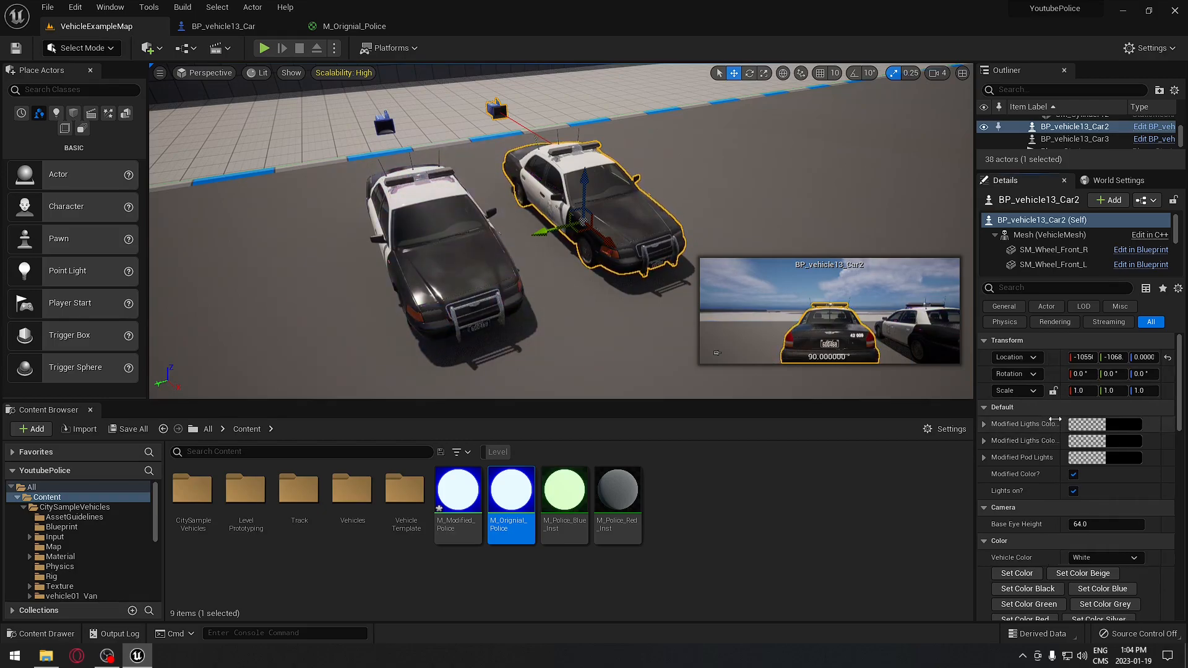
left_click_drag(967, 317, 887, 322)
- Set its Modified Ligths Color Blue to bright yellow
left_click(1078, 425)
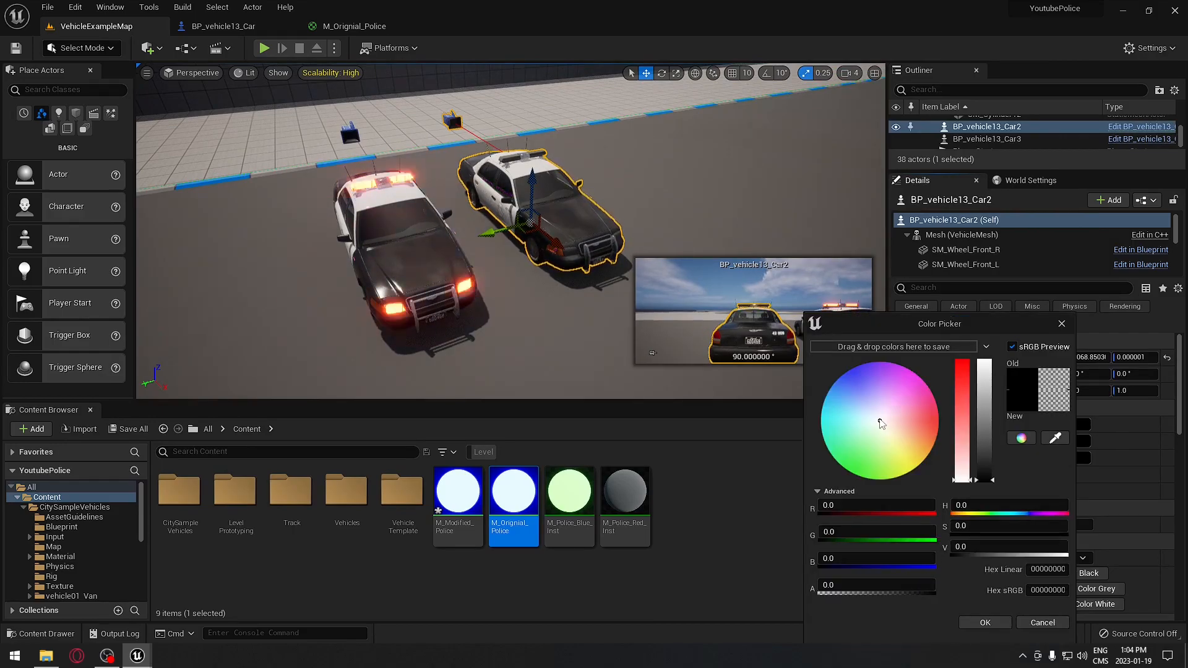
left_click(914, 469)
left_click_drag(984, 442, 984, 362)
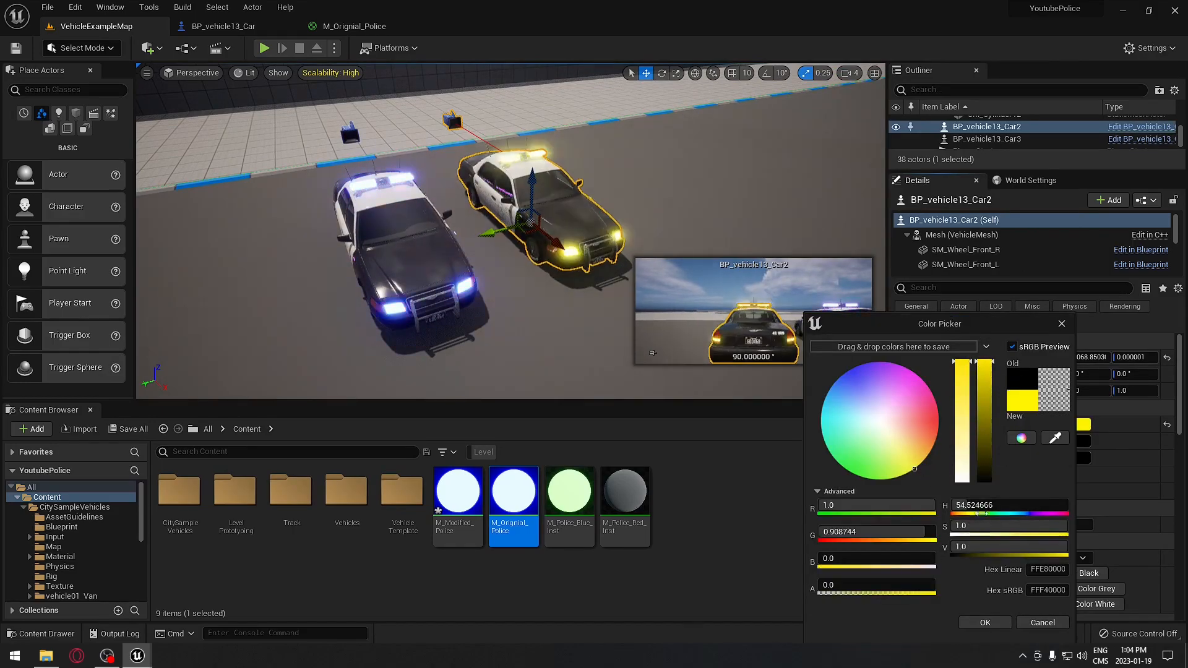
left_click(985, 622)
- Set its Modified Ligths Color Red to bright magenta
left_click(1075, 441)
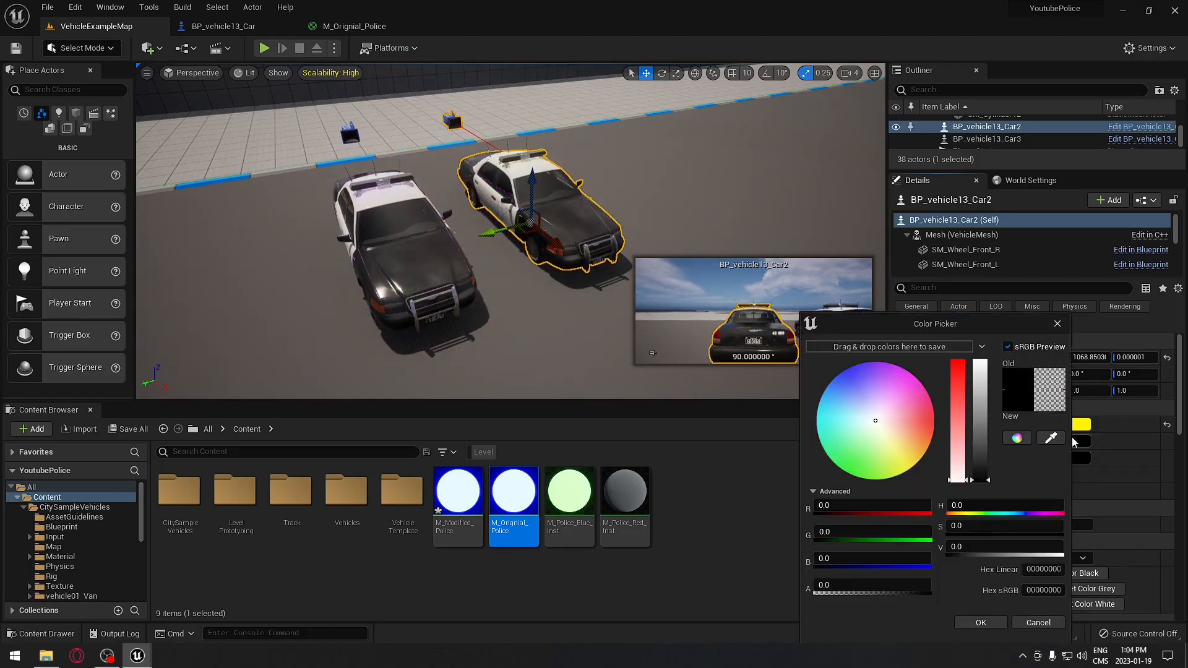
left_click(926, 388)
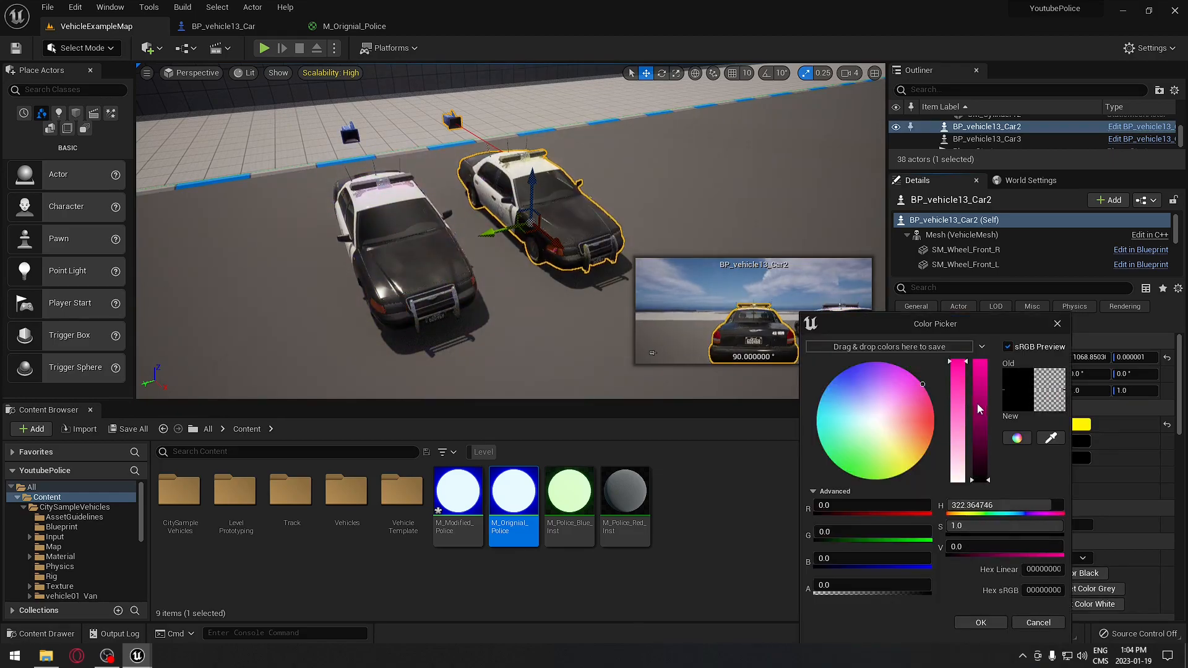
left_click_drag(977, 409, 979, 331)
left_click(982, 623)
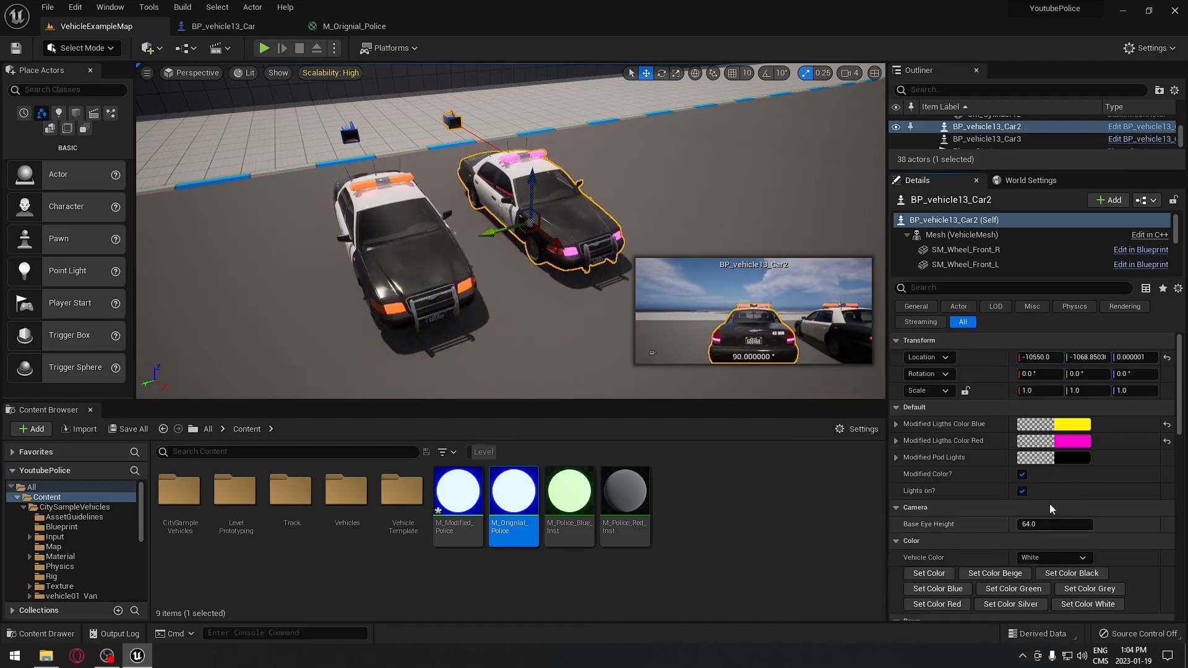
- Set its Modified Pod Lights colour to bright cyan
left_click(1082, 458)
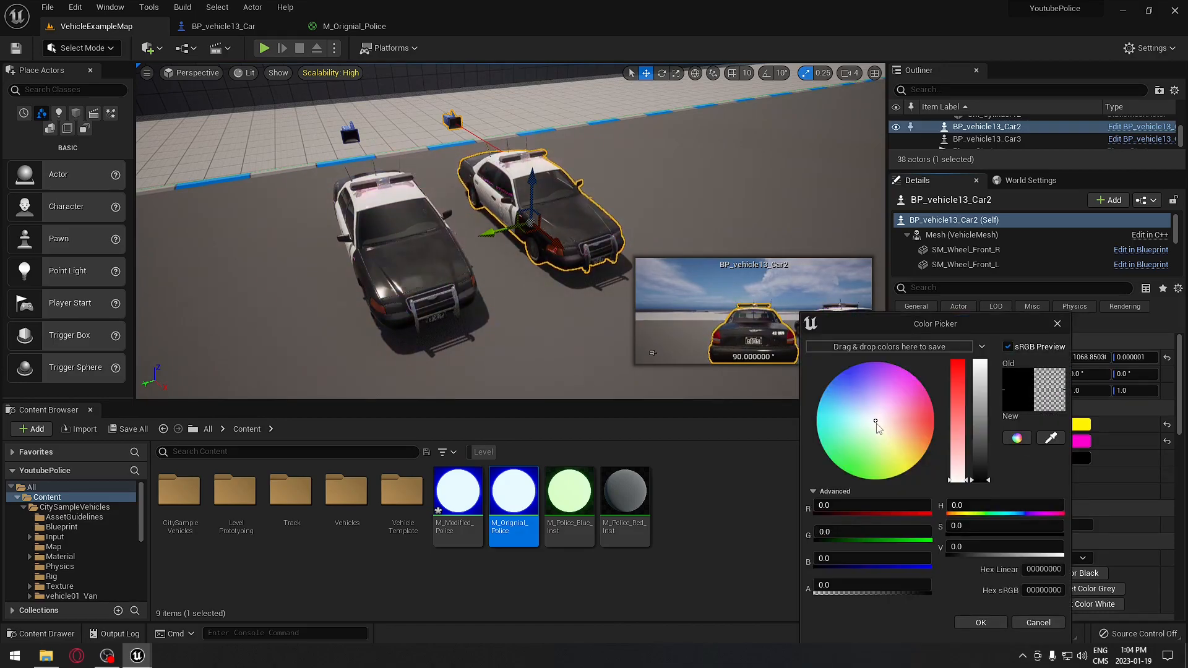
left_click_drag(875, 424, 814, 420)
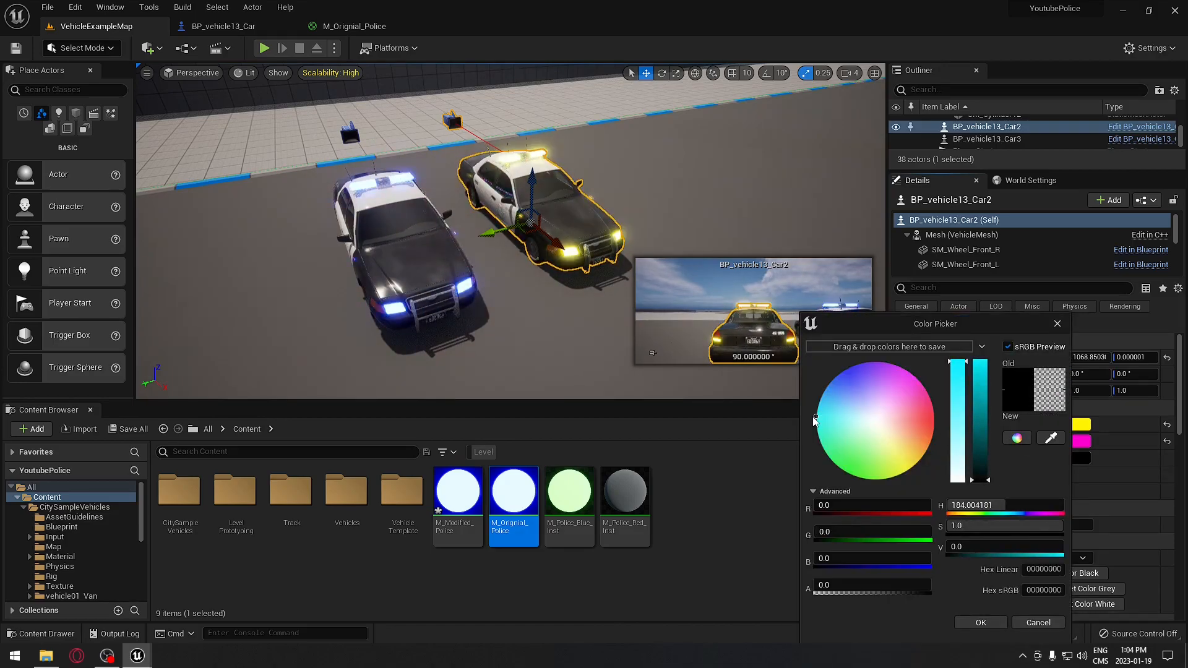
left_click_drag(973, 411, 979, 339)
left_click(981, 623)
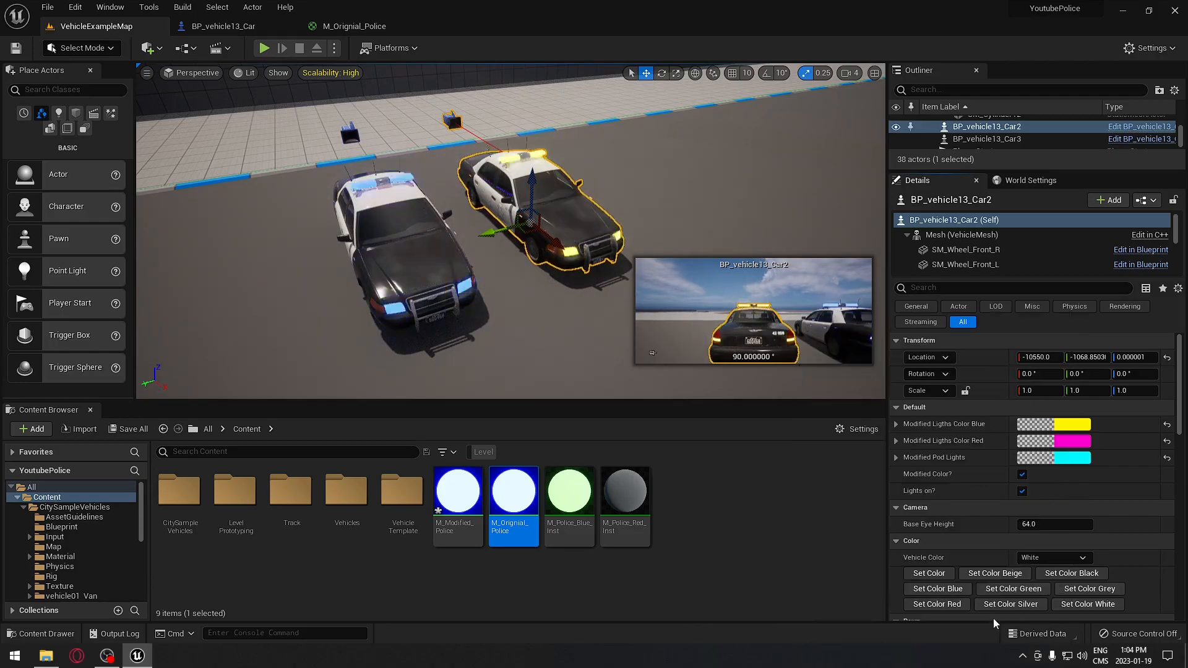
key("w")
mouse_move(599, 176)
right_mouse_down()
mouse_move(578, 176)
mouse_move(610, 180)
mouse_move(606, 191)
right_mouse_up()
key("s")
right_click_drag(403, 268, 443, 261)
key("a")
key("d")
right_click_drag(541, 252, 529, 247)
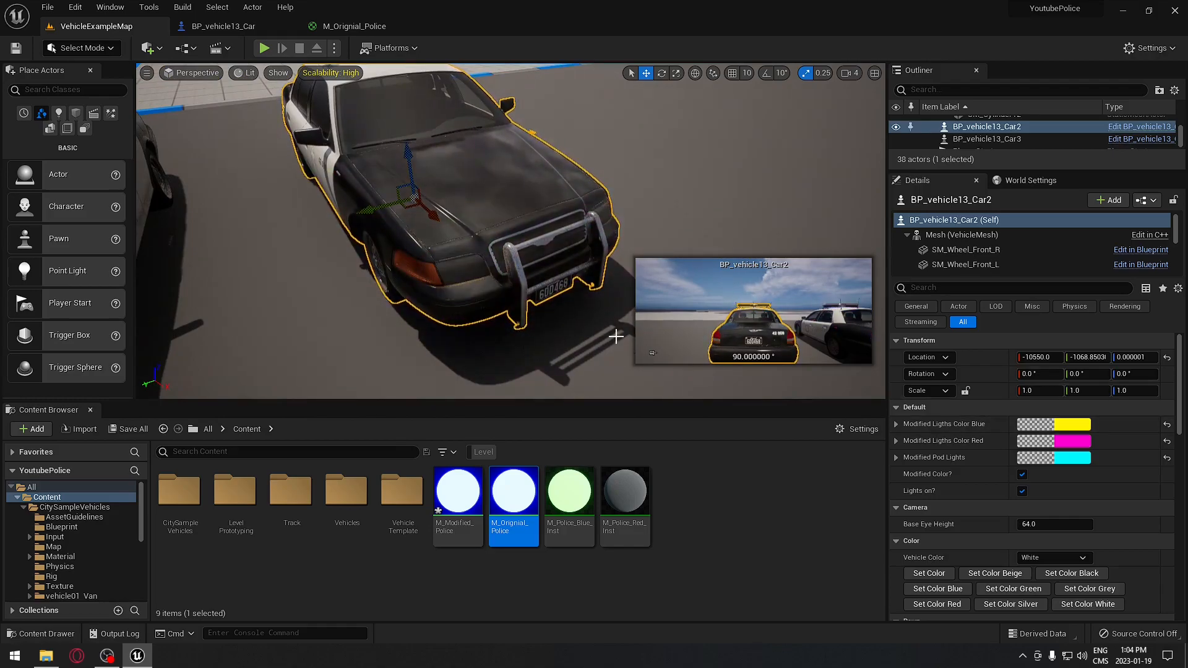
key("f")
left_click(1023, 475)
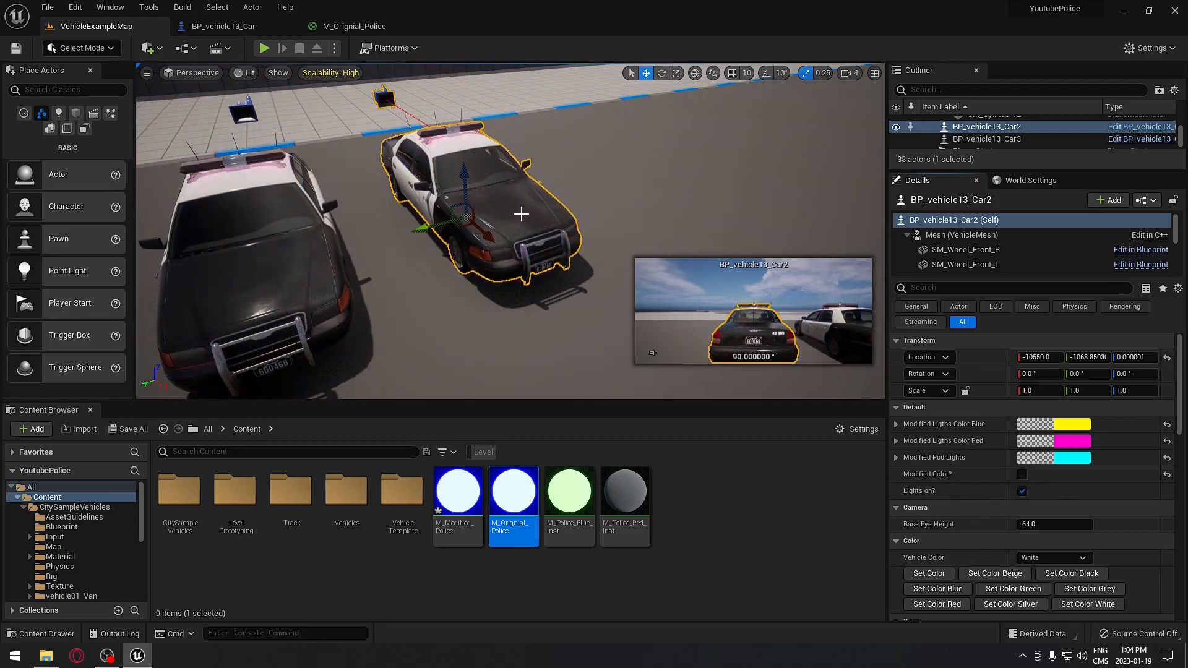
left_click(1022, 492)
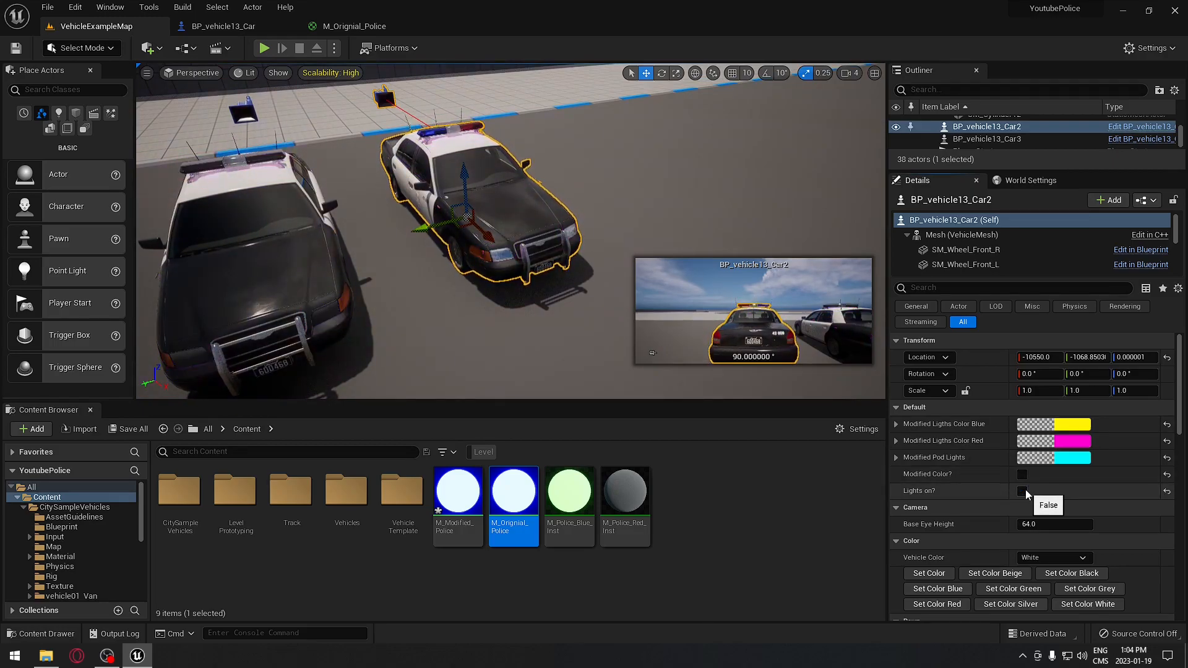
left_click(1022, 475)
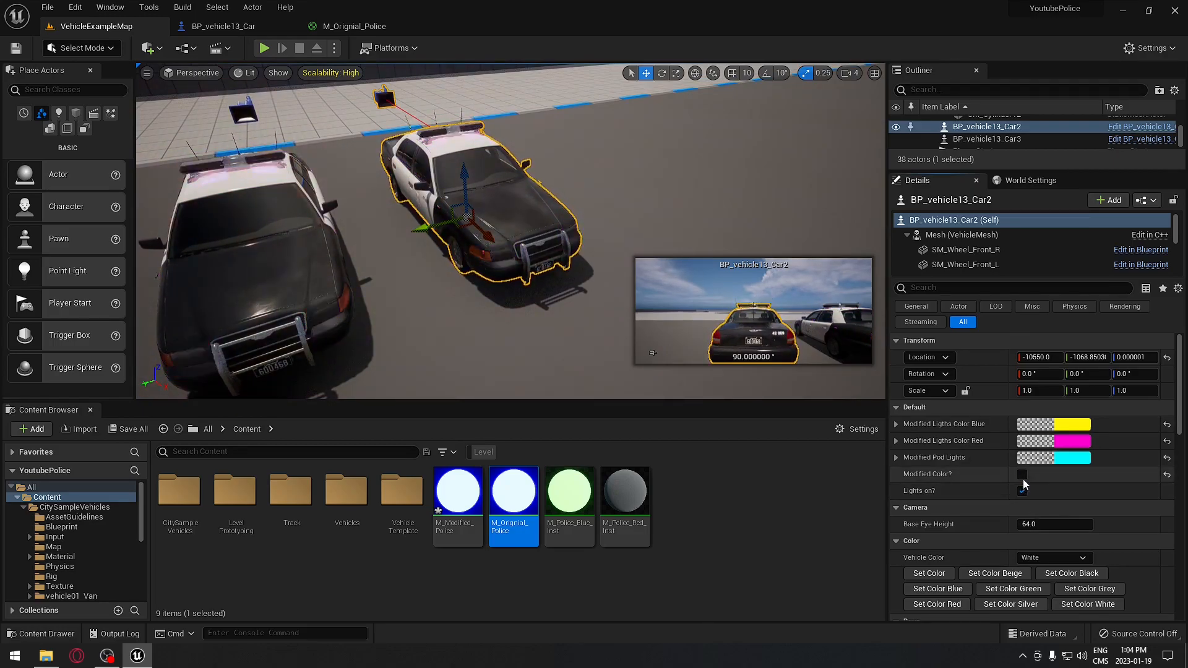
left_click(1022, 491)
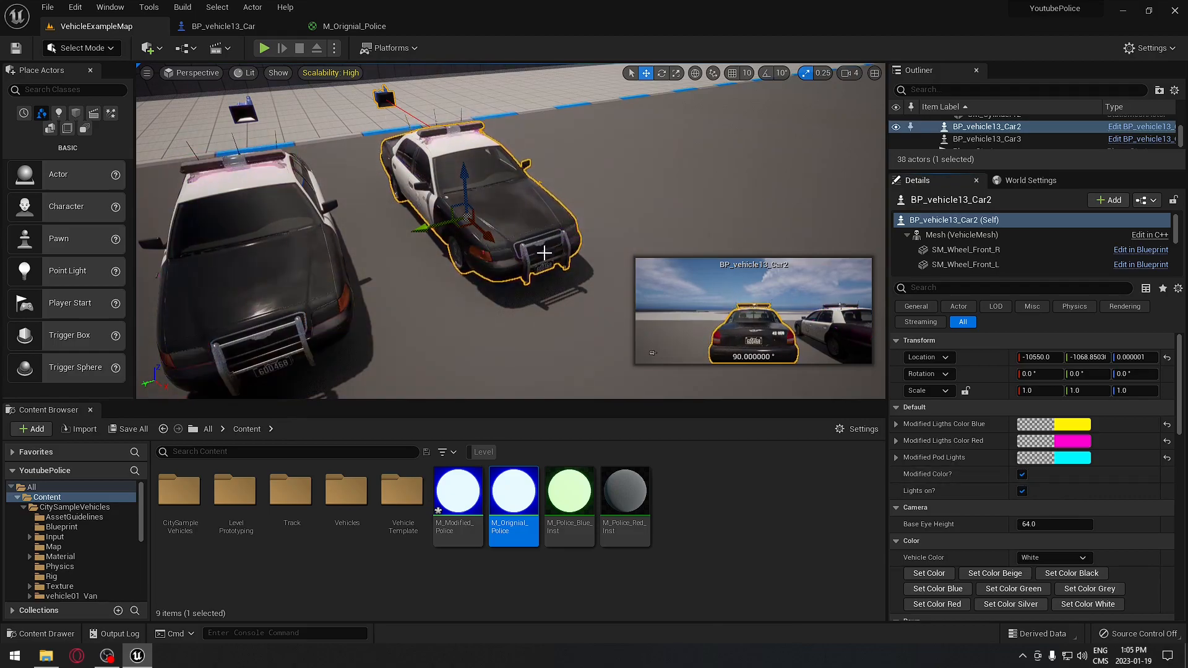
key("f")
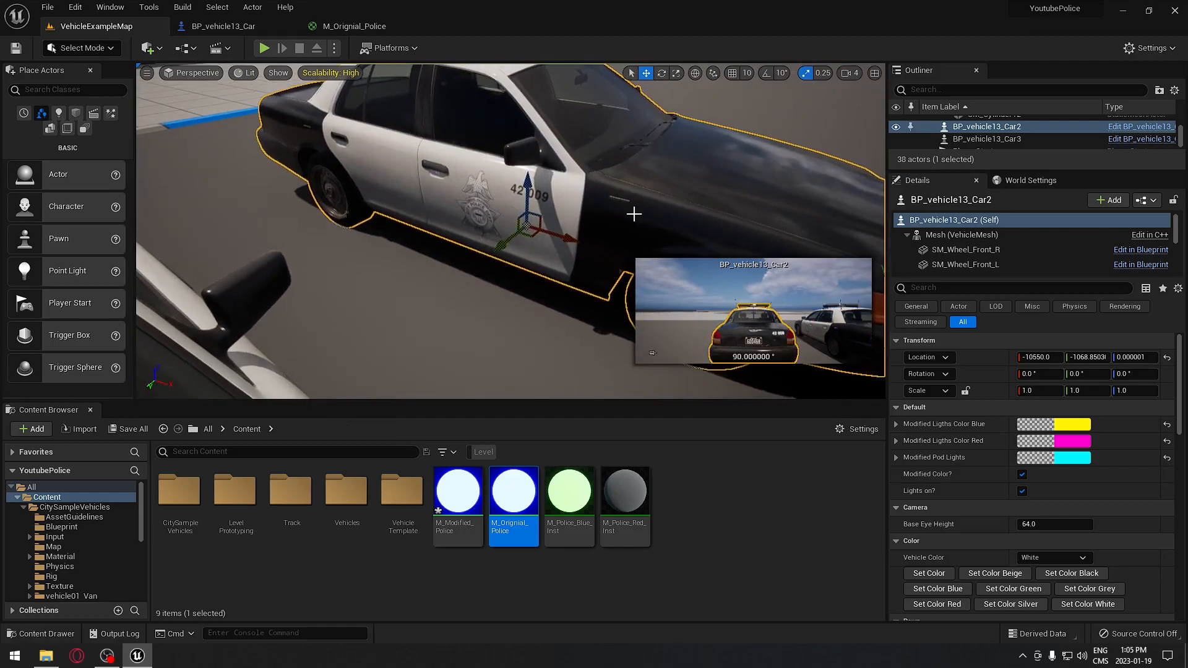
- Swap both pod-light colour getters for Modified Pod Lights, compile, and return to the level
left_click(241, 29)
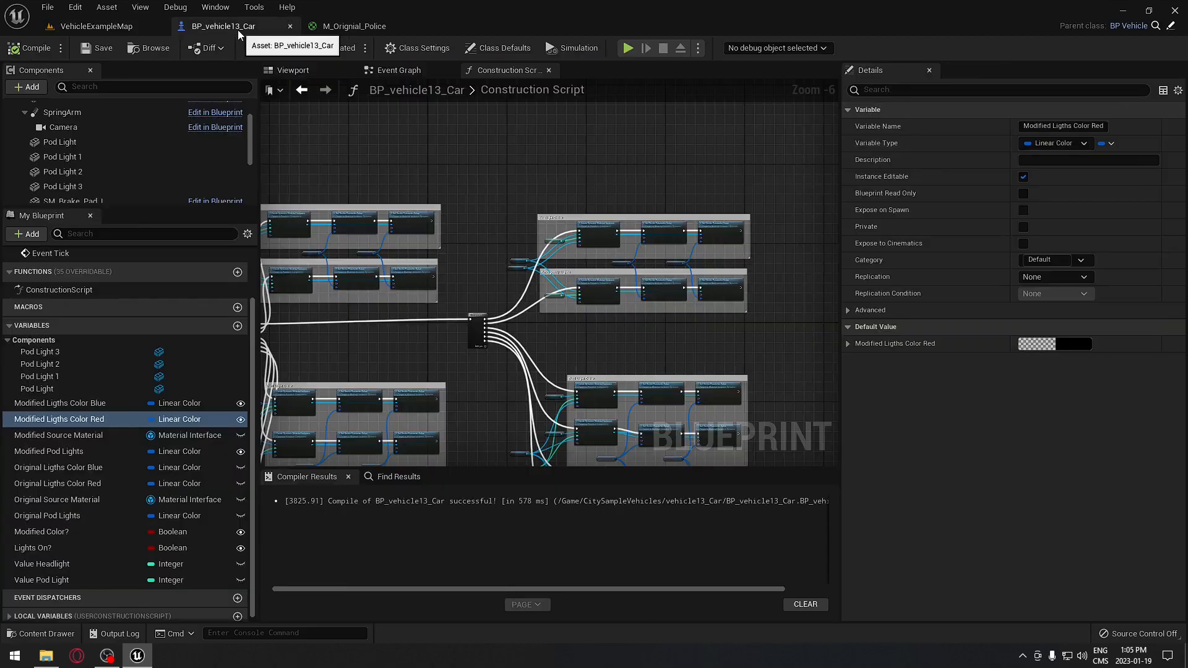
scroll(561, 230, "down", 2)
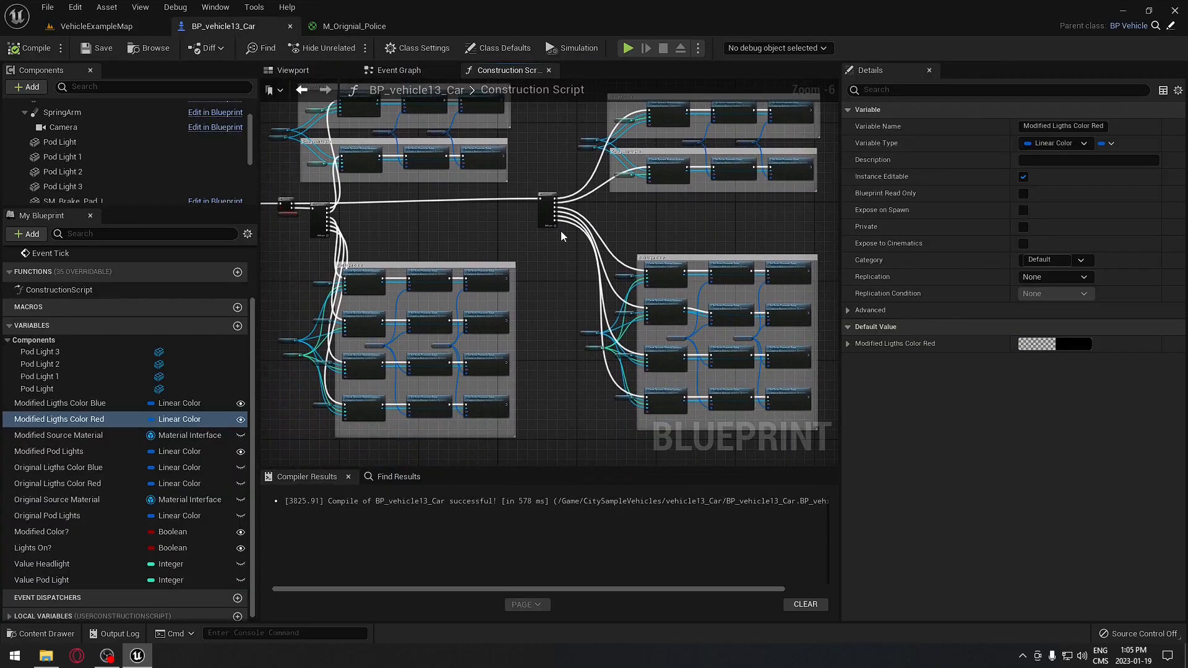
scroll(560, 230, "up", 5)
right_click_drag(562, 221, 313, 122)
right_click_drag(556, 250, 606, 139)
left_click_drag(367, 221, 688, 248)
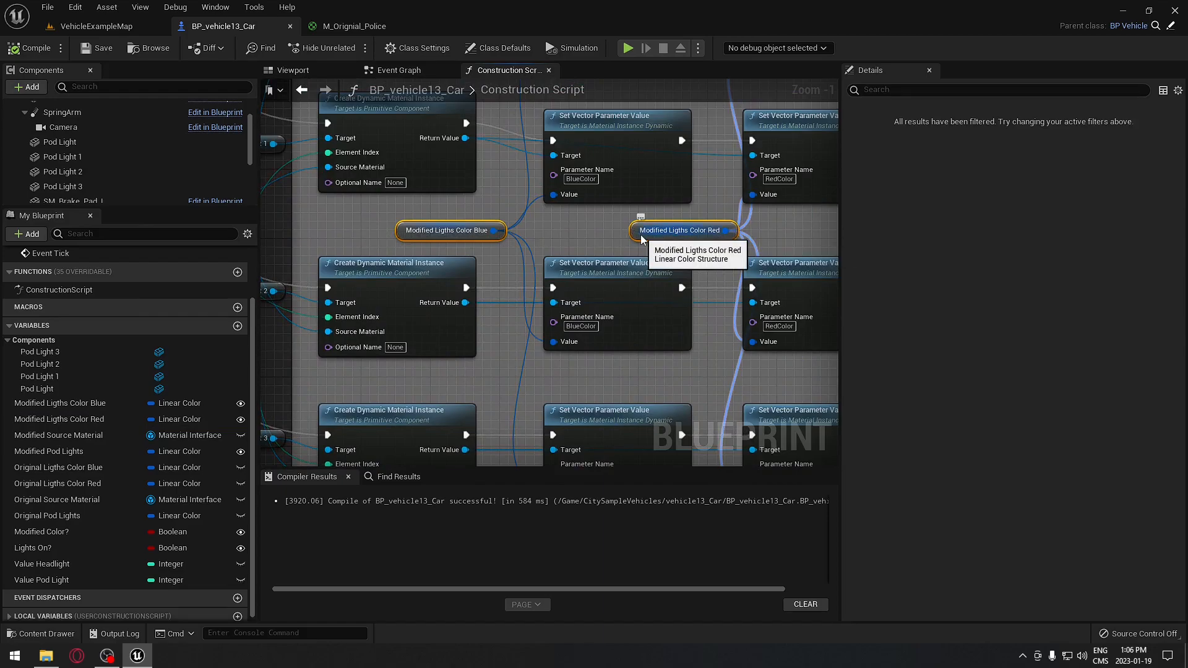
left_click(72, 452)
left_click_drag(72, 457, 427, 234)
left_click_drag(58, 454, 635, 231)
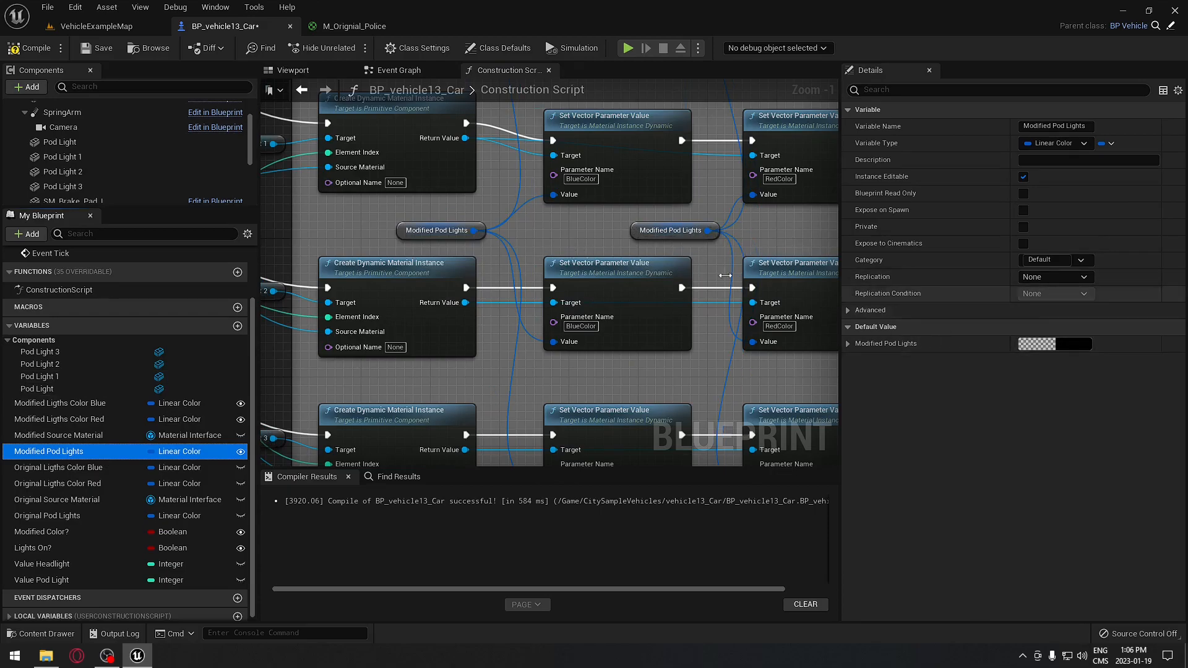
left_click(26, 50)
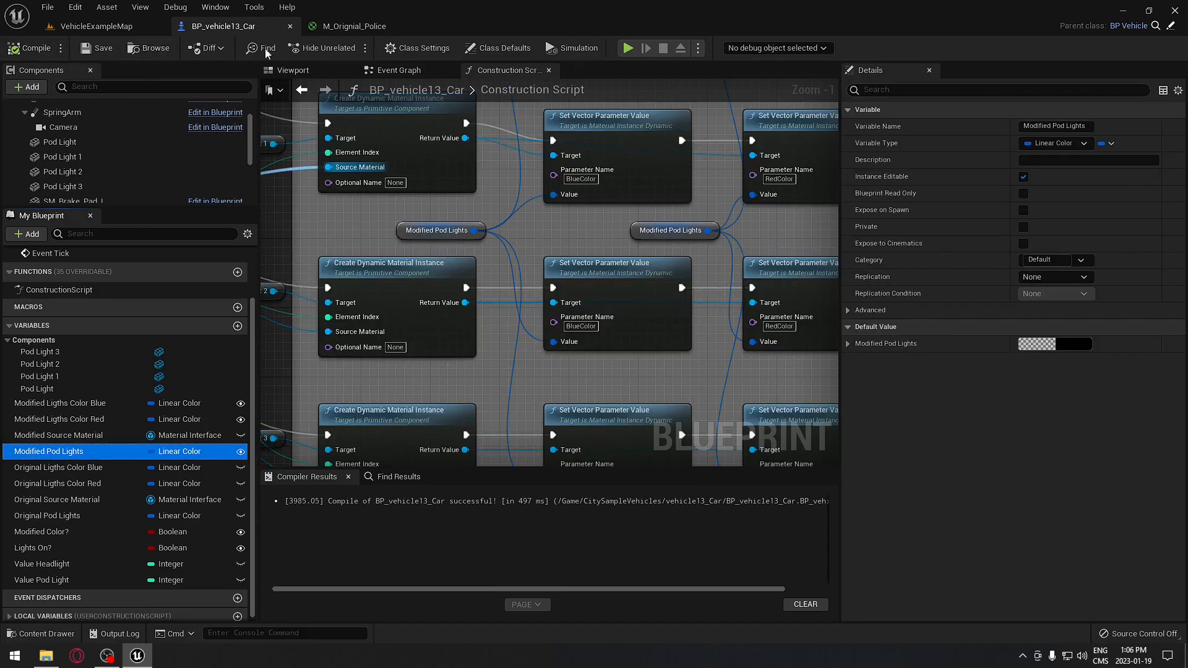
left_click(95, 26)
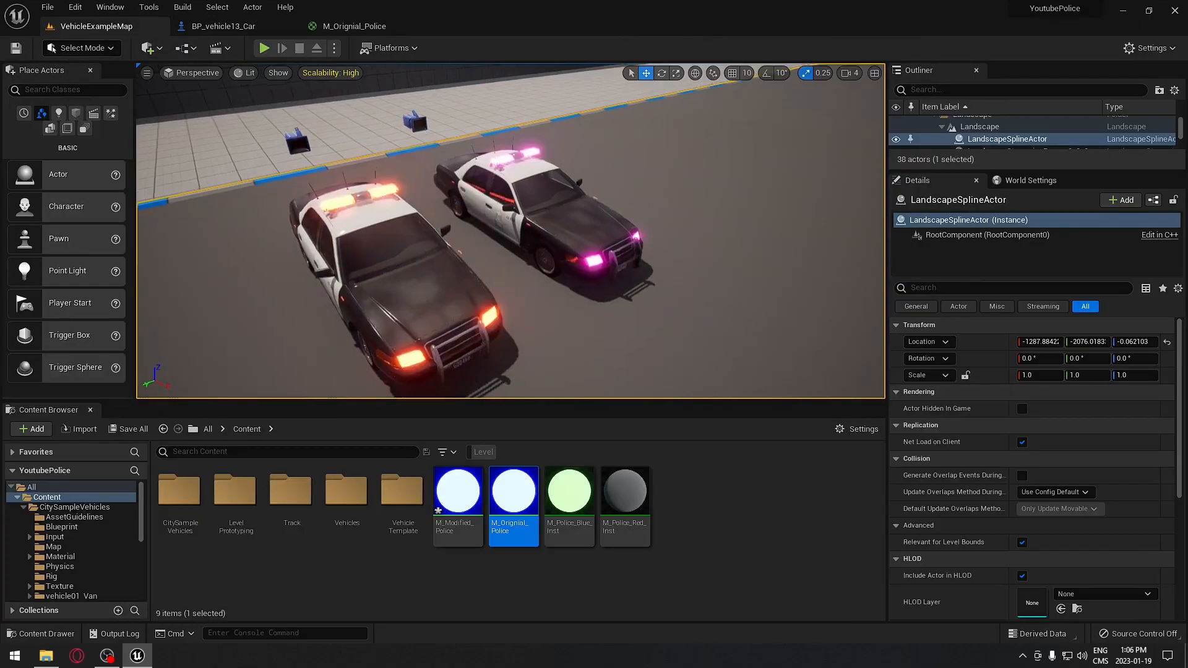
- Change BP_vehicle13_Car2's Modified Pod Lights colour from magenta to green
scroll(565, 244, "up", 10)
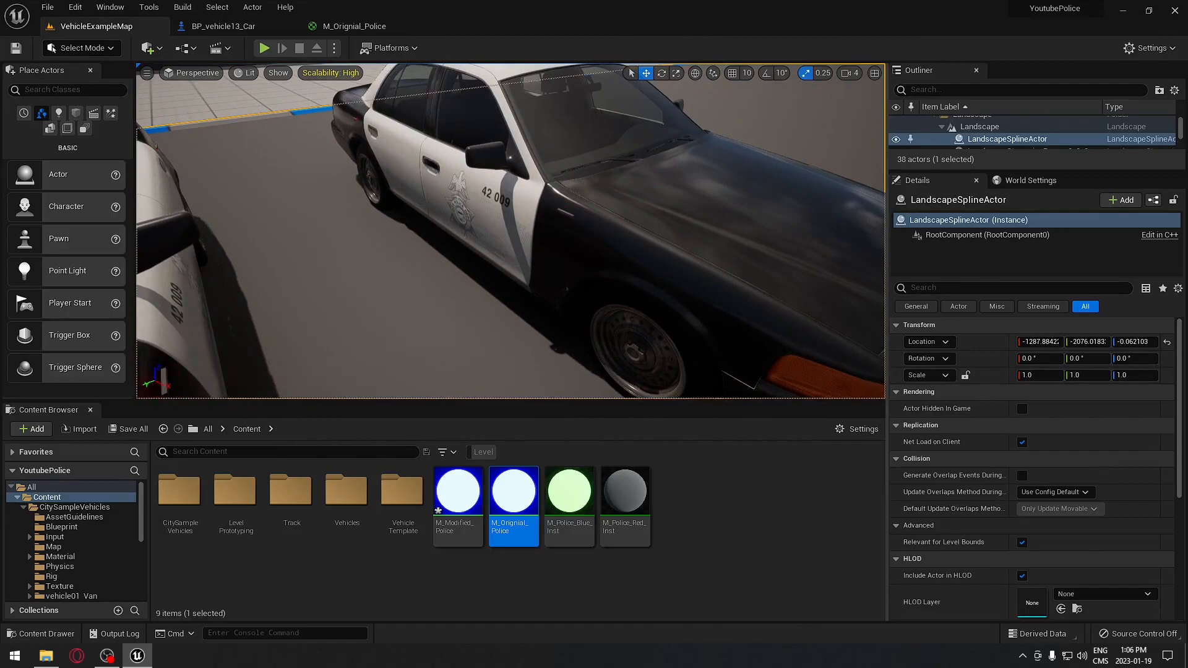
left_click(565, 243)
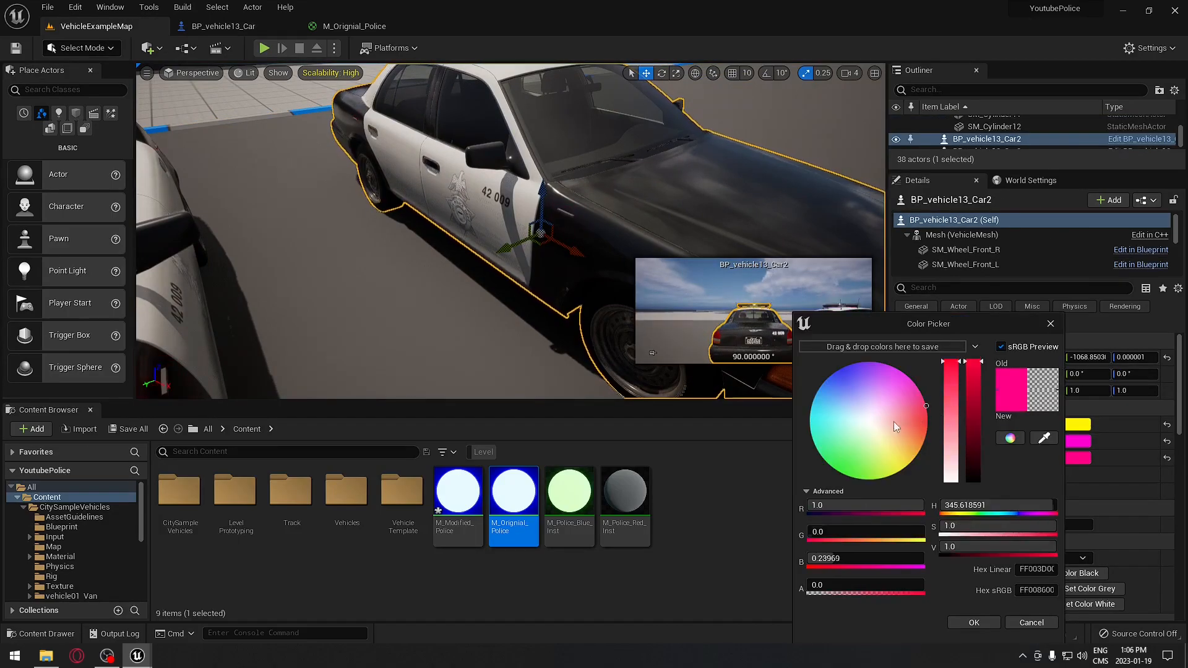
left_click_drag(900, 418, 837, 476)
left_click(970, 624)
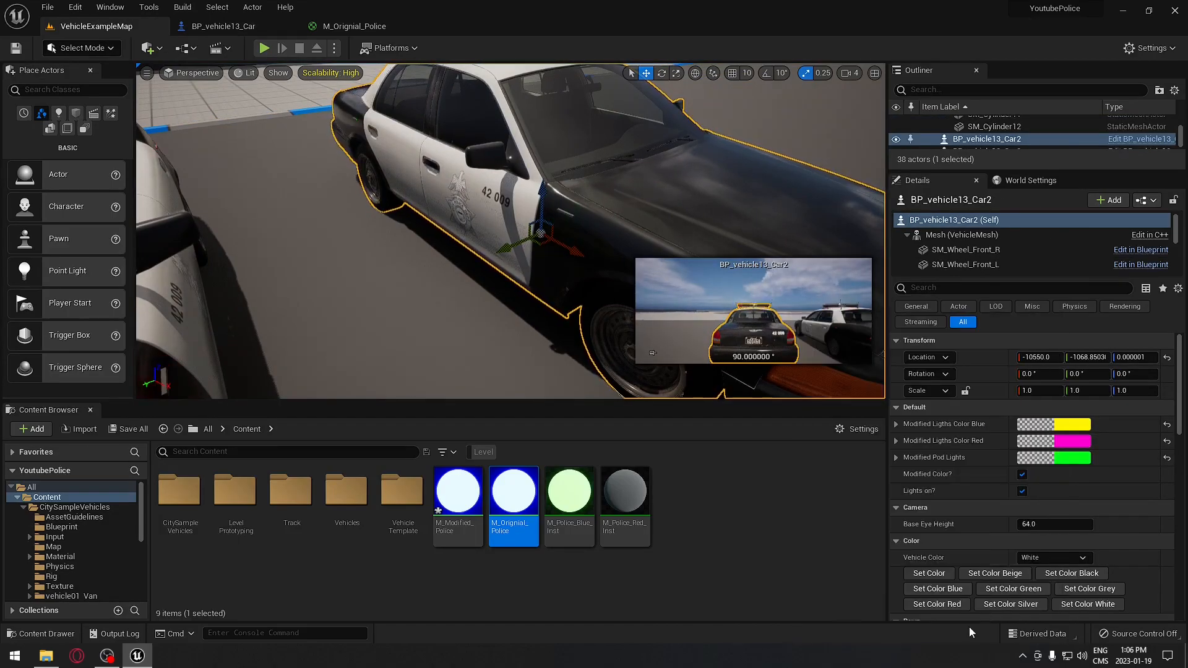
- Fly the view back from the row of cars and select the right police car
left_click(470, 343)
mouse_move(570, 265)
right_mouse_down()
mouse_move(551, 265)
mouse_move(570, 264)
right_mouse_up()
key("s")
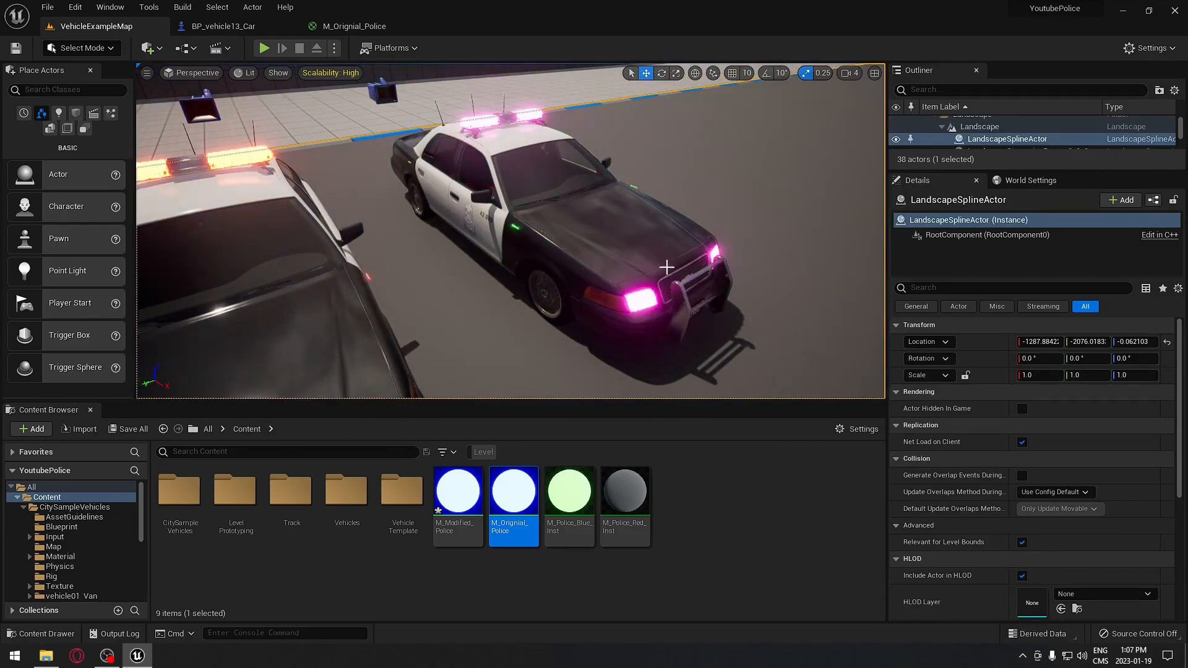
key("s")
right_click_drag(702, 236, 642, 233)
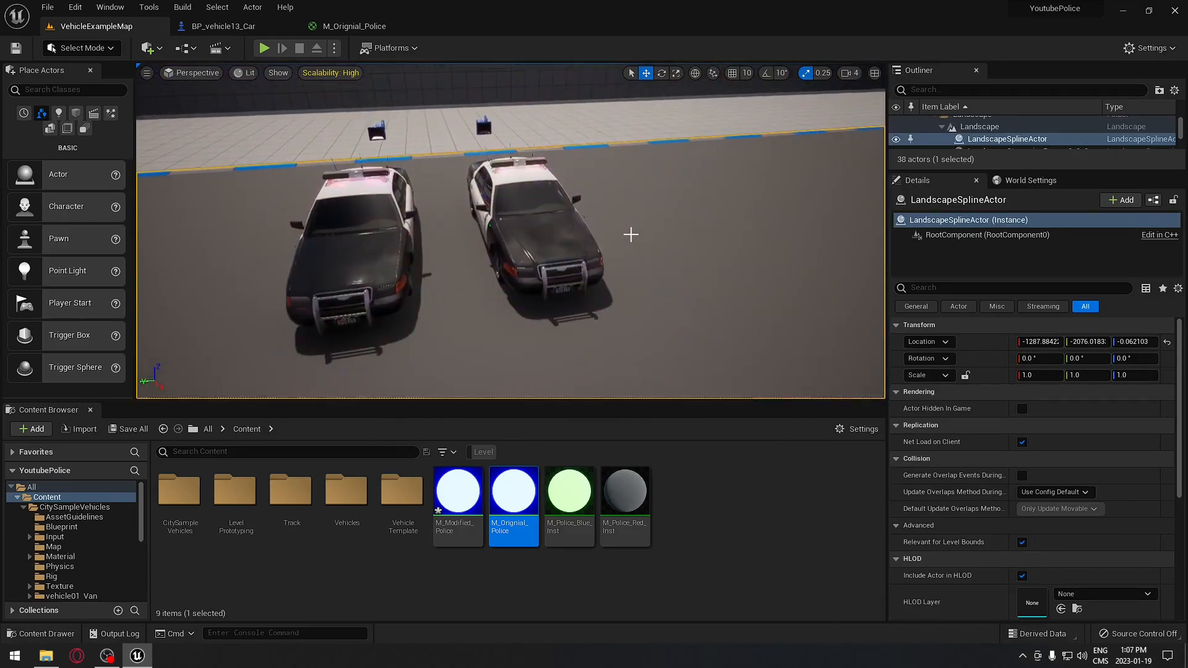
left_click(565, 246)
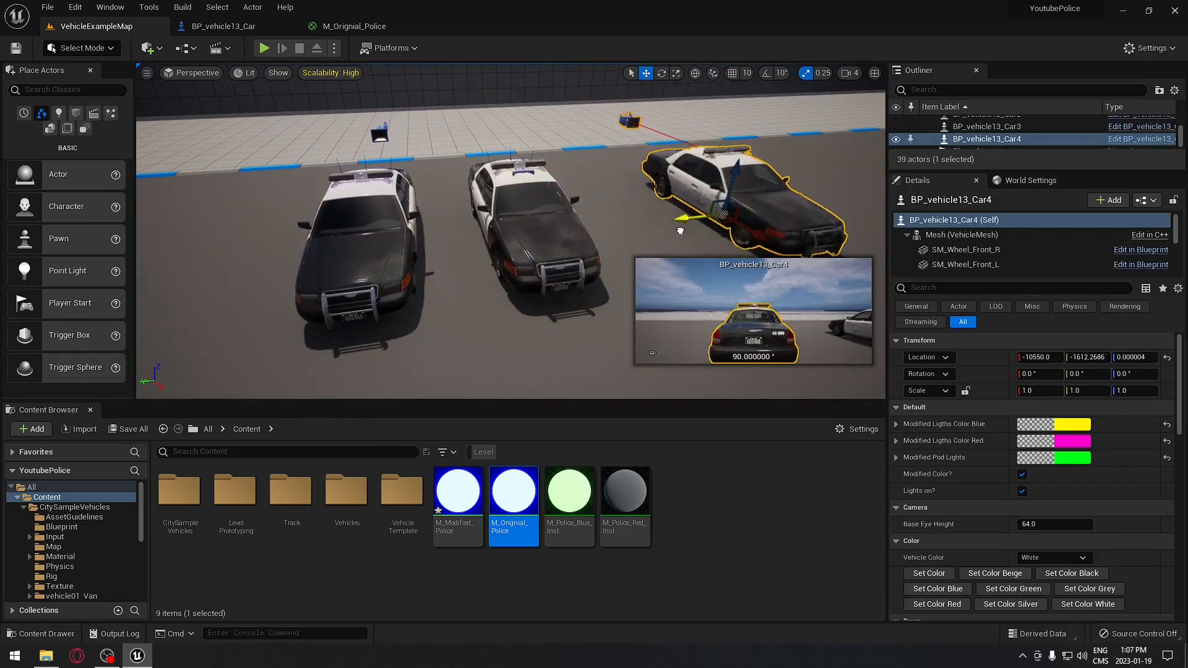
- Set the right car's Modified colours: Blue to pink, Red to near-white, Pod Lights to periwinkle
left_click_drag(680, 230, 681, 227)
left_click(1057, 427)
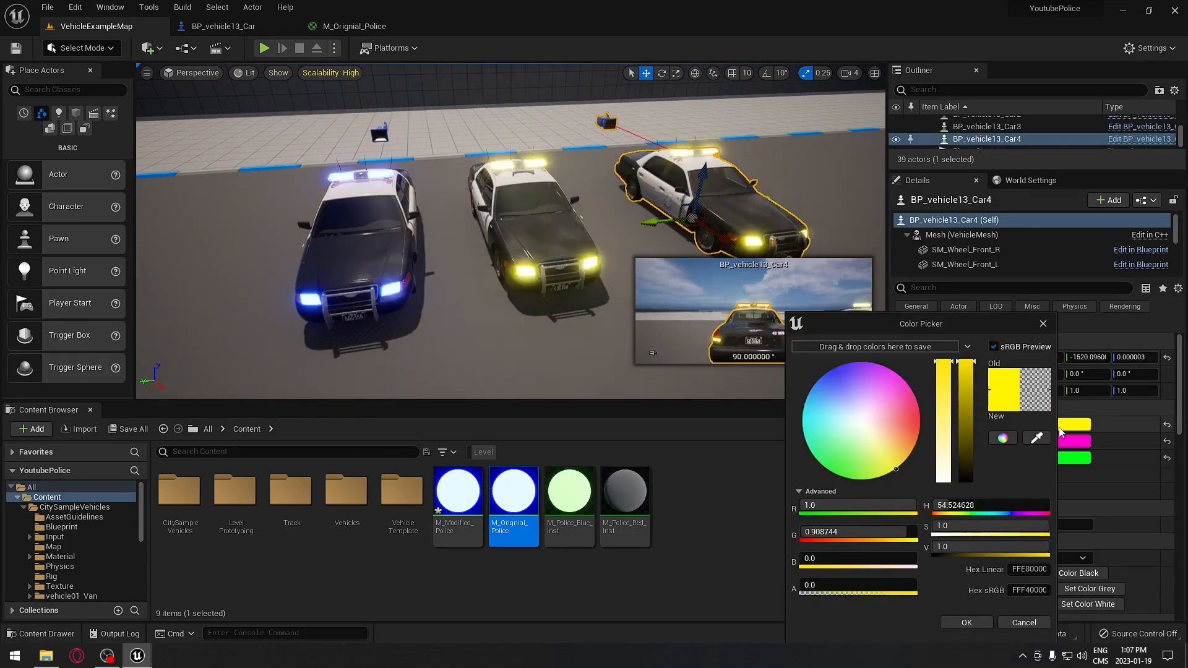
left_click_drag(915, 424, 928, 413)
left_click(962, 622)
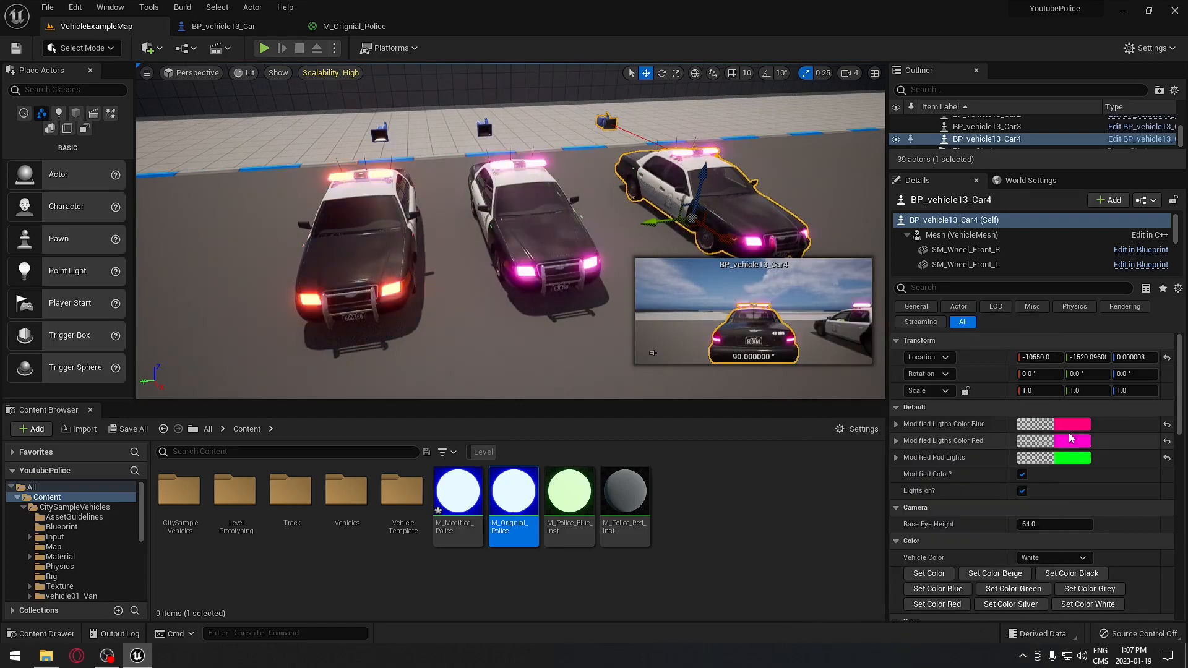
left_click(1069, 442)
left_click(852, 428)
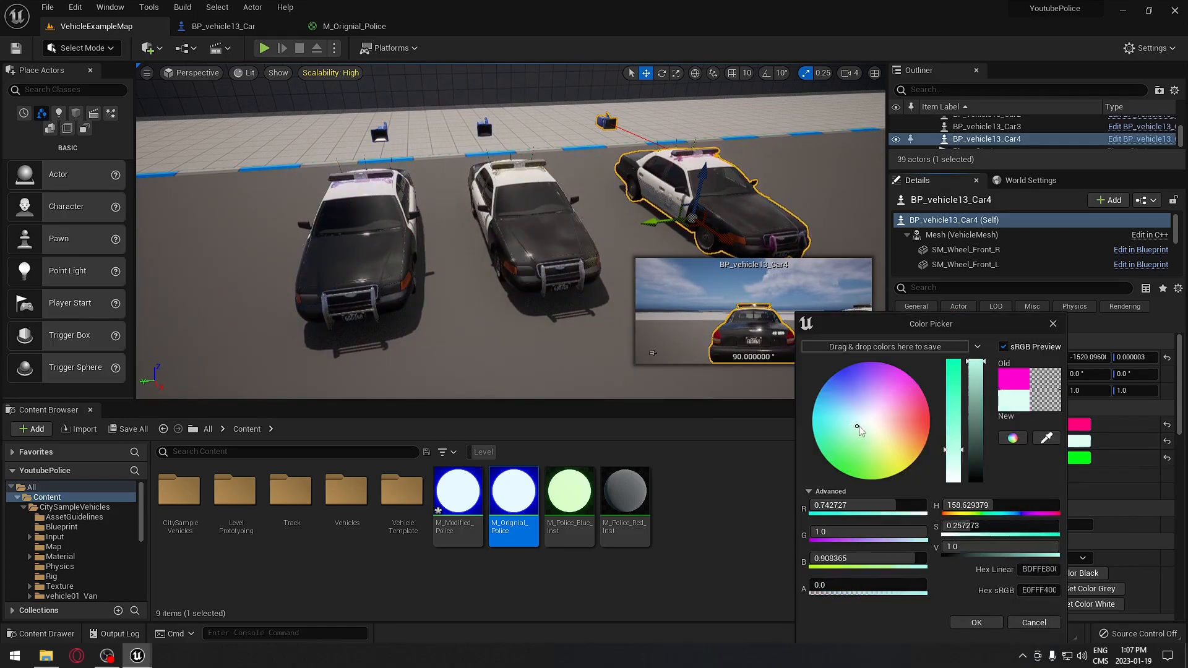
left_click(977, 622)
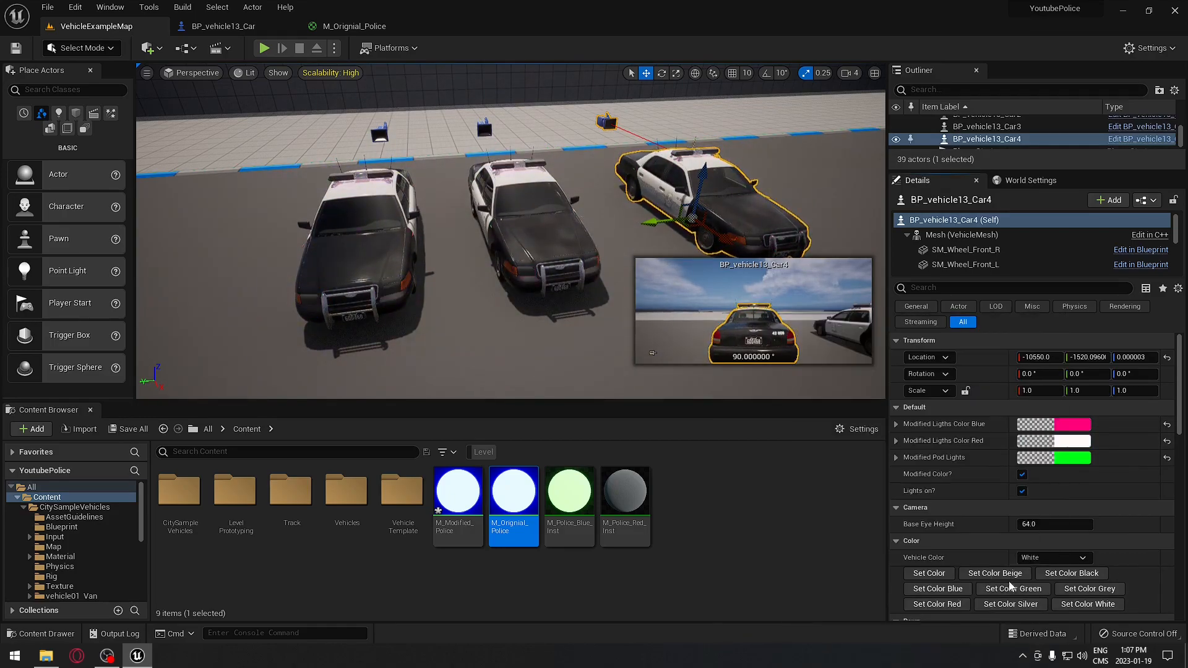
left_click(1080, 458)
left_click(902, 419)
left_click_drag(891, 413, 860, 390)
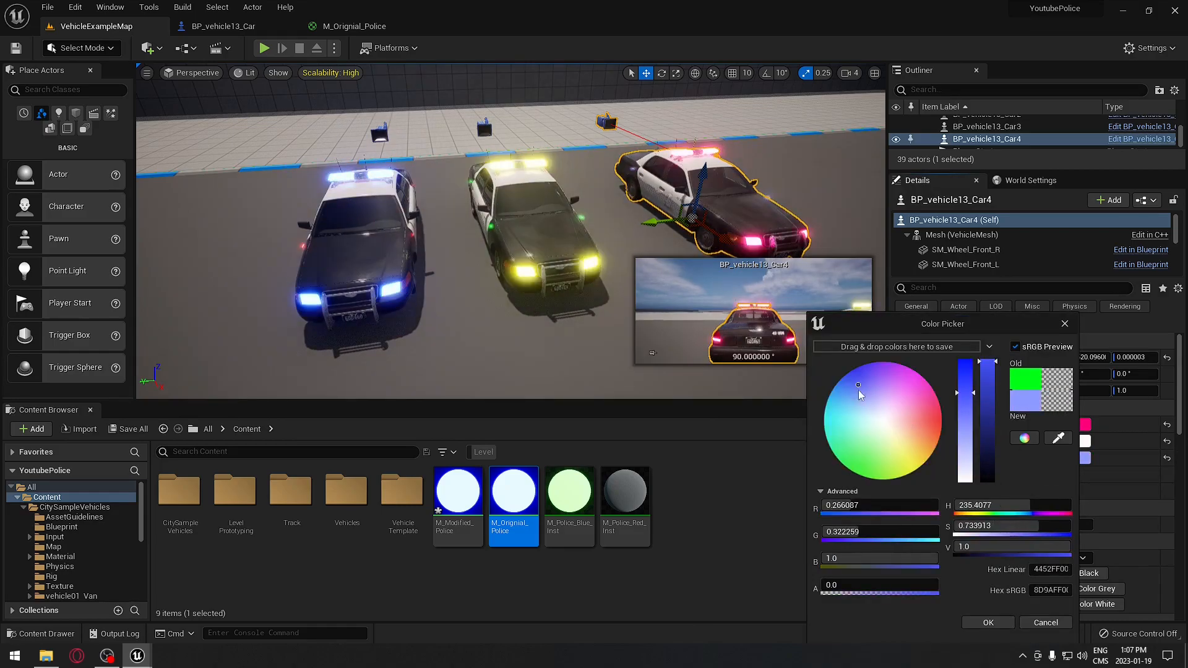
left_click(986, 626)
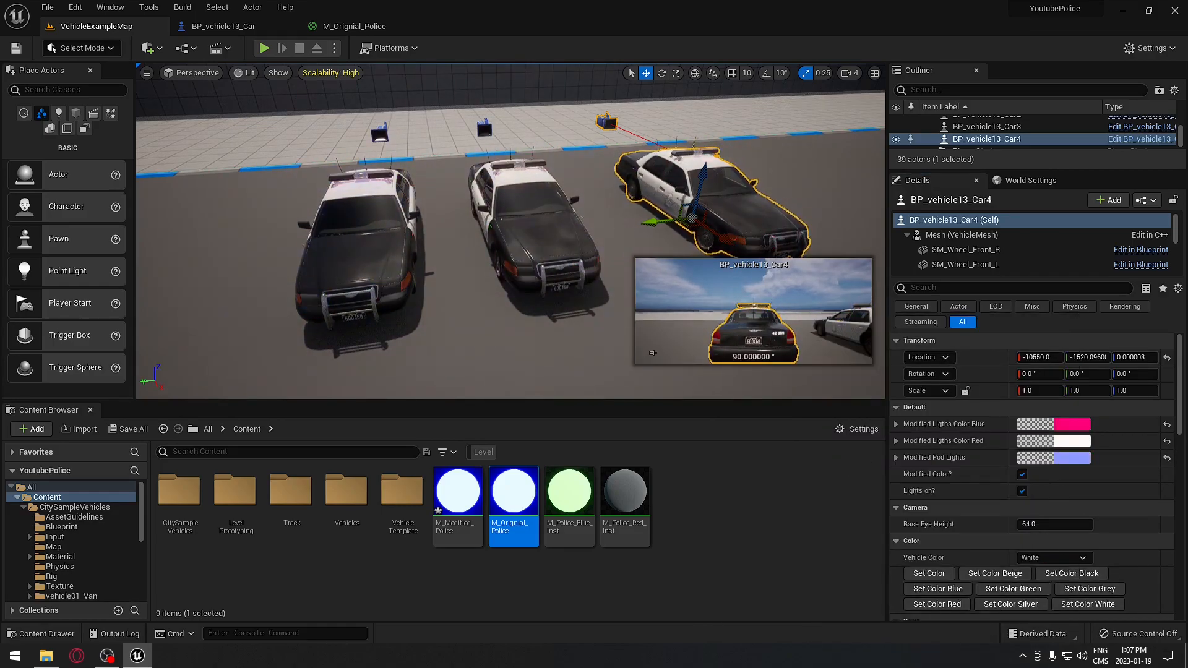
- Turn the right police car's Lights on? option off
left_click(659, 243)
key("d")
right_click_drag(659, 244, 659, 244)
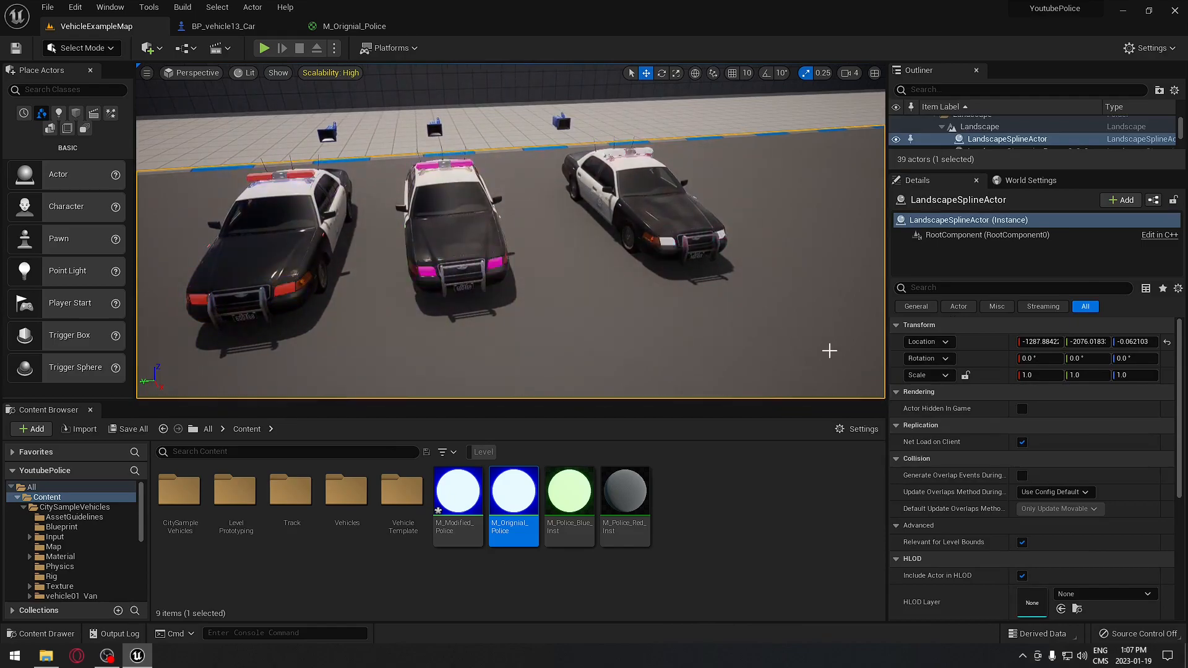
left_click(656, 217)
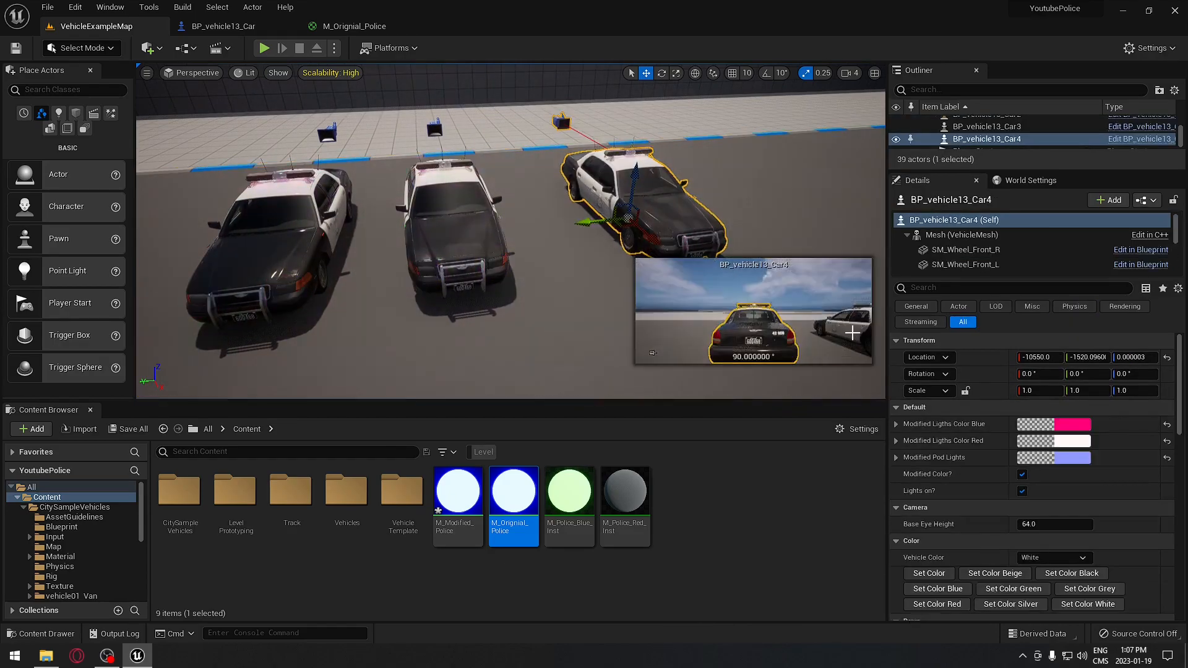
left_click(1023, 492)
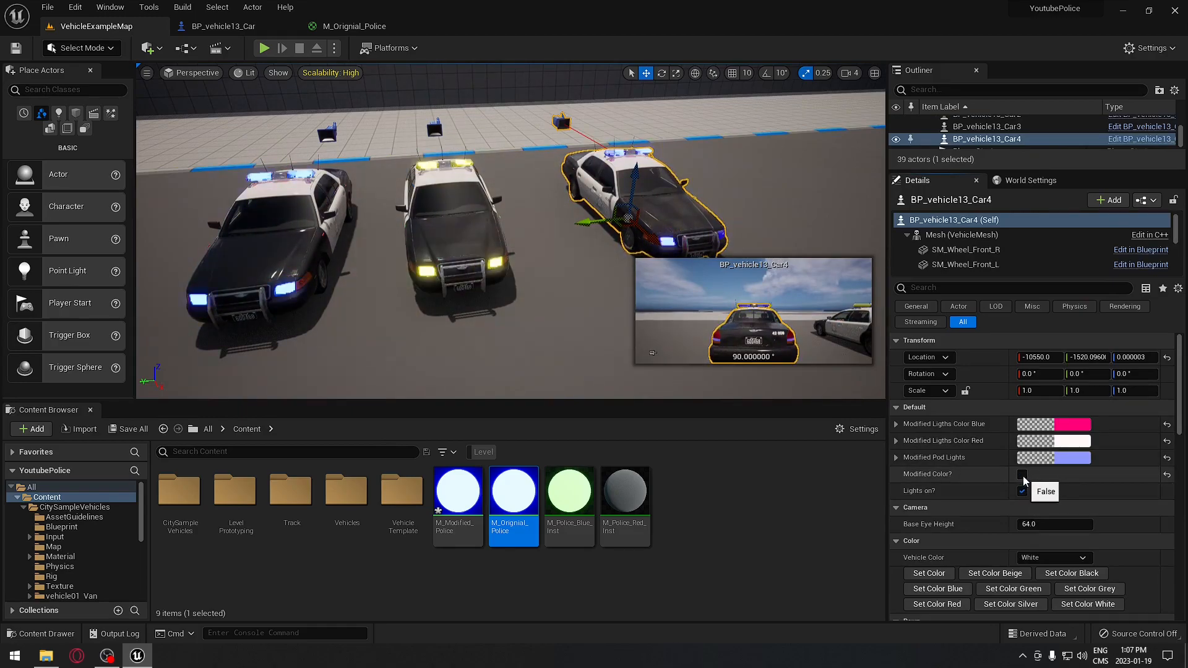
- Change the middle car's Modified Ligths Color Red from magenta to green
left_click(774, 189)
right_click_drag(661, 255, 661, 255)
key("w")
left_click(661, 255)
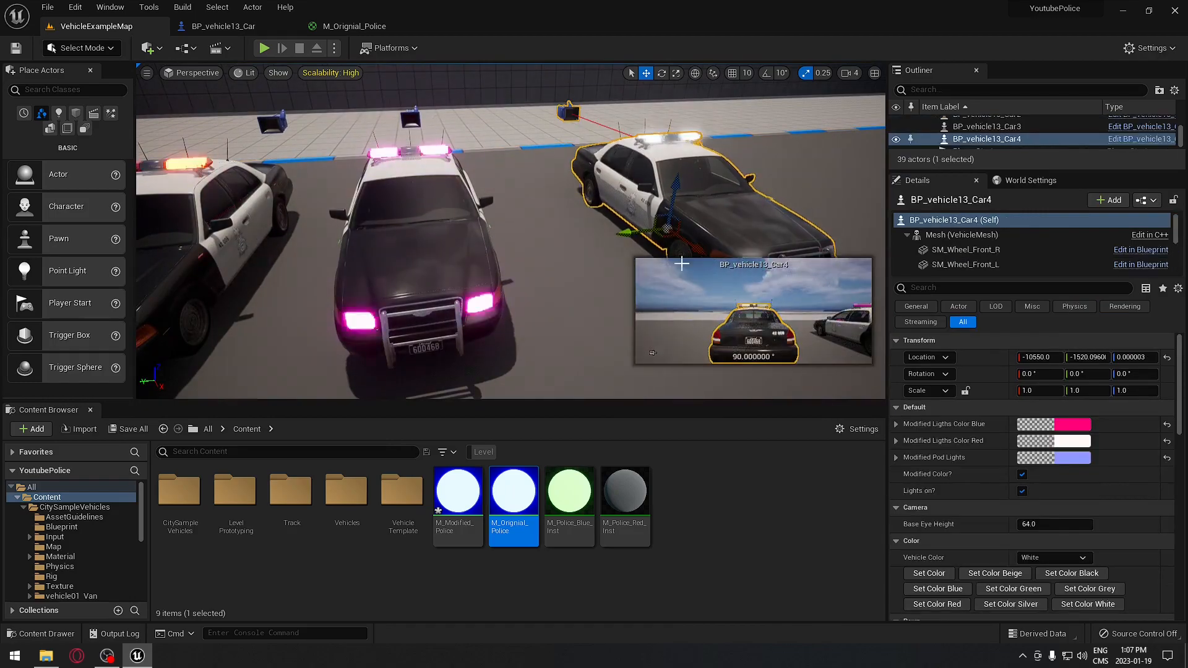
key("s")
right_click_drag(661, 255, 661, 255)
left_click(454, 256)
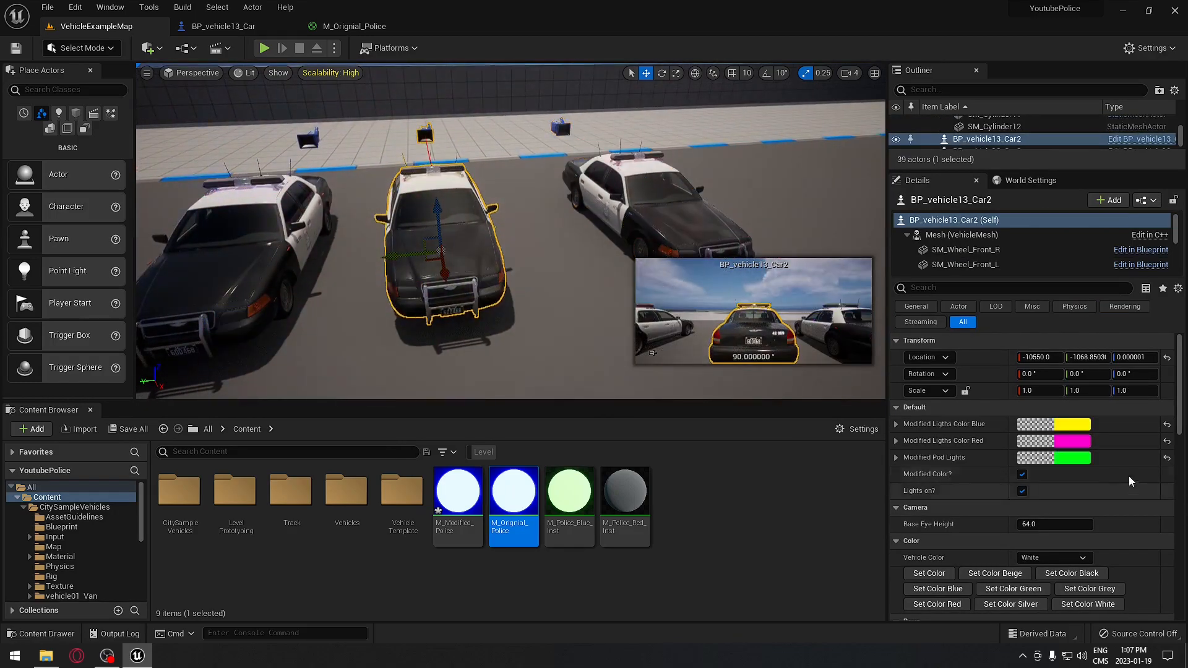
left_click(1075, 442)
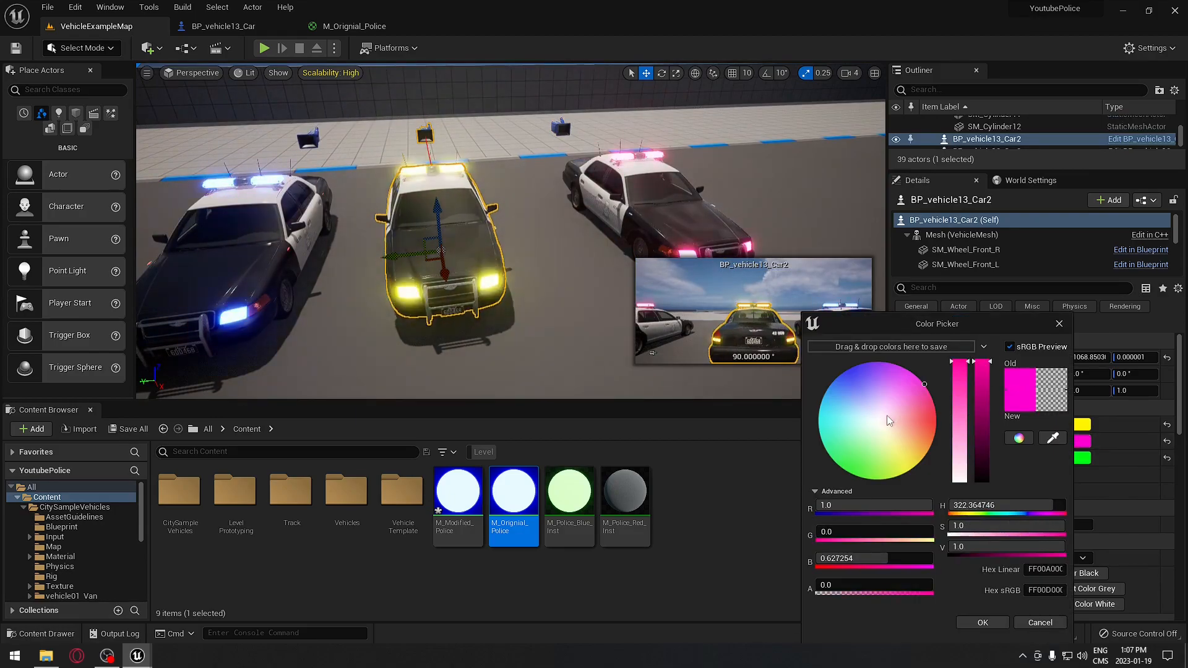
left_click_drag(888, 414, 846, 484)
left_click(976, 625)
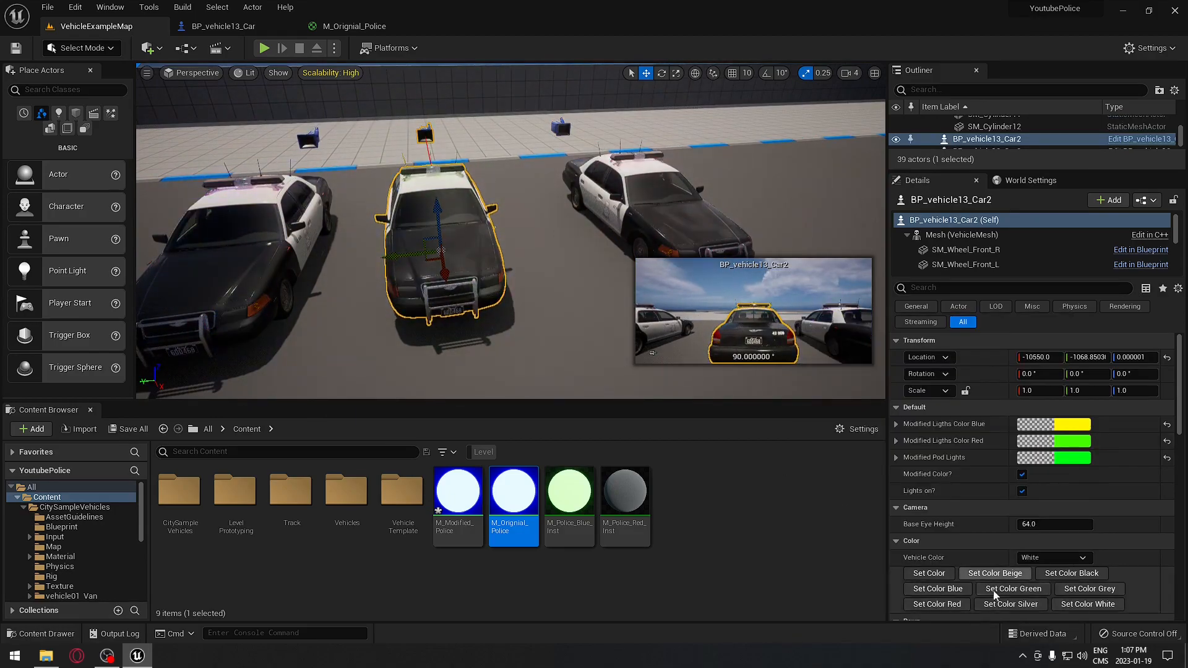
- Pull the view back to frame all three cars, then switch to the BP_vehicle13_Car Blueprint
left_click(615, 316)
right_click_drag(613, 316, 612, 316)
key("s")
right_click_drag(788, 334, 787, 334)
key("s")
left_click(649, 203)
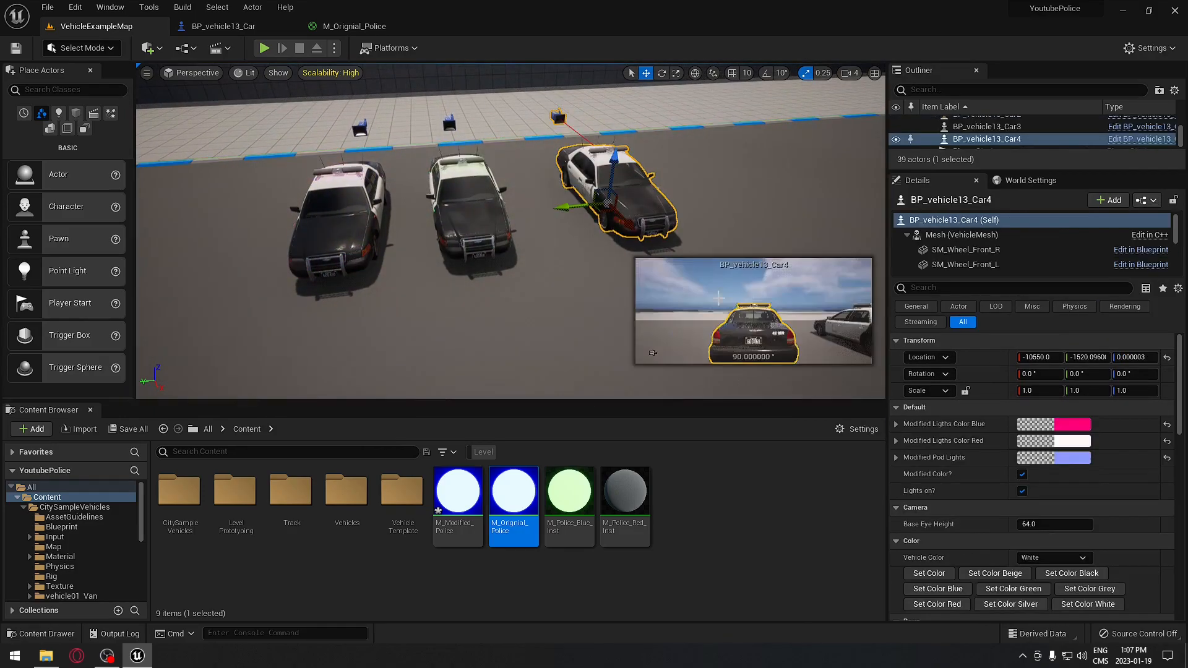
key("a")
right_click_drag(649, 203, 672, 206)
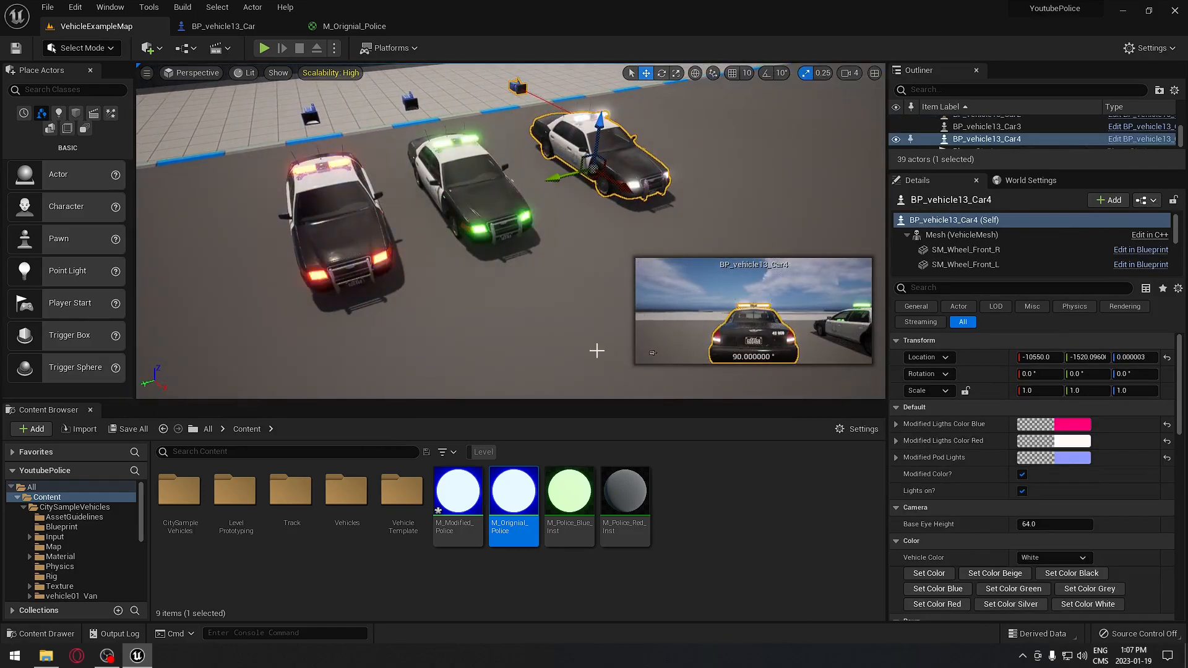
left_click(217, 25)
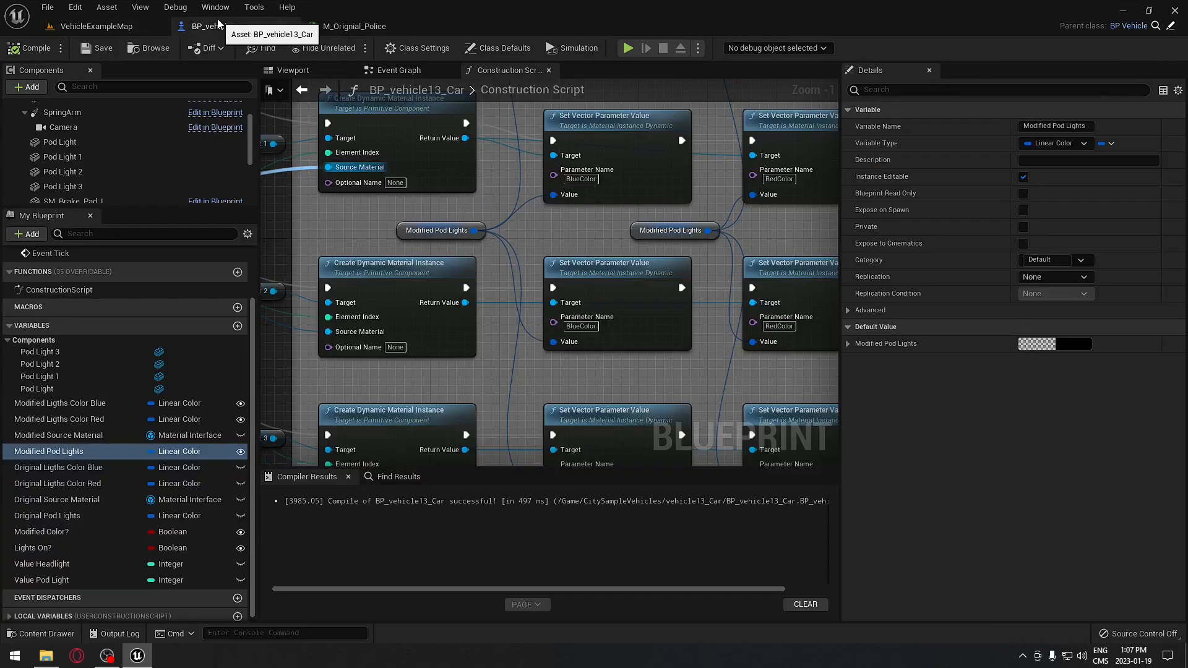
- Zoom and pan across the car's Construction Script graph to review it
scroll(592, 346, "down", 8)
right_click_drag(592, 345, 713, 336)
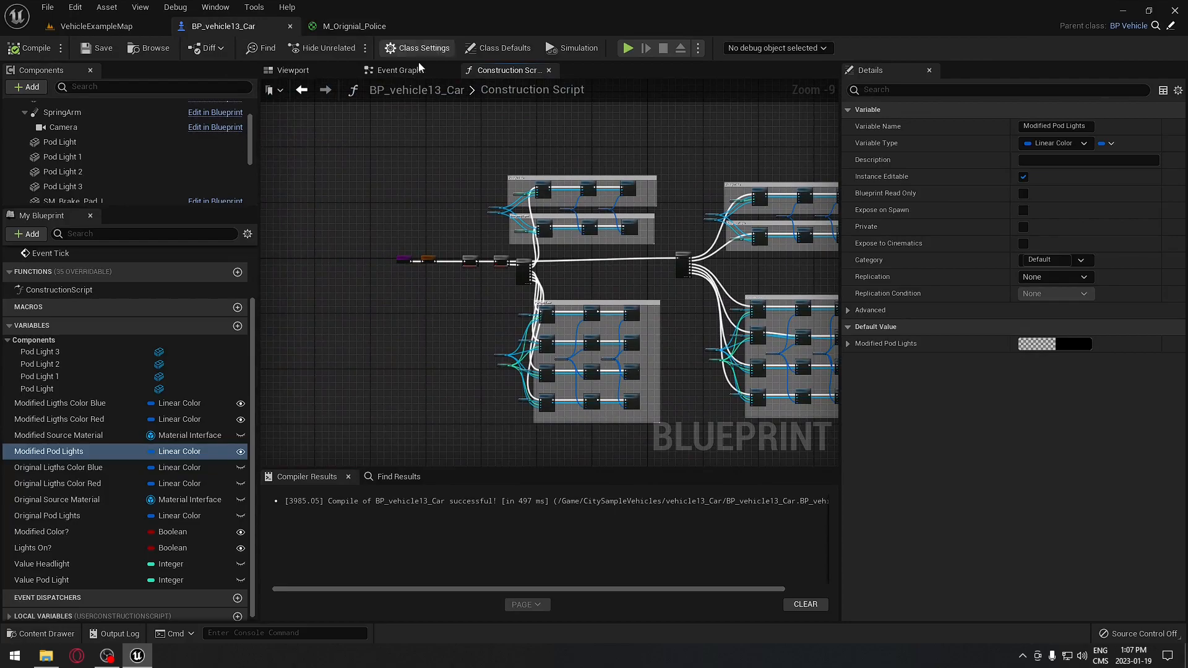
scroll(585, 266, "up", 3)
right_click_drag(458, 262, 645, 259)
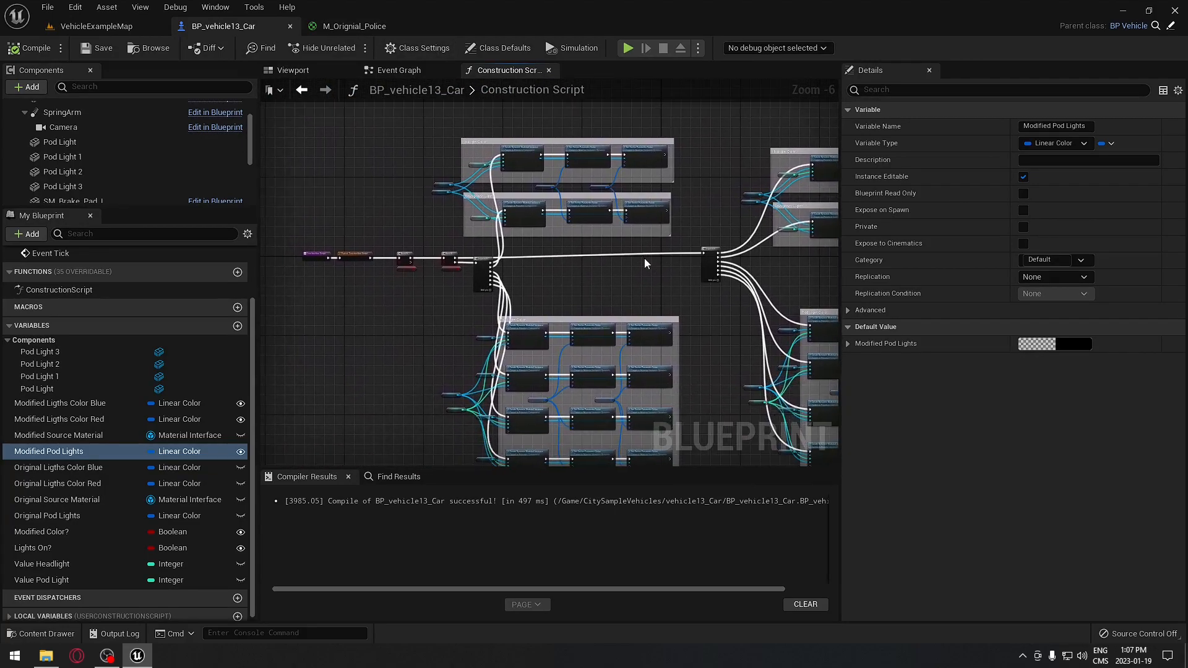
- Look at the M_Orignial_Police material graph, then go back to the VehicleExampleMap level
left_click(328, 25)
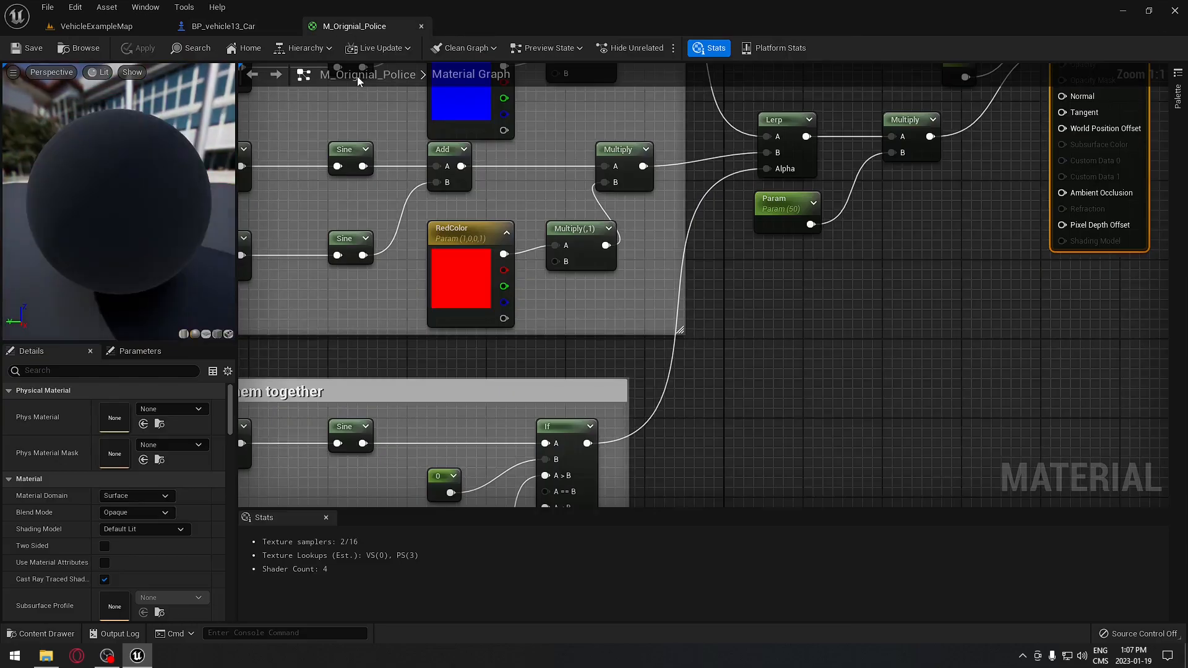
left_click(149, 26)
mouse_move(522, 313)
right_mouse_down()
mouse_move(533, 296)
mouse_move(523, 313)
right_mouse_up()
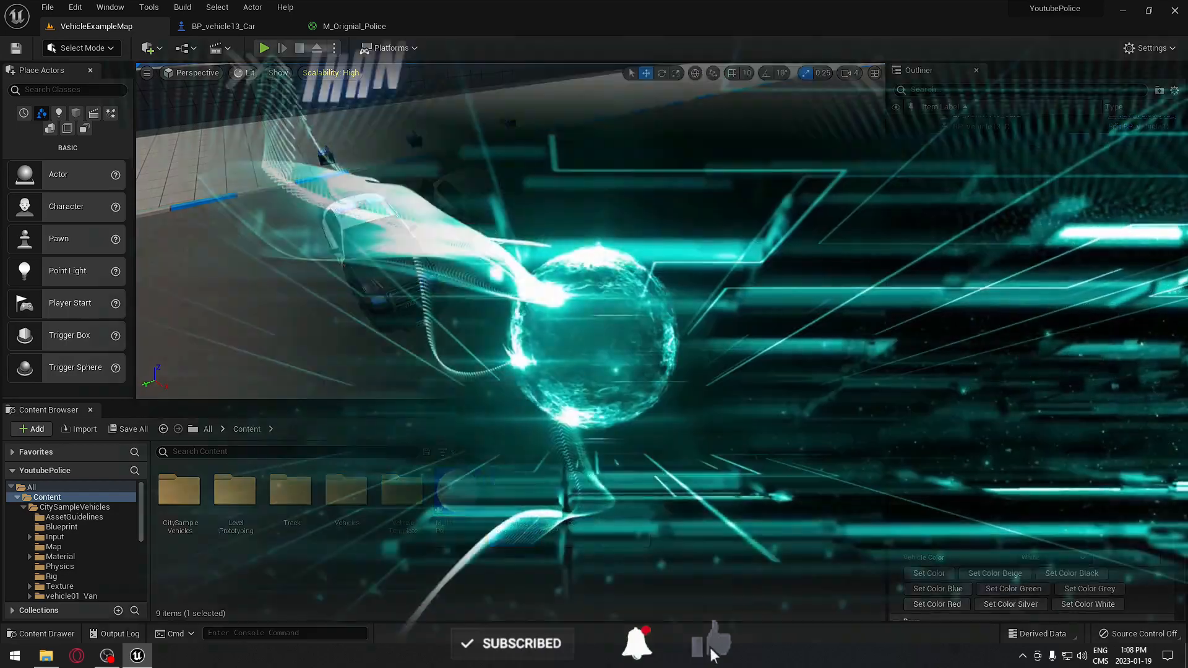